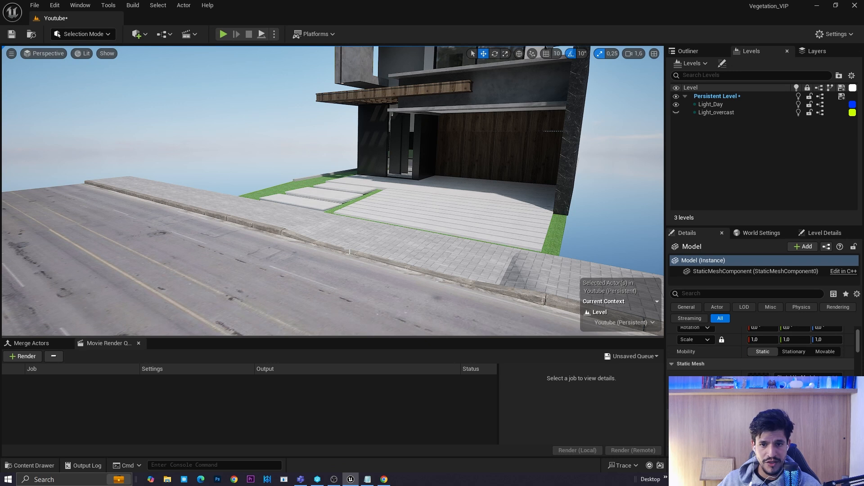
Examine the house facade, driveway, sidewalk and street in the level from several viewpoints
{"action": "right_click_drag", "start_coordinate": [348, 251], "coordinate": [407, 254]}
{"action": "scroll", "coordinate": [348, 252], "scroll_direction": "down", "scroll_amount": 1}
{"action": "scroll", "coordinate": [407, 255], "scroll_direction": "down", "scroll_amount": 1}
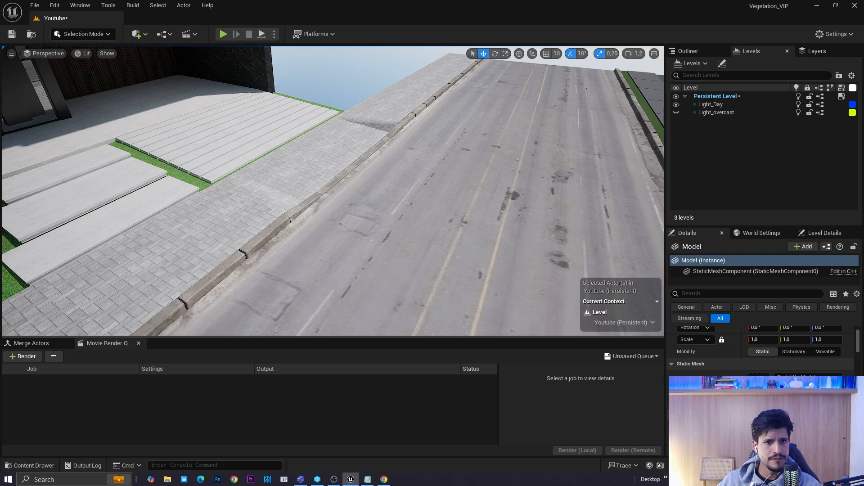
{"action": "scroll", "coordinate": [405, 194], "scroll_direction": "down", "scroll_amount": 1}
{"action": "right_click_drag", "start_coordinate": [467, 183], "coordinate": [258, 186]}
{"action": "right_click_drag", "start_coordinate": [307, 163], "coordinate": [296, 150]}
{"action": "right_click_drag", "start_coordinate": [364, 160], "coordinate": [535, 252]}
{"action": "left_click", "coordinate": [321, 171]}
{"action": "scroll", "coordinate": [761, 355], "scroll_direction": "down", "scroll_amount": 3}
{"action": "right_click_drag", "start_coordinate": [432, 229], "coordinate": [356, 234]}
{"action": "key", "text": "g"}
{"action": "scroll", "coordinate": [366, 218], "scroll_direction": "down", "scroll_amount": 1}
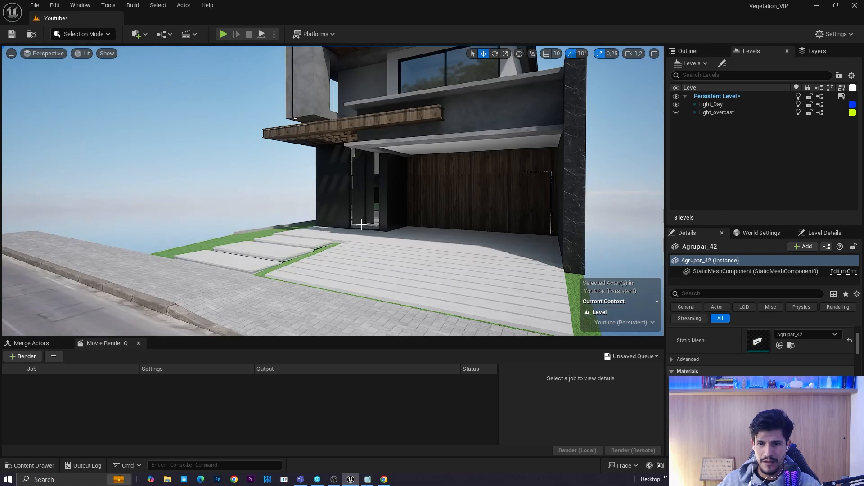
{"action": "mouse_move", "coordinate": [364, 230]}
{"action": "right_mouse_down"}
{"action": "mouse_move", "coordinate": [382, 234]}
{"action": "mouse_move", "coordinate": [363, 234]}
{"action": "right_mouse_up"}
{"action": "scroll", "coordinate": [370, 233], "scroll_direction": "down", "scroll_amount": 1}
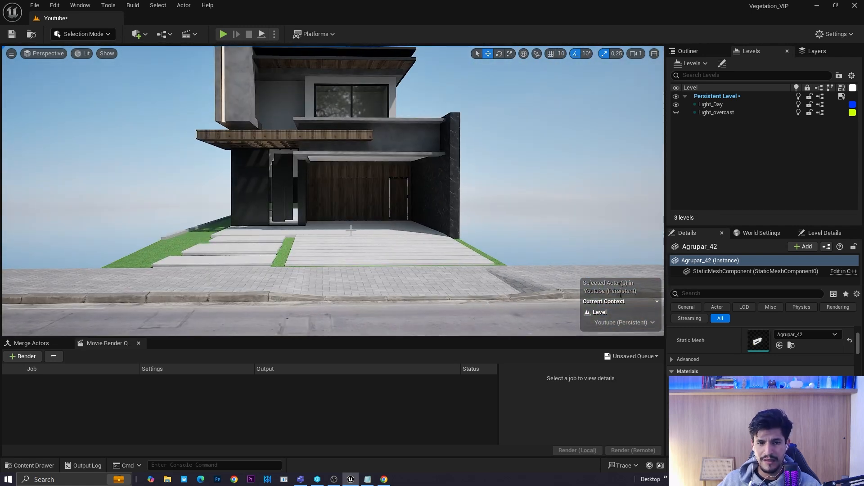
{"action": "right_click_drag", "start_coordinate": [377, 229], "coordinate": [376, 242]}
{"action": "scroll", "coordinate": [375, 225], "scroll_direction": "down", "scroll_amount": 1}
{"action": "key", "text": "w"}
Create a material named MM_Textures in the Materials/02_Complex/Tutorial folder and open it for editing
{"action": "key", "text": "ctrl+space"}
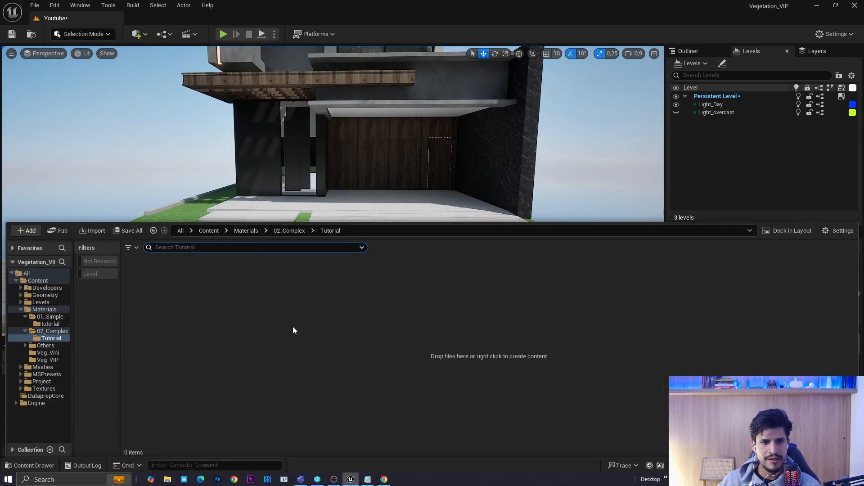
{"action": "right_click", "coordinate": [213, 291]}
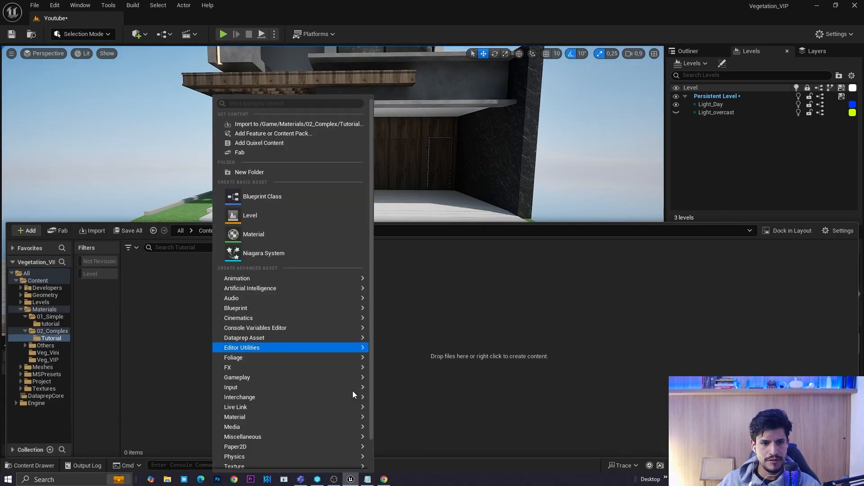
{"action": "left_click", "coordinate": [263, 239]}
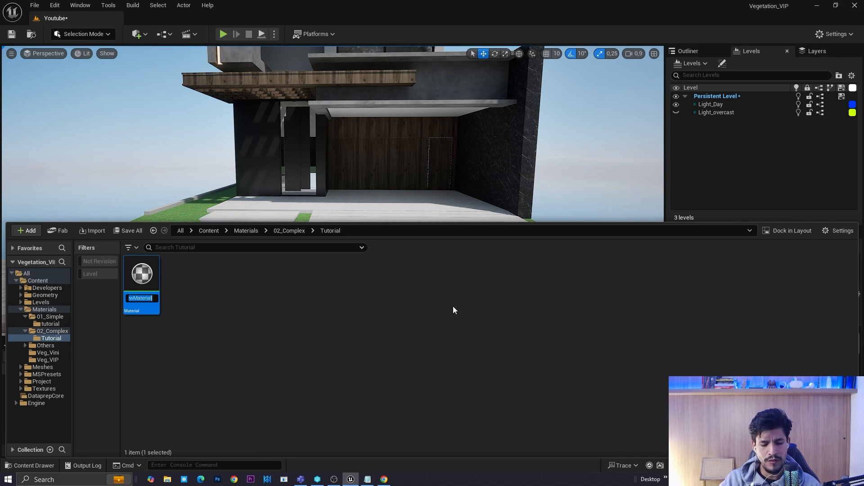
{"action": "type", "text": "MM"}
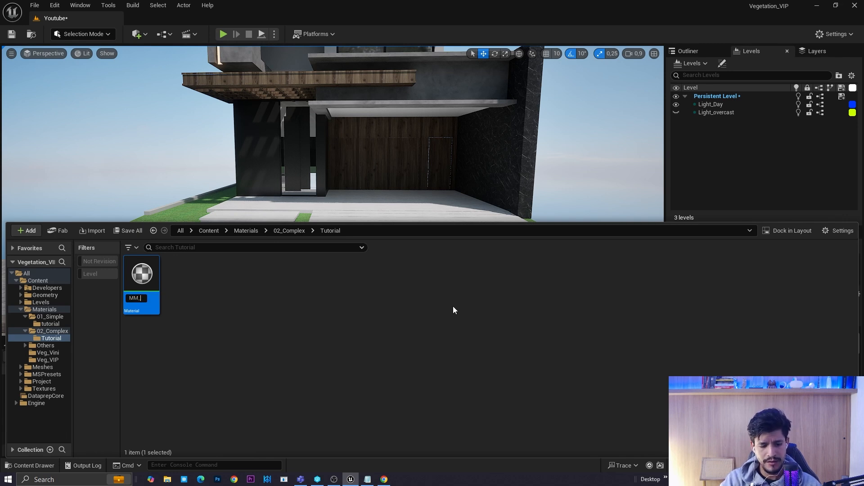
{"action": "type", "text": "_Textures"}
{"action": "key", "text": "Return"}
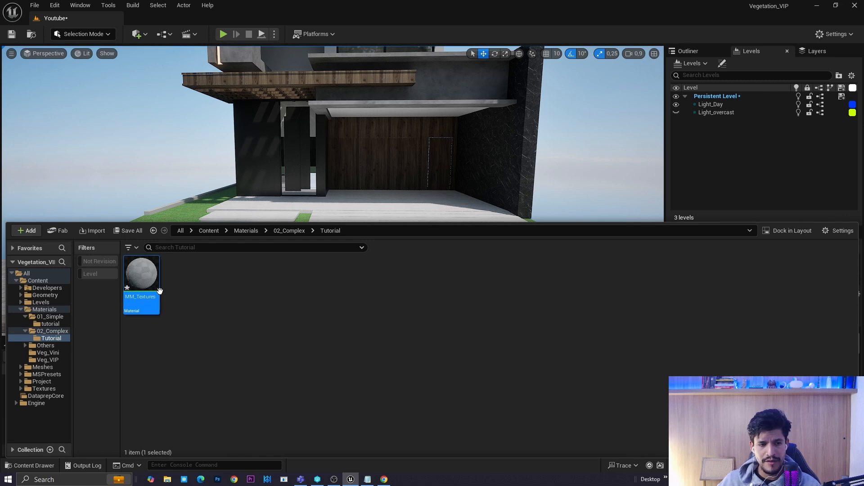
{"action": "double_click", "coordinate": [150, 284]}
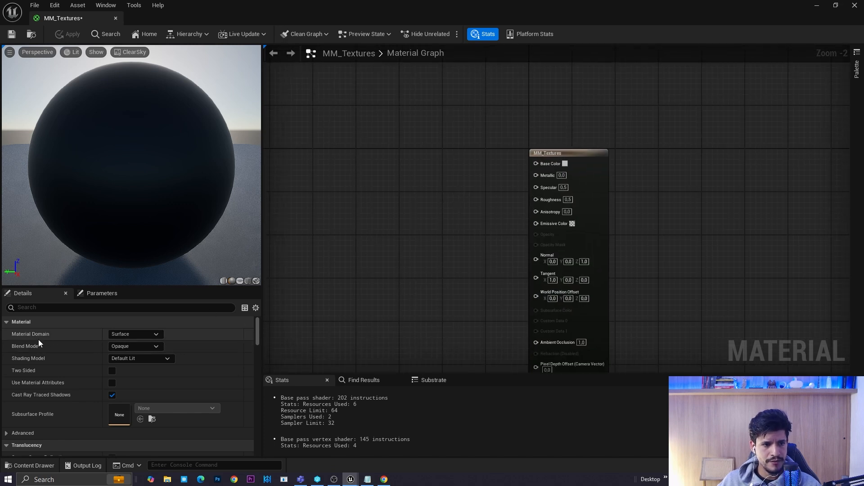
Review the material's Material Domain and Shading Model options and its remaining properties
{"action": "left_click", "coordinate": [119, 338]}
{"action": "left_click", "coordinate": [116, 337]}
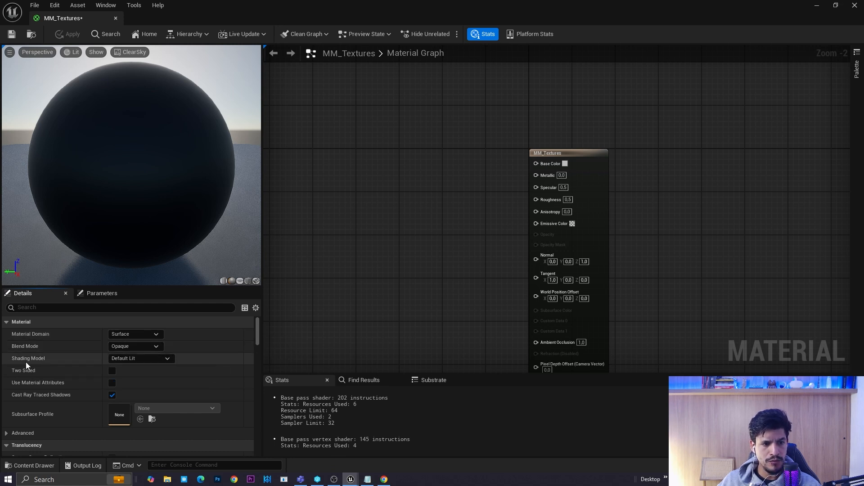
{"action": "left_click", "coordinate": [132, 362]}
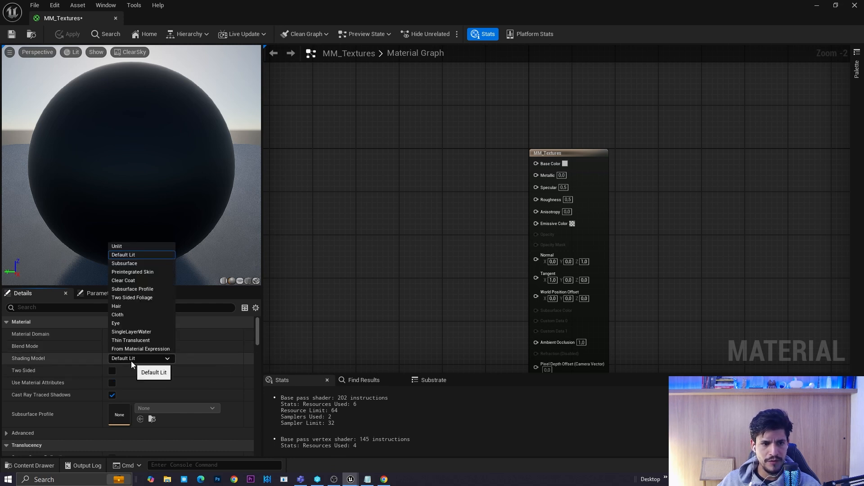
{"action": "left_click", "coordinate": [492, 299]}
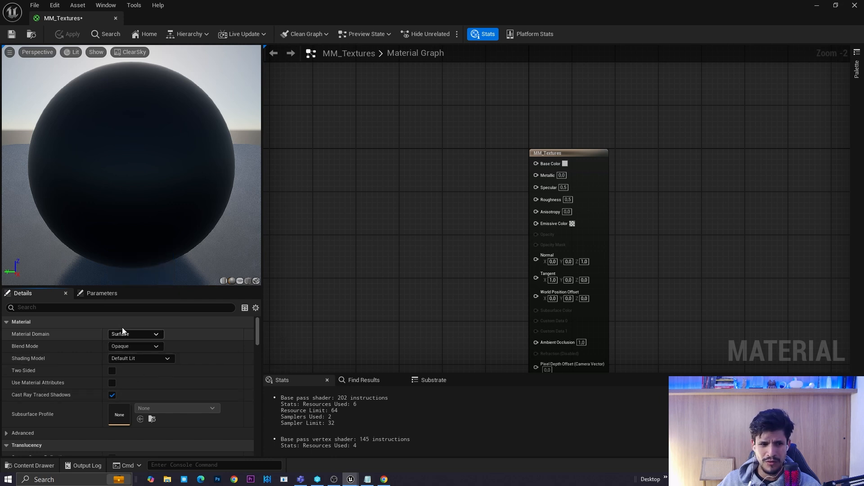
{"action": "scroll", "coordinate": [128, 373], "scroll_direction": "down", "scroll_amount": 5}
{"action": "scroll", "coordinate": [152, 389], "scroll_direction": "up", "scroll_amount": 4}
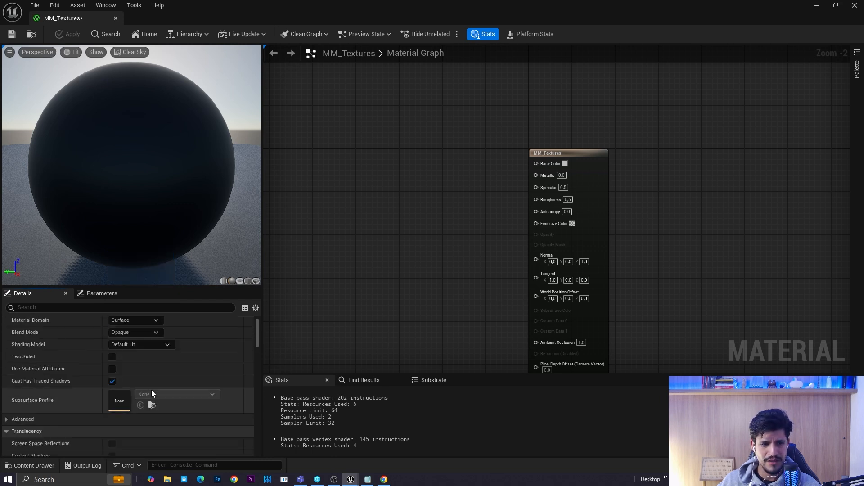
{"action": "scroll", "coordinate": [151, 393], "scroll_direction": "up", "scroll_amount": 1}
Enlarge the material graph by shrinking the Stats area and move the MM_Textures output node slightly higher
{"action": "right_click_drag", "start_coordinate": [441, 294], "coordinate": [443, 275]}
{"action": "left_click_drag", "start_coordinate": [495, 376], "coordinate": [494, 404]}
{"action": "right_click_drag", "start_coordinate": [490, 266], "coordinate": [424, 329]}
{"action": "scroll", "coordinate": [501, 212], "scroll_direction": "up", "scroll_amount": 2}
{"action": "right_click_drag", "start_coordinate": [417, 226], "coordinate": [477, 227]}
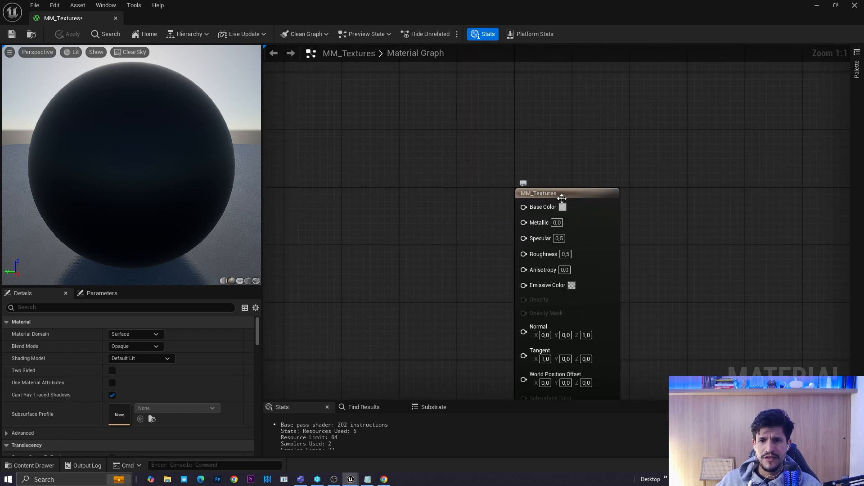
{"action": "left_click_drag", "start_coordinate": [562, 198], "coordinate": [548, 170]}
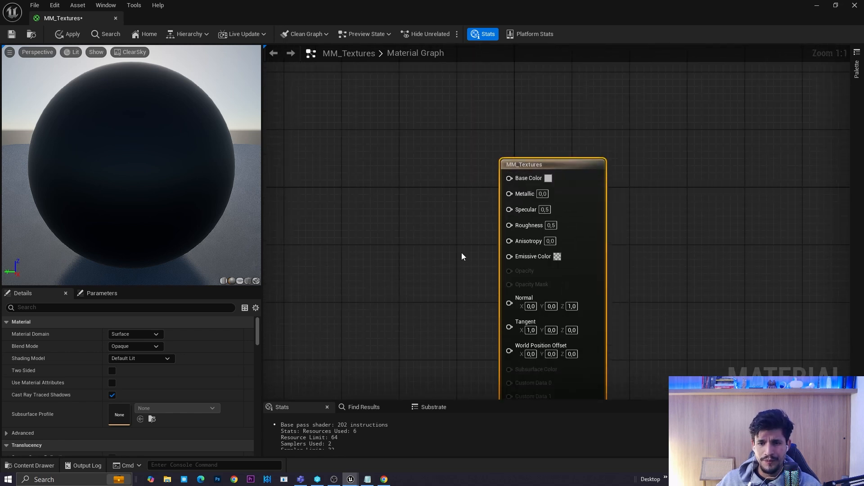
Examine the inputs of the MM_Textures output node, from Base Color to Ambient Occlusion
{"action": "right_click_drag", "start_coordinate": [461, 257], "coordinate": [453, 232]}
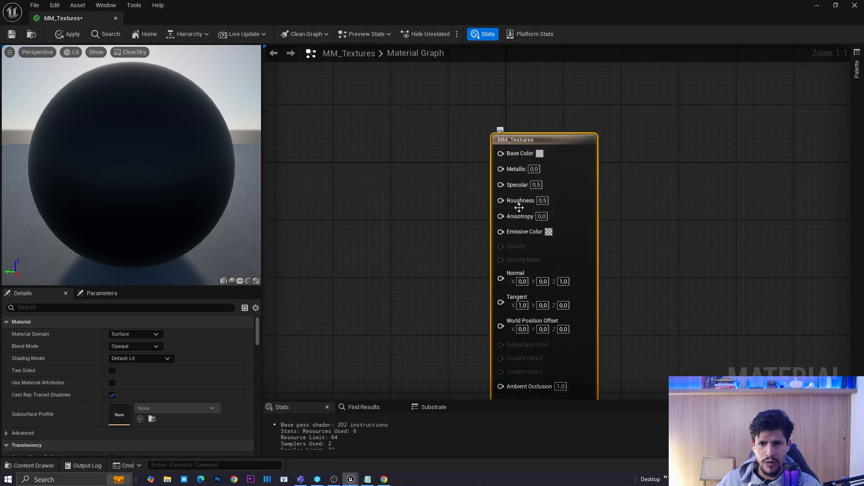
{"action": "right_click_drag", "start_coordinate": [456, 310], "coordinate": [430, 301]}
{"action": "scroll", "coordinate": [475, 256], "scroll_direction": "down", "scroll_amount": 1}
{"action": "scroll", "coordinate": [504, 209], "scroll_direction": "up", "scroll_amount": 1}
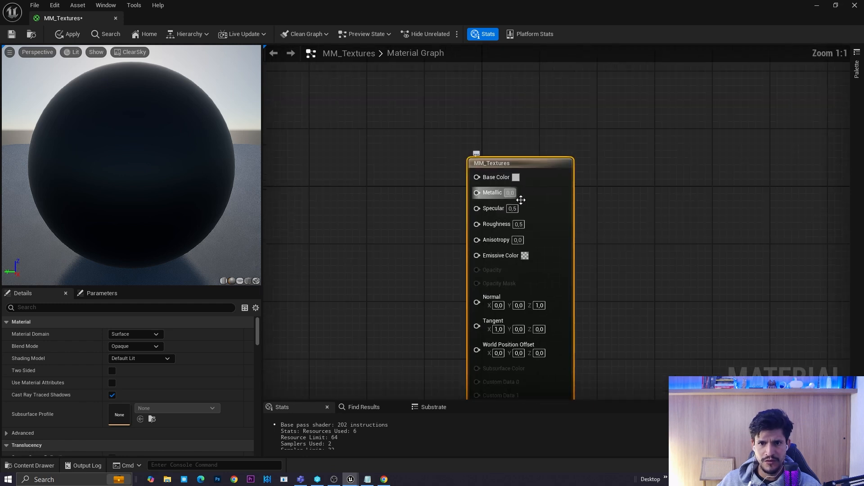
{"action": "right_click_drag", "start_coordinate": [506, 286], "coordinate": [597, 318]}
{"action": "scroll", "coordinate": [560, 293], "scroll_direction": "down", "scroll_amount": 2}
{"action": "right_click_drag", "start_coordinate": [482, 250], "coordinate": [444, 285]}
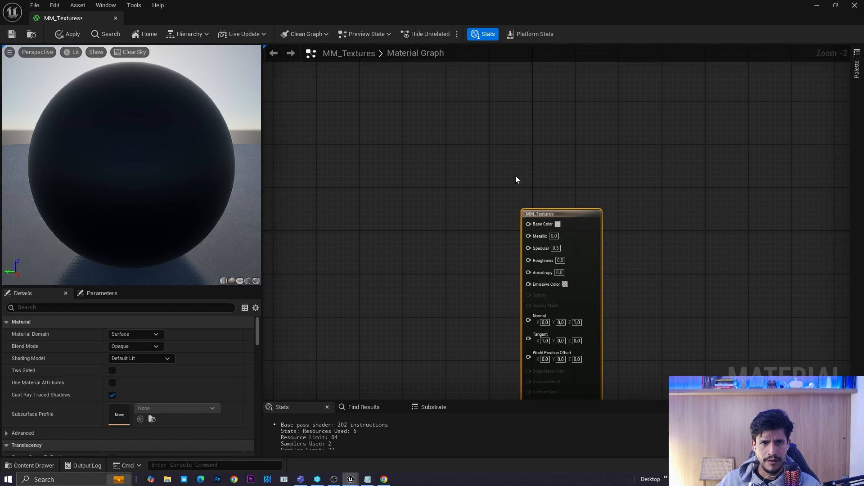
Reduce the material editor to a small floating window and inspect the sidewalk paving in the level
{"action": "left_click", "coordinate": [833, 5]}
{"action": "left_click_drag", "start_coordinate": [643, 145], "coordinate": [674, 224]}
{"action": "right_click_drag", "start_coordinate": [391, 232], "coordinate": [401, 256]}
{"action": "right_click_drag", "start_coordinate": [302, 268], "coordinate": [369, 292]}
{"action": "scroll", "coordinate": [303, 269], "scroll_direction": "down", "scroll_amount": 1}
{"action": "right_click_drag", "start_coordinate": [302, 269], "coordinate": [253, 247]}
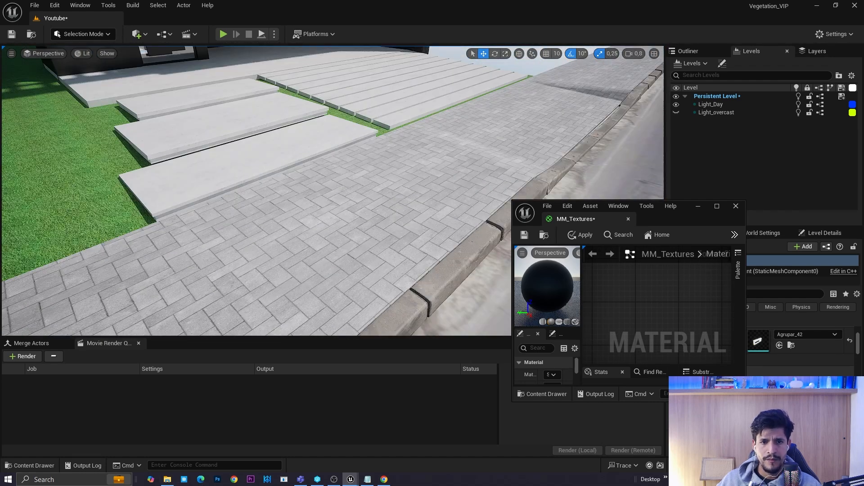
{"action": "right_click_drag", "start_coordinate": [302, 252], "coordinate": [237, 252]}
{"action": "right_click_drag", "start_coordinate": [315, 210], "coordinate": [360, 209]}
Create a folder named Calcada inside Content/Textures and open it
{"action": "key", "text": "ctrl+space"}
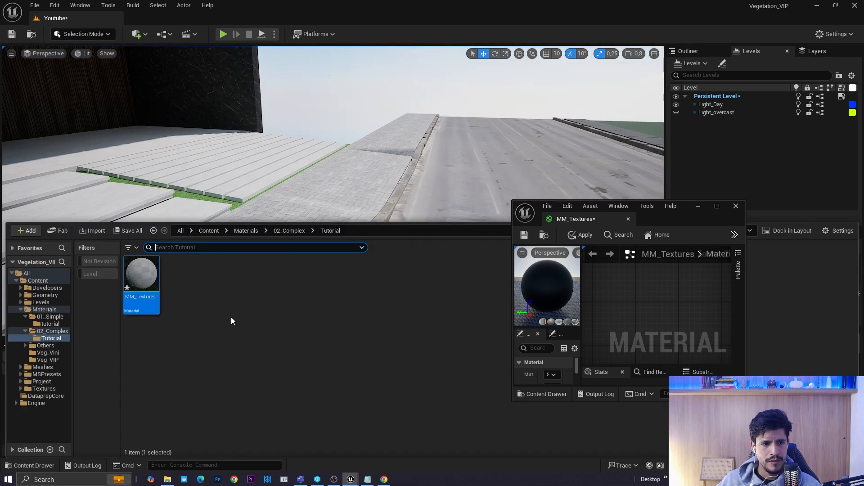
{"action": "left_click", "coordinate": [38, 280]}
{"action": "left_click_drag", "start_coordinate": [666, 205], "coordinate": [703, 139]}
{"action": "left_click", "coordinate": [427, 277]}
{"action": "double_click", "coordinate": [428, 277]}
{"action": "right_click", "coordinate": [351, 302]}
{"action": "left_click", "coordinate": [407, 194]}
{"action": "type", "text": "Calcada"}
{"action": "key", "text": "Return"}
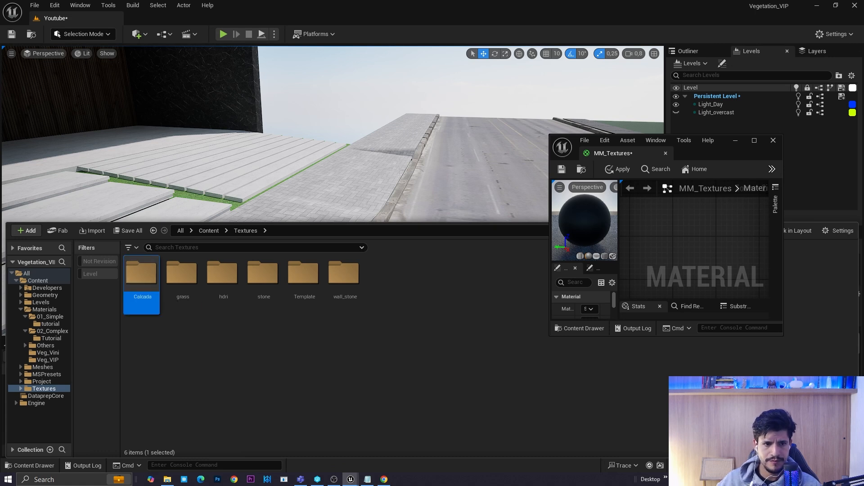
{"action": "double_click", "coordinate": [154, 283]}
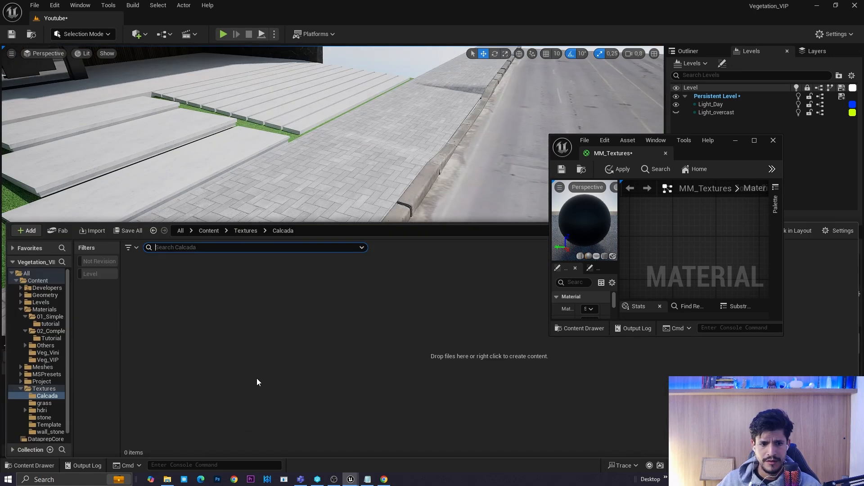
Switch to File Explorer and inspect ConcreteBlocksPavingModular001_REFL_2K.png in the Calcada texture folder
{"action": "left_click", "coordinate": [167, 480]}
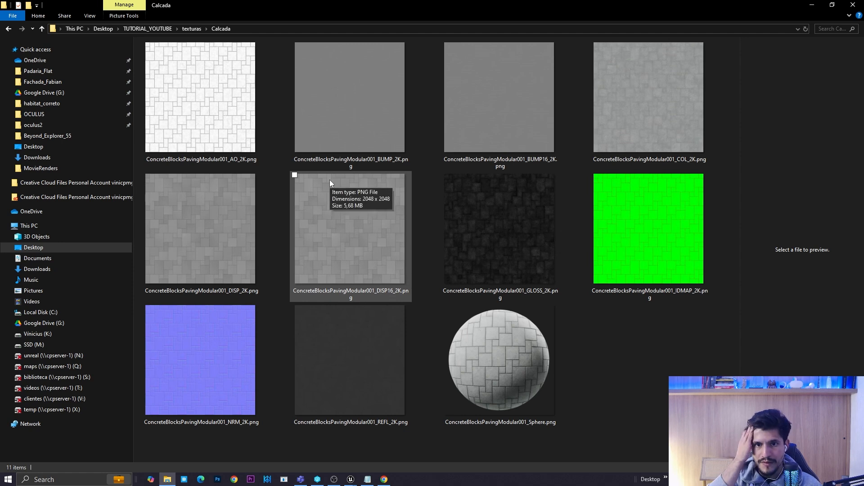
{"action": "left_click", "coordinate": [596, 108]}
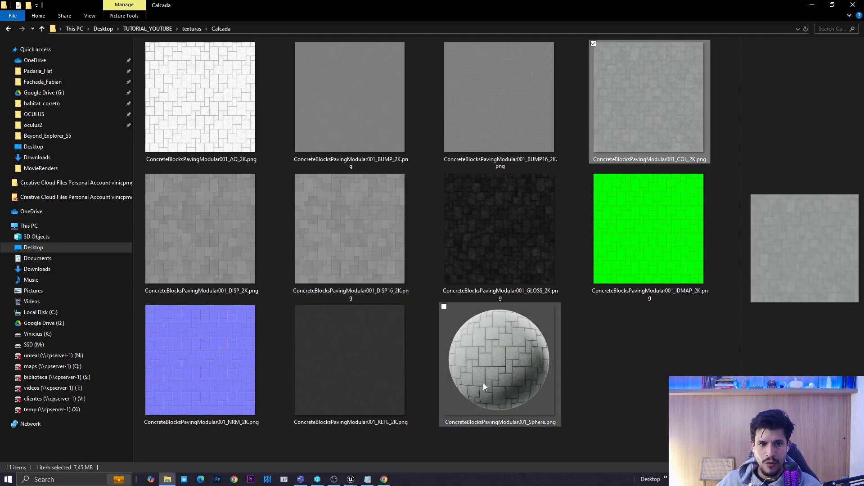
{"action": "left_click", "coordinate": [205, 382], "text": "ctrl"}
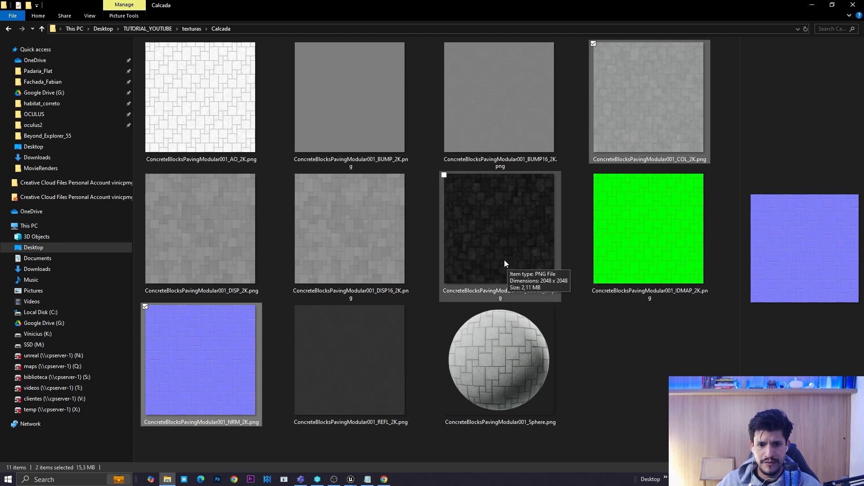
{"action": "double_click", "coordinate": [384, 338]}
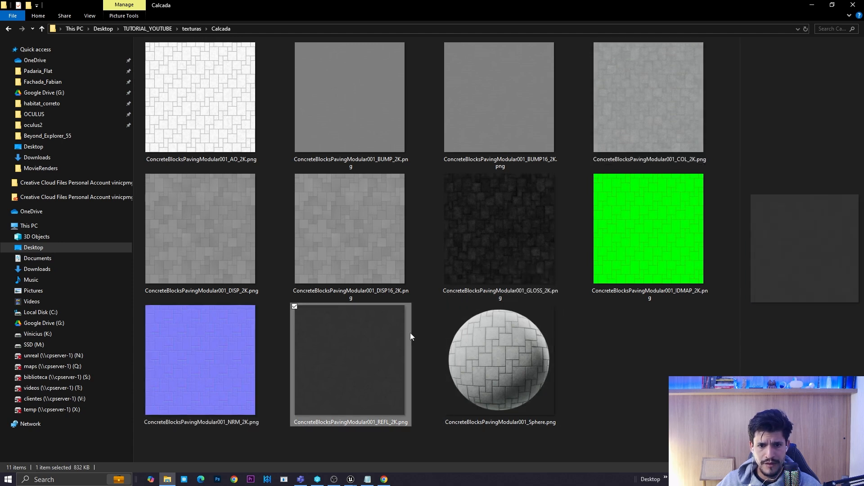
{"action": "left_click", "coordinate": [632, 75]}
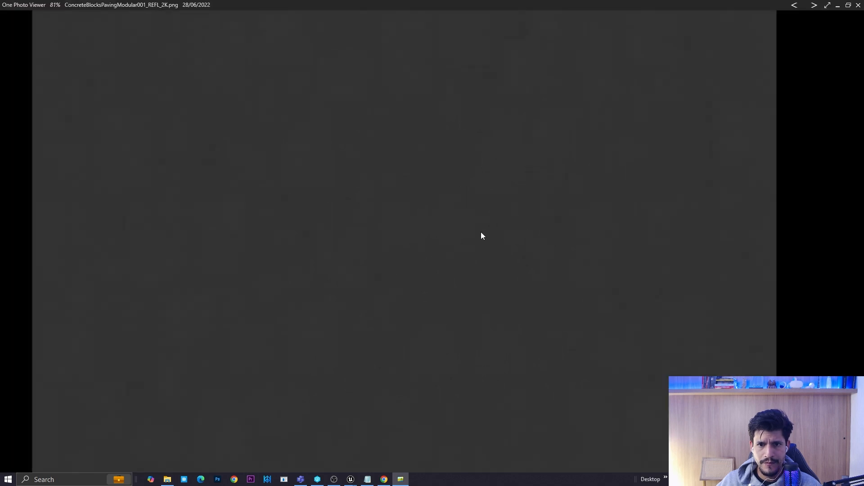
{"action": "scroll", "coordinate": [487, 254], "scroll_direction": "down", "scroll_amount": 5}
{"action": "left_click", "coordinate": [859, 6]}
Import the COL, NRM and GLOSS maps of ConcreteBlocksPavingModular001 into Unreal's Calcada folder
{"action": "double_click", "coordinate": [487, 269]}
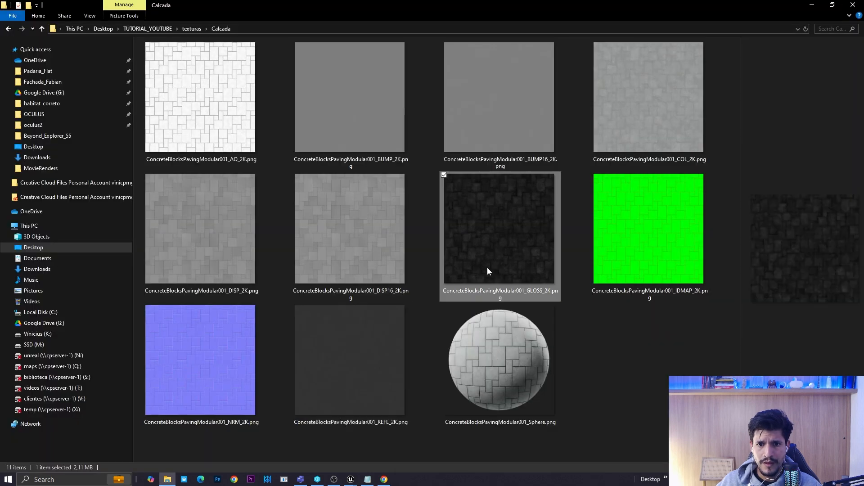
{"action": "left_click", "coordinate": [642, 74]}
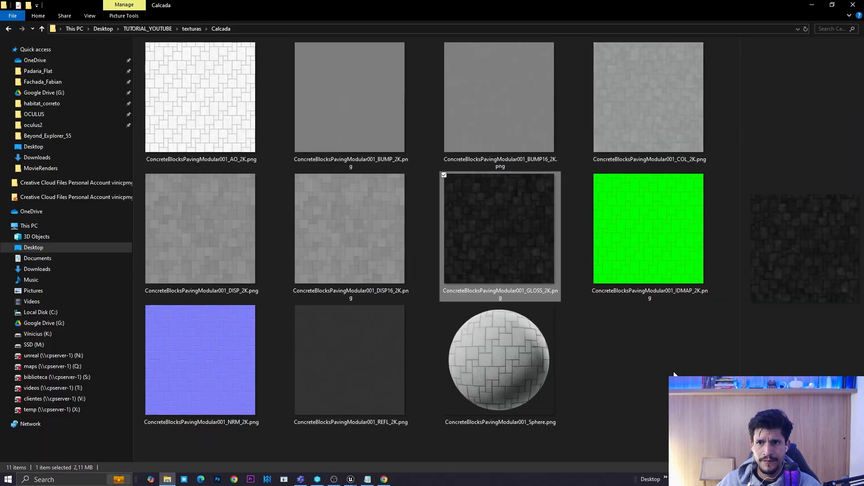
{"action": "left_click", "coordinate": [664, 125]}
{"action": "left_click", "coordinate": [200, 361]}
{"action": "left_click_drag", "start_coordinate": [258, 349], "coordinate": [213, 353]}
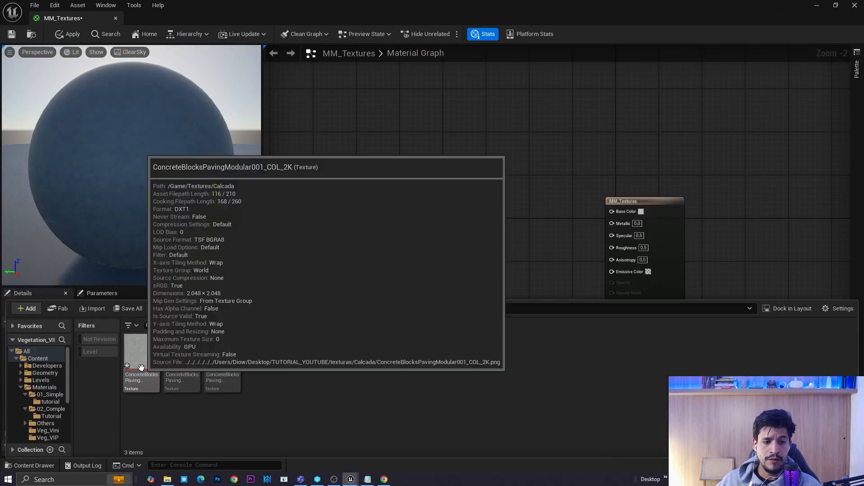
Add the ConcreteBlocksPavingModular001_COL_2K texture to the material graph and place its node well before the output node
{"action": "left_click_drag", "start_coordinate": [140, 353], "coordinate": [434, 184]}
{"action": "right_click_drag", "start_coordinate": [536, 251], "coordinate": [481, 243]}
{"action": "left_click_drag", "start_coordinate": [408, 243], "coordinate": [330, 239]}
{"action": "right_click_drag", "start_coordinate": [416, 232], "coordinate": [455, 239]}
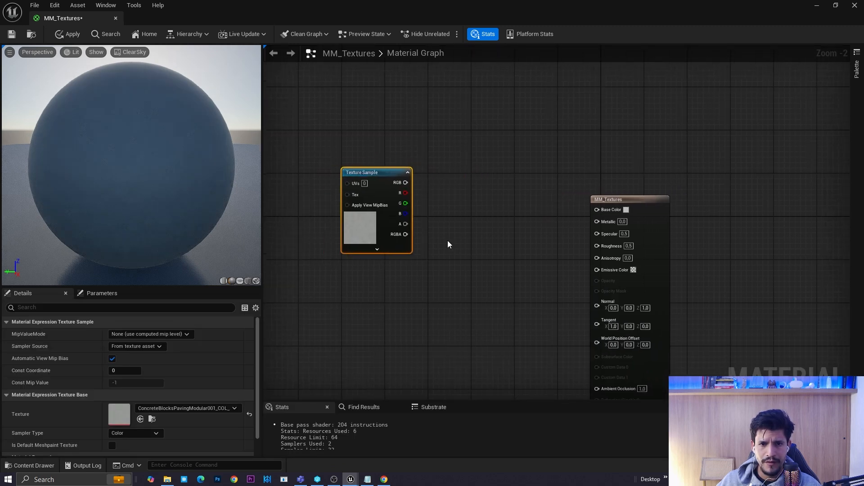
Add a Multiply node between the Texture Sample and the MM_Textures output node
{"action": "left_click_drag", "start_coordinate": [405, 182], "coordinate": [500, 179]}
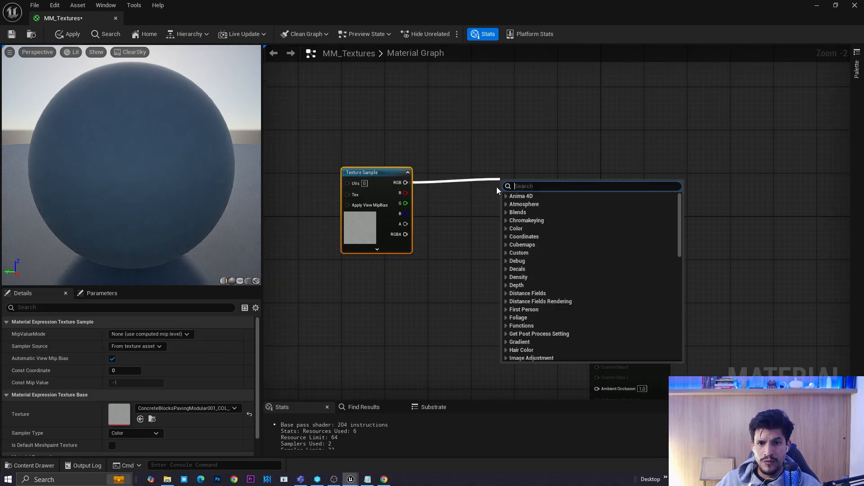
{"action": "left_click", "coordinate": [479, 217]}
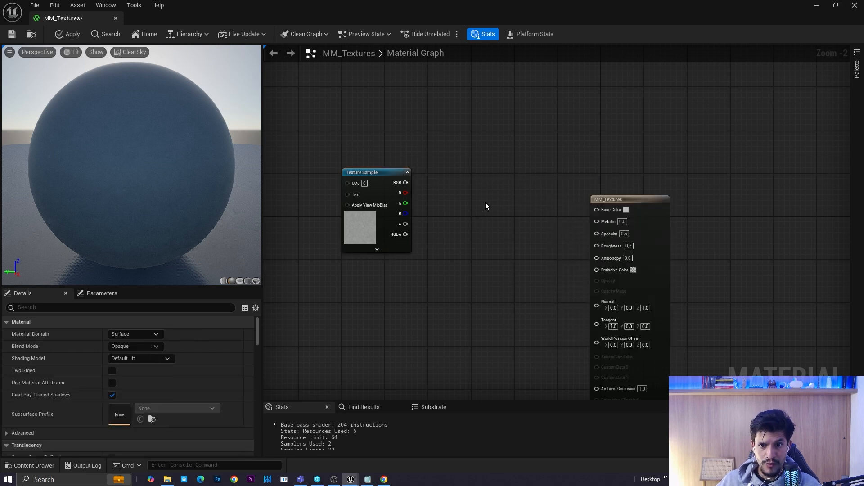
{"action": "left_click", "coordinate": [488, 185]}
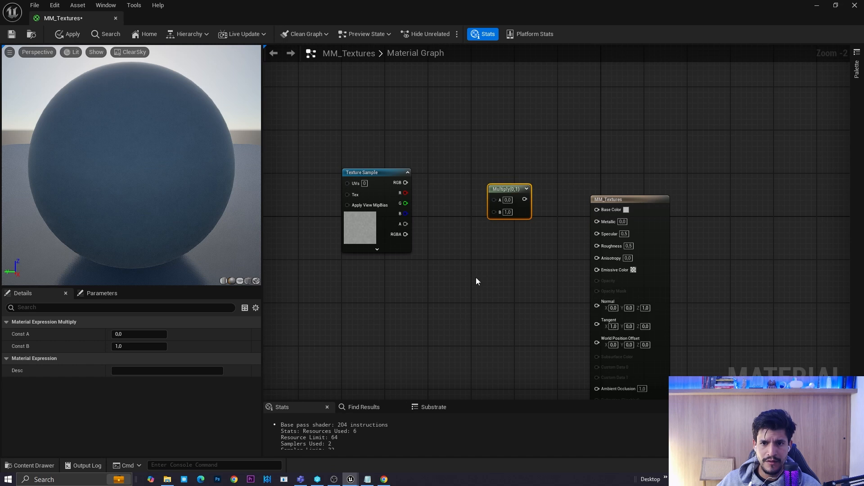
{"action": "left_click_drag", "start_coordinate": [500, 200], "coordinate": [504, 188]}
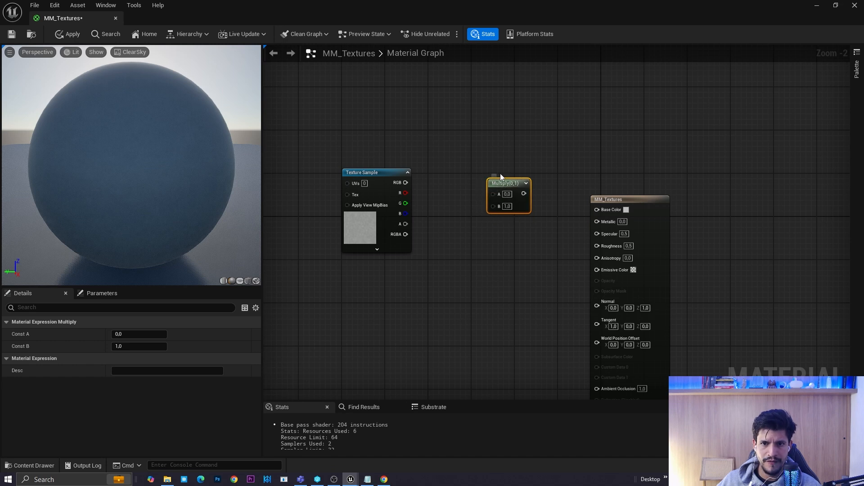
Connect the Texture Sample's RGB output to the Multiply node's A input and align the two nodes
{"action": "left_click_drag", "start_coordinate": [406, 182], "coordinate": [487, 194]}
{"action": "scroll", "coordinate": [465, 247], "scroll_direction": "up", "scroll_amount": 3}
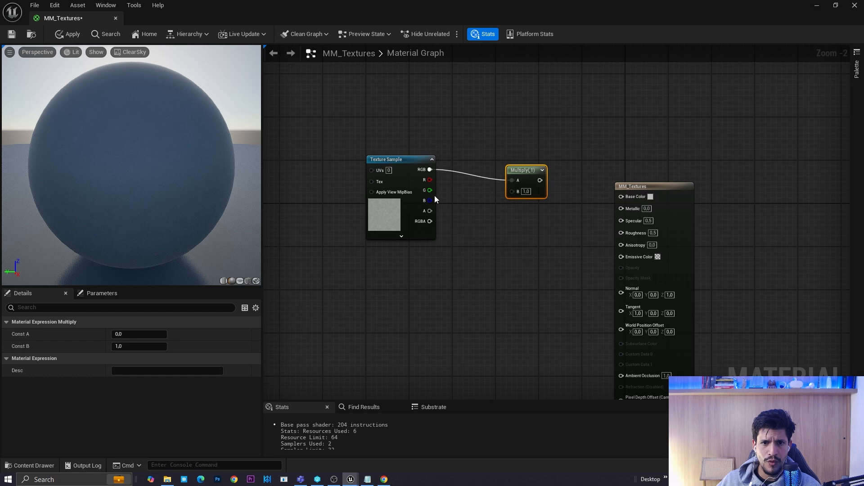
{"action": "left_click", "coordinate": [411, 162]}
{"action": "left_click_drag", "start_coordinate": [552, 168], "coordinate": [554, 154]}
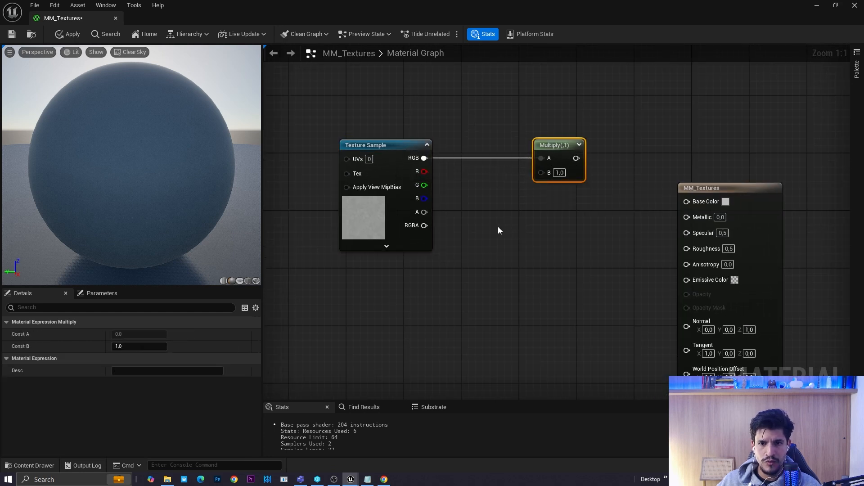
Add a Constant node below the Multiply node and connect it to Multiply's B input
{"action": "left_click", "coordinate": [491, 243]}
{"action": "left_click_drag", "start_coordinate": [543, 261], "coordinate": [541, 172]}
{"action": "left_click_drag", "start_coordinate": [519, 248], "coordinate": [499, 247]}
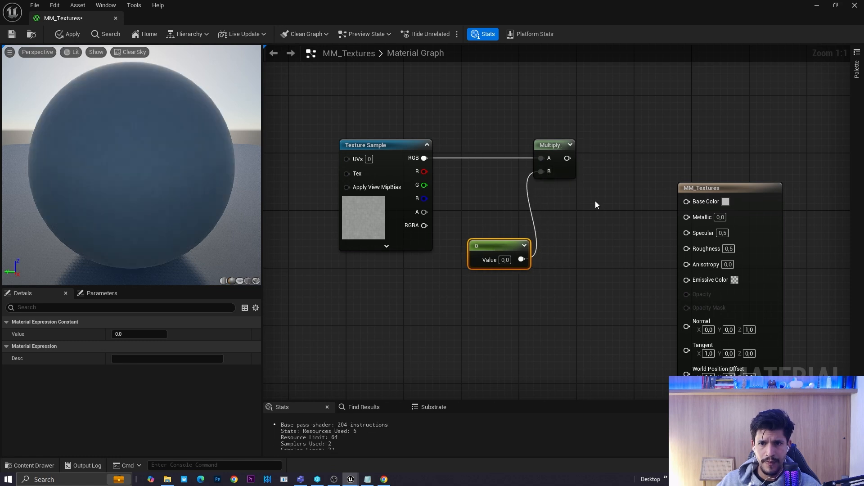
Add a Desaturation node between the Multiply node and the MM_Textures output node
{"action": "right_click_drag", "start_coordinate": [595, 202], "coordinate": [548, 213]}
{"action": "left_click_drag", "start_coordinate": [520, 169], "coordinate": [556, 207]}
{"action": "right_click_drag", "start_coordinate": [581, 147], "coordinate": [557, 147]}
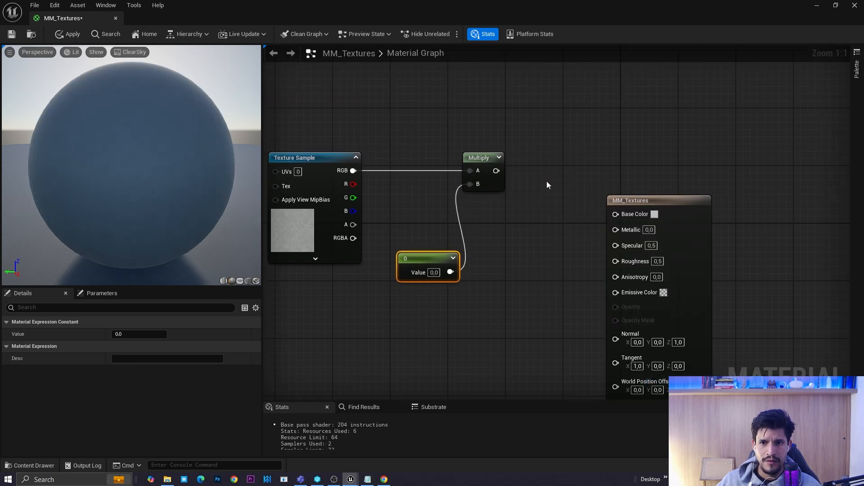
{"action": "right_click", "coordinate": [528, 211]}
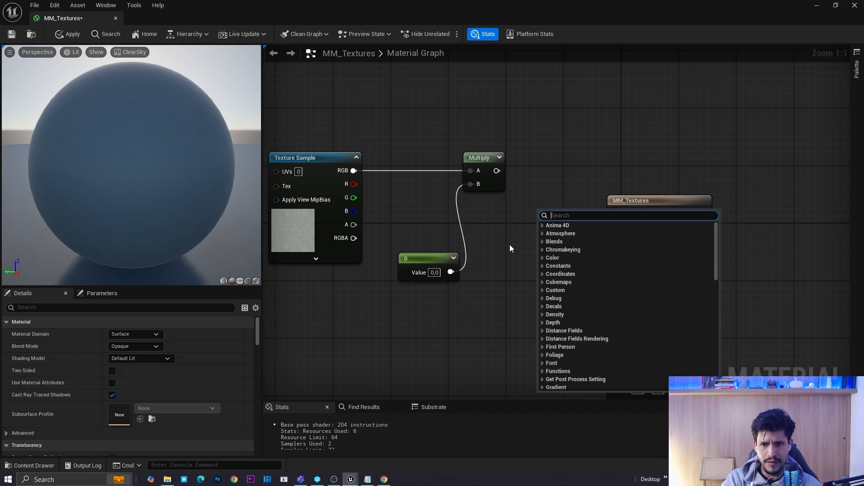
{"action": "type", "text": "desat"}
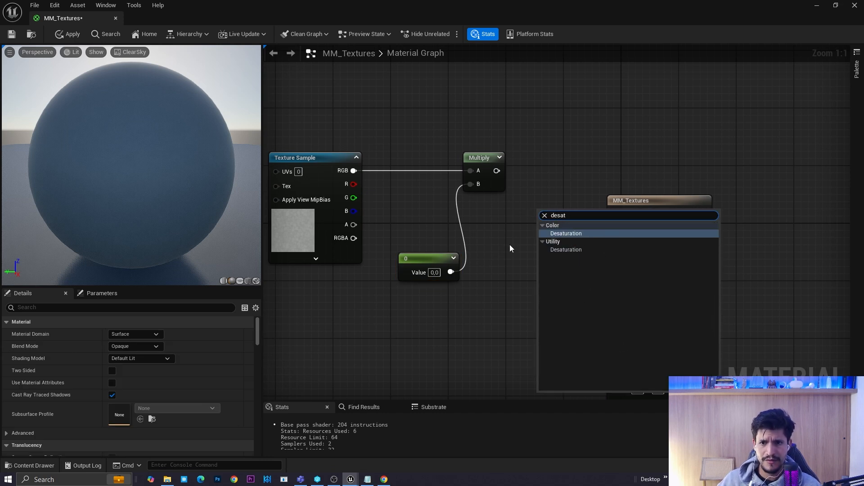
{"action": "left_click", "coordinate": [560, 235]}
{"action": "right_click_drag", "start_coordinate": [536, 256], "coordinate": [493, 251]}
{"action": "left_click_drag", "start_coordinate": [620, 194], "coordinate": [671, 179]}
{"action": "left_click_drag", "start_coordinate": [524, 207], "coordinate": [531, 185]}
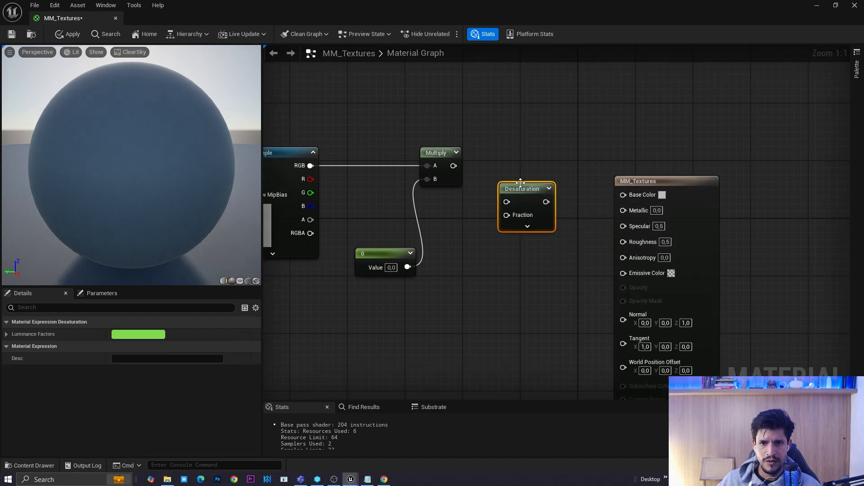
Wire the Multiply result through the Desaturation node into the material's Base Color input
{"action": "left_click_drag", "start_coordinate": [455, 166], "coordinate": [511, 152]}
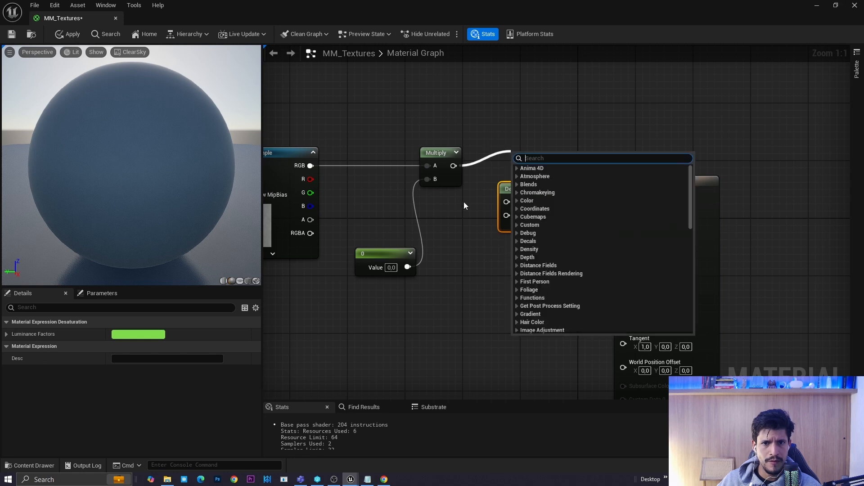
{"action": "left_click", "coordinate": [463, 202]}
{"action": "left_click_drag", "start_coordinate": [453, 166], "coordinate": [623, 195]}
{"action": "right_click_drag", "start_coordinate": [576, 236], "coordinate": [539, 256]}
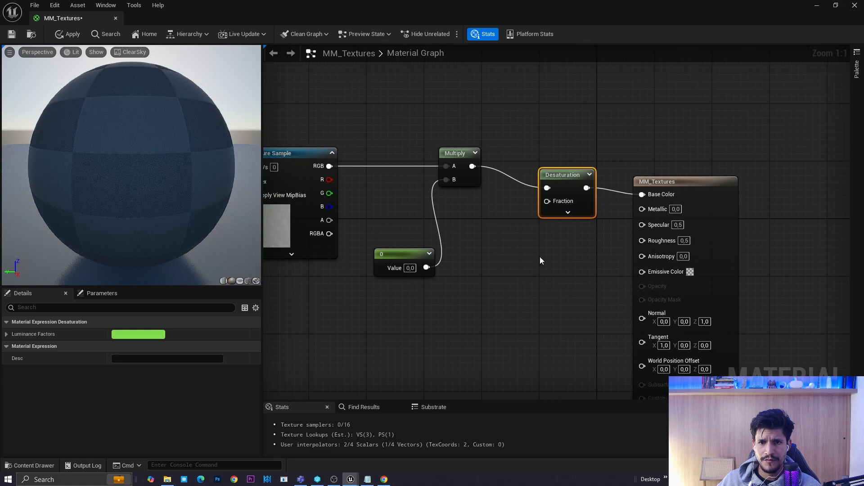
Add a Constant node wired to Desaturation's Fraction input, and tidy the constants, Desaturation and output nodes
{"action": "left_click", "coordinate": [496, 266]}
{"action": "left_click_drag", "start_coordinate": [552, 207], "coordinate": [552, 208]}
{"action": "left_click_drag", "start_coordinate": [518, 275], "coordinate": [497, 235]}
{"action": "right_click_drag", "start_coordinate": [510, 299], "coordinate": [540, 305]}
{"action": "left_click_drag", "start_coordinate": [432, 266], "coordinate": [440, 245]}
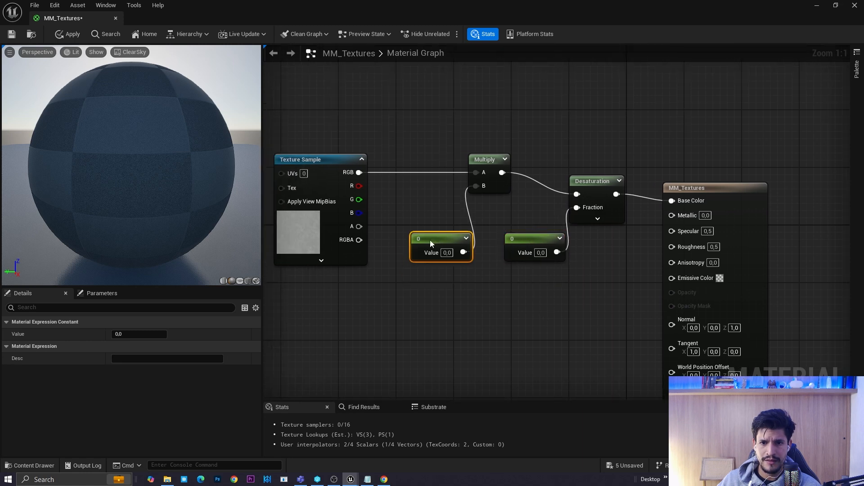
{"action": "left_click_drag", "start_coordinate": [694, 191], "coordinate": [702, 183]}
{"action": "left_click_drag", "start_coordinate": [599, 182], "coordinate": [598, 169]}
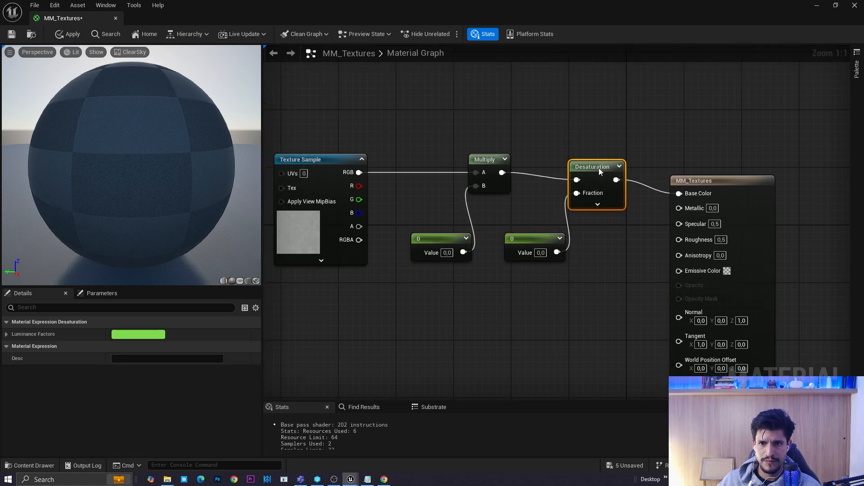
Convert the Texture Sample node to a parameter named Base Color and level it with the Multiply node
{"action": "right_click_drag", "start_coordinate": [509, 268], "coordinate": [547, 270]}
{"action": "mouse_move", "coordinate": [377, 232]}
{"action": "left_mouse_down"}
{"action": "mouse_move", "coordinate": [384, 233]}
{"action": "mouse_move", "coordinate": [380, 244]}
{"action": "left_mouse_up"}
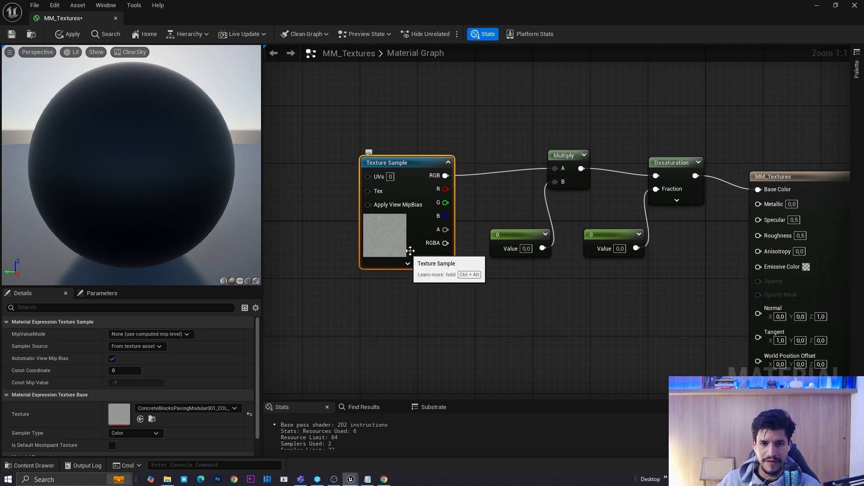
{"action": "left_click", "coordinate": [403, 152]}
{"action": "left_click", "coordinate": [407, 171]}
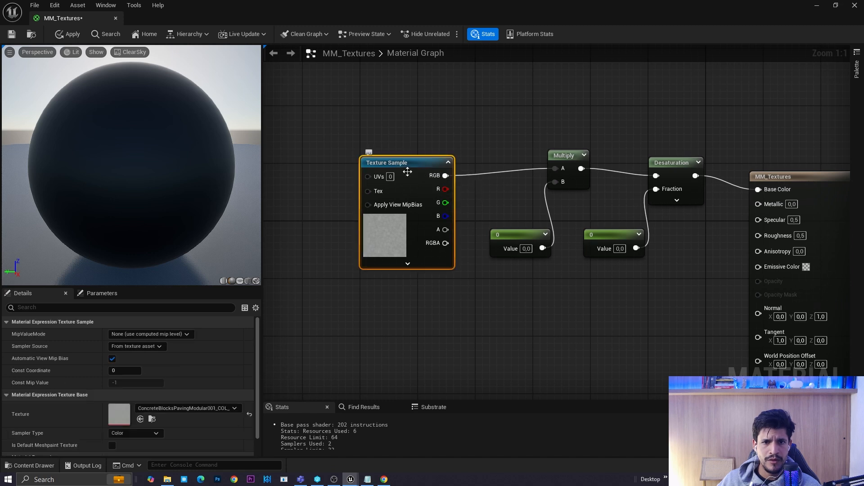
{"action": "right_click", "coordinate": [399, 233]}
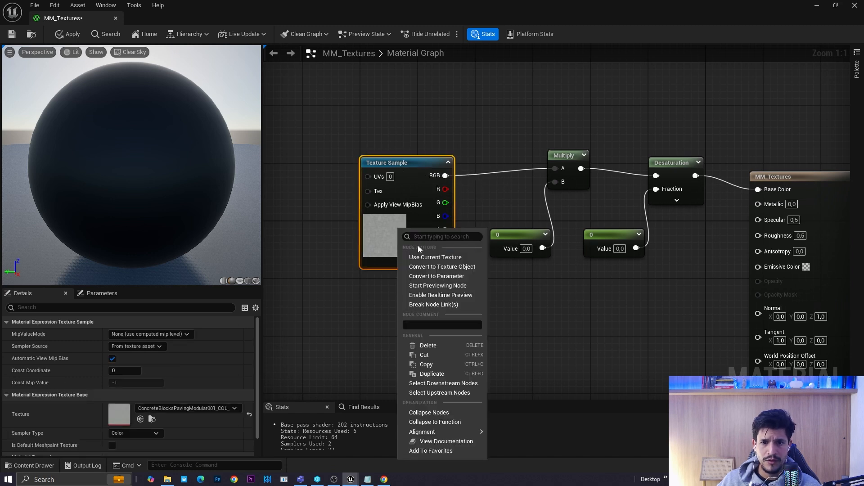
{"action": "left_click", "coordinate": [419, 279]}
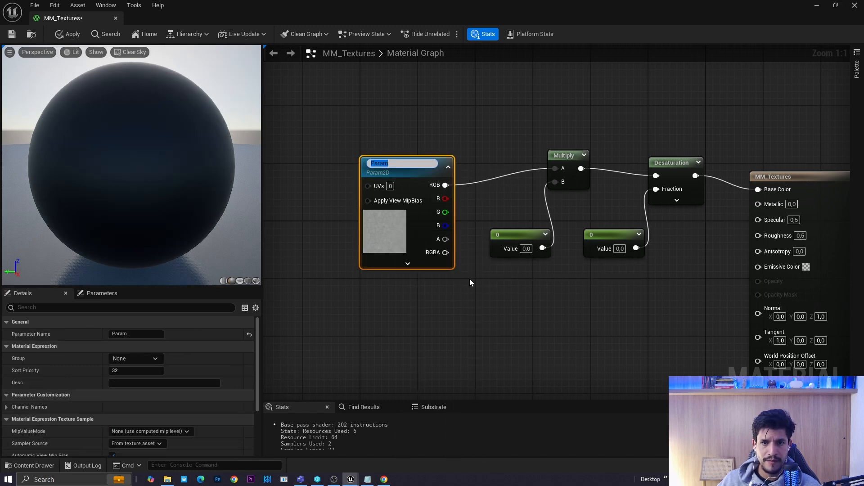
{"action": "type", "text": "Base Color"}
{"action": "key", "text": "Return"}
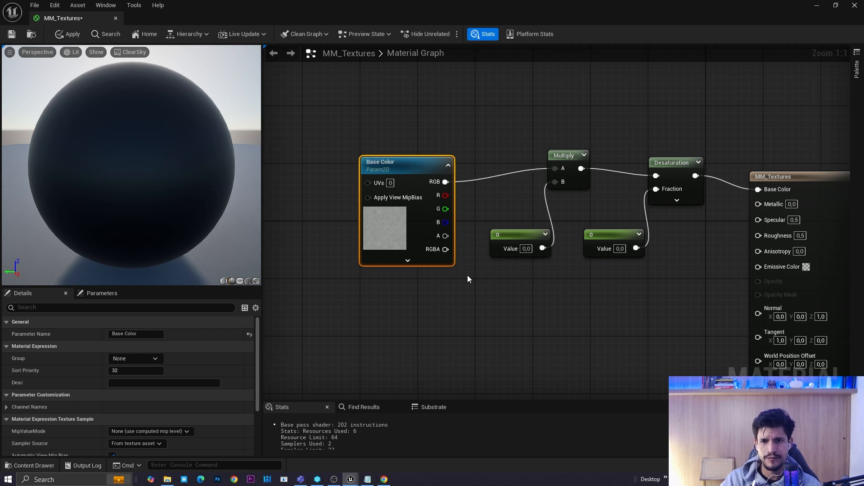
{"action": "left_click_drag", "start_coordinate": [420, 237], "coordinate": [417, 231]}
Convert the constant feeding Multiply's B input to a parameter named Intensidade Cor
{"action": "left_click", "coordinate": [491, 289]}
{"action": "right_click_drag", "start_coordinate": [492, 289], "coordinate": [437, 292]}
{"action": "mouse_move", "coordinate": [455, 237]}
{"action": "left_mouse_down"}
{"action": "mouse_move", "coordinate": [472, 226]}
{"action": "mouse_move", "coordinate": [449, 245]}
{"action": "left_mouse_up"}
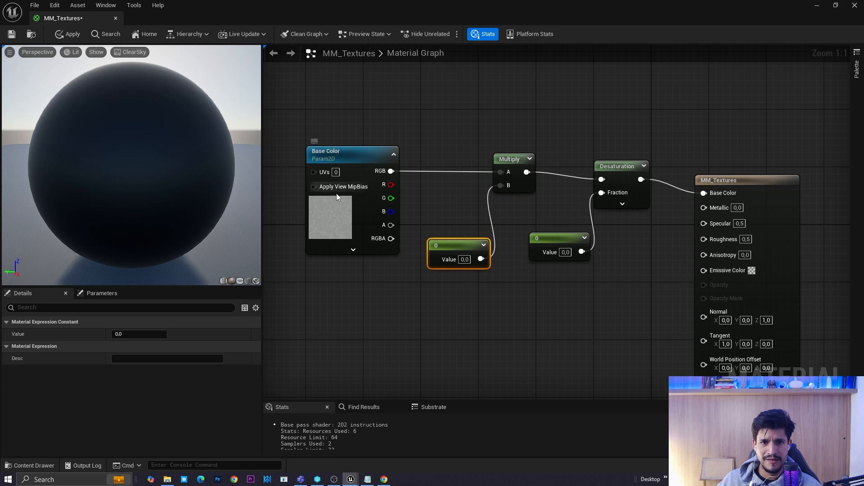
{"action": "right_click", "coordinate": [445, 246]}
{"action": "left_click", "coordinate": [488, 274]}
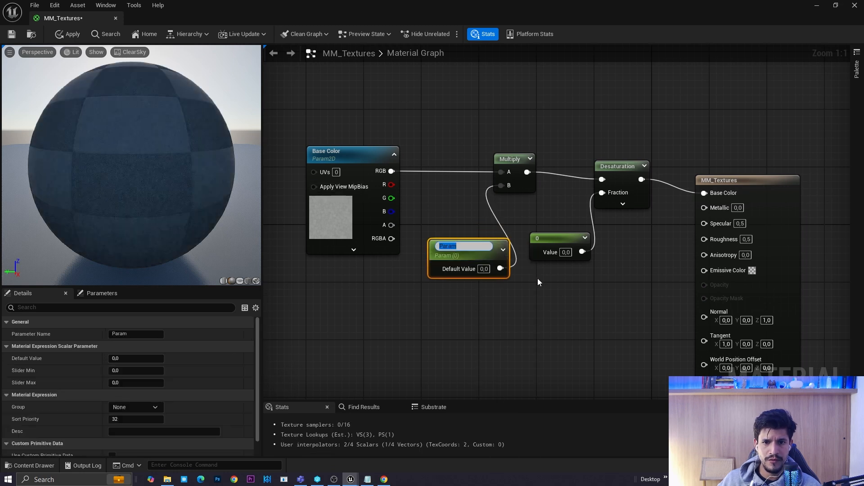
{"action": "type", "text": "Int"}
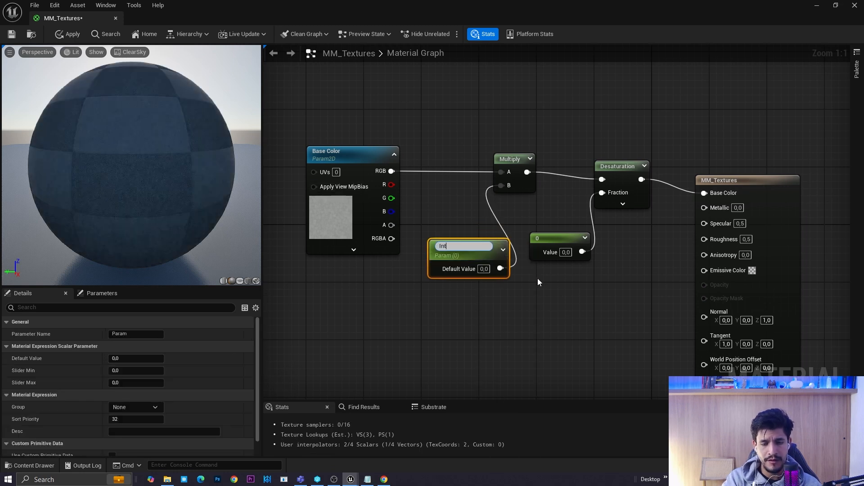
{"action": "type", "text": "ensidade Cor"}
{"action": "key", "text": "Return"}
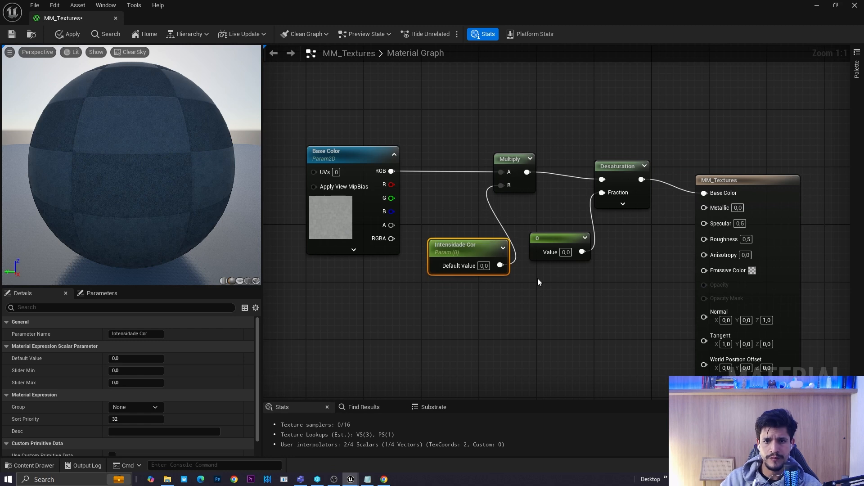
Convert the constant feeding Desaturation's Fraction input to a parameter named Desaturacao
{"action": "right_click_drag", "start_coordinate": [555, 252], "coordinate": [472, 242]}
{"action": "left_click_drag", "start_coordinate": [471, 242], "coordinate": [486, 264]}
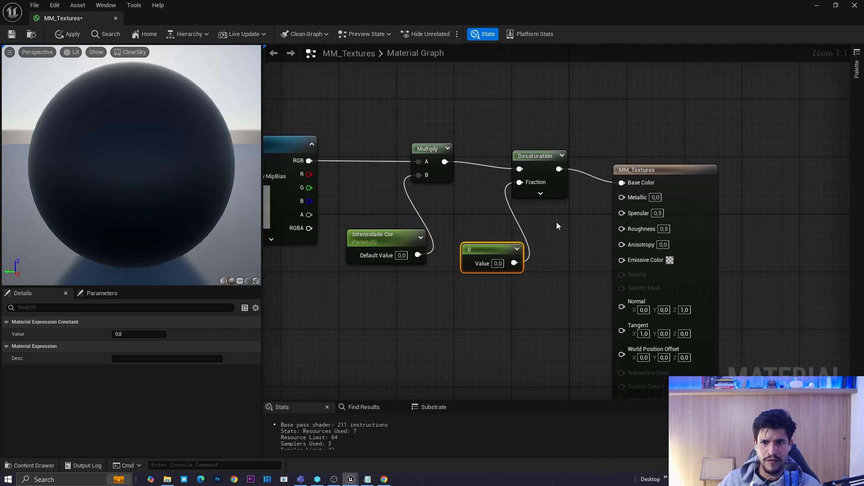
{"action": "right_click", "coordinate": [480, 254]}
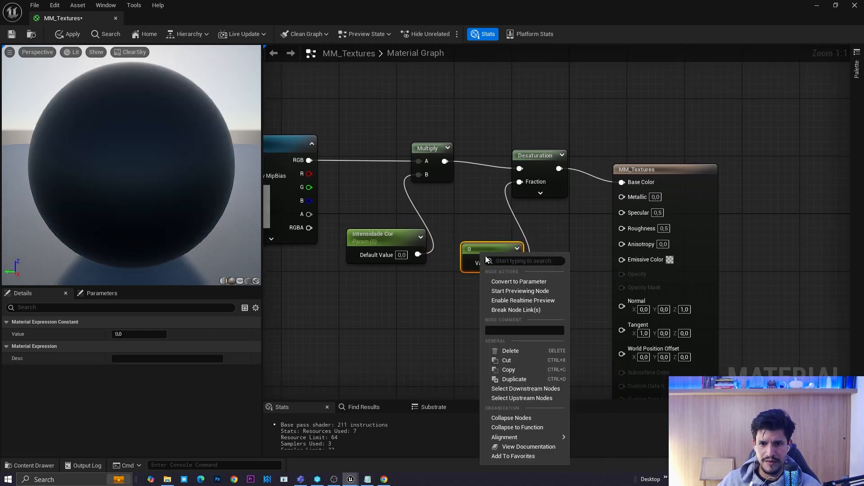
{"action": "left_click", "coordinate": [519, 281]}
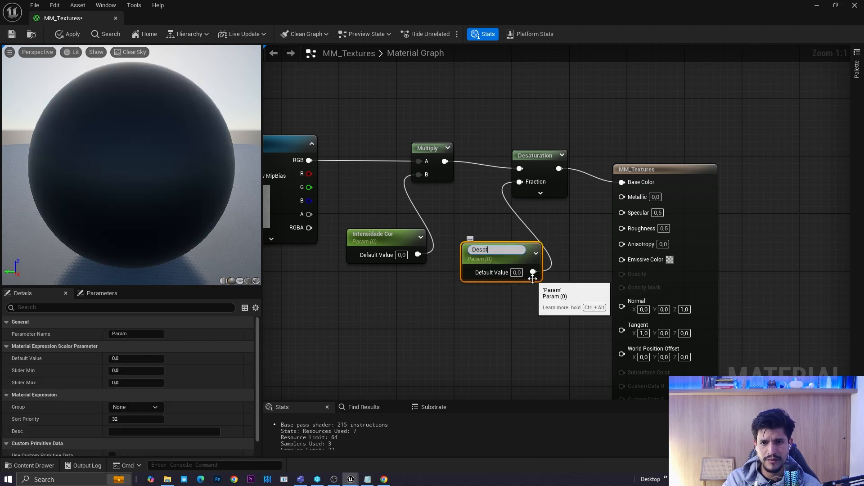
{"action": "key", "text": "Return"}
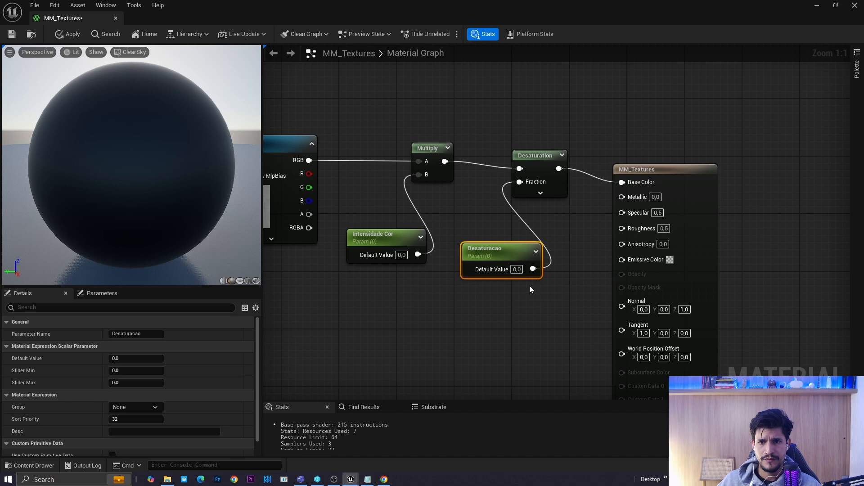
{"action": "left_click", "coordinate": [530, 288]}
Move the Base Color, Intensidade Cor and Desaturacao parameter nodes up and away from the output node
{"action": "right_click_drag", "start_coordinate": [453, 302], "coordinate": [582, 357]}
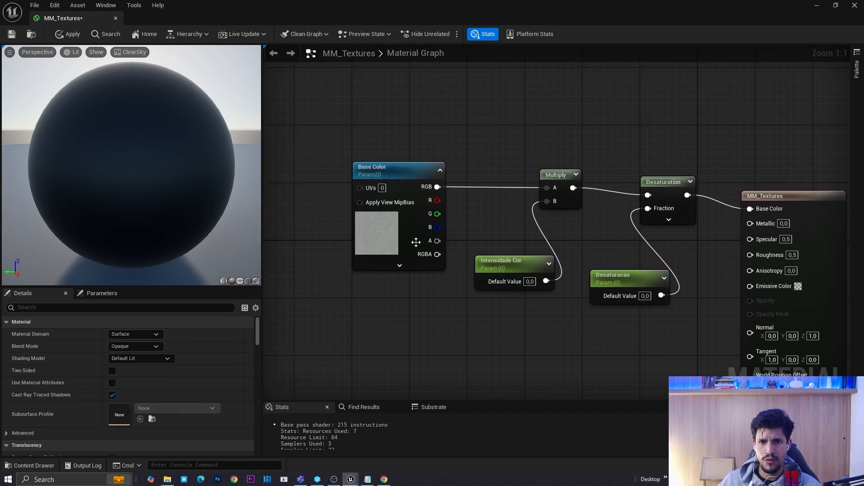
{"action": "left_click_drag", "start_coordinate": [415, 242], "coordinate": [387, 192]}
{"action": "left_click_drag", "start_coordinate": [514, 263], "coordinate": [464, 216]}
{"action": "left_click_drag", "start_coordinate": [630, 280], "coordinate": [580, 238]}
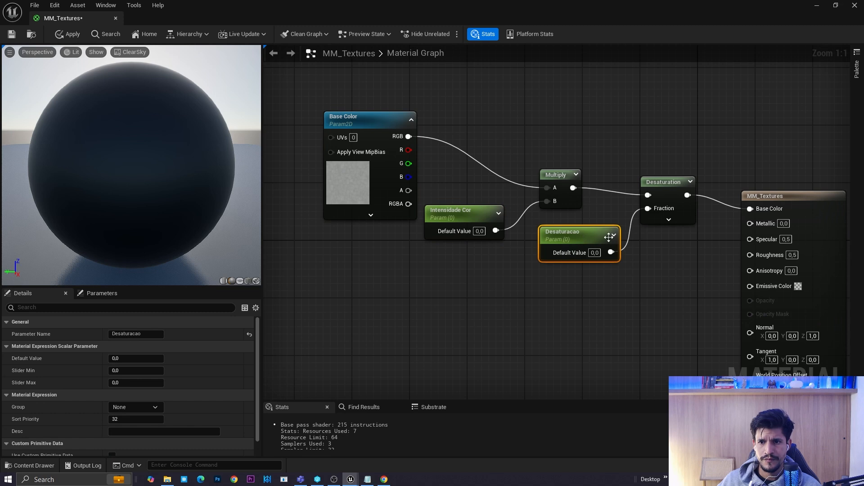
{"action": "right_click_drag", "start_coordinate": [627, 323], "coordinate": [532, 289]}
{"action": "right_click_drag", "start_coordinate": [691, 190], "coordinate": [609, 194]}
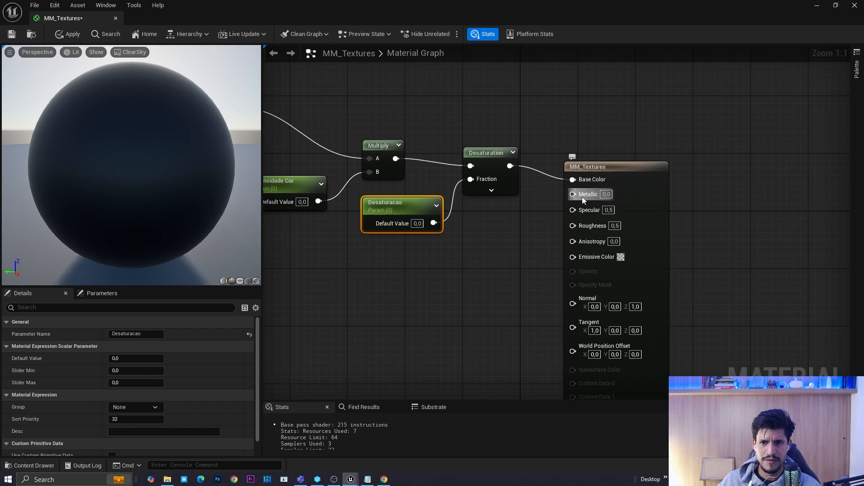
{"action": "right_click_drag", "start_coordinate": [530, 239], "coordinate": [523, 227]}
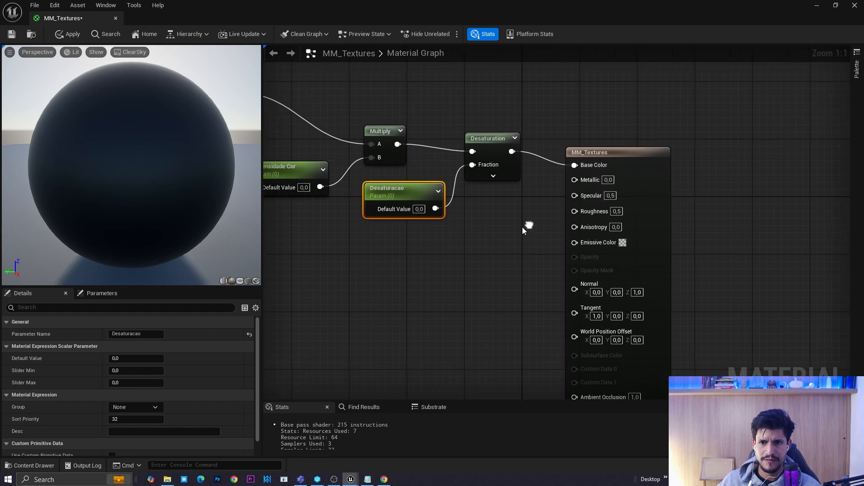
{"action": "left_click", "coordinate": [463, 252]}
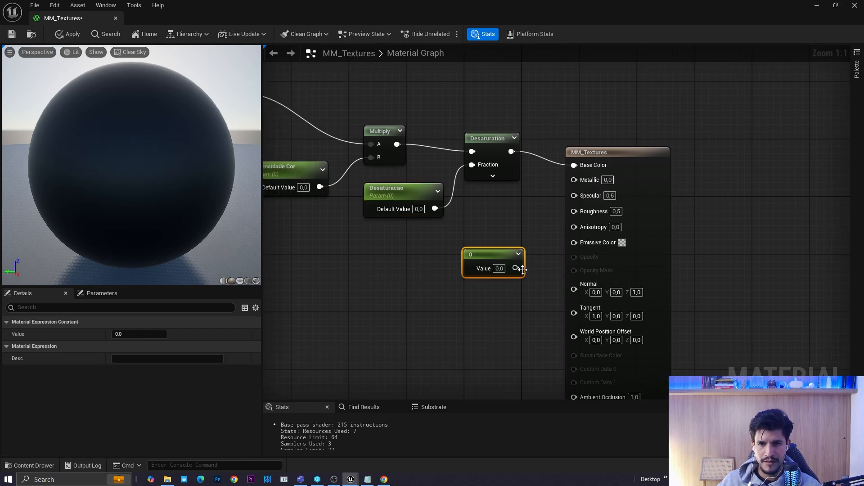
{"action": "key", "text": "Delete"}
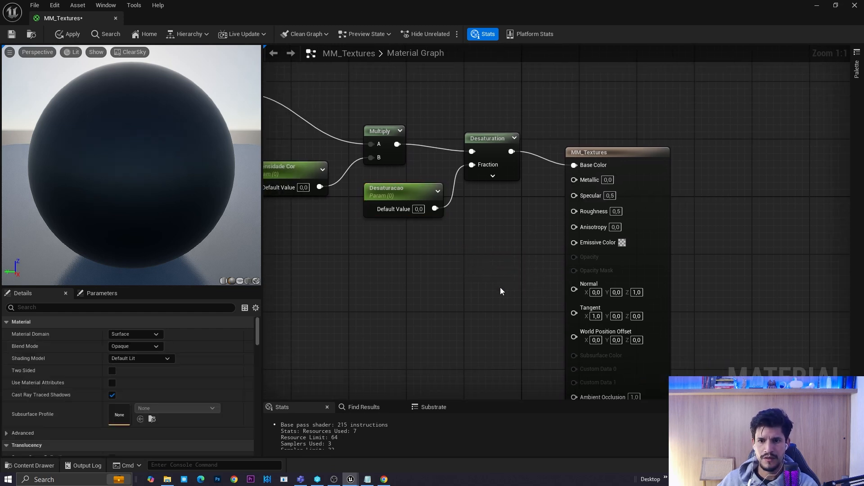
Promote the output node's Metallic input to a parameter and place its node below Desaturation
{"action": "right_click", "coordinate": [585, 182]}
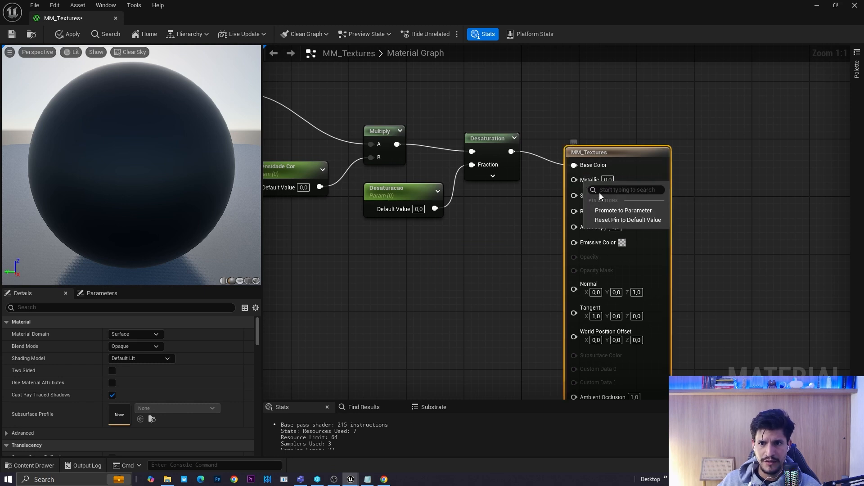
{"action": "left_click", "coordinate": [625, 209]}
{"action": "left_click_drag", "start_coordinate": [547, 165], "coordinate": [475, 239]}
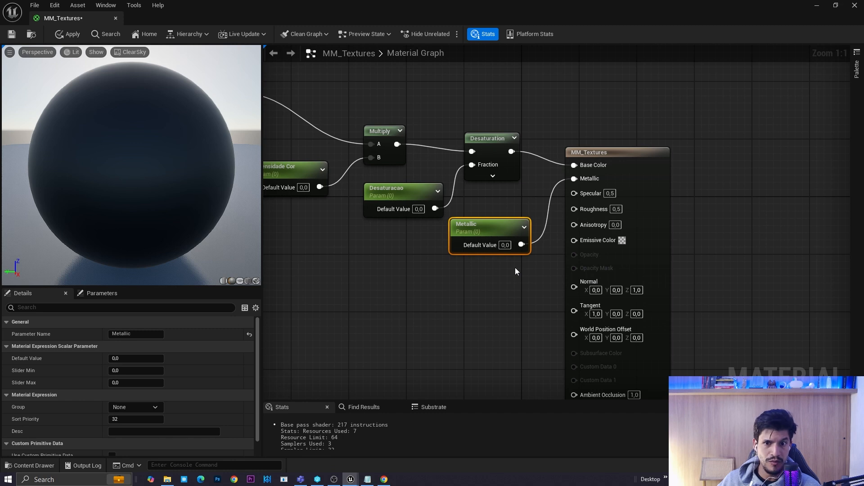
{"action": "left_click", "coordinate": [505, 245]}
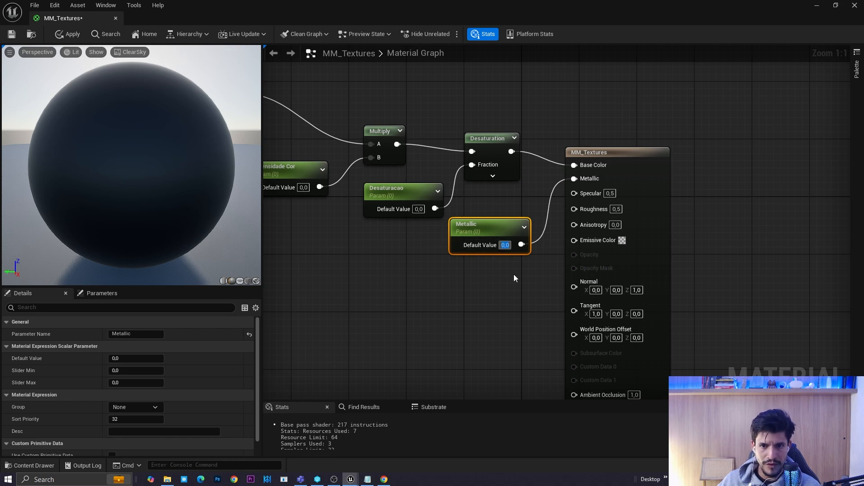
{"action": "left_click", "coordinate": [514, 275]}
Move the MM_Textures output node farther from the Desaturation and Metallic nodes
{"action": "right_click_drag", "start_coordinate": [513, 277], "coordinate": [468, 187]}
{"action": "left_click", "coordinate": [450, 199]}
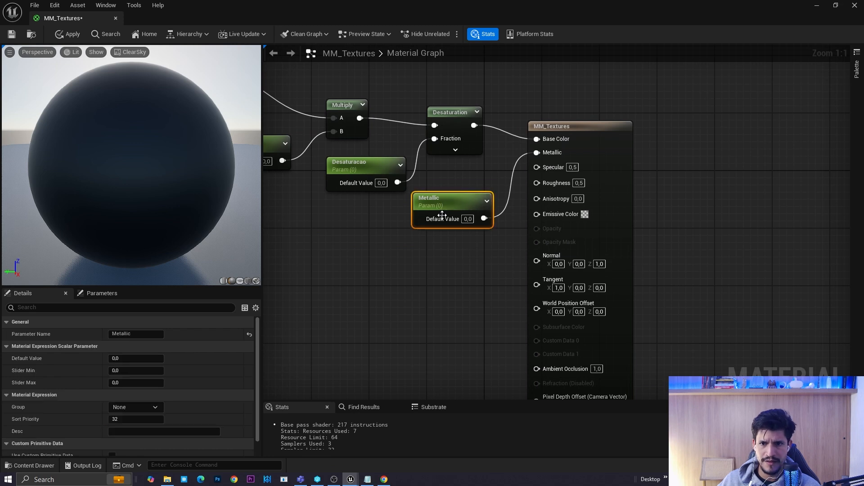
{"action": "right_click_drag", "start_coordinate": [609, 156], "coordinate": [568, 140]}
{"action": "left_click_drag", "start_coordinate": [566, 114], "coordinate": [593, 123]}
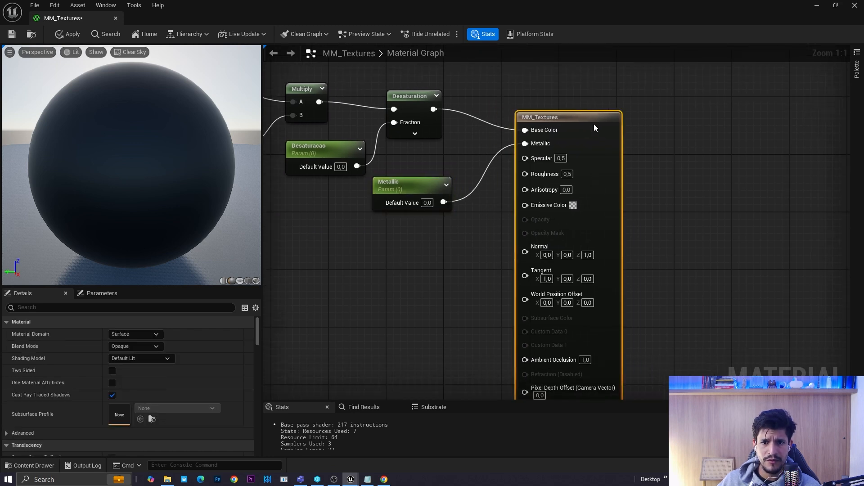
Promote the output node's Specular input to a parameter and place its node below the Metallic parameter, shifting Metallic slightly
{"action": "right_click", "coordinate": [542, 161]}
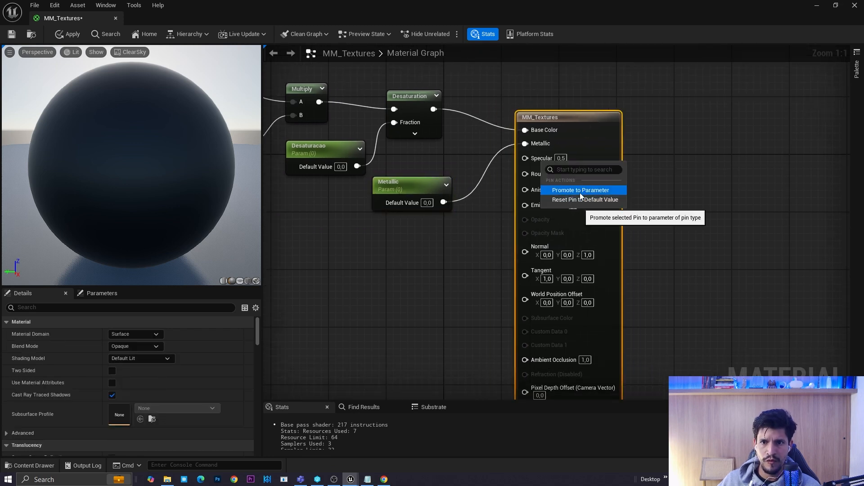
{"action": "left_click", "coordinate": [580, 191]}
{"action": "left_click", "coordinate": [486, 124]}
{"action": "left_click_drag", "start_coordinate": [487, 124], "coordinate": [384, 231]}
{"action": "left_click_drag", "start_coordinate": [391, 188], "coordinate": [384, 188]}
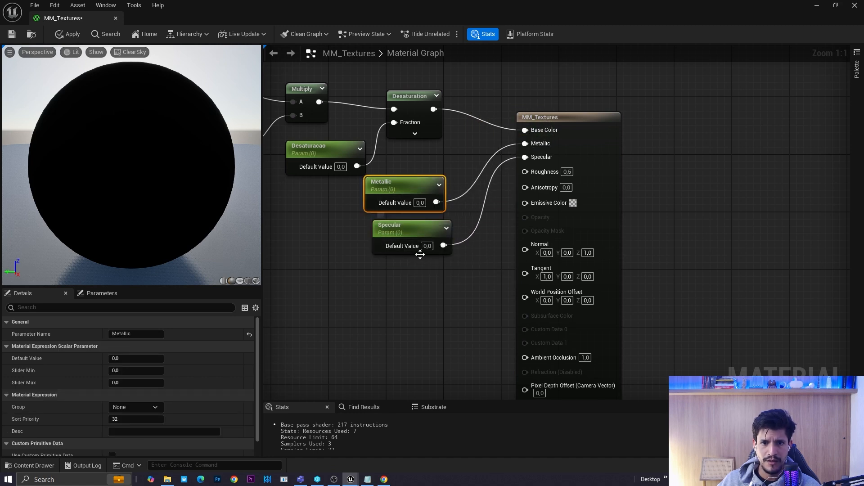
Set the Specular parameter's default value to 0.5 and check the material on the preview sphere
{"action": "left_click", "coordinate": [427, 246]}
{"action": "type", "text": "0,5"}
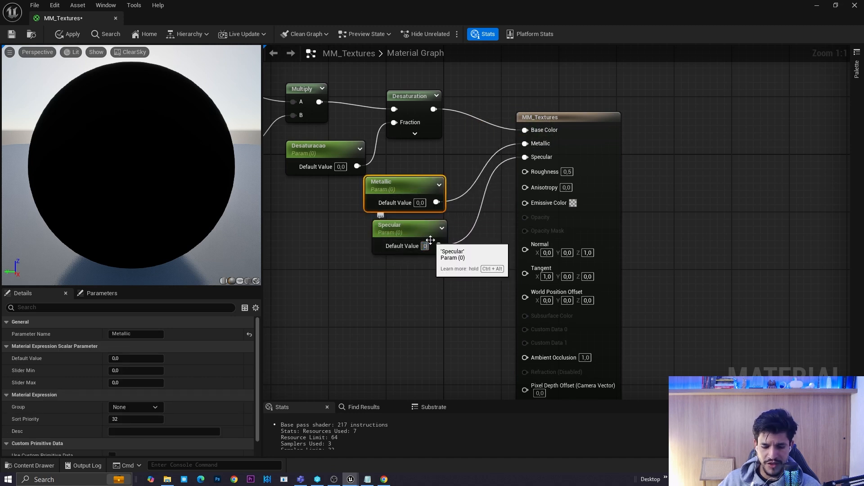
{"action": "key", "text": "Return"}
{"action": "left_click_drag", "start_coordinate": [246, 178], "coordinate": [225, 162]}
Try a Specular default value of 0 on the preview sphere and restore 0.5
{"action": "left_click", "coordinate": [427, 245]}
{"action": "type", "text": "0"}
{"action": "key", "text": "Return"}
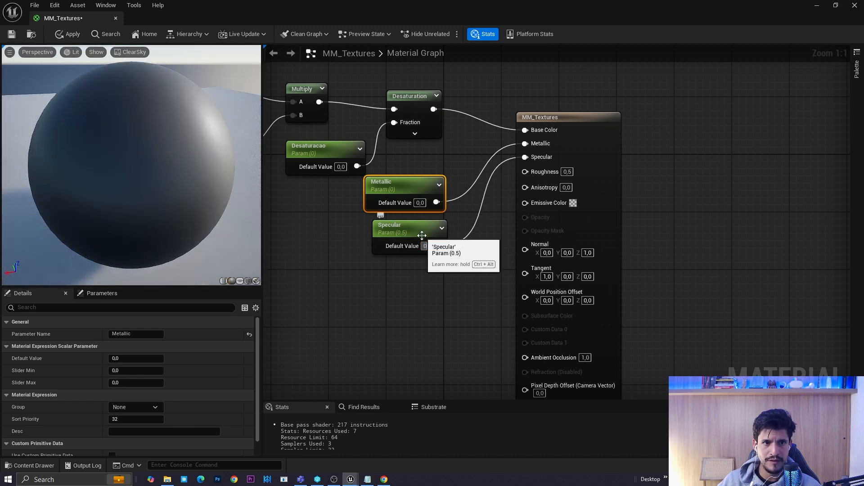
{"action": "left_click_drag", "start_coordinate": [131, 65], "coordinate": [85, 117]}
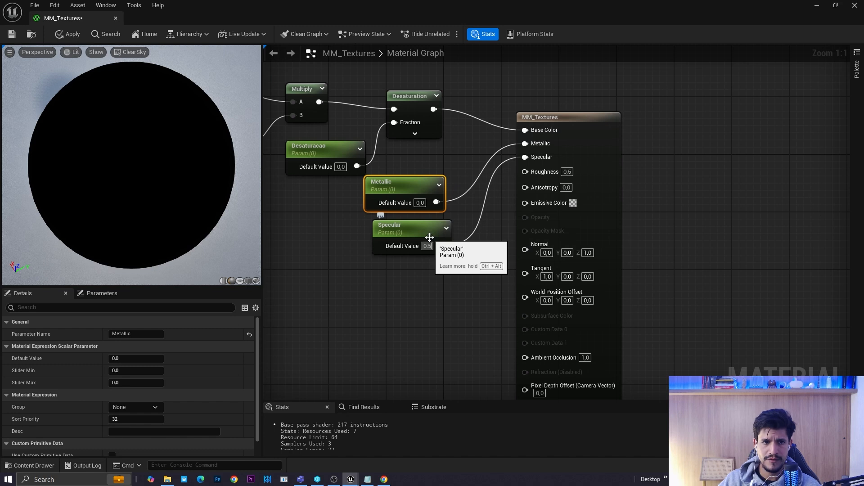
{"action": "key", "text": "ctrl+z"}
Align the Specular parameter node directly under the Metallic parameter node
{"action": "left_click_drag", "start_coordinate": [378, 228], "coordinate": [371, 229]}
{"action": "left_click", "coordinate": [378, 307]}
{"action": "right_click_drag", "start_coordinate": [380, 310], "coordinate": [490, 271]}
{"action": "scroll", "coordinate": [494, 271], "scroll_direction": "down", "scroll_amount": 2}
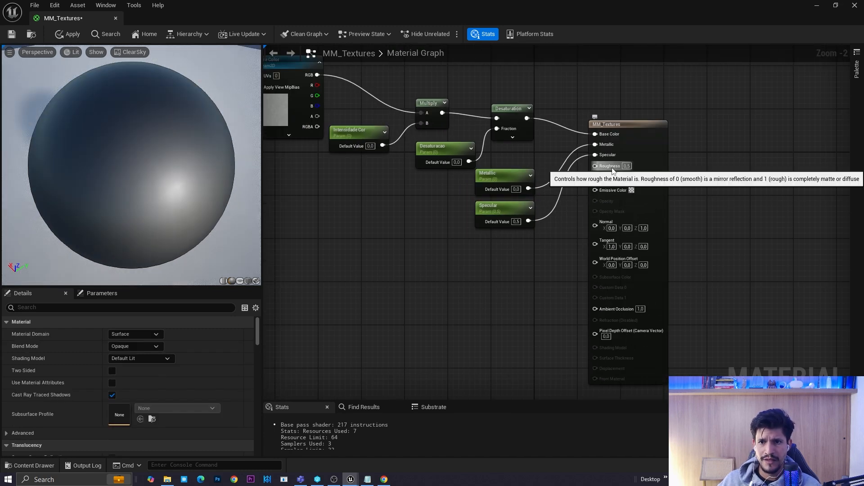
Add the dark ConcreteBlocksPaving gloss texture from the Calcada folder to the graph, below the colour nodes
{"action": "right_click_drag", "start_coordinate": [391, 314], "coordinate": [450, 295]}
{"action": "key", "text": "ctrl+space"}
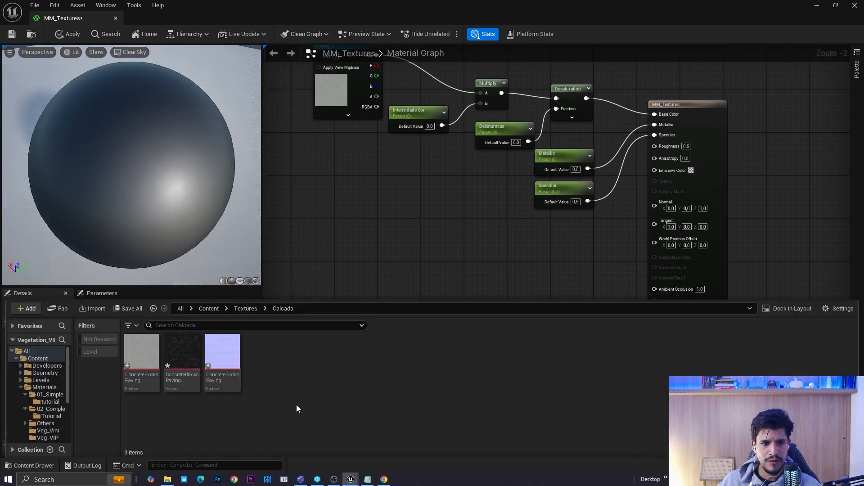
{"action": "left_click_drag", "start_coordinate": [182, 351], "coordinate": [395, 232]}
{"action": "scroll", "coordinate": [479, 232], "scroll_direction": "up", "scroll_amount": 2}
{"action": "right_click_drag", "start_coordinate": [479, 231], "coordinate": [440, 196]}
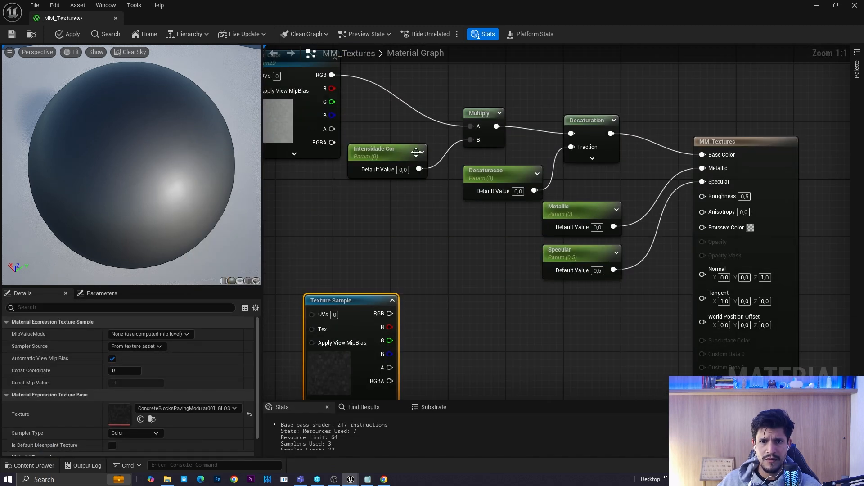
{"action": "right_click_drag", "start_coordinate": [469, 254], "coordinate": [467, 223]}
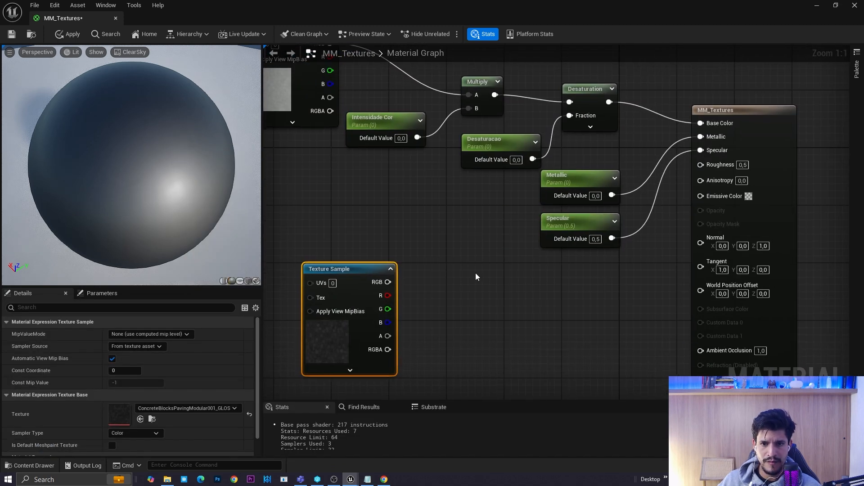
Add a Multiply node beside the gloss Texture Sample and connect the sample's RGB output to its A input
{"action": "key", "text": "m"}
{"action": "left_click", "coordinate": [475, 273]}
{"action": "left_click_drag", "start_coordinate": [388, 282], "coordinate": [483, 292]}
{"action": "right_click_drag", "start_coordinate": [484, 325], "coordinate": [463, 315]}
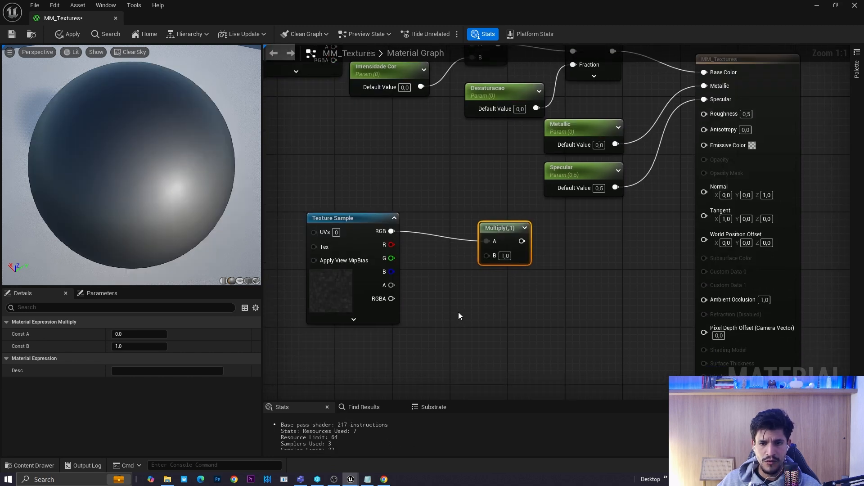
Add a constant feeding the new Multiply node's B input and connect the Multiply output to Roughness
{"action": "key", "text": "1"}
{"action": "left_click", "coordinate": [458, 313]}
{"action": "left_click_drag", "start_coordinate": [510, 331], "coordinate": [711, 113]}
{"action": "left_click", "coordinate": [594, 256]}
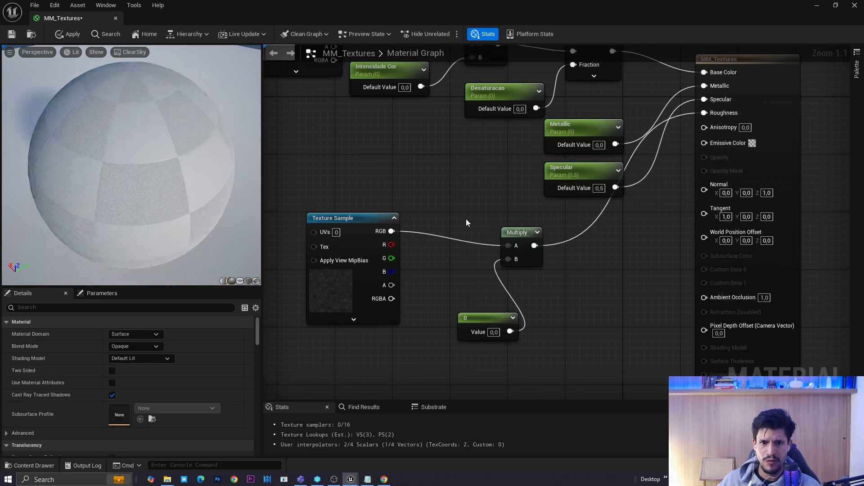
Reposition the gloss Texture Sample and the constant to leave more room before the Multiply node
{"action": "left_click_drag", "start_coordinate": [478, 320], "coordinate": [454, 314]}
{"action": "right_click_drag", "start_coordinate": [357, 300], "coordinate": [434, 295]}
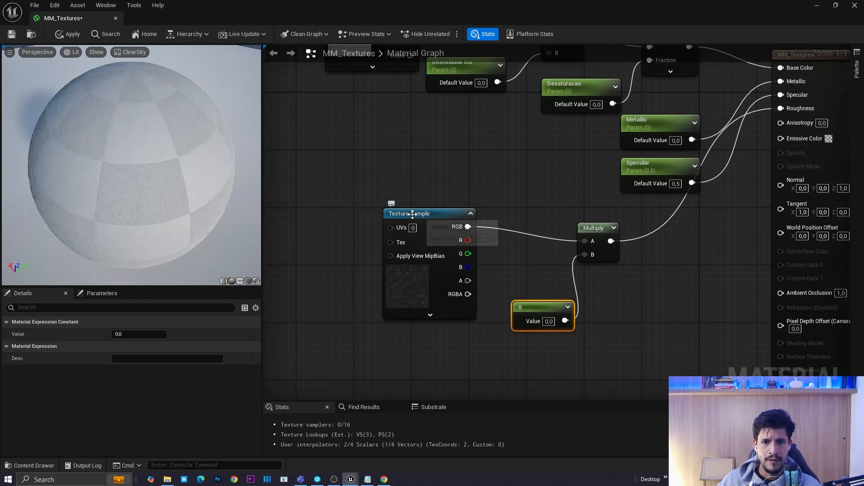
{"action": "left_click_drag", "start_coordinate": [411, 214], "coordinate": [403, 207]}
{"action": "left_click_drag", "start_coordinate": [520, 307], "coordinate": [504, 300]}
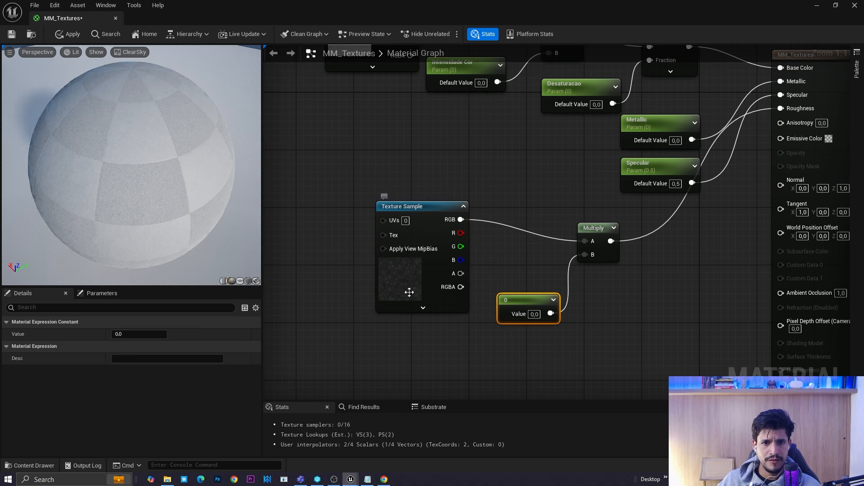
Convert the gloss Texture Sample to a parameter named Textura Roughness
{"action": "left_click", "coordinate": [411, 272]}
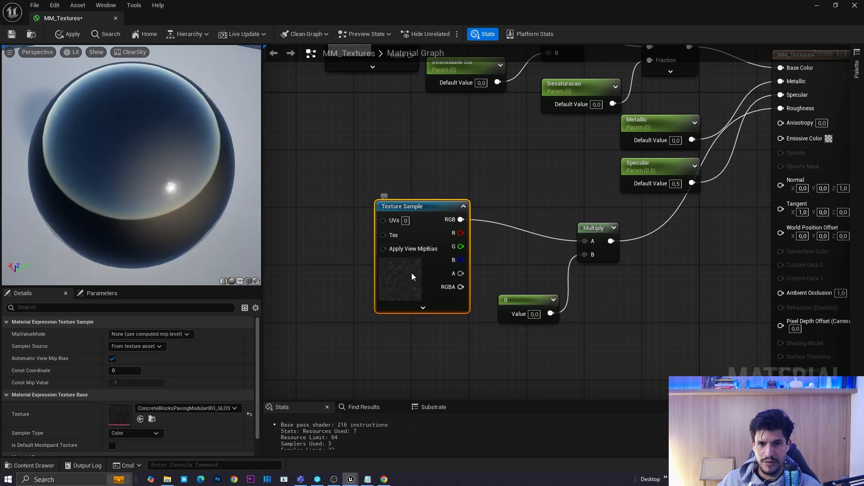
{"action": "right_click", "coordinate": [412, 274]}
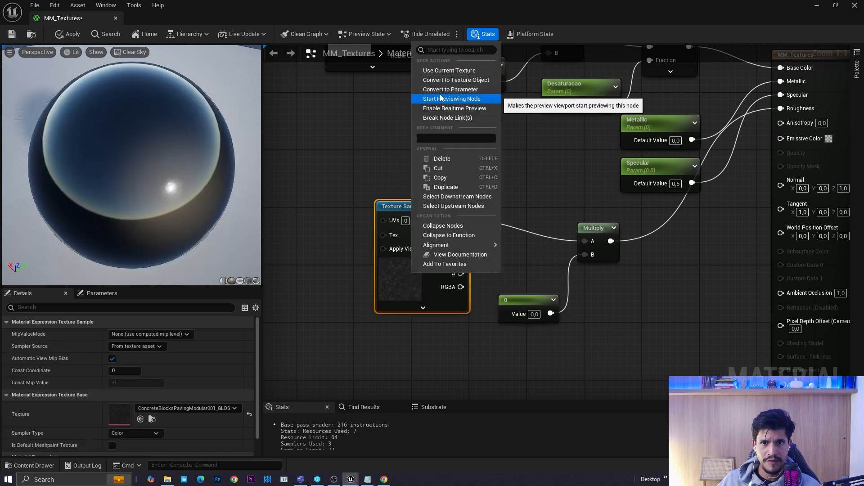
{"action": "left_click", "coordinate": [450, 89]}
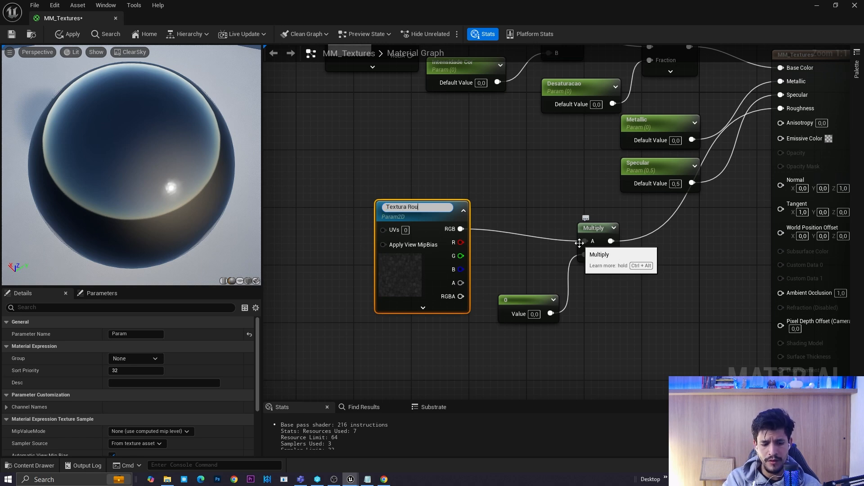
{"action": "type", "text": "ss"}
{"action": "key", "text": "Return"}
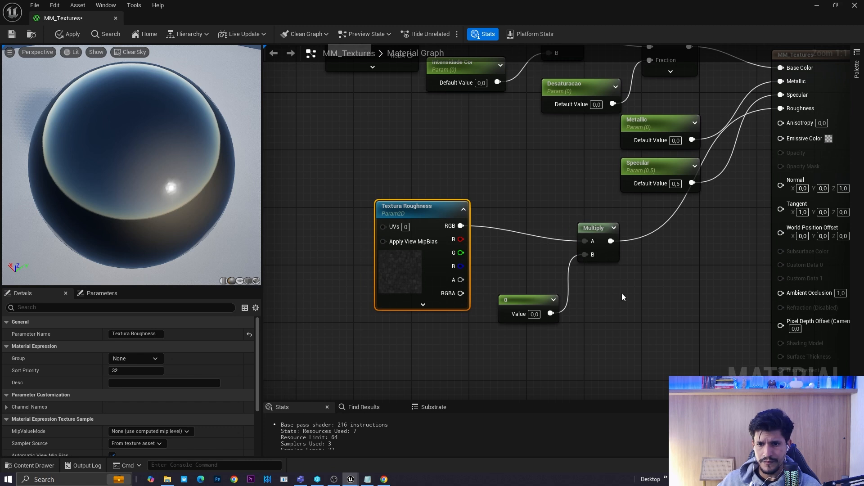
Convert the constant feeding the roughness Multiply node to a parameter named Intensidade Rough
{"action": "right_click_drag", "start_coordinate": [615, 296], "coordinate": [493, 304]}
{"action": "right_click", "coordinate": [399, 309]}
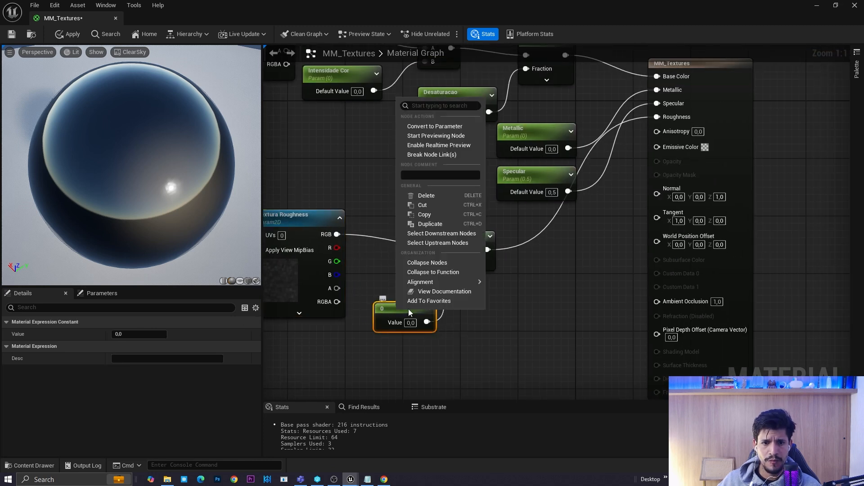
{"action": "left_click", "coordinate": [427, 128]}
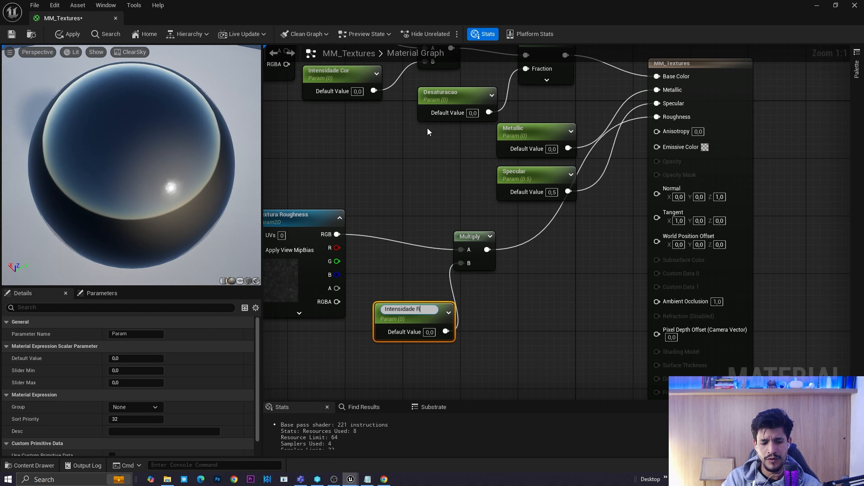
{"action": "key", "text": "Return"}
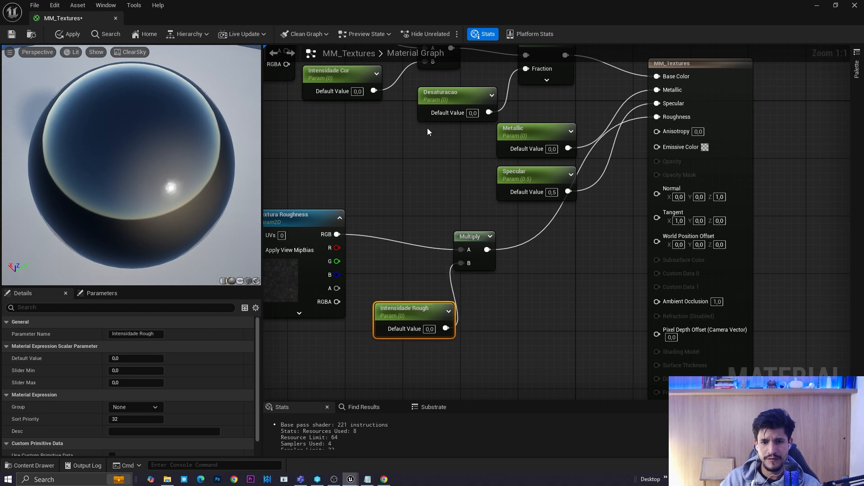
Move the roughness Multiply node closer to the MM_Textures output node, below the Specular parameter
{"action": "left_click", "coordinate": [399, 302]}
{"action": "left_click_drag", "start_coordinate": [474, 235], "coordinate": [597, 243]}
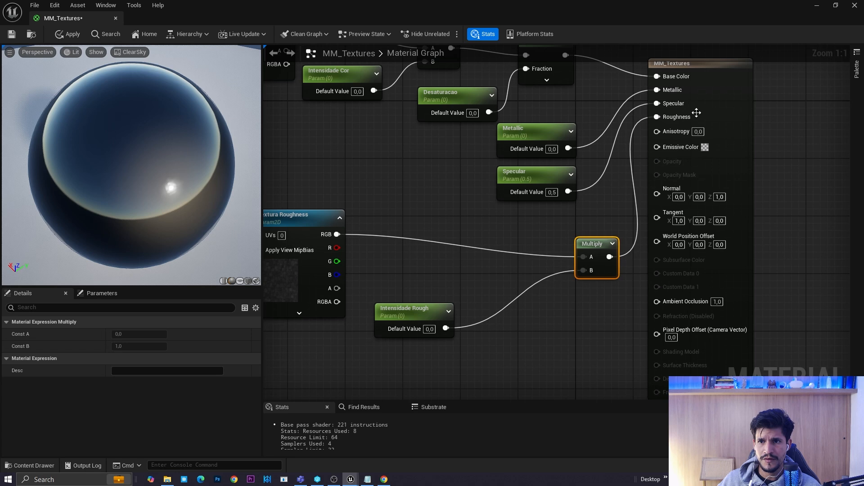
{"action": "right_click_drag", "start_coordinate": [463, 205], "coordinate": [536, 188]}
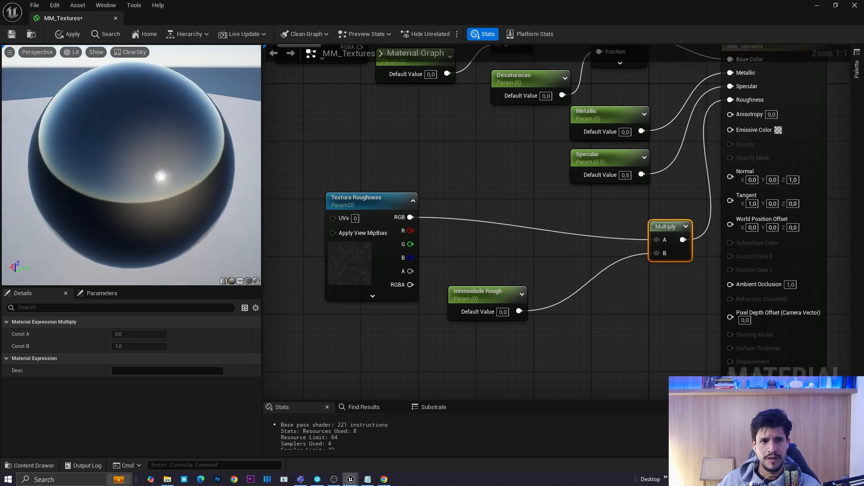
Set the Intensidade Rough default value to 1 and inspect the reflection on the preview sphere
{"action": "left_click", "coordinate": [503, 314]}
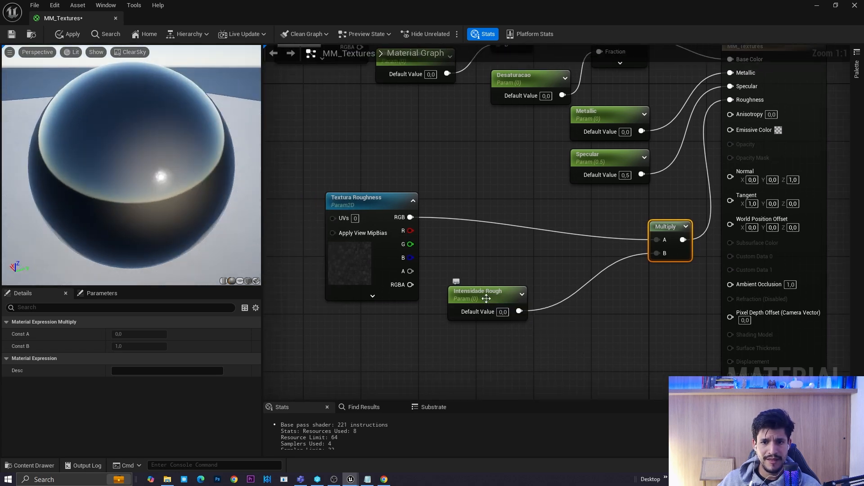
{"action": "type", "text": "1"}
{"action": "left_click", "coordinate": [562, 345]}
{"action": "left_click_drag", "start_coordinate": [131, 219], "coordinate": [156, 215]}
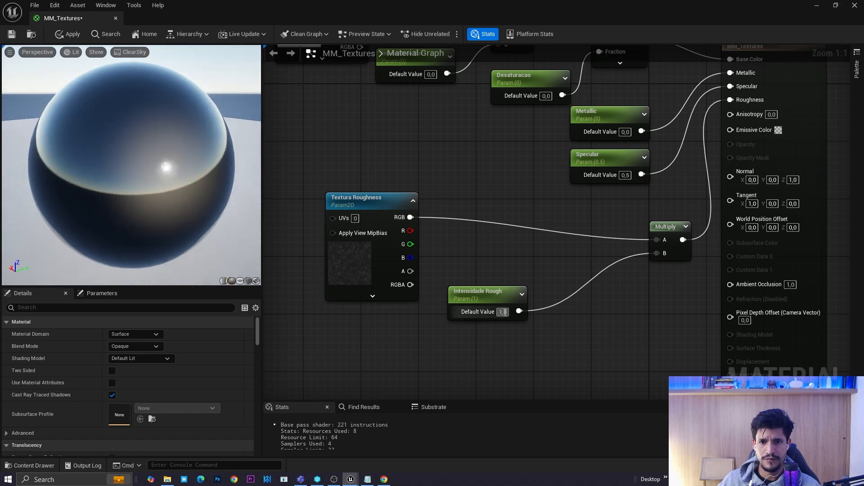
Test Intensidade Rough default values of 0, 5 and 15 on the preview sphere
{"action": "type", "text": "0"}
{"action": "key", "text": "Return"}
{"action": "type", "text": "5"}
{"action": "key", "text": "Return"}
{"action": "type", "text": "0"}
{"action": "key", "text": "Return"}
{"action": "type", "text": "5"}
{"action": "key", "text": "Return"}
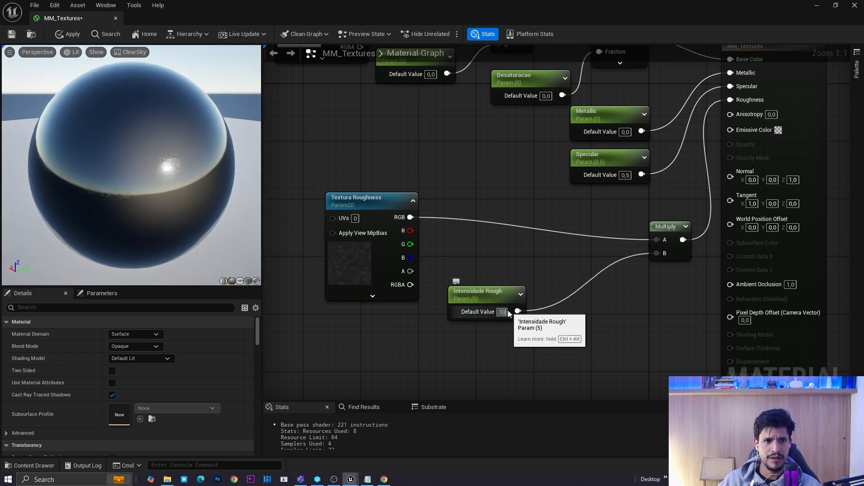
{"action": "type", "text": "15"}
{"action": "key", "text": "Return"}
{"action": "mouse_move", "coordinate": [216, 237]}
{"action": "left_mouse_down"}
{"action": "mouse_move", "coordinate": [153, 225]}
{"action": "mouse_move", "coordinate": [215, 236]}
{"action": "left_mouse_up"}
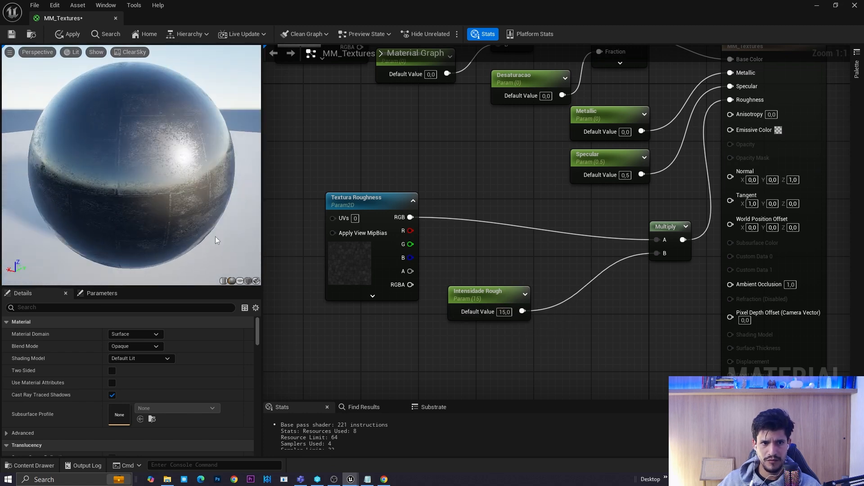
Set the Intensidade Rough default value to 50 and inspect the preview sphere from other angles
{"action": "type", "text": "50"}
{"action": "key", "text": "Return"}
{"action": "left_click_drag", "start_coordinate": [180, 216], "coordinate": [185, 239]}
{"action": "left_click_drag", "start_coordinate": [104, 177], "coordinate": [169, 199]}
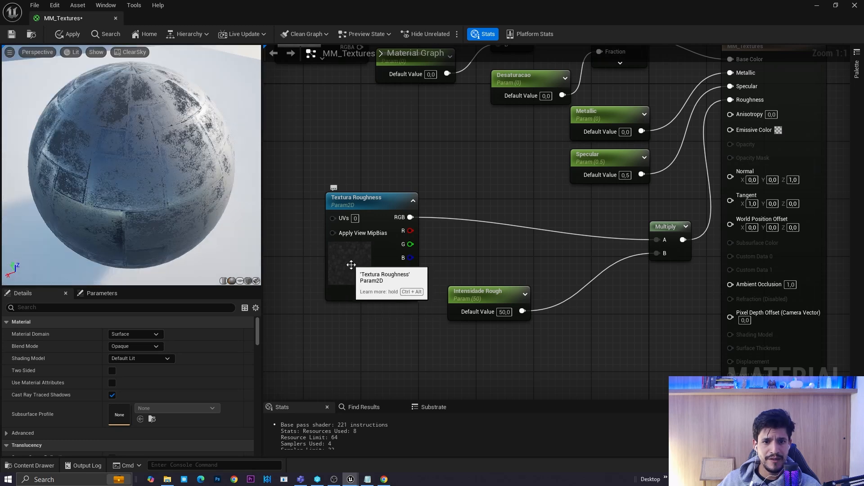
Move the Textura Roughness node slightly up and closer to the Intensidade Rough node
{"action": "mouse_move", "coordinate": [351, 261]}
{"action": "left_mouse_down"}
{"action": "mouse_move", "coordinate": [366, 245]}
{"action": "mouse_move", "coordinate": [357, 262]}
{"action": "left_mouse_up"}
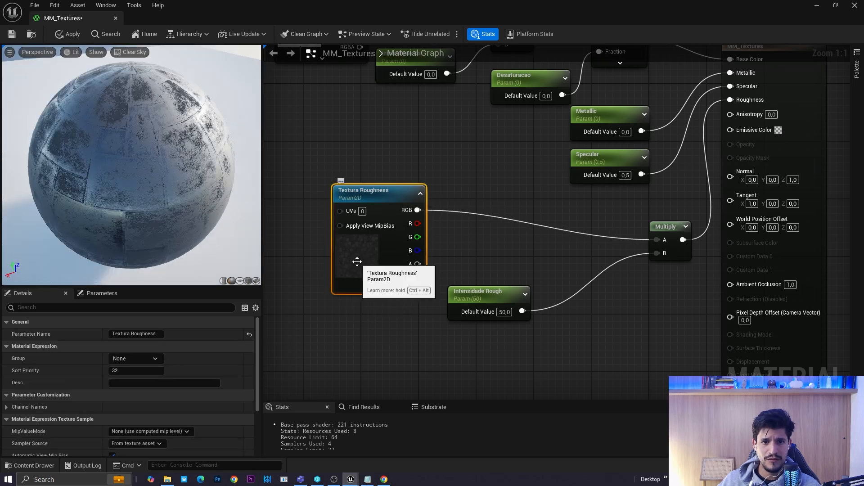
{"action": "left_click", "coordinate": [402, 330]}
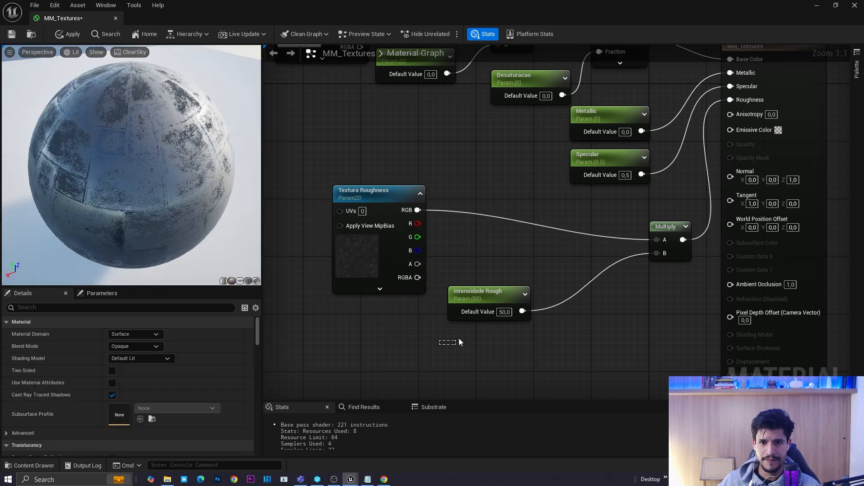
{"action": "scroll", "coordinate": [442, 338], "scroll_direction": "down", "scroll_amount": 1}
{"action": "scroll", "coordinate": [432, 333], "scroll_direction": "up", "scroll_amount": 1}
{"action": "right_click_drag", "start_coordinate": [357, 336], "coordinate": [348, 340]}
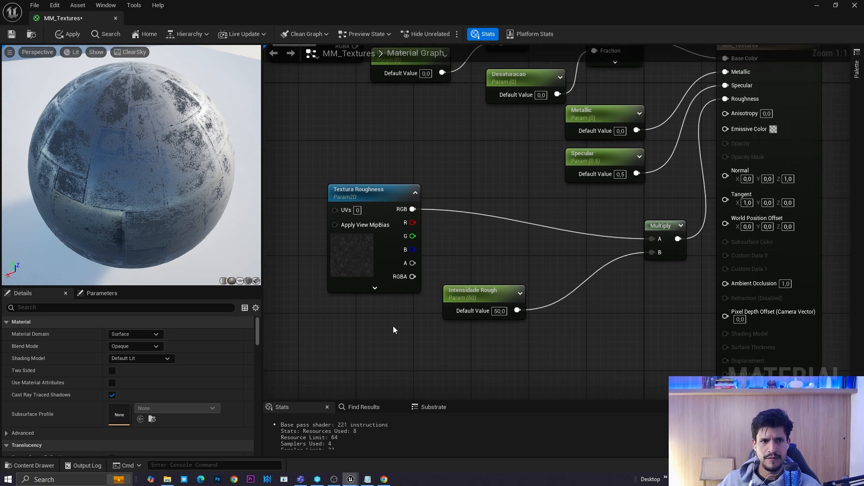
Examine the roughness on the preview sphere and the Textura Roughness node's source texture in the texture editor, closing it when done
{"action": "left_click_drag", "start_coordinate": [189, 217], "coordinate": [209, 239]}
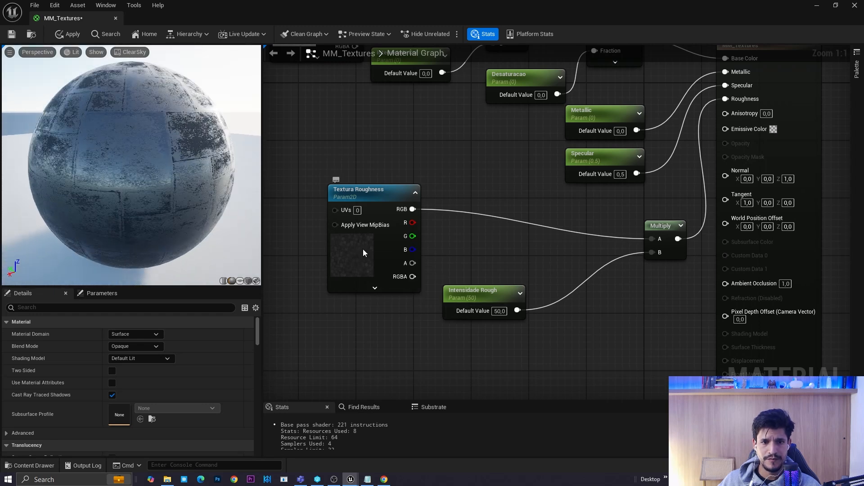
{"action": "double_click", "coordinate": [352, 265]}
{"action": "double_click", "coordinate": [187, 353]}
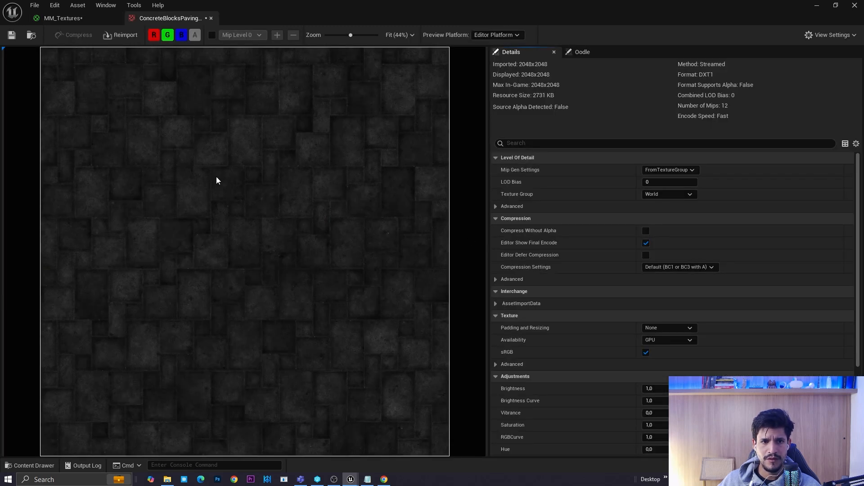
{"action": "scroll", "coordinate": [247, 188], "scroll_direction": "up", "scroll_amount": 1}
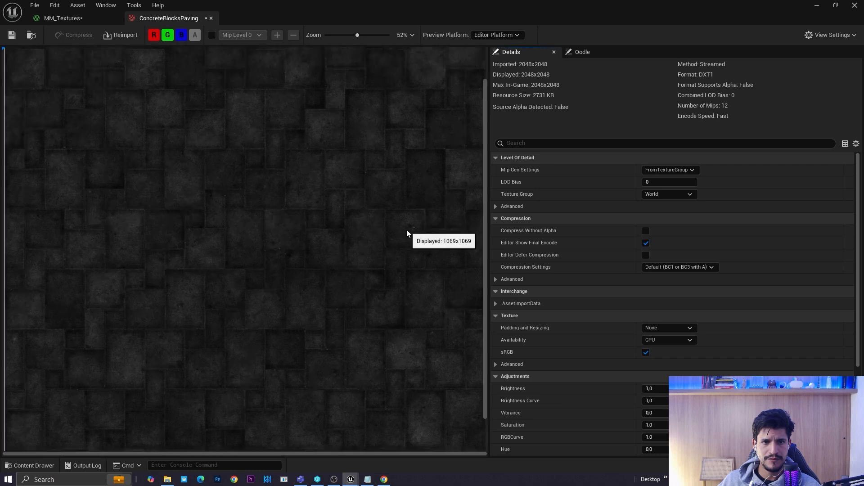
{"action": "scroll", "coordinate": [407, 229], "scroll_direction": "down", "scroll_amount": 2}
{"action": "scroll", "coordinate": [384, 225], "scroll_direction": "up", "scroll_amount": 1}
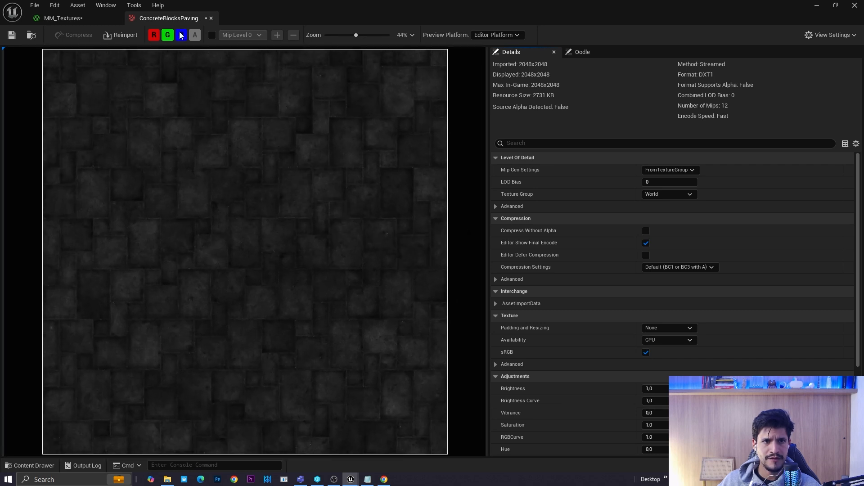
{"action": "left_click", "coordinate": [211, 18]}
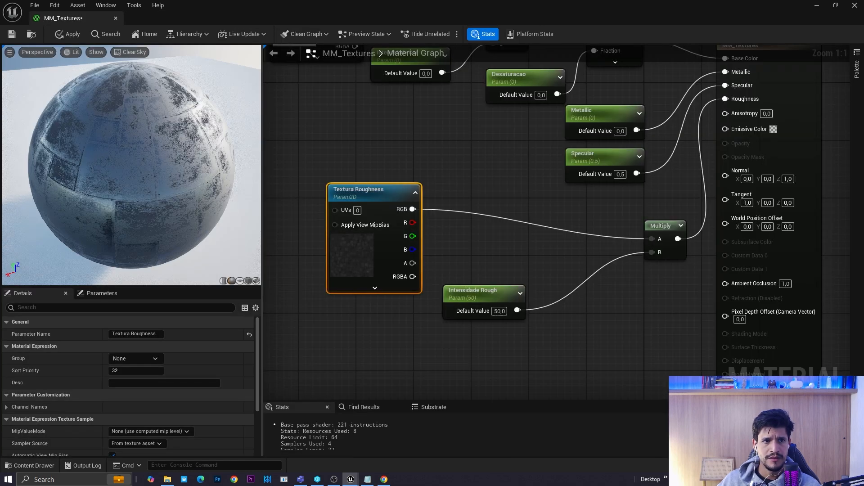
Test Intensidade Rough default values of 100 and 1 on the preview sphere
{"action": "type", "text": "100"}
{"action": "key", "text": "Return"}
{"action": "left_click_drag", "start_coordinate": [131, 185], "coordinate": [158, 135]}
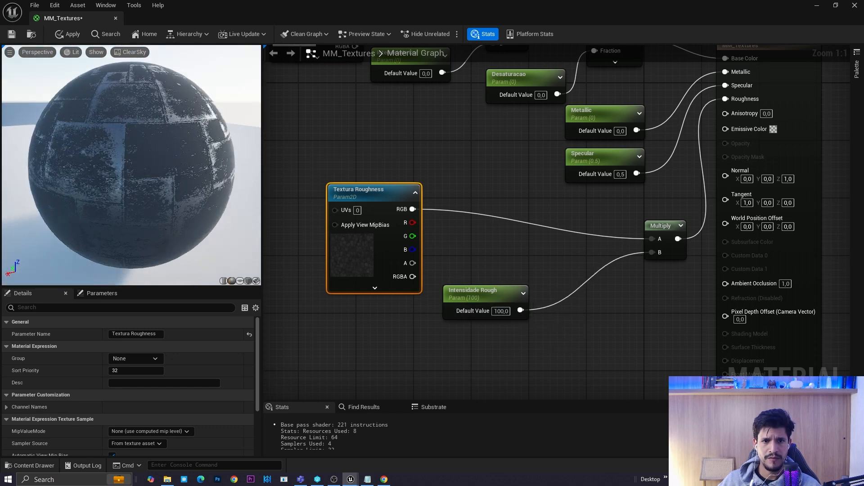
{"action": "left_click", "coordinate": [500, 311]}
{"action": "type", "text": "1"}
{"action": "key", "text": "Return"}
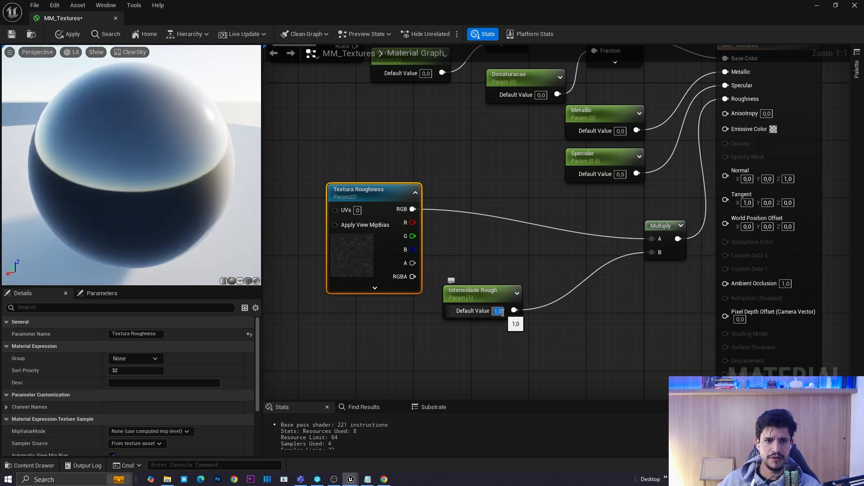
Move the Intensidade Rough node lower in the graph and shift the Intensidade Cor node slightly away from Desaturacao
{"action": "left_click_drag", "start_coordinate": [480, 289], "coordinate": [499, 315]}
{"action": "right_click_drag", "start_coordinate": [529, 276], "coordinate": [487, 328]}
{"action": "right_click_drag", "start_coordinate": [440, 229], "coordinate": [528, 221]}
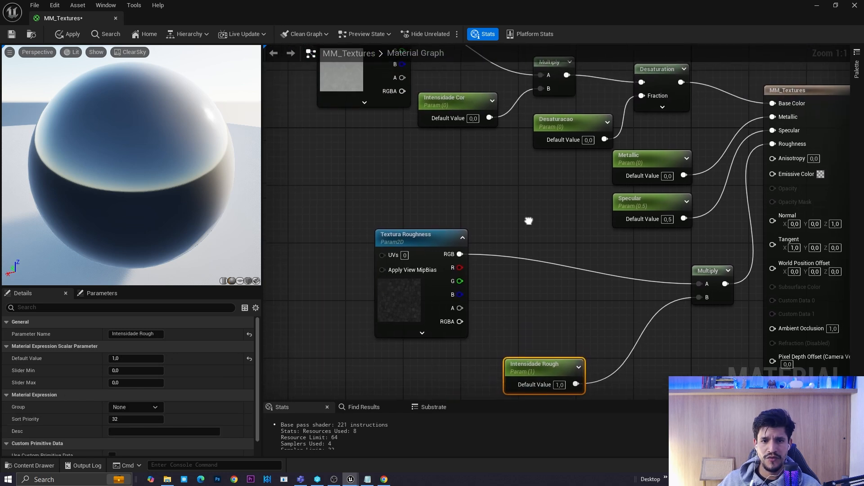
{"action": "right_click_drag", "start_coordinate": [513, 171], "coordinate": [496, 265]}
{"action": "left_click_drag", "start_coordinate": [442, 193], "coordinate": [453, 215]}
{"action": "right_click_drag", "start_coordinate": [503, 305], "coordinate": [469, 213]}
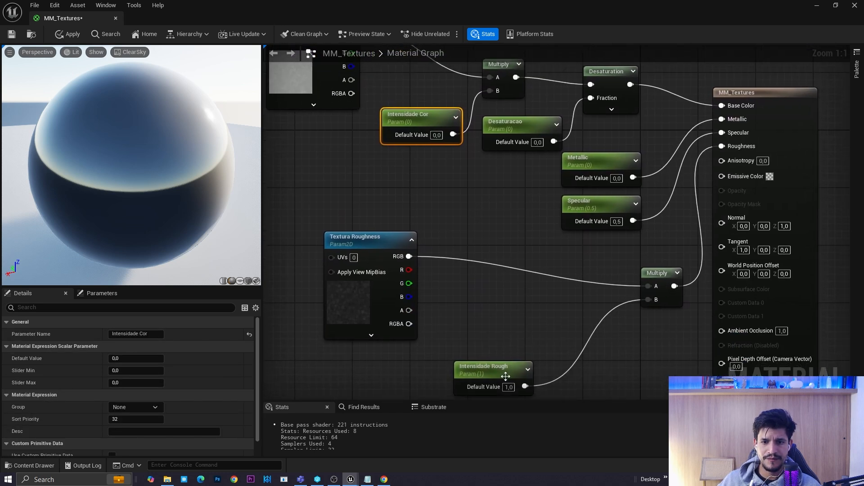
Bring the roughness Multiply and Intensidade Rough nodes closer to Textura Roughness, tidying the roughness branch
{"action": "left_click", "coordinate": [503, 351]}
{"action": "left_click_drag", "start_coordinate": [654, 273], "coordinate": [575, 272]}
{"action": "left_click_drag", "start_coordinate": [465, 351], "coordinate": [486, 322]}
{"action": "left_click_drag", "start_coordinate": [366, 243], "coordinate": [357, 240]}
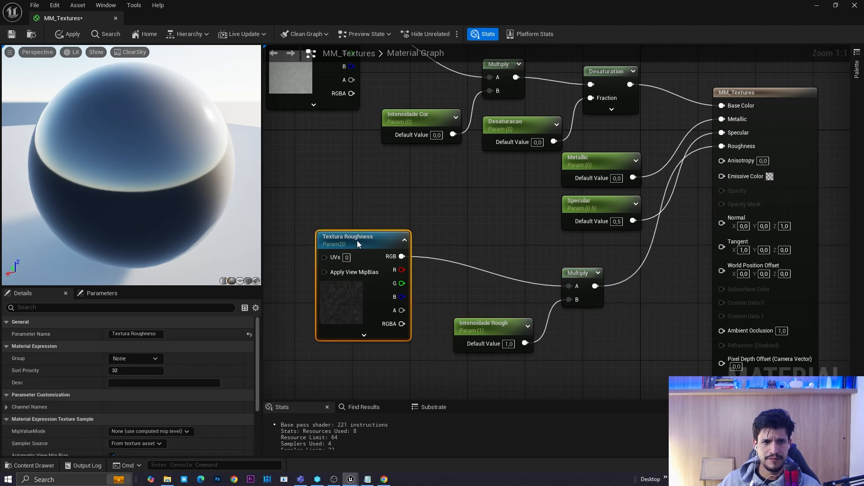
{"action": "left_click", "coordinate": [481, 306]}
{"action": "right_click_drag", "start_coordinate": [481, 269], "coordinate": [486, 221]}
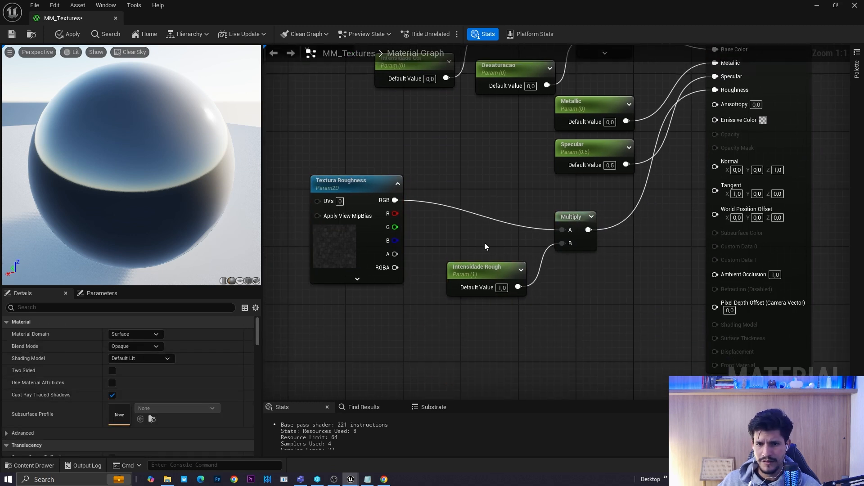
{"action": "left_click_drag", "start_coordinate": [477, 267], "coordinate": [467, 271]}
{"action": "left_click", "coordinate": [342, 261]}
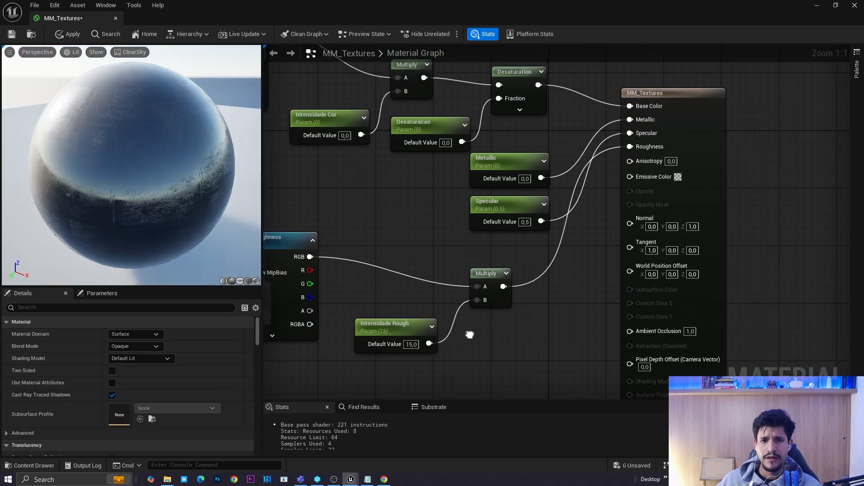
Add the ConcreteBlocksPavingModular001_NRM normal map as a texture sample and place it below the roughness nodes
{"action": "right_click_drag", "start_coordinate": [469, 334], "coordinate": [512, 312]}
{"action": "right_click_drag", "start_coordinate": [566, 316], "coordinate": [523, 325]}
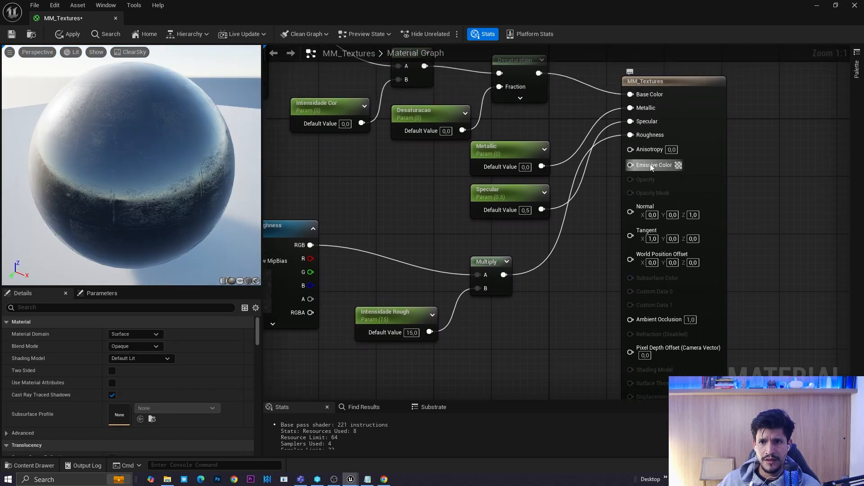
{"action": "right_click_drag", "start_coordinate": [552, 336], "coordinate": [579, 261]}
{"action": "right_click_drag", "start_coordinate": [517, 288], "coordinate": [614, 237]}
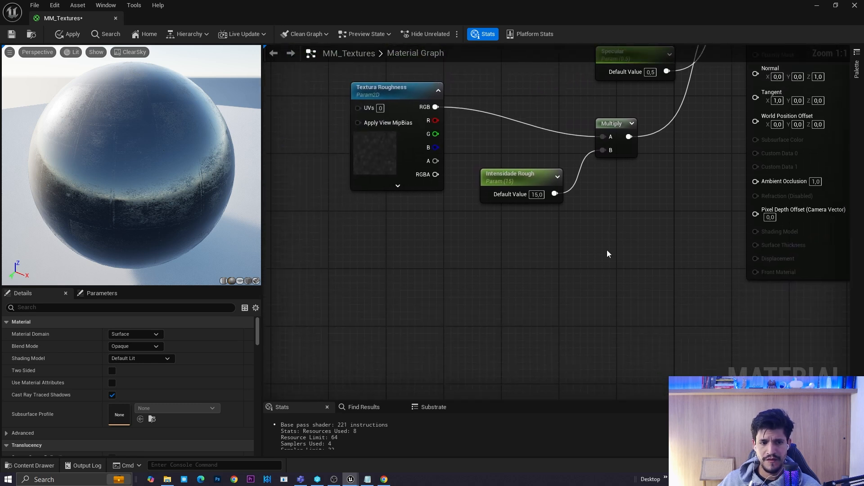
{"action": "key", "text": "ctrl+space"}
{"action": "left_click_drag", "start_coordinate": [462, 271], "coordinate": [462, 271]}
{"action": "right_click_drag", "start_coordinate": [612, 265], "coordinate": [519, 271]}
{"action": "left_click_drag", "start_coordinate": [410, 283], "coordinate": [341, 243]}
{"action": "right_click_drag", "start_coordinate": [463, 264], "coordinate": [480, 266]}
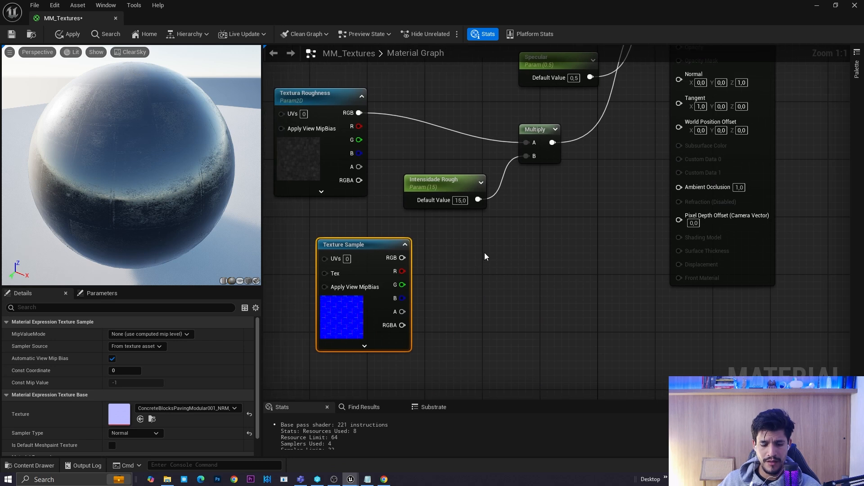
Add a FlattenNormal node, feeding the normal texture sample's RGB into its Normal input and its Result into the material's Normal input
{"action": "left_click_drag", "start_coordinate": [402, 258], "coordinate": [541, 243]}
{"action": "left_click", "coordinate": [480, 235]}
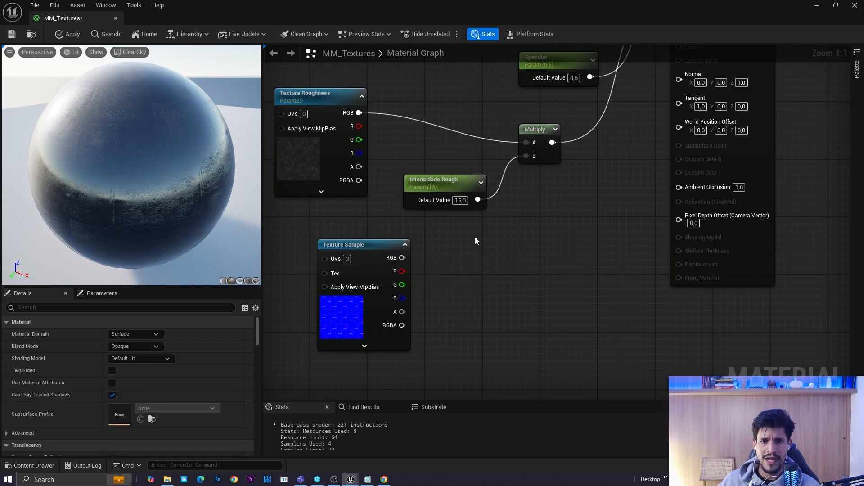
{"action": "right_click_drag", "start_coordinate": [552, 148], "coordinate": [561, 176]}
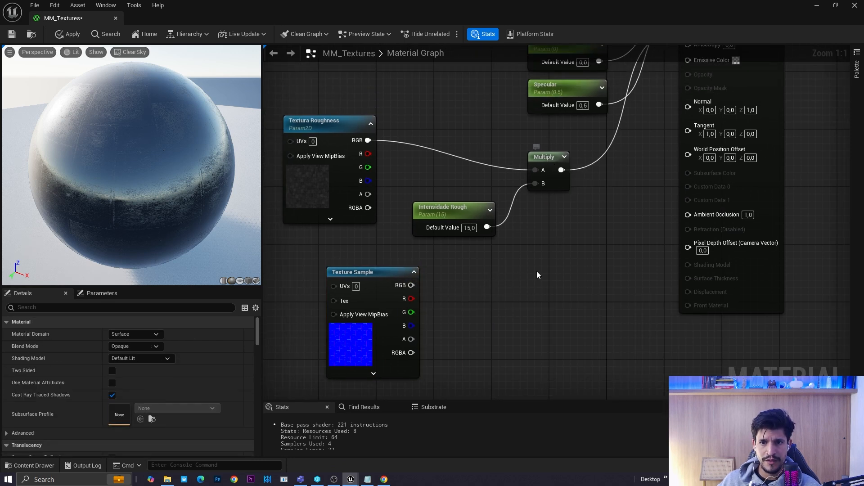
{"action": "right_click_drag", "start_coordinate": [543, 249], "coordinate": [554, 231]}
{"action": "right_click", "coordinate": [513, 272]}
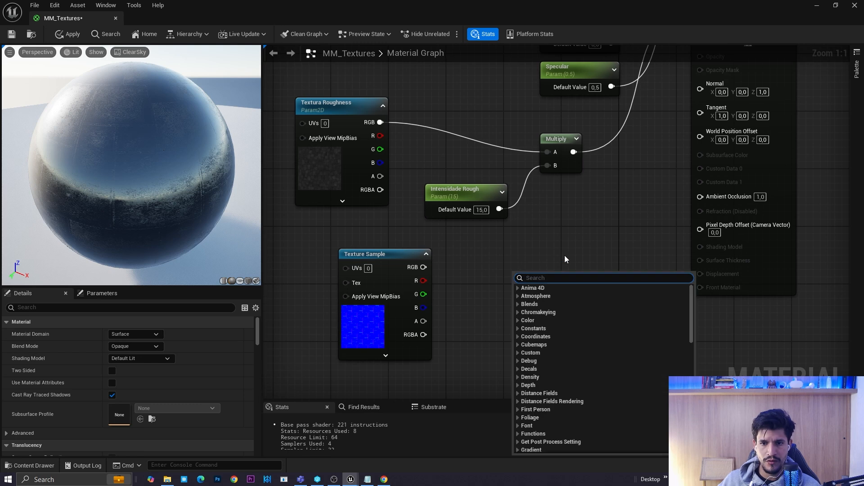
{"action": "type", "text": "flatt"}
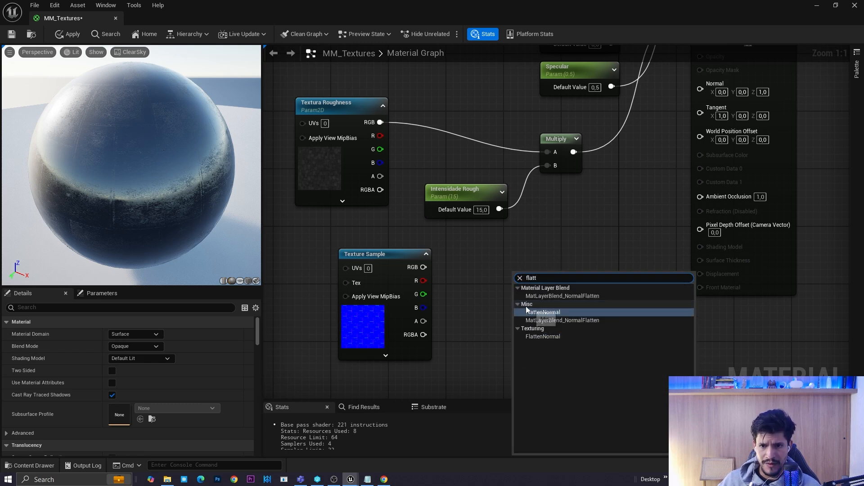
{"action": "left_click", "coordinate": [545, 313]}
{"action": "left_click_drag", "start_coordinate": [423, 267], "coordinate": [520, 289]}
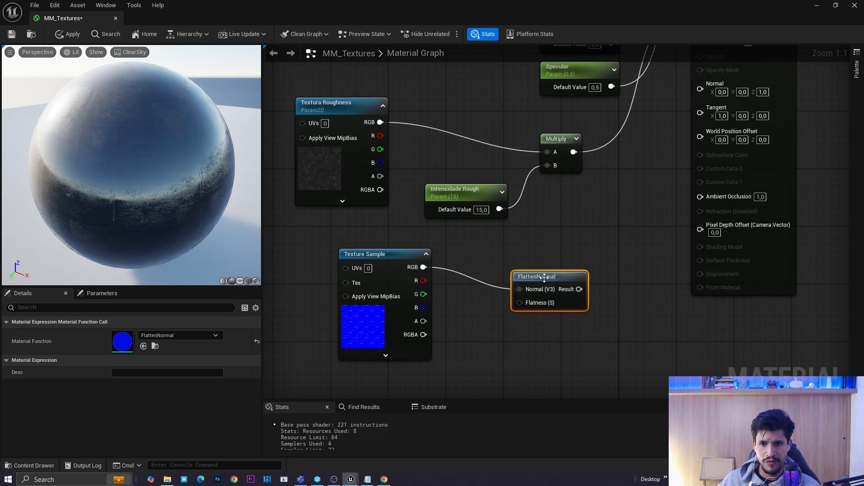
{"action": "right_click_drag", "start_coordinate": [587, 278], "coordinate": [496, 293]}
{"action": "left_click_drag", "start_coordinate": [487, 296], "coordinate": [609, 104]}
Add a constant node below FlattenNormal and connect it to the Flatness input
{"action": "right_click_drag", "start_coordinate": [445, 383], "coordinate": [540, 296]}
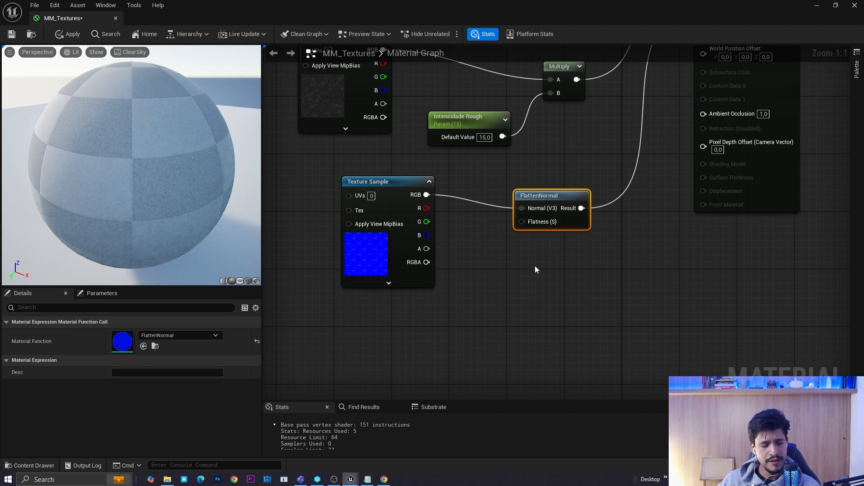
{"action": "right_click", "coordinate": [523, 222]}
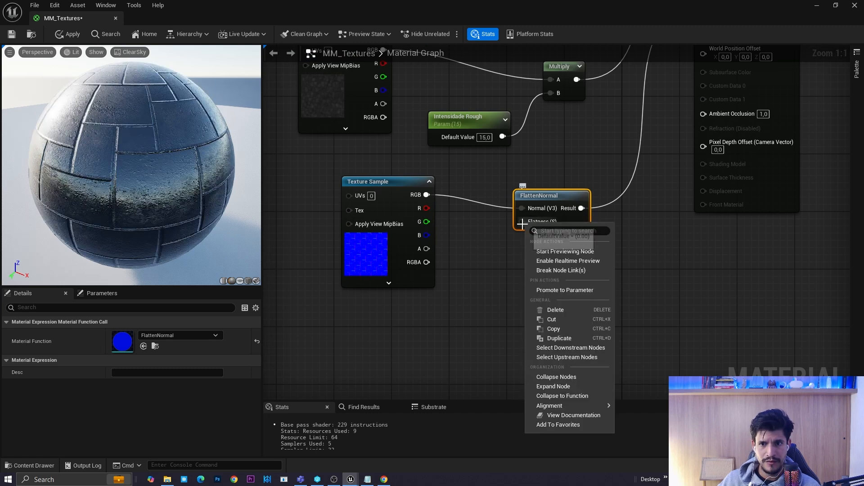
{"action": "left_click", "coordinate": [515, 245]}
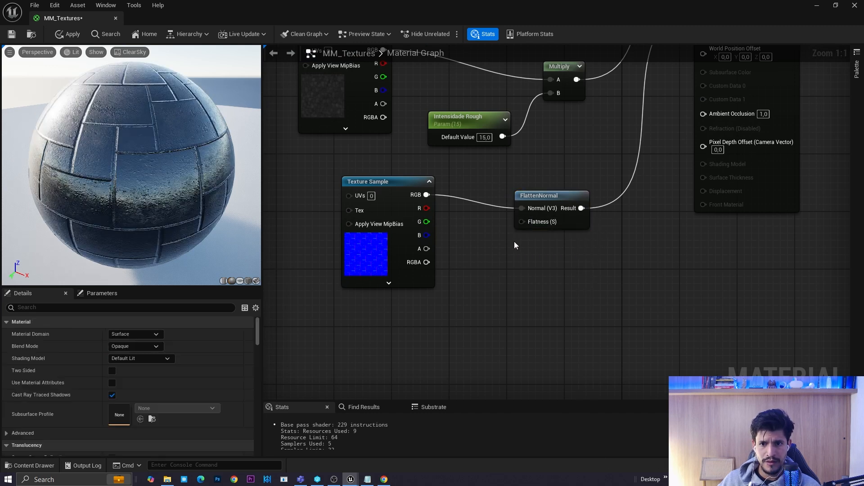
{"action": "key", "text": "1"}
{"action": "left_click", "coordinate": [505, 276]}
{"action": "left_click_drag", "start_coordinate": [532, 285], "coordinate": [522, 222]}
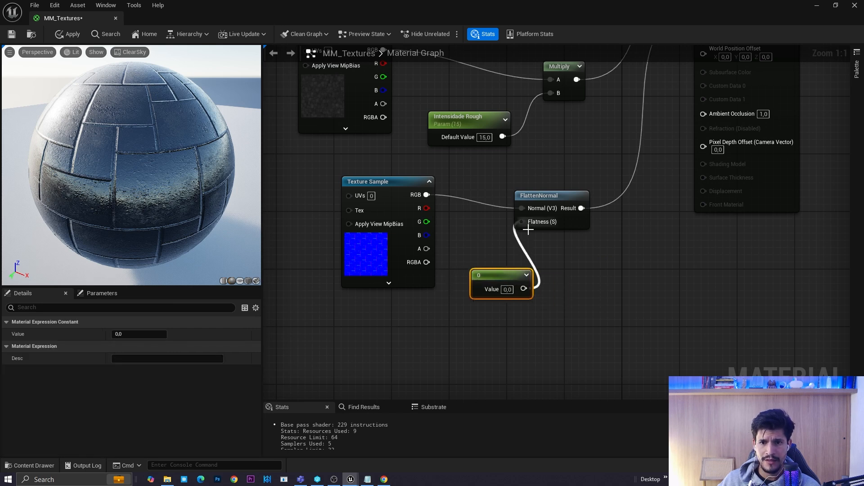
Convert the Flatness constant to a parameter named Normal Intensidade
{"action": "right_click", "coordinate": [504, 274]}
{"action": "left_click", "coordinate": [529, 94]}
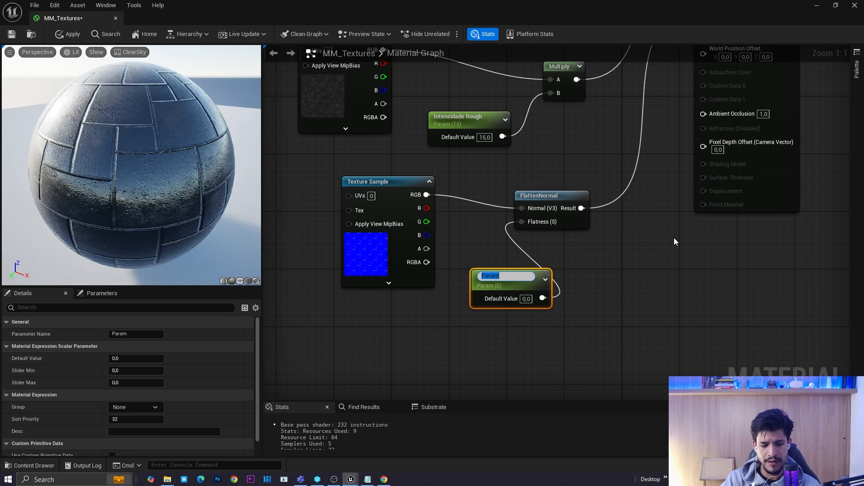
{"action": "type", "text": "Normal Intensidade"}
{"action": "key", "text": "Return"}
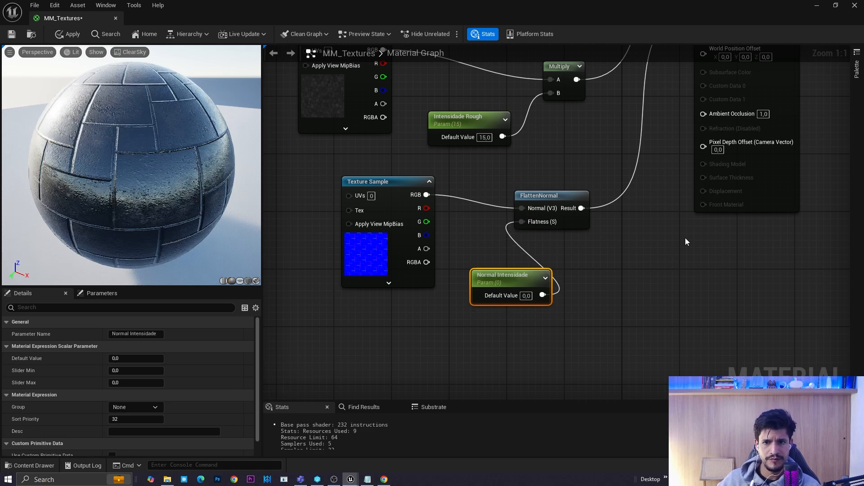
Test Normal Intensidade default values of 50, 20 and 10 on the preview sphere
{"action": "left_click", "coordinate": [527, 295]}
{"action": "type", "text": "50"}
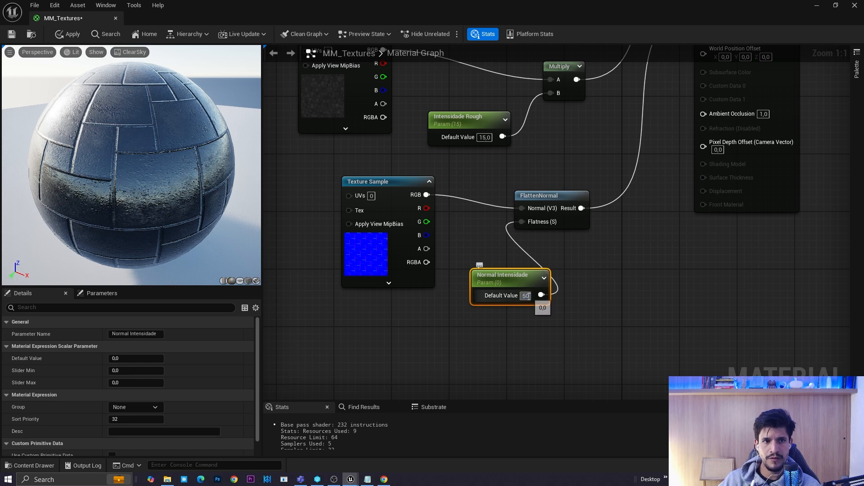
{"action": "key", "text": "Return"}
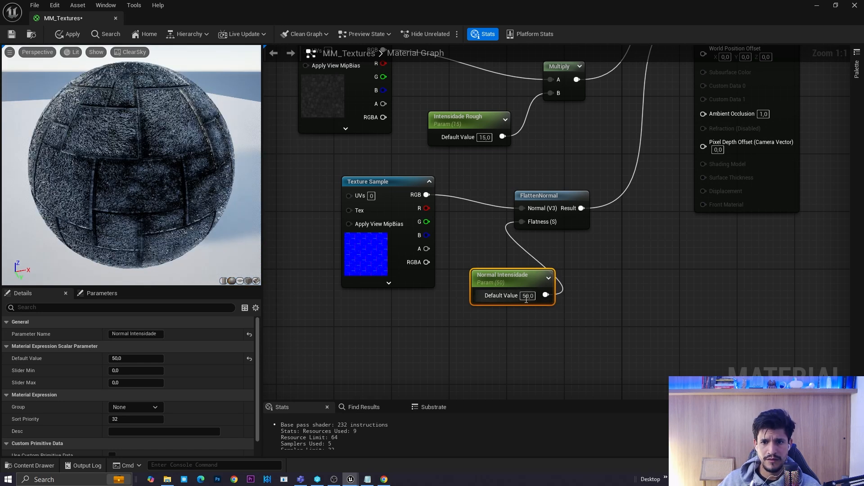
{"action": "left_click", "coordinate": [526, 296]}
{"action": "type", "text": "20"}
{"action": "key", "text": "Return"}
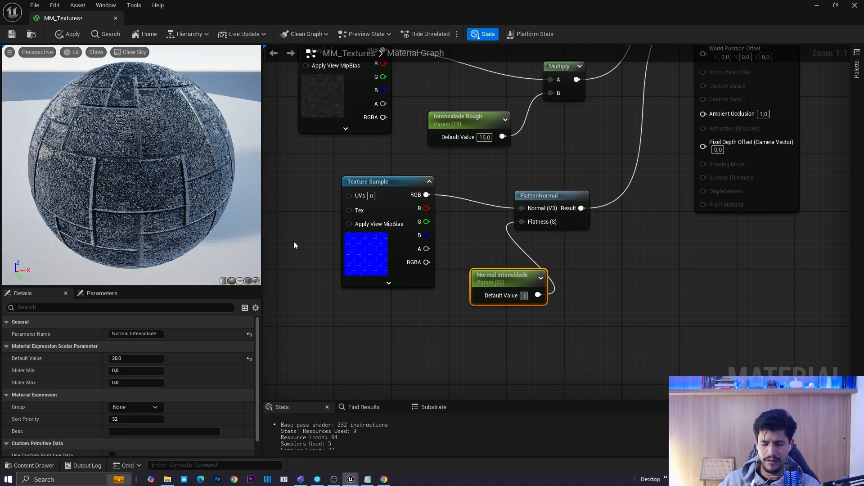
{"action": "type", "text": "10"}
{"action": "key", "text": "Return"}
{"action": "left_click_drag", "start_coordinate": [6, 163], "coordinate": [40, 162]}
Set the Normal Intensidade default value to 1
{"action": "left_click", "coordinate": [628, 304]}
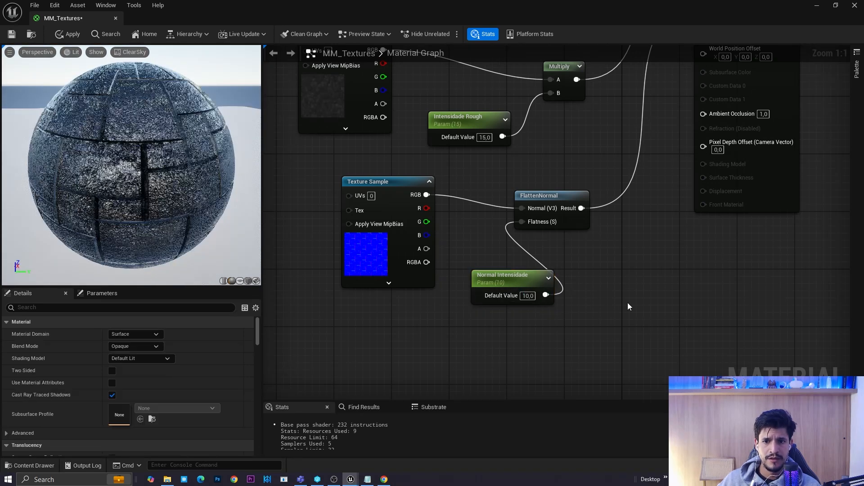
{"action": "type", "text": "1"}
{"action": "key", "text": "Return"}
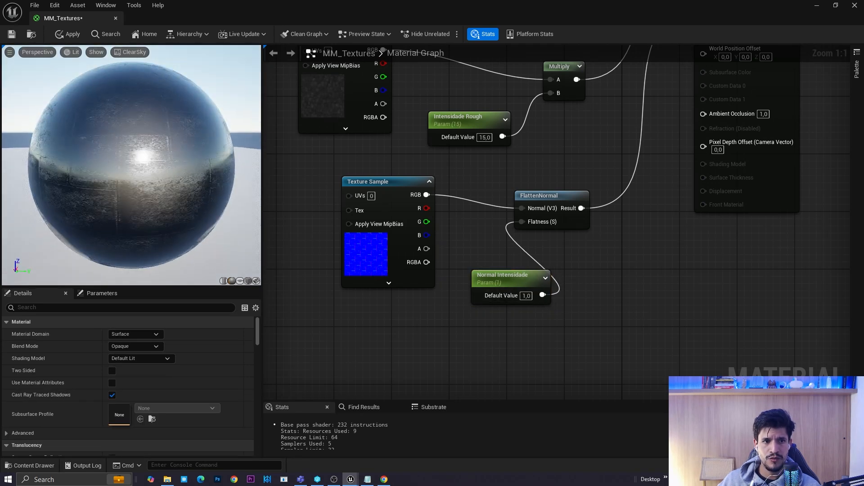
Set the Intensidade Cor default value to 1 and rotate the preview sphere to inspect the paving colour
{"action": "right_click_drag", "start_coordinate": [515, 228], "coordinate": [546, 377]}
{"action": "right_click_drag", "start_coordinate": [568, 201], "coordinate": [588, 334]}
{"action": "left_click", "coordinate": [453, 196]}
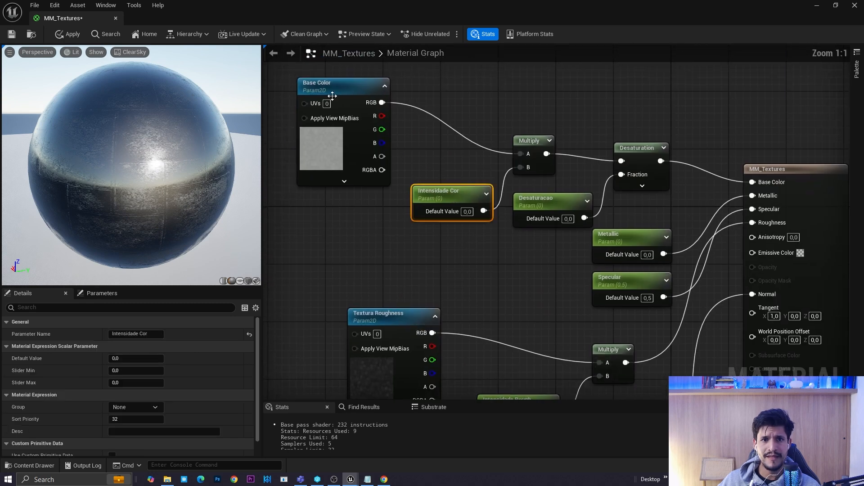
{"action": "type", "text": "1"}
{"action": "left_click", "coordinate": [491, 252]}
{"action": "mouse_move", "coordinate": [161, 179]}
{"action": "left_mouse_down"}
{"action": "mouse_move", "coordinate": [138, 180]}
{"action": "mouse_move", "coordinate": [147, 189]}
{"action": "left_mouse_up"}
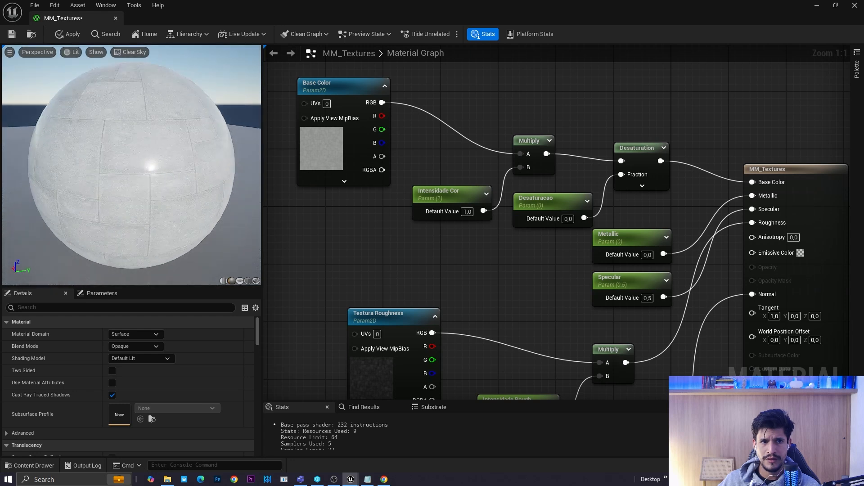
Space out the colour branch by shifting the Intensidade Cor and Desaturacao nodes away from the material output
{"action": "left_click_drag", "start_coordinate": [442, 195], "coordinate": [416, 195]}
{"action": "right_click_drag", "start_coordinate": [581, 201], "coordinate": [535, 219]}
{"action": "left_click_drag", "start_coordinate": [529, 236], "coordinate": [496, 221]}
{"action": "mouse_move", "coordinate": [496, 222]}
{"action": "right_mouse_down"}
{"action": "mouse_move", "coordinate": [571, 244]}
{"action": "mouse_move", "coordinate": [545, 270]}
{"action": "mouse_move", "coordinate": [490, 235]}
{"action": "right_mouse_up"}
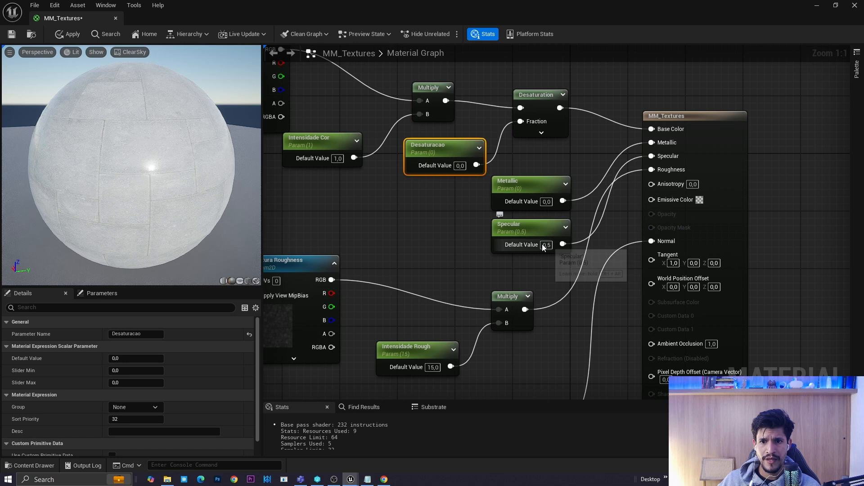
Test an Intensidade Rough default value of 0 on the preview sphere and set it back to 1
{"action": "right_click_drag", "start_coordinate": [429, 388], "coordinate": [483, 326]}
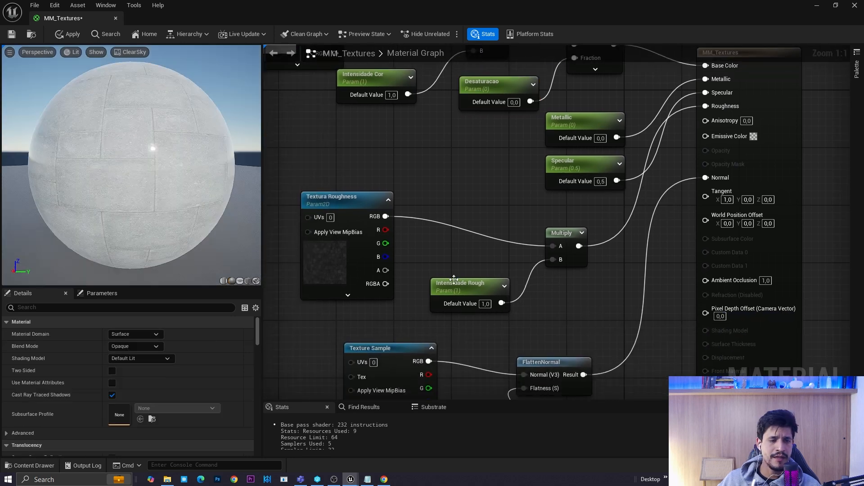
{"action": "right_click_drag", "start_coordinate": [480, 301], "coordinate": [499, 321]}
{"action": "left_click", "coordinate": [506, 325]}
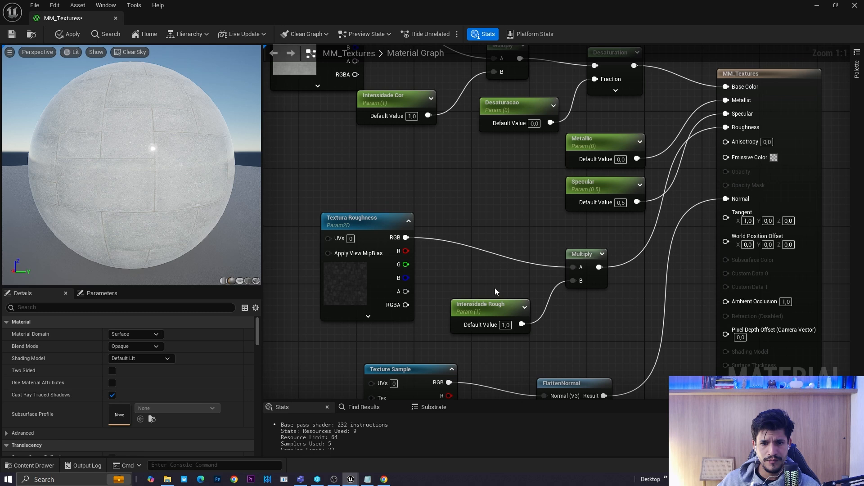
{"action": "right_click_drag", "start_coordinate": [496, 287], "coordinate": [477, 212]}
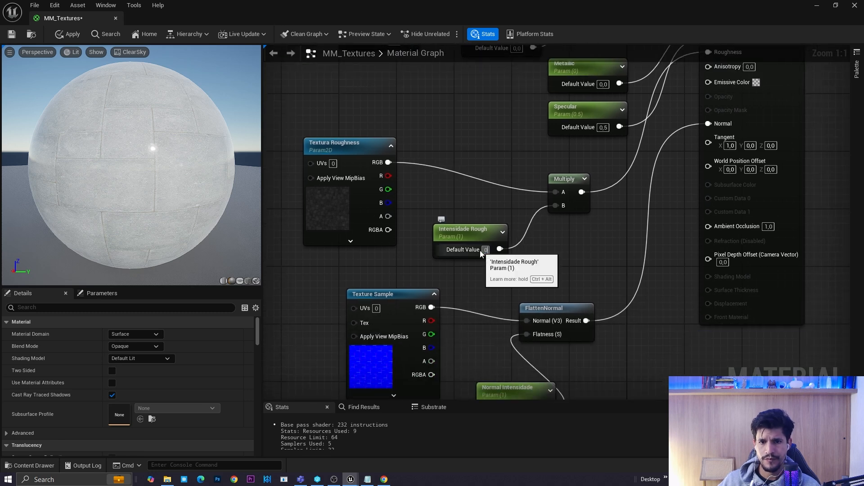
{"action": "type", "text": "0"}
{"action": "key", "text": "Return"}
{"action": "right_click_drag", "start_coordinate": [572, 263], "coordinate": [609, 253]}
{"action": "left_click", "coordinate": [517, 249]}
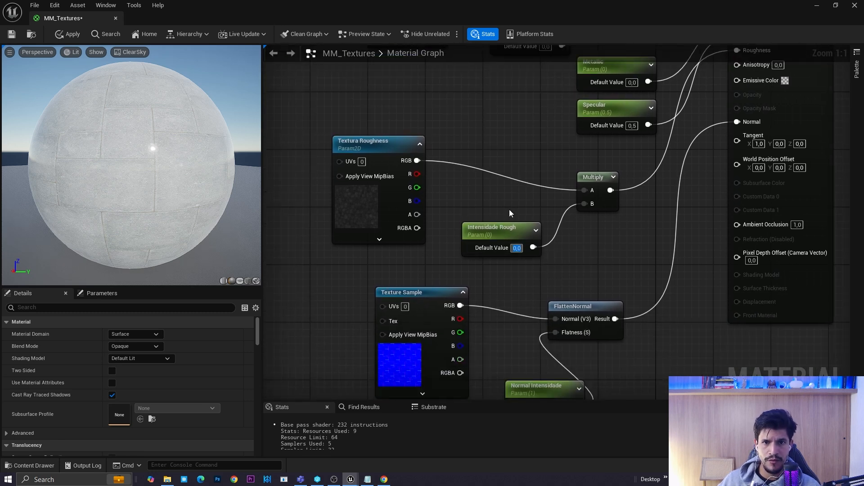
{"action": "type", "text": "1"}
{"action": "key", "text": "Return"}
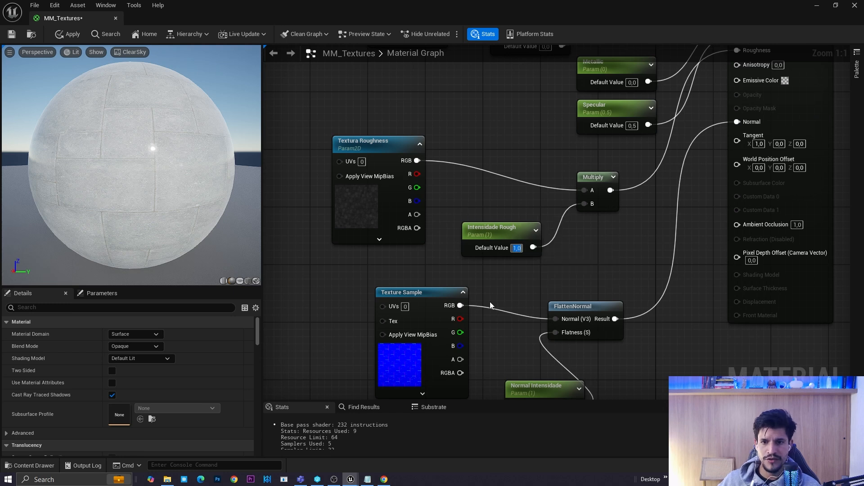
Review the Normal Intensidade node and the complete graph, and apply the changes to the MM_Textures material
{"action": "right_click_drag", "start_coordinate": [482, 293], "coordinate": [477, 209]}
{"action": "left_click", "coordinate": [531, 297]}
{"action": "right_click_drag", "start_coordinate": [628, 166], "coordinate": [489, 335]}
{"action": "scroll", "coordinate": [595, 249], "scroll_direction": "down", "scroll_amount": 2}
{"action": "scroll", "coordinate": [501, 258], "scroll_direction": "up", "scroll_amount": 2}
{"action": "right_click_drag", "start_coordinate": [501, 258], "coordinate": [655, 185]}
{"action": "left_click", "coordinate": [69, 34]}
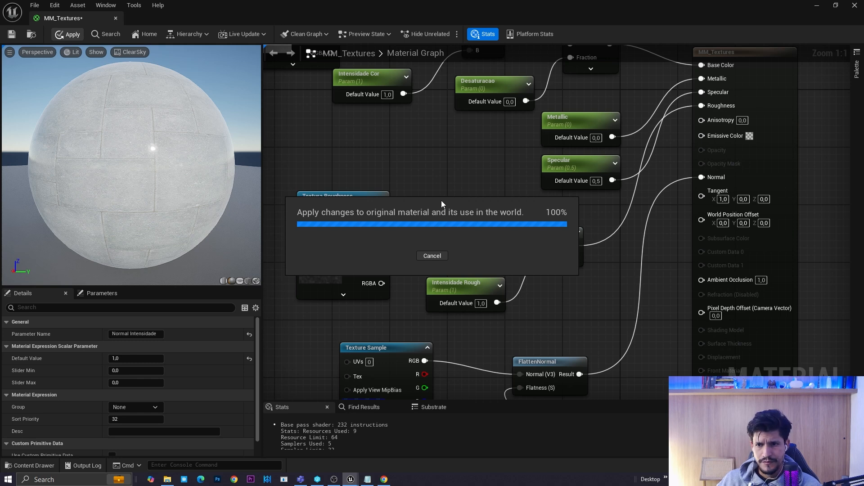
Move the normal map's Texture Sample node left so it lines up under the Textura Roughness node
{"action": "scroll", "coordinate": [447, 194], "scroll_direction": "down", "scroll_amount": 2}
{"action": "right_click_drag", "start_coordinate": [465, 211], "coordinate": [639, 215]}
{"action": "right_click_drag", "start_coordinate": [432, 199], "coordinate": [504, 184]}
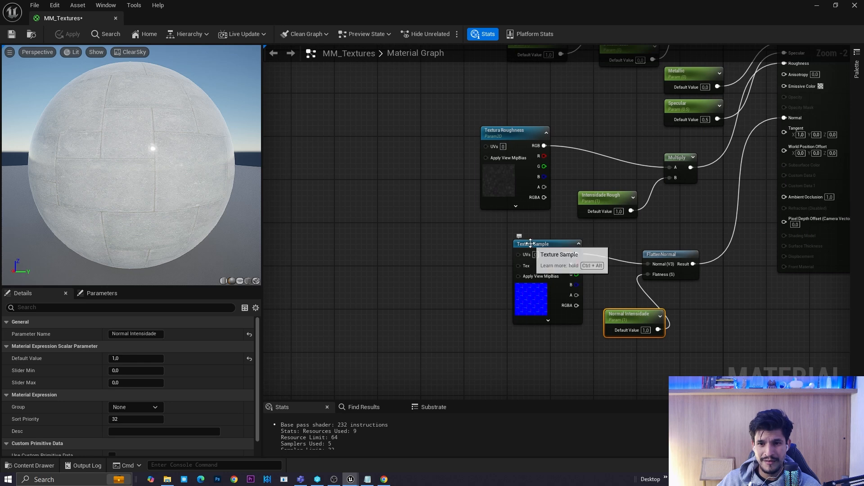
{"action": "left_click_drag", "start_coordinate": [539, 268], "coordinate": [512, 263]}
{"action": "left_click", "coordinate": [448, 238]}
{"action": "right_click_drag", "start_coordinate": [447, 208], "coordinate": [461, 237]}
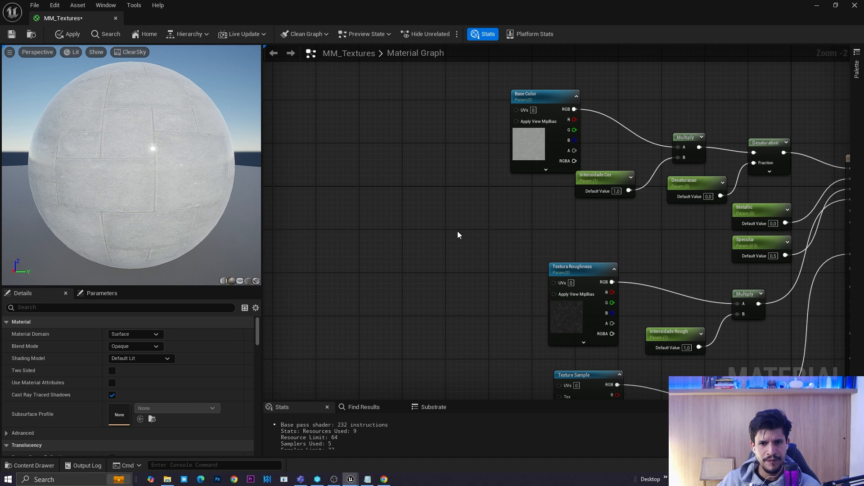
Add an MF_Tiling material function node in the empty area left of the texture nodes
{"action": "right_click", "coordinate": [427, 217]}
{"action": "right_click_drag", "start_coordinate": [387, 252], "coordinate": [391, 253]}
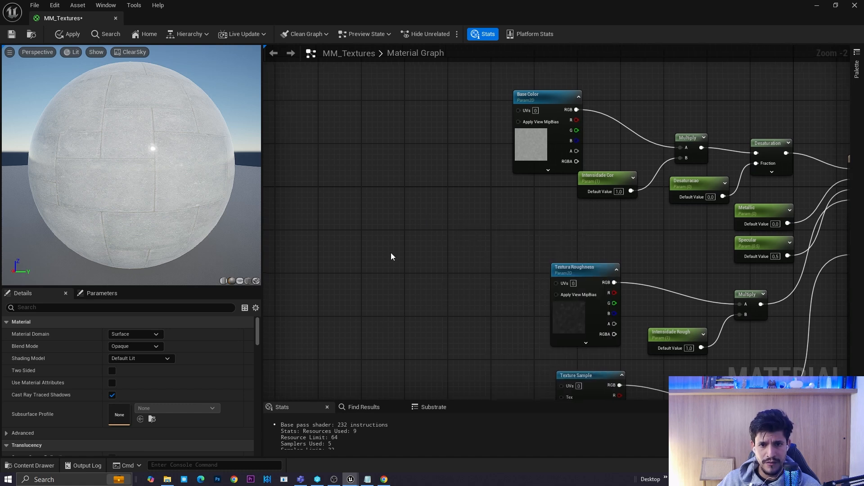
{"action": "right_click", "coordinate": [393, 253]}
{"action": "type", "text": "MK"}
{"action": "key", "text": "BackSpace"}
{"action": "type", "text": "F TILI"}
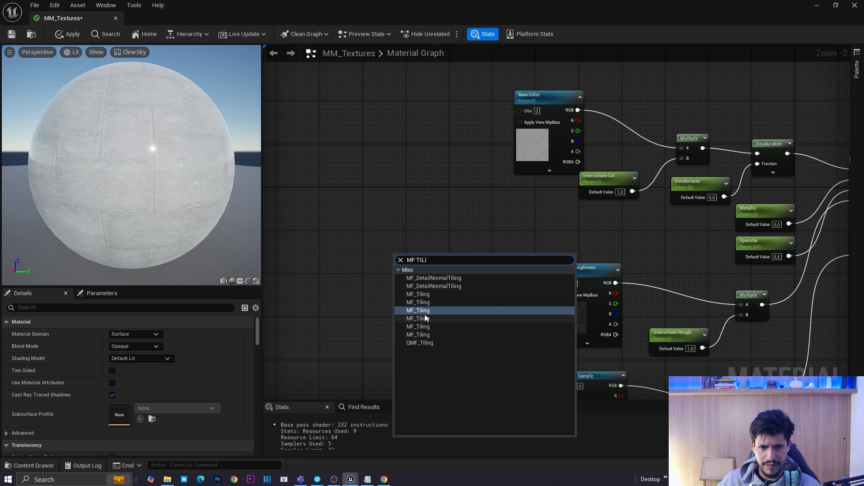
{"action": "left_click", "coordinate": [418, 310]}
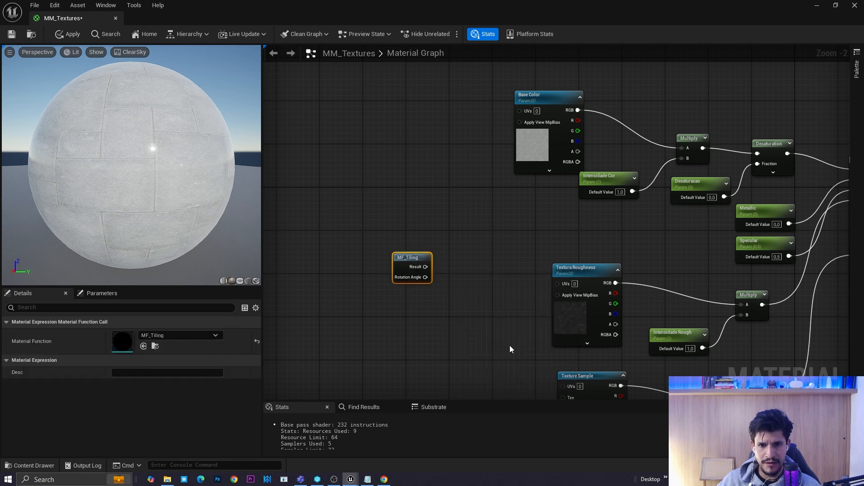
Connect MF_Tiling's Result to the UVs of the Base Color, Textura Roughness and normal Texture Sample nodes, and apply the changes to MM_Textures
{"action": "scroll", "coordinate": [472, 319], "scroll_direction": "up", "scroll_amount": 1}
{"action": "right_click_drag", "start_coordinate": [425, 256], "coordinate": [408, 303]}
{"action": "left_click_drag", "start_coordinate": [391, 315], "coordinate": [502, 134]}
{"action": "right_click_drag", "start_coordinate": [520, 276], "coordinate": [503, 223]}
{"action": "left_click_drag", "start_coordinate": [374, 261], "coordinate": [527, 281]}
{"action": "right_click_drag", "start_coordinate": [487, 326], "coordinate": [468, 152]}
{"action": "mouse_move", "coordinate": [426, 326]}
{"action": "right_mouse_down"}
{"action": "mouse_move", "coordinate": [399, 235]}
{"action": "mouse_move", "coordinate": [445, 247]}
{"action": "right_mouse_up"}
{"action": "left_click_drag", "start_coordinate": [321, 143], "coordinate": [480, 282]}
{"action": "scroll", "coordinate": [444, 330], "scroll_direction": "down", "scroll_amount": 4}
{"action": "right_click_drag", "start_coordinate": [600, 342], "coordinate": [620, 336]}
{"action": "right_click_drag", "start_coordinate": [600, 261], "coordinate": [569, 279]}
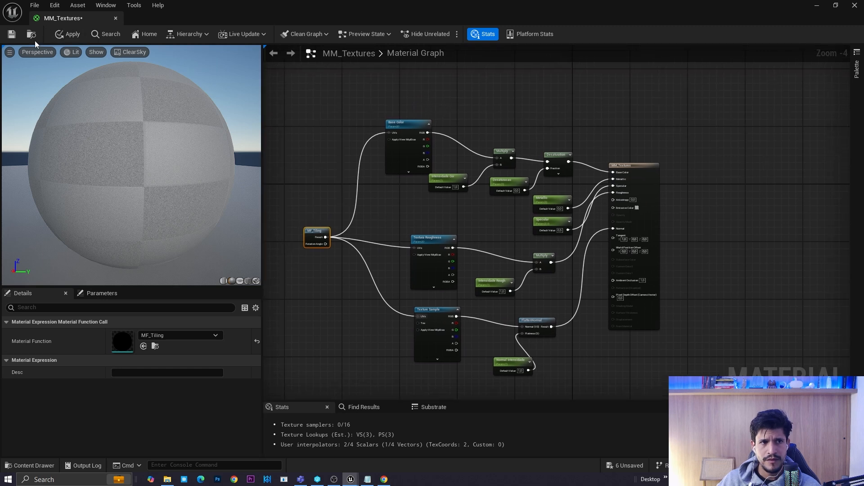
{"action": "left_click", "coordinate": [68, 35]}
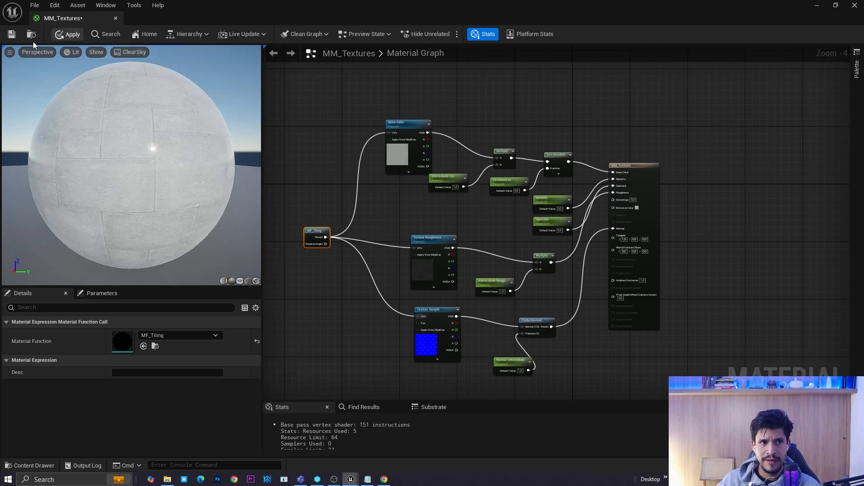
{"action": "left_click", "coordinate": [63, 40]}
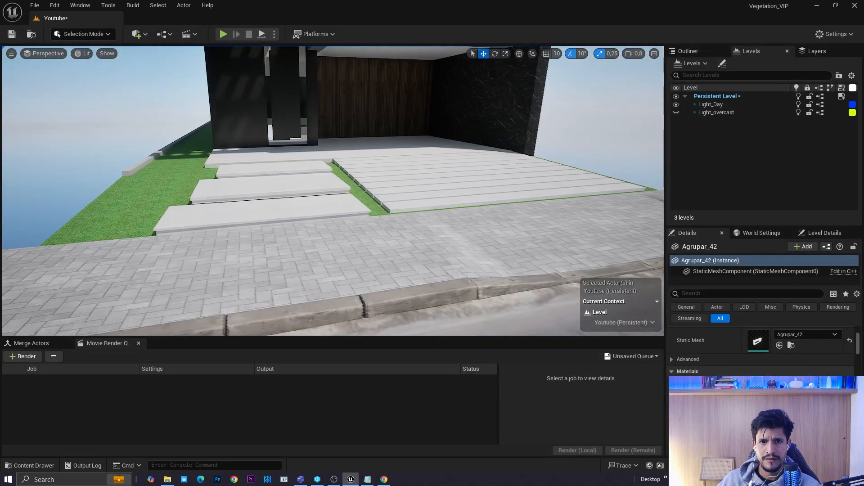
Create a material instance from MM_Textures in the Materials/02_Complex/Tutorial folder
{"action": "key", "text": "ctrl+space"}
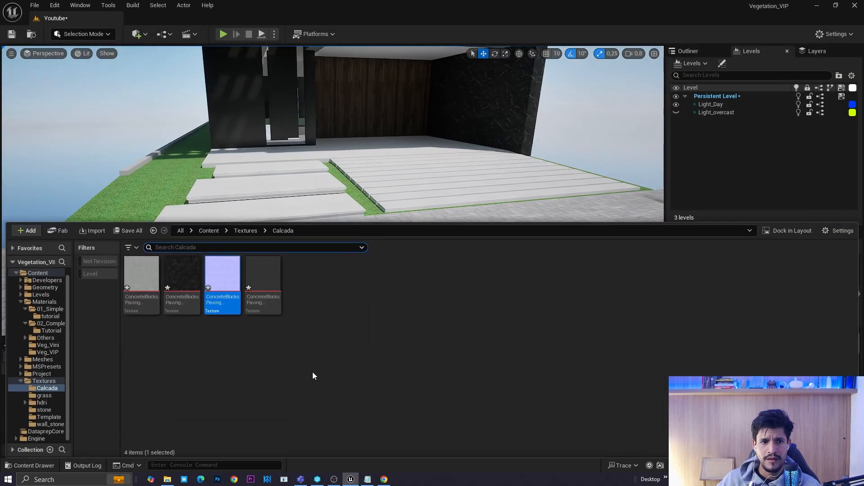
{"action": "key", "text": "alt+Left"}
{"action": "key", "text": "alt+Left"}
{"action": "key", "text": "alt+Left"}
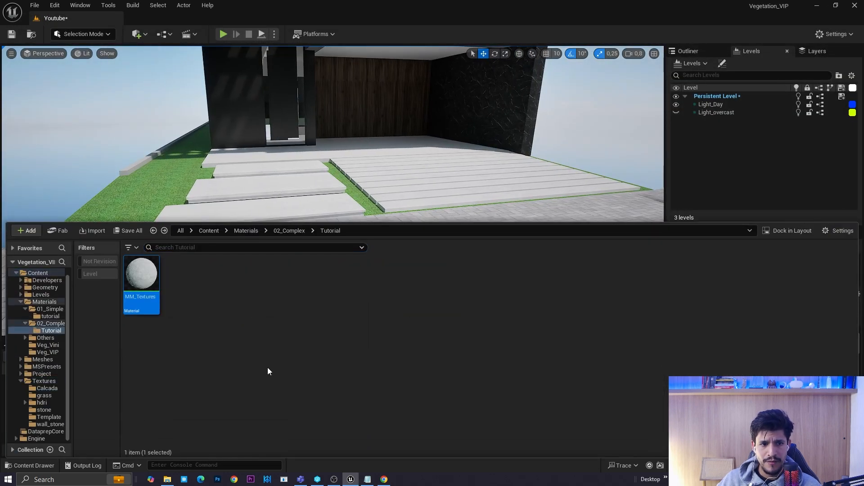
{"action": "right_click", "coordinate": [148, 288]}
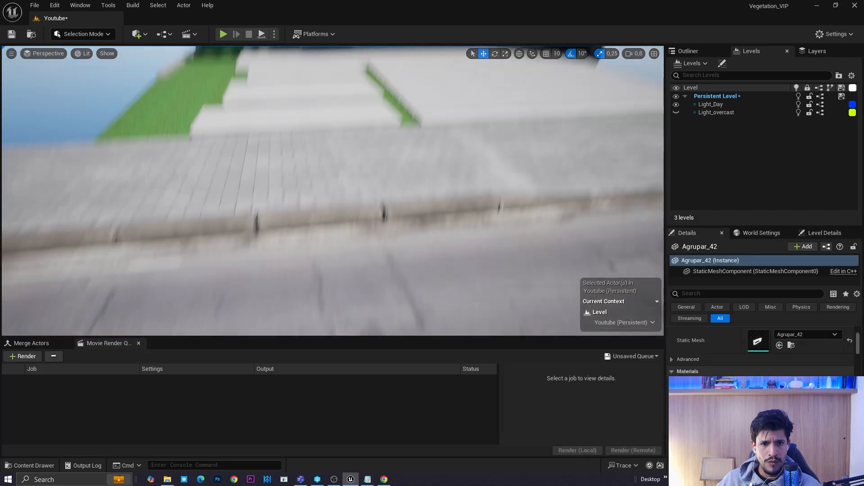
{"action": "key", "text": "ctrl+space"}
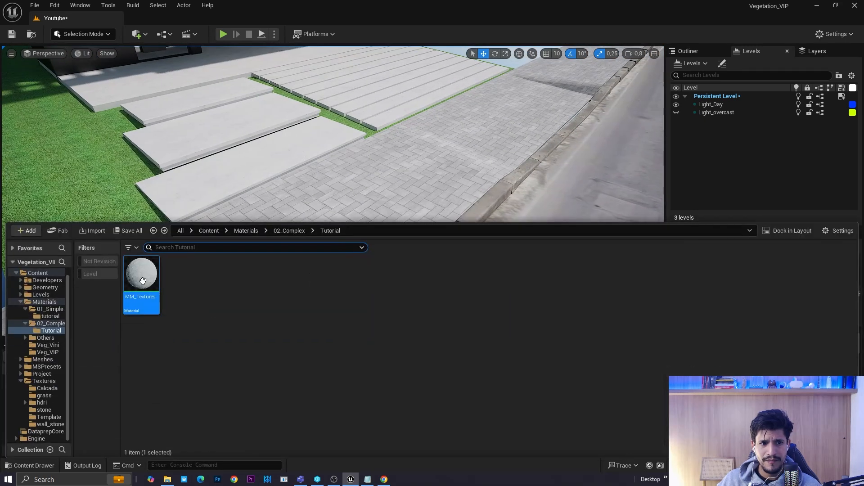
{"action": "right_click_drag", "start_coordinate": [288, 180], "coordinate": [311, 175]}
{"action": "key", "text": "ctrl+space"}
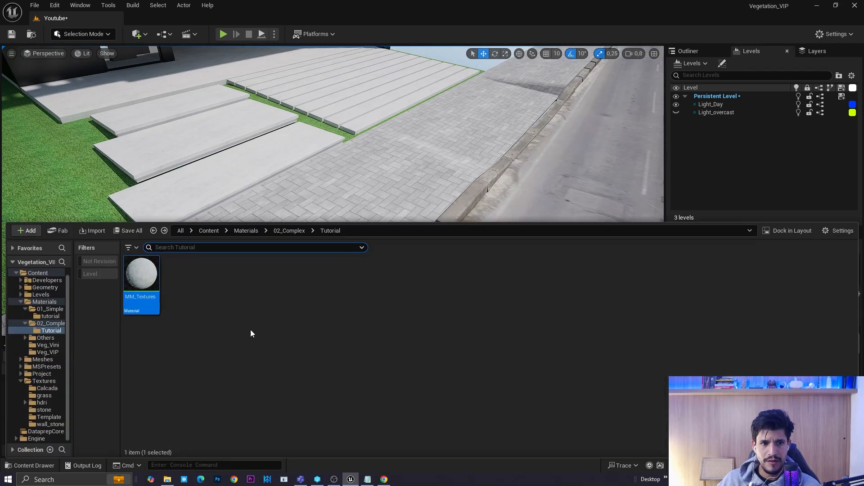
{"action": "right_click", "coordinate": [155, 281]}
{"action": "left_click", "coordinate": [205, 225]}
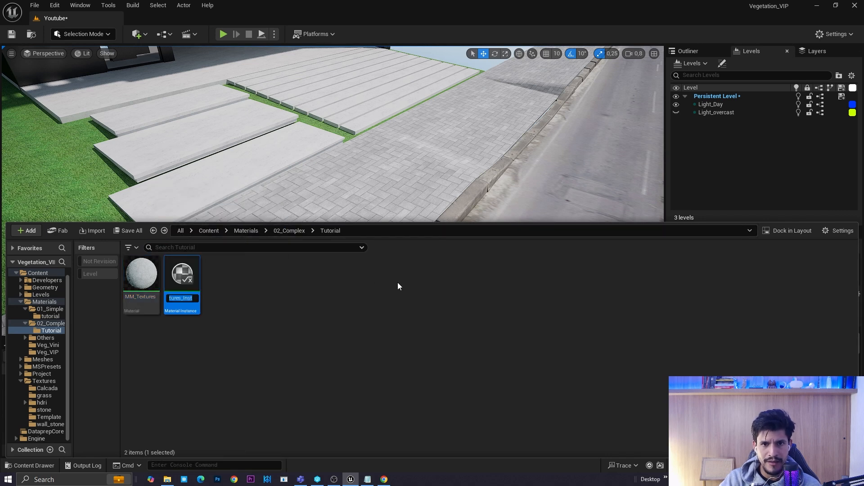
Name the new material instance MI_Sidewalk
{"action": "type", "text": "mi_s"}
{"action": "key", "text": "BackSpace"}
{"action": "key", "text": "BackSpace"}
{"action": "key", "text": "BackSpace"}
{"action": "key", "text": "BackSpace"}
{"action": "type", "text": "mi"}
{"action": "key", "text": "BackSpace"}
{"action": "key", "text": "BackSpace"}
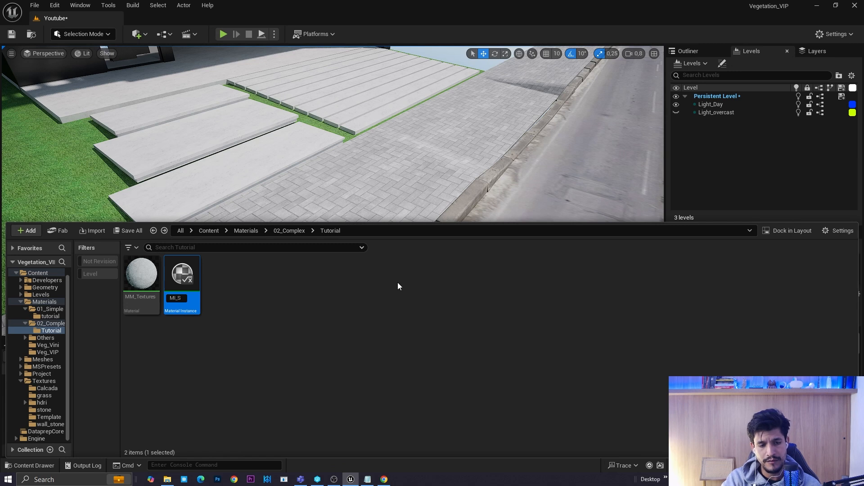
{"action": "type", "text": "MI_Sidewalk"}
{"action": "key", "text": "Return"}
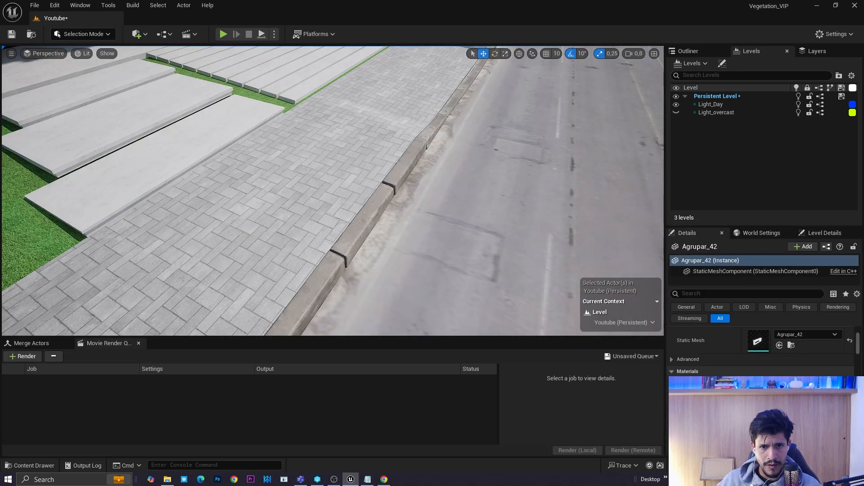
Apply the MI_Sidewalk material instance to the paved sidewalk in the house scene
{"action": "key", "text": "ctrl+space"}
{"action": "left_click_drag", "start_coordinate": [156, 283], "coordinate": [304, 171]}
{"action": "right_click_drag", "start_coordinate": [304, 171], "coordinate": [356, 157]}
{"action": "scroll", "coordinate": [99, 174], "scroll_direction": "down", "scroll_amount": 1}
{"action": "scroll", "coordinate": [343, 158], "scroll_direction": "down", "scroll_amount": 1}
Open MI_Sidewalk in a reduced, taller window beside the sidewalk view and expand its 00 - Global and Tiling/Offset parameters
{"action": "key", "text": "ctrl+space"}
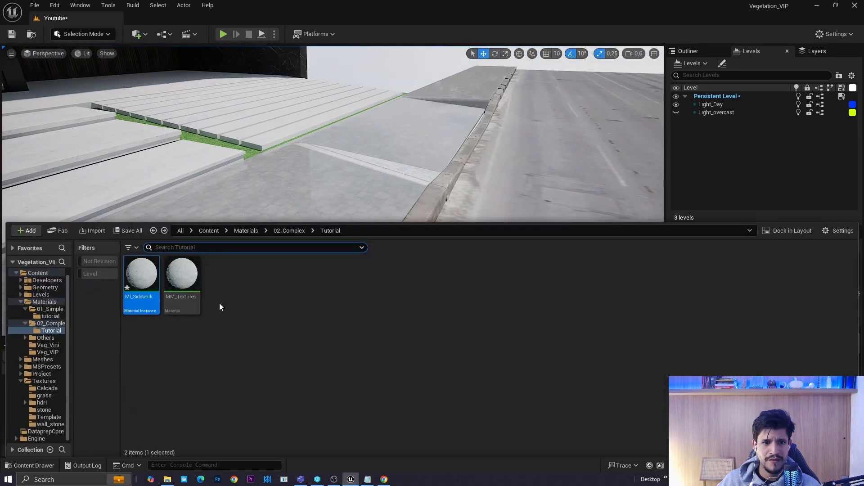
{"action": "double_click", "coordinate": [143, 282]}
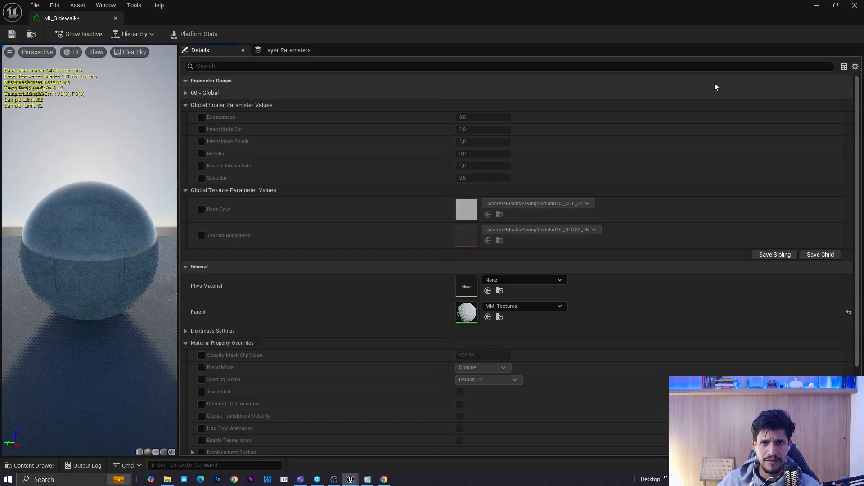
{"action": "left_click", "coordinate": [836, 5]}
{"action": "right_click_drag", "start_coordinate": [200, 133], "coordinate": [198, 90]}
{"action": "left_click_drag", "start_coordinate": [649, 332], "coordinate": [648, 404]}
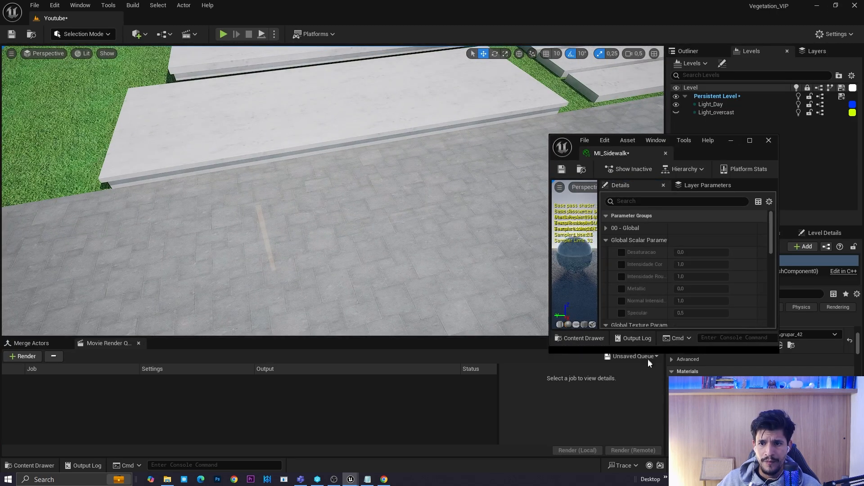
{"action": "left_click", "coordinate": [606, 228]}
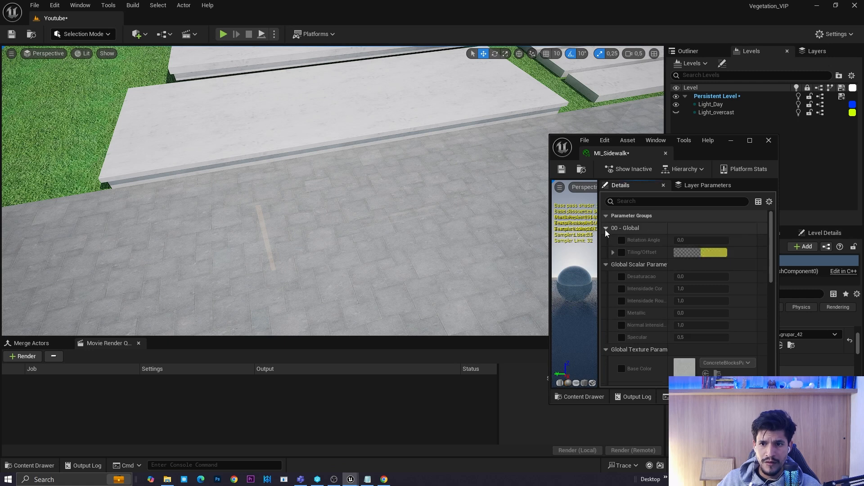
{"action": "left_click", "coordinate": [613, 252]}
Check the MM_Textures graph, return to MI_Sidewalk and enable its Tiling/Offset override with the sidewalk in view
{"action": "scroll", "coordinate": [648, 300], "scroll_direction": "down", "scroll_amount": 6}
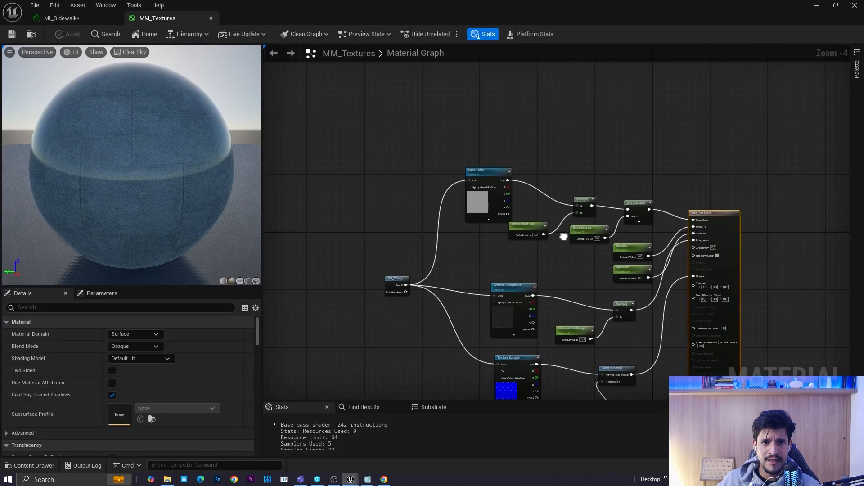
{"action": "scroll", "coordinate": [371, 242], "scroll_direction": "up", "scroll_amount": 5}
{"action": "left_click", "coordinate": [63, 18]}
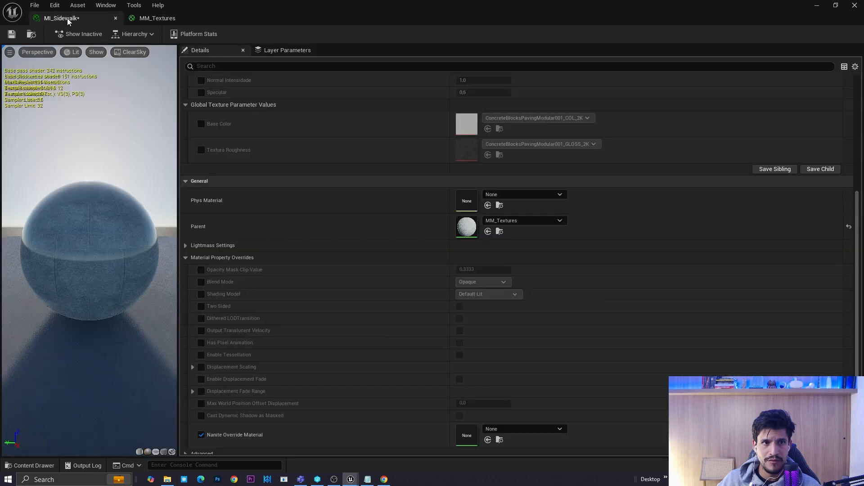
{"action": "scroll", "coordinate": [277, 128], "scroll_direction": "up", "scroll_amount": 6}
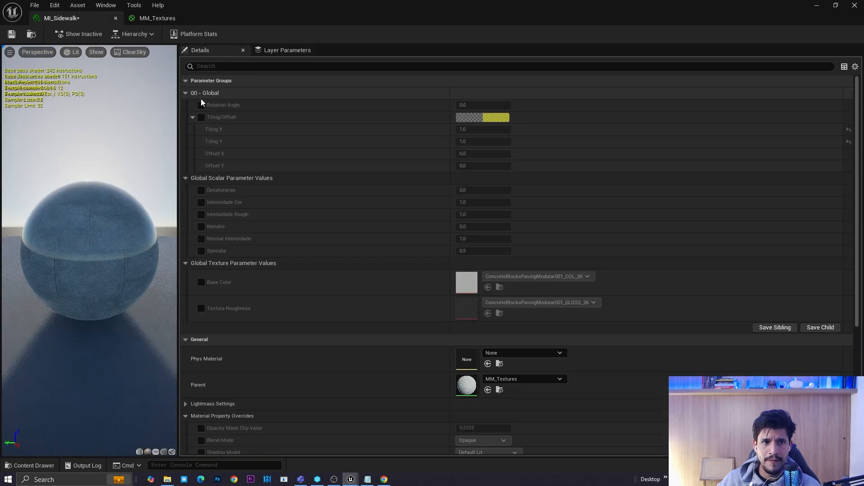
{"action": "left_click", "coordinate": [202, 118]}
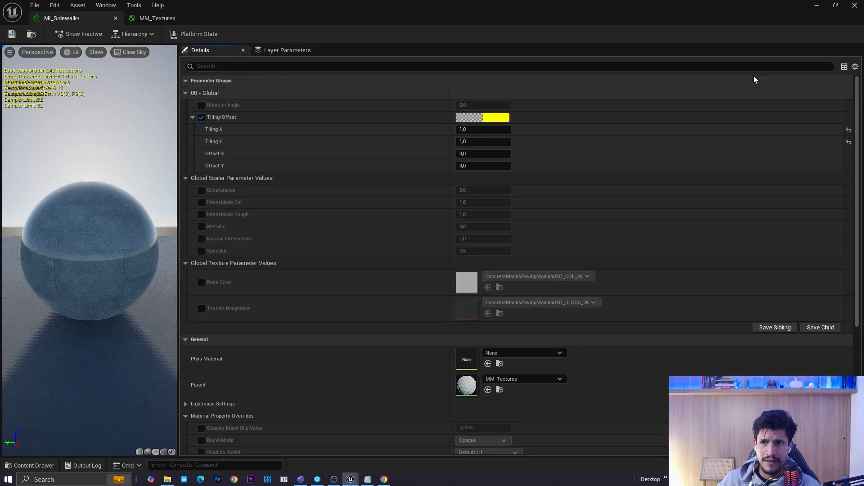
{"action": "left_click", "coordinate": [836, 5]}
{"action": "right_click_drag", "start_coordinate": [468, 273], "coordinate": [432, 288]}
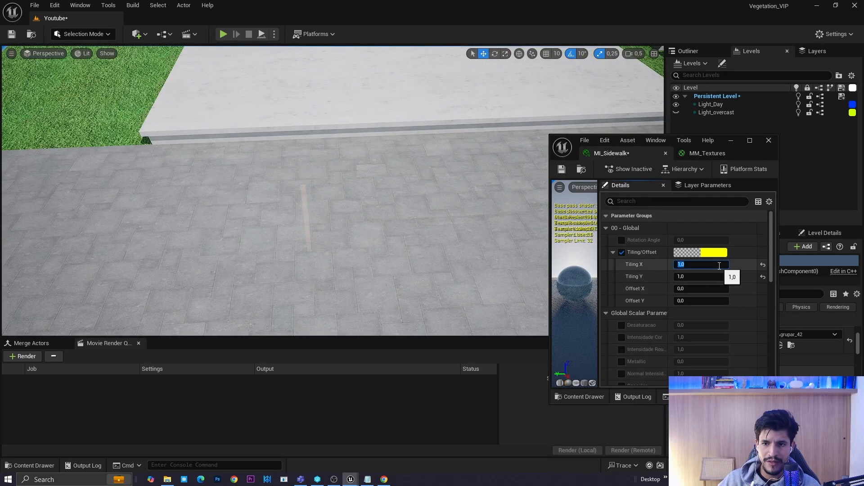
Test Tiling X and Tiling Y values of 0.1 on the sidewalk
{"action": "key", "text": "Return"}
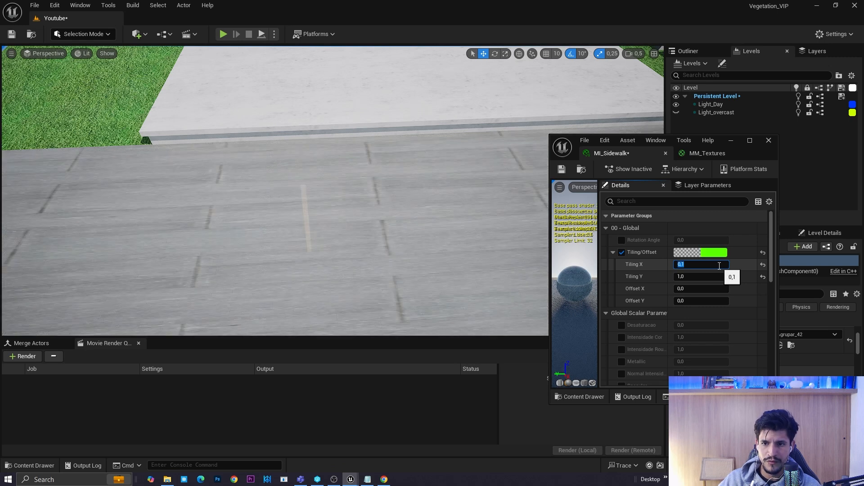
{"action": "key", "text": "Return"}
{"action": "right_click_drag", "start_coordinate": [464, 252], "coordinate": [511, 270]}
{"action": "scroll", "coordinate": [509, 243], "scroll_direction": "up", "scroll_amount": 1}
{"action": "scroll", "coordinate": [516, 261], "scroll_direction": "down", "scroll_amount": 1}
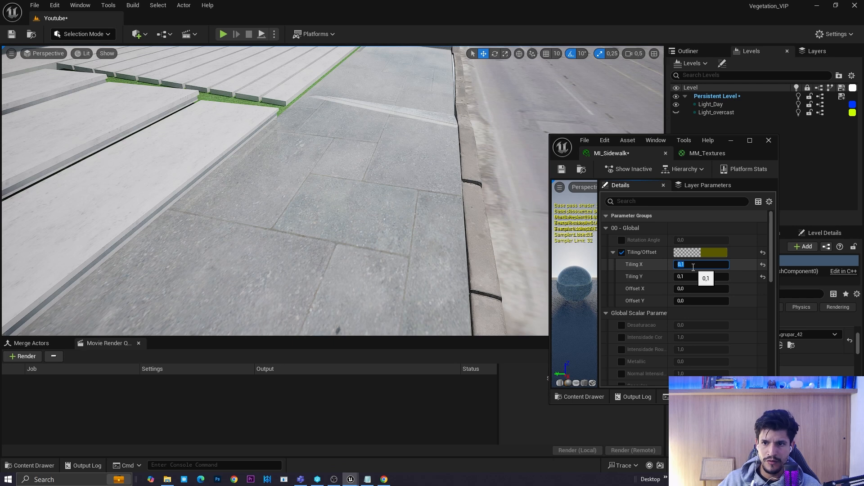
Test Tiling X and Tiling Y values of 10 on the sidewalk
{"action": "left_click", "coordinate": [693, 268]}
{"action": "type", "text": "10"}
{"action": "key", "text": "Tab"}
{"action": "type", "text": "10"}
{"action": "mouse_move", "coordinate": [504, 252]}
{"action": "right_mouse_down"}
{"action": "mouse_move", "coordinate": [491, 273]}
{"action": "mouse_move", "coordinate": [493, 238]}
{"action": "mouse_move", "coordinate": [507, 241]}
{"action": "right_mouse_up"}
{"action": "scroll", "coordinate": [493, 270], "scroll_direction": "down", "scroll_amount": 1}
{"action": "scroll", "coordinate": [493, 239], "scroll_direction": "up", "scroll_amount": 1}
Try Tiling X and Tiling Y at 1 and compare the paving scale in the scene
{"action": "left_click", "coordinate": [708, 268]}
{"action": "type", "text": "1"}
{"action": "key", "text": "Tab"}
{"action": "type", "text": "1"}
{"action": "mouse_move", "coordinate": [357, 238]}
{"action": "right_mouse_down"}
{"action": "mouse_move", "coordinate": [354, 248]}
{"action": "mouse_move", "coordinate": [357, 238]}
{"action": "right_mouse_up"}
Try Tiling X and Tiling Y at 0.5 and inspect the paving block size on the sidewalk
{"action": "left_click", "coordinate": [680, 264]}
{"action": "type", "text": "0,5"}
{"action": "key", "text": "Tab"}
{"action": "type", "text": "0,5"}
{"action": "key", "text": "Return"}
{"action": "right_click_drag", "start_coordinate": [356, 217], "coordinate": [446, 221]}
{"action": "scroll", "coordinate": [374, 194], "scroll_direction": "up", "scroll_amount": 1}
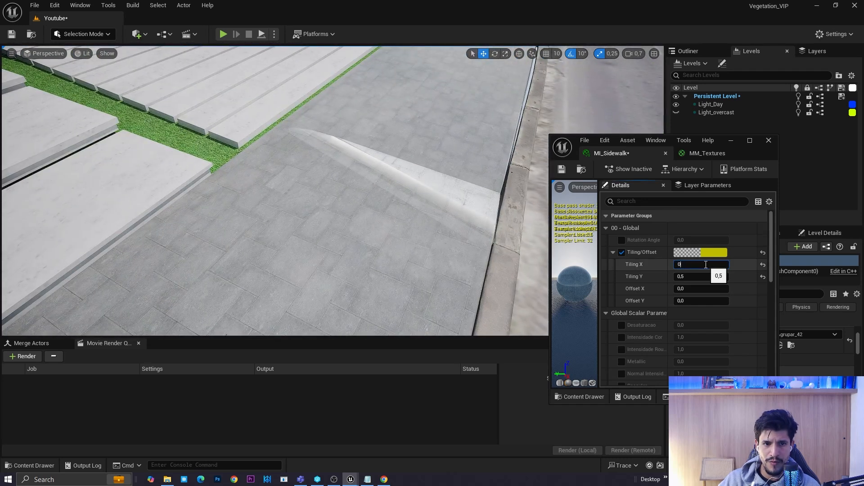
Set Tiling X and Tiling Y of MI_Sidewalk to 0.35 and inspect the paving along the sidewalk
{"action": "type", "text": "5"}
{"action": "key", "text": "Tab"}
{"action": "type", "text": "0.3"}
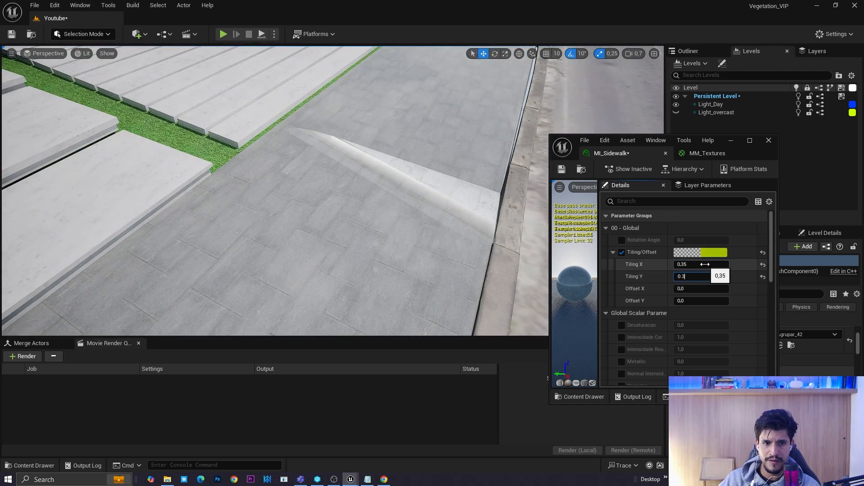
{"action": "type", "text": "5"}
{"action": "key", "text": "Return"}
{"action": "right_click_drag", "start_coordinate": [405, 216], "coordinate": [404, 170]}
{"action": "scroll", "coordinate": [334, 185], "scroll_direction": "up", "scroll_amount": 1}
{"action": "scroll", "coordinate": [270, 202], "scroll_direction": "down", "scroll_amount": 1}
{"action": "scroll", "coordinate": [412, 171], "scroll_direction": "down", "scroll_amount": 1}
Enable the Desaturacao override in MI_Sidewalk, test values of 50 and 1, and set it to -5
{"action": "scroll", "coordinate": [645, 293], "scroll_direction": "down", "scroll_amount": 4}
{"action": "scroll", "coordinate": [630, 266], "scroll_direction": "up", "scroll_amount": 3}
{"action": "scroll", "coordinate": [635, 270], "scroll_direction": "down", "scroll_amount": 1}
{"action": "left_click", "coordinate": [622, 268]}
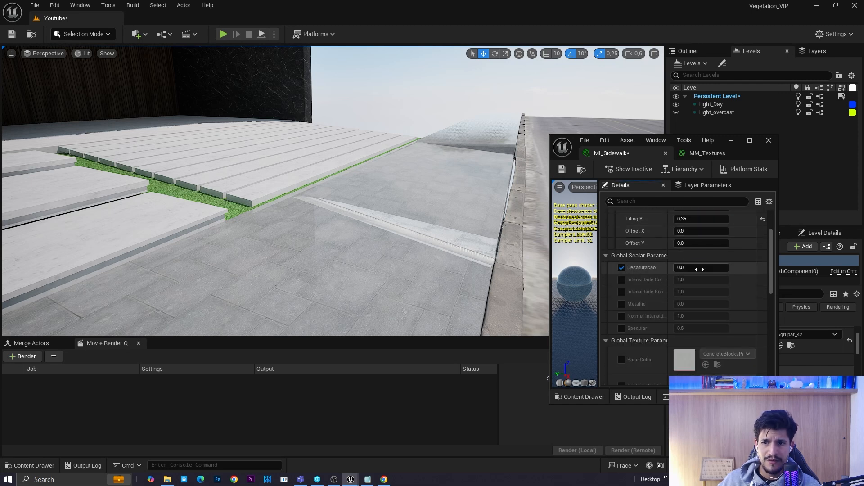
{"action": "left_click", "coordinate": [700, 269]}
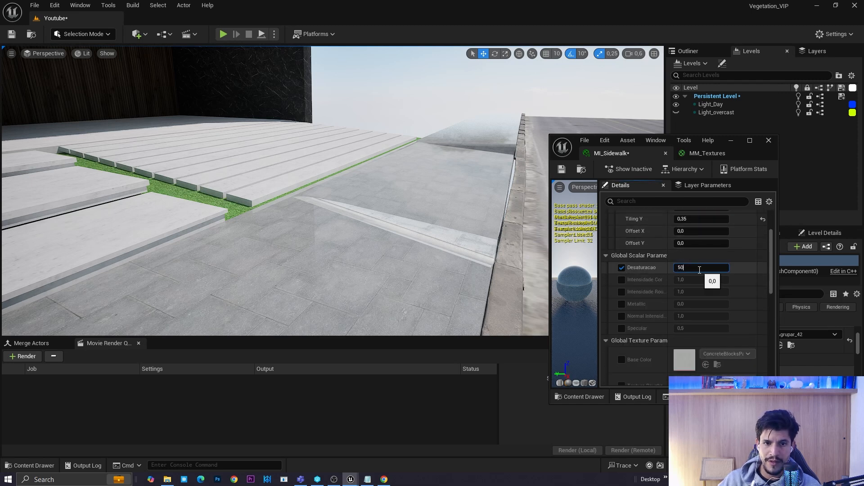
{"action": "type", "text": "50"}
{"action": "key", "text": "Return"}
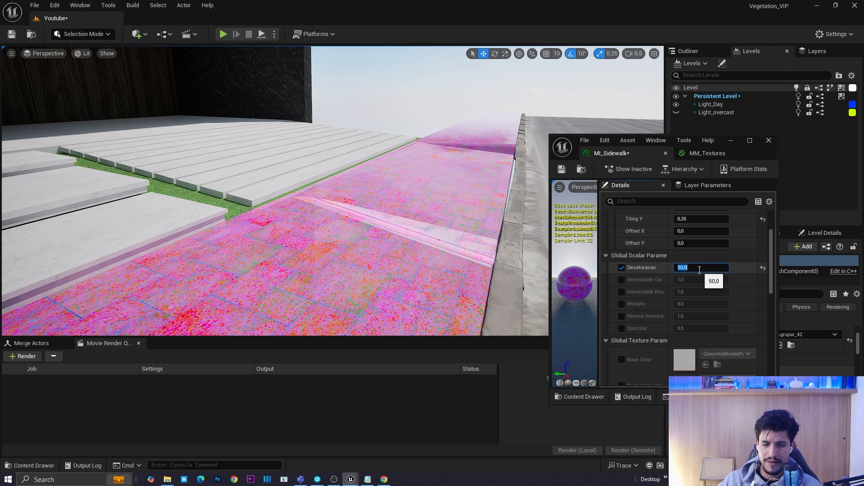
{"action": "type", "text": "1"}
{"action": "key", "text": "Return"}
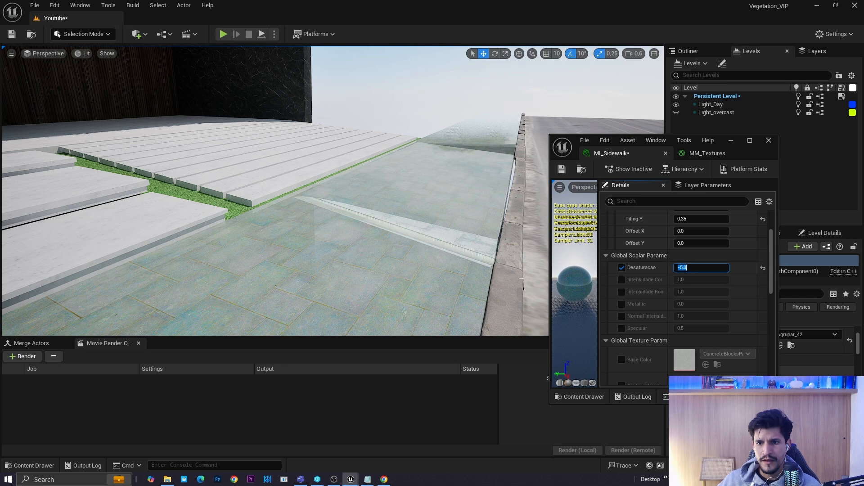
Enable the Base Color texture override in MI_Sidewalk and turn it back off
{"action": "scroll", "coordinate": [687, 359], "scroll_direction": "down", "scroll_amount": 4}
{"action": "left_click", "coordinate": [621, 287]}
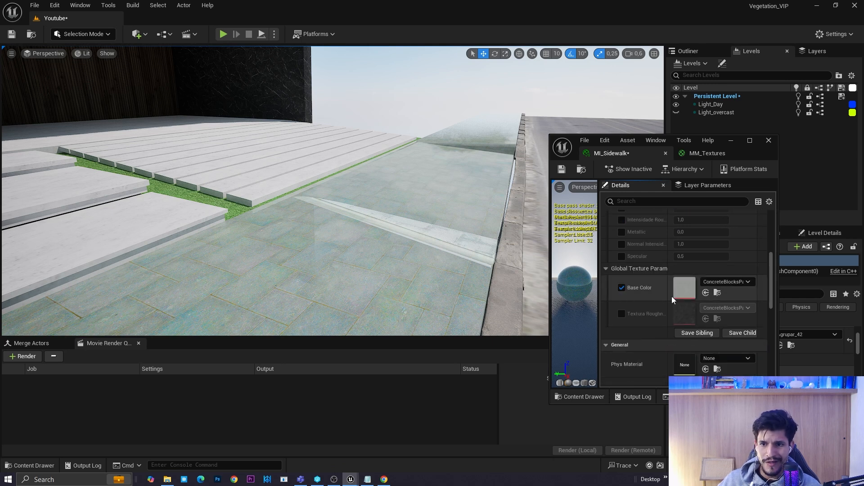
{"action": "left_click", "coordinate": [622, 288]}
Set Desaturacao of MI_Sidewalk to 0 and turn its override off
{"action": "scroll", "coordinate": [698, 260], "scroll_direction": "up", "scroll_amount": 3}
{"action": "left_click", "coordinate": [693, 238]}
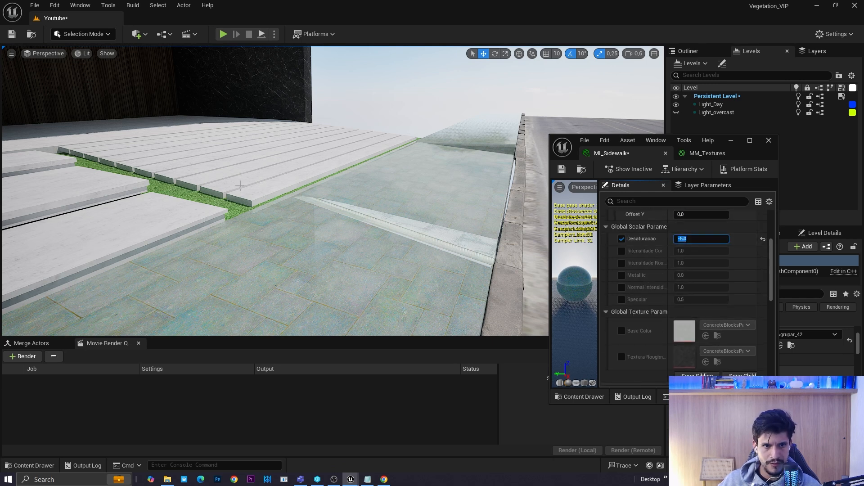
{"action": "key", "text": "Return"}
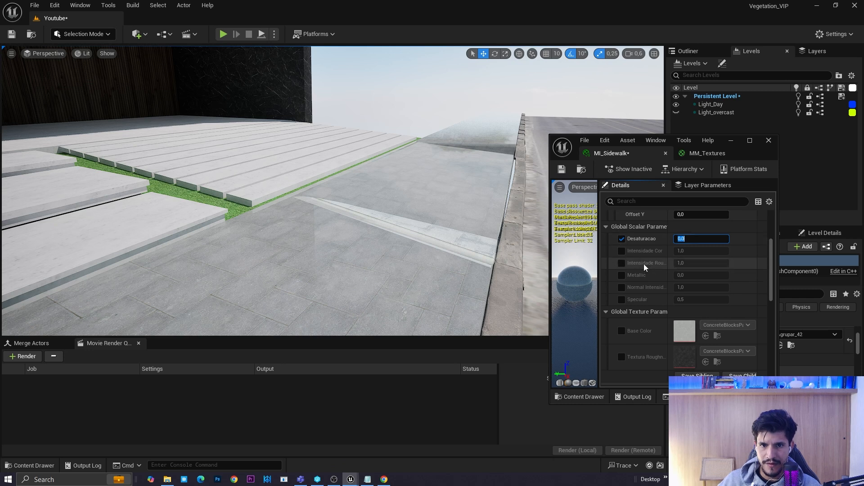
Enable the Intensidade Cor override in MI_Sidewalk and test values of 2, 5 and 0.2 on the sidewalk
{"action": "left_click", "coordinate": [621, 251]}
{"action": "type", "text": "2"}
{"action": "key", "text": "Return"}
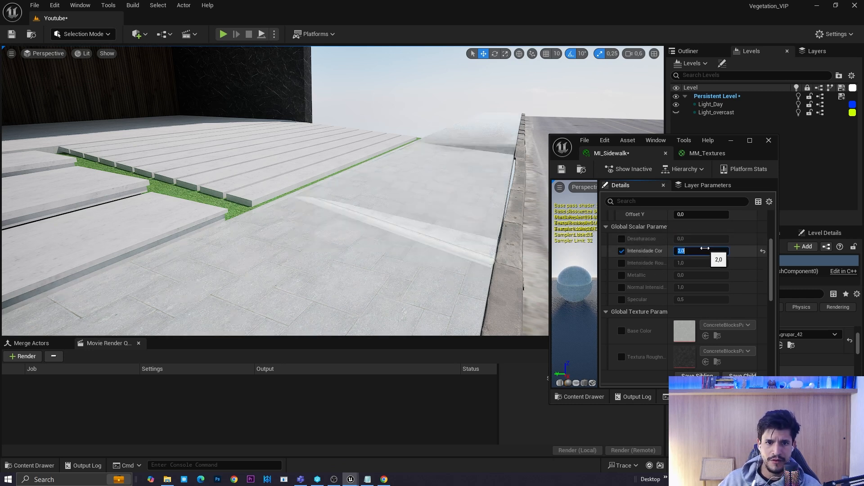
{"action": "type", "text": "3"}
{"action": "key", "text": "BackSpace"}
{"action": "type", "text": "5"}
{"action": "key", "text": "Return"}
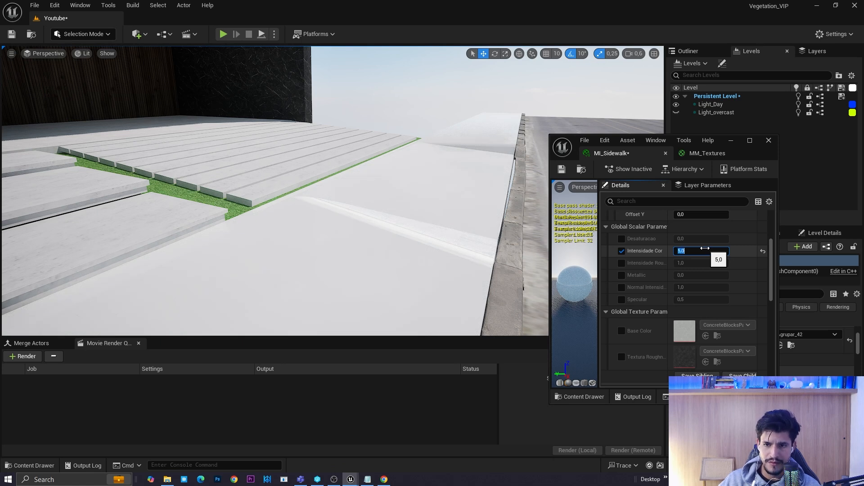
{"action": "type", "text": ".2"}
{"action": "key", "text": "Return"}
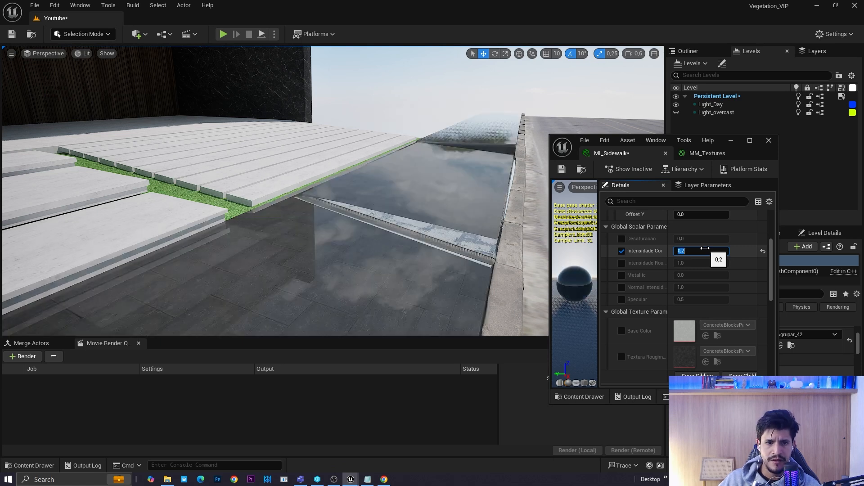
Try Intensidade Cor at 0.5, inspect the sidewalk's brightness, and set the value to 1
{"action": "key", "text": "Return"}
{"action": "right_click_drag", "start_coordinate": [351, 218], "coordinate": [383, 204]}
{"action": "scroll", "coordinate": [351, 218], "scroll_direction": "down", "scroll_amount": 1}
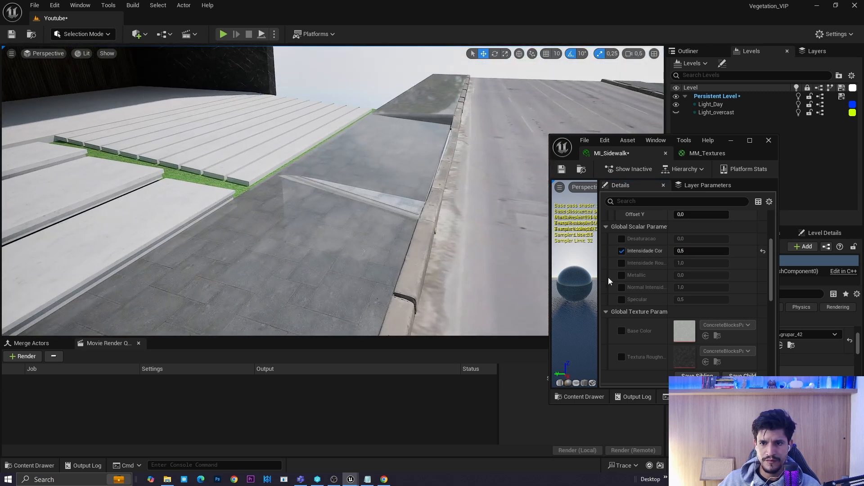
{"action": "left_click", "coordinate": [694, 252]}
{"action": "type", "text": "1"}
{"action": "key", "text": "Return"}
{"action": "right_click_drag", "start_coordinate": [440, 249], "coordinate": [430, 247]}
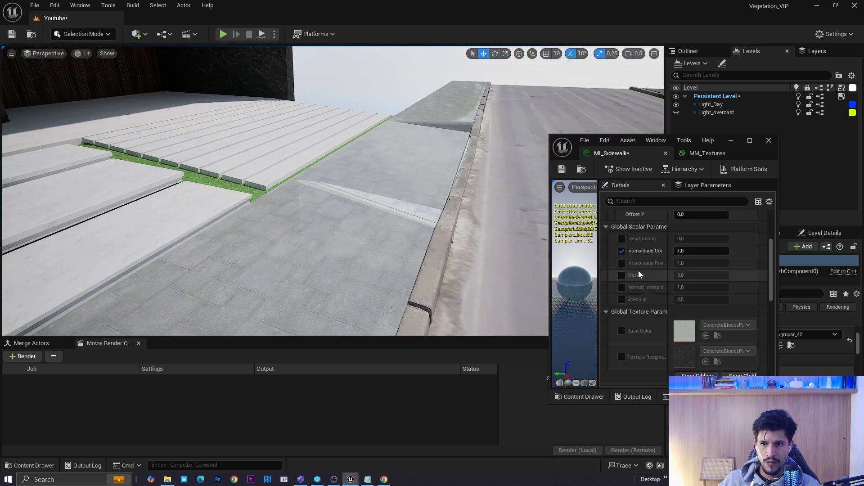
Enable the Intensidade Roughness override in MI_Sidewalk and set it to 20
{"action": "left_click", "coordinate": [622, 263]}
{"action": "left_click", "coordinate": [700, 263]}
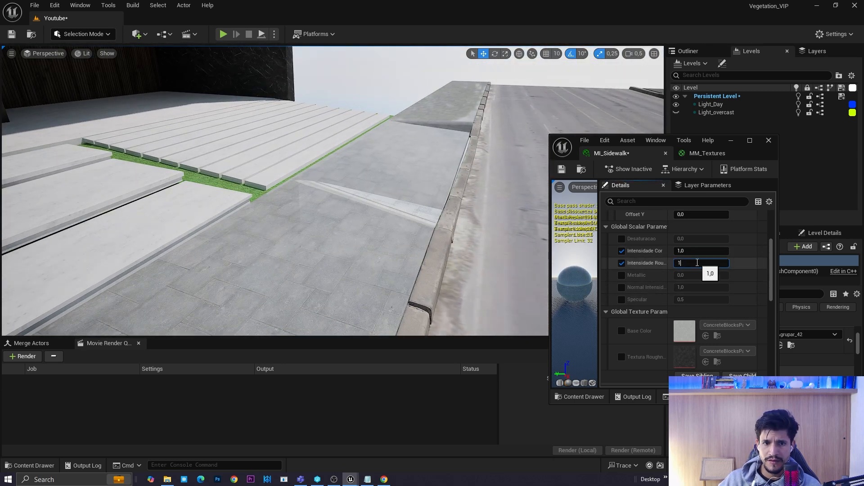
{"action": "key", "text": "w"}
{"action": "right_click_drag", "start_coordinate": [455, 244], "coordinate": [482, 239]}
{"action": "scroll", "coordinate": [455, 240], "scroll_direction": "down", "scroll_amount": 1}
{"action": "left_click", "coordinate": [697, 261]}
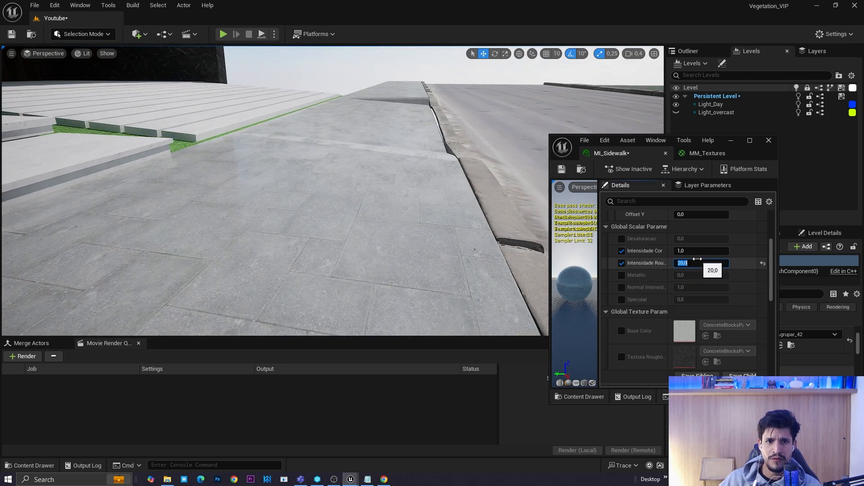
Try Intensidade Roughness at 30 and inspect the reflections along the sidewalk from several angles
{"action": "key", "text": "w"}
{"action": "right_click_drag", "start_coordinate": [454, 225], "coordinate": [430, 211]}
{"action": "key", "text": "a"}
{"action": "key", "text": "d"}
{"action": "scroll", "coordinate": [454, 223], "scroll_direction": "up", "scroll_amount": 2}
{"action": "key", "text": "w"}
{"action": "key", "text": "s"}
{"action": "scroll", "coordinate": [348, 231], "scroll_direction": "down", "scroll_amount": 2}
{"action": "key", "text": "w"}
{"action": "scroll", "coordinate": [407, 215], "scroll_direction": "up", "scroll_amount": 1}
{"action": "key", "text": "a"}
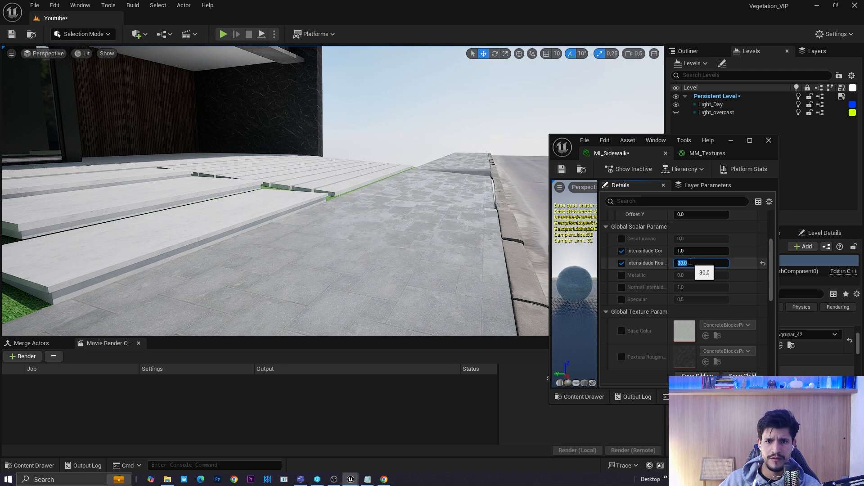
{"action": "key", "text": "s"}
{"action": "right_click_drag", "start_coordinate": [432, 216], "coordinate": [558, 232]}
{"action": "scroll", "coordinate": [464, 230], "scroll_direction": "up", "scroll_amount": 1}
{"action": "key", "text": "w"}
{"action": "key", "text": "s"}
{"action": "key", "text": "a"}
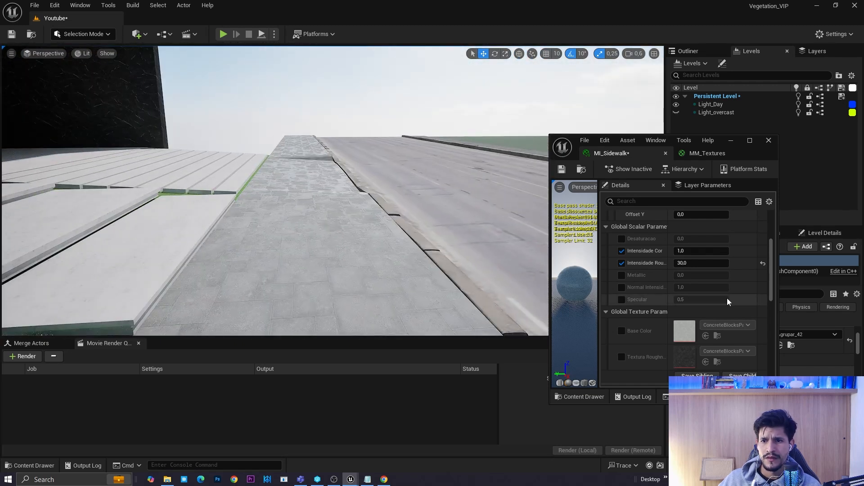
Try Intensidade Roughness at 25 and inspect the sidewalk's reflections from a low angle beside the curb
{"action": "type", "text": "2"}
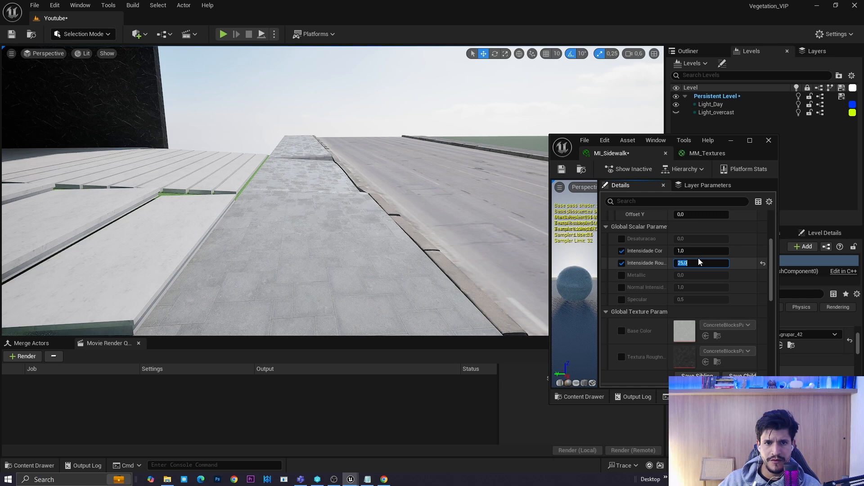
{"action": "type", "text": "5"}
{"action": "key", "text": "Return"}
{"action": "right_click_drag", "start_coordinate": [495, 232], "coordinate": [423, 218]}
{"action": "key", "text": "q"}
{"action": "scroll", "coordinate": [492, 229], "scroll_direction": "down", "scroll_amount": 3}
{"action": "key", "text": "d"}
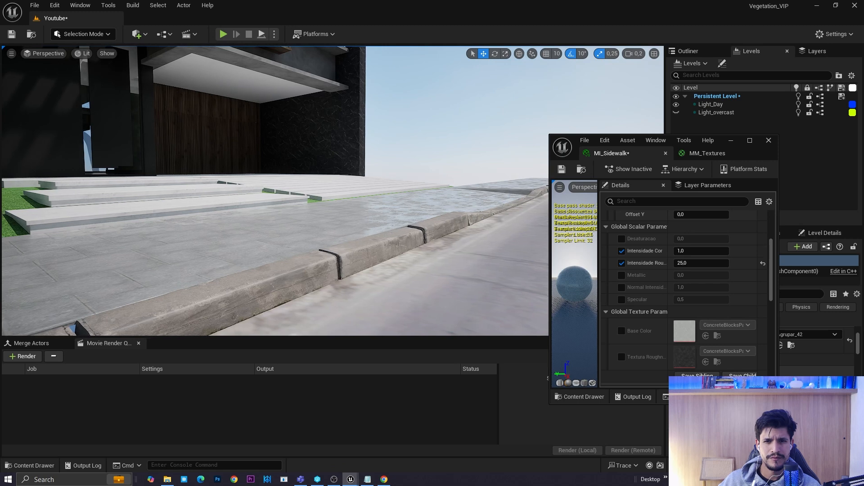
Try Intensidade Roughness at 15, inspect the sidewalk's shine, and set the value to 20
{"action": "left_click", "coordinate": [691, 264]}
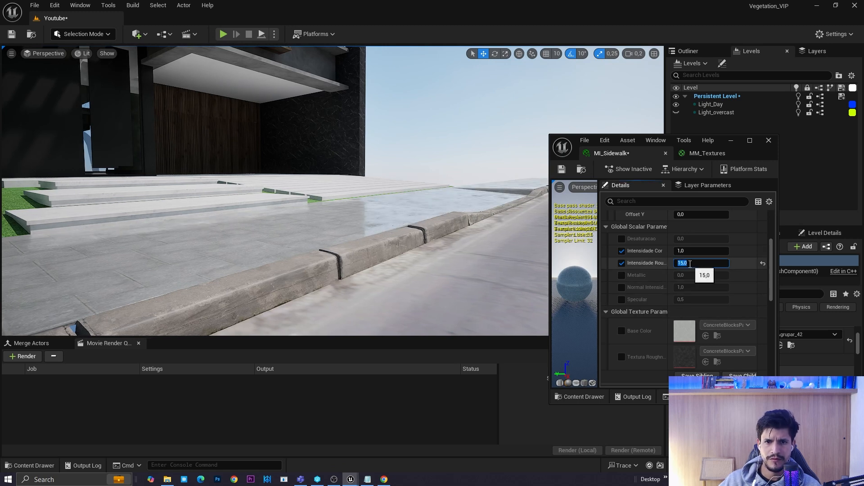
{"action": "key", "text": "w"}
{"action": "right_click_drag", "start_coordinate": [468, 234], "coordinate": [424, 252]}
{"action": "scroll", "coordinate": [504, 234], "scroll_direction": "up", "scroll_amount": 2}
{"action": "key", "text": "s"}
{"action": "scroll", "coordinate": [477, 239], "scroll_direction": "up", "scroll_amount": 1}
{"action": "key", "text": "d"}
{"action": "key", "text": "w"}
{"action": "key", "text": "e"}
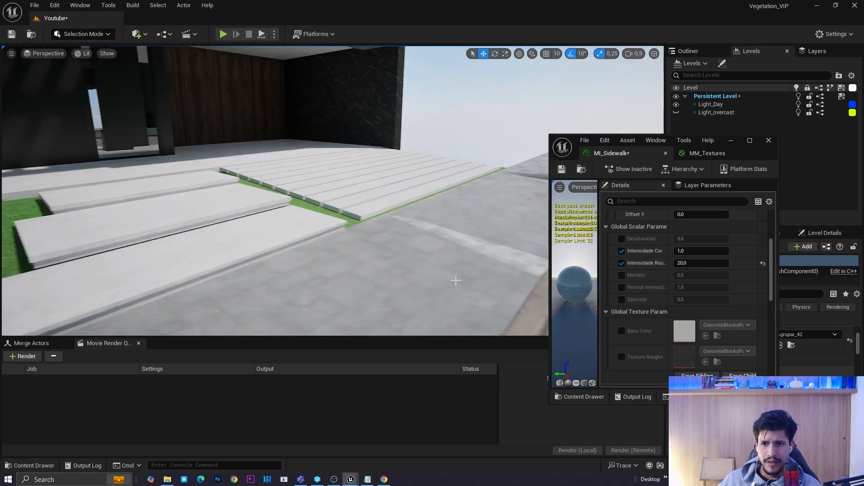
Enable the normal intensity override in MI_Sidewalk and set it to 3
{"action": "left_click", "coordinate": [621, 287]}
{"action": "mouse_move", "coordinate": [315, 193]}
{"action": "right_mouse_down"}
{"action": "mouse_move", "coordinate": [319, 213]}
{"action": "mouse_move", "coordinate": [275, 200]}
{"action": "mouse_move", "coordinate": [324, 192]}
{"action": "right_mouse_up"}
{"action": "key", "text": "s"}
{"action": "key", "text": "a"}
{"action": "left_click", "coordinate": [700, 288]}
{"action": "type", "text": "5"}
{"action": "key", "text": "Return"}
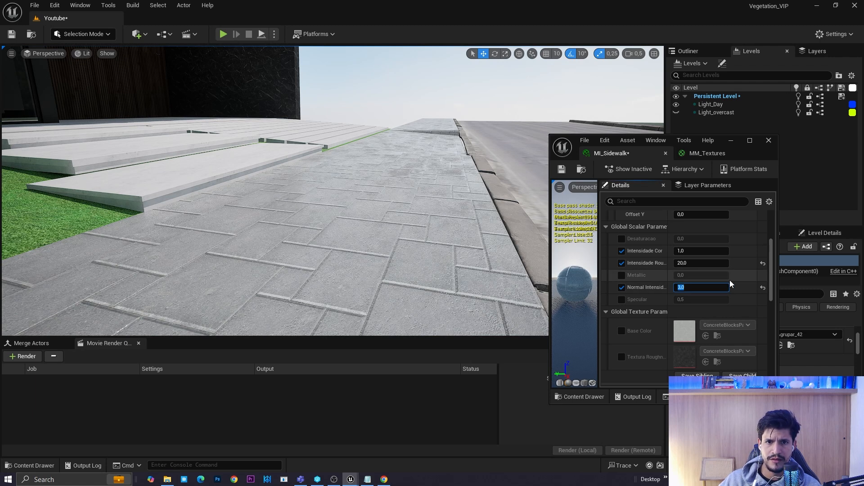
Test the normal intensity at about 4.92 and at -3 while inspecting the relief of the paving joints
{"action": "mouse_move", "coordinate": [450, 203]}
{"action": "right_mouse_down"}
{"action": "mouse_move", "coordinate": [369, 202]}
{"action": "mouse_move", "coordinate": [436, 234]}
{"action": "mouse_move", "coordinate": [432, 283]}
{"action": "mouse_move", "coordinate": [439, 213]}
{"action": "right_mouse_up"}
{"action": "scroll", "coordinate": [428, 229], "scroll_direction": "down", "scroll_amount": 3}
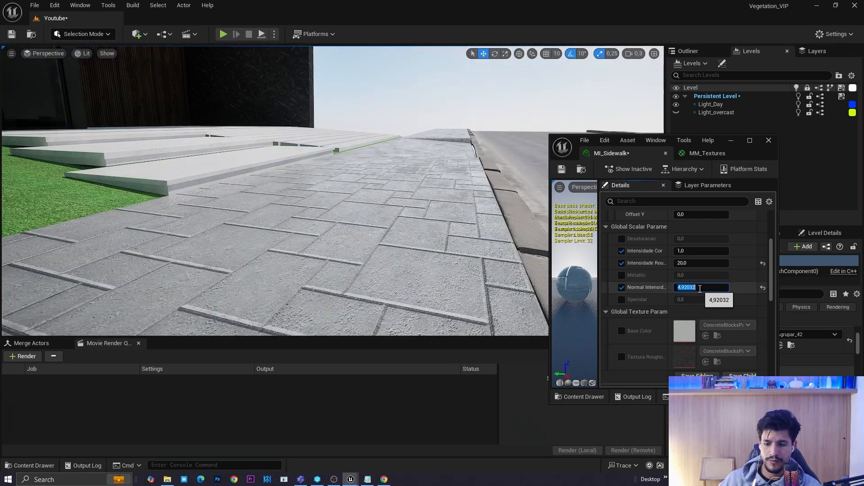
{"action": "right_click_drag", "start_coordinate": [432, 202], "coordinate": [423, 232]}
{"action": "scroll", "coordinate": [429, 236], "scroll_direction": "up", "scroll_amount": 3}
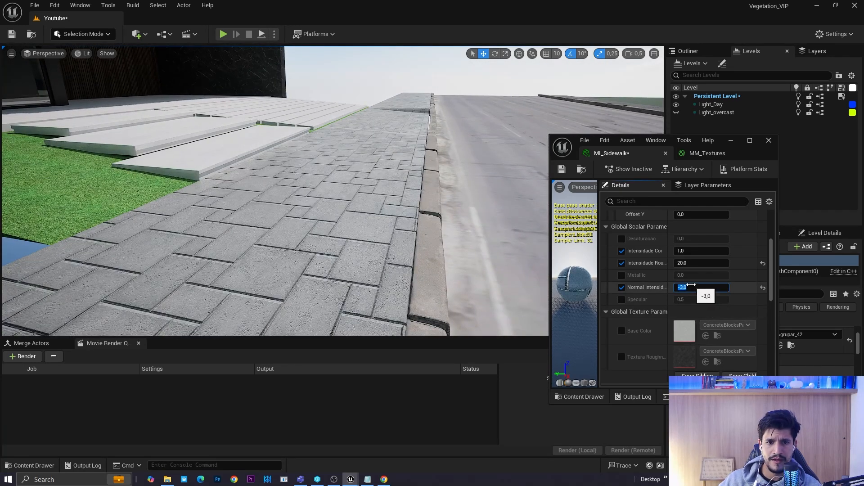
{"action": "right_click_drag", "start_coordinate": [423, 234], "coordinate": [354, 270]}
{"action": "scroll", "coordinate": [333, 228], "scroll_direction": "up", "scroll_amount": 1}
{"action": "scroll", "coordinate": [360, 216], "scroll_direction": "down", "scroll_amount": 1}
Try the normal intensity at 3 and 6 and inspect the paving joints up close
{"action": "left_click", "coordinate": [699, 287]}
{"action": "type", "text": "3"}
{"action": "scroll", "coordinate": [360, 225], "scroll_direction": "up", "scroll_amount": 2}
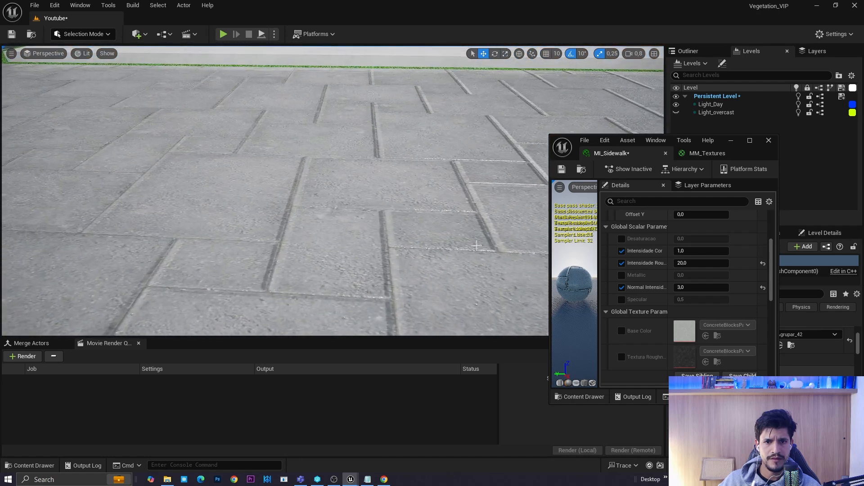
{"action": "type", "text": "6"}
{"action": "right_click_drag", "start_coordinate": [468, 224], "coordinate": [434, 237]}
{"action": "scroll", "coordinate": [444, 227], "scroll_direction": "down", "scroll_amount": 2}
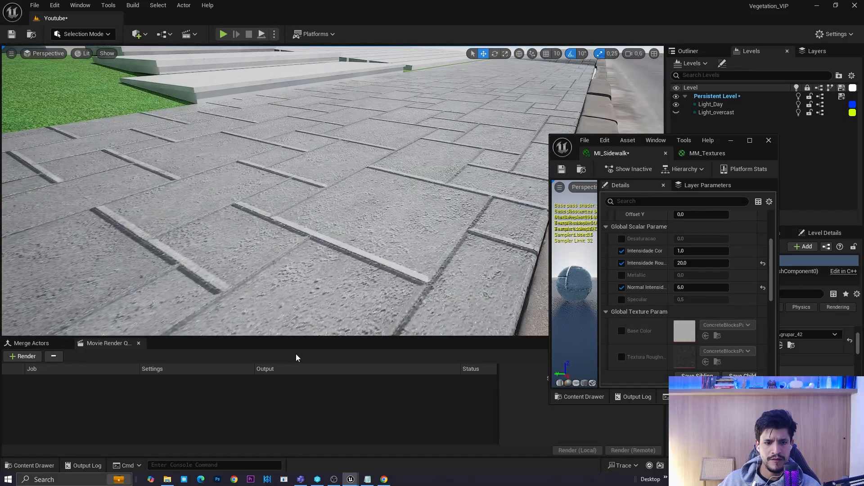
Switch to File Explorer, examine the joint relief in ConcreteBlocksPavingModular001_Sphere.png up close, and return to Unreal Editor
{"action": "left_click", "coordinate": [168, 480]}
{"action": "double_click", "coordinate": [487, 374]}
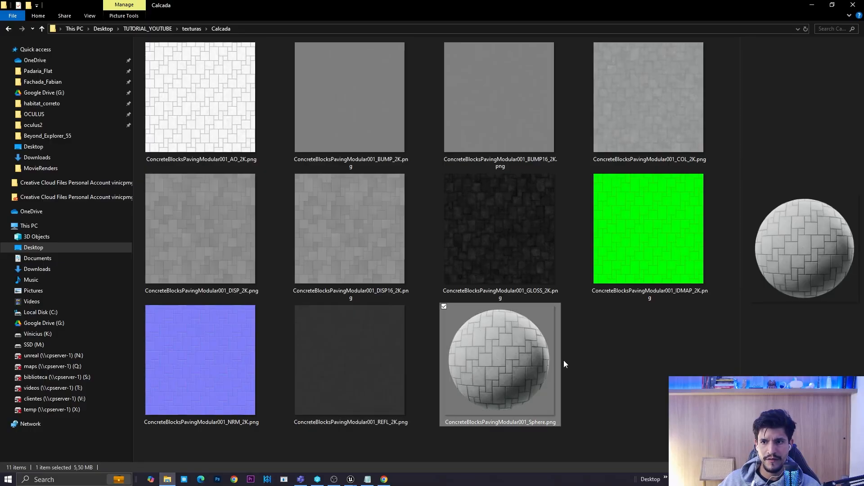
{"action": "scroll", "coordinate": [433, 250], "scroll_direction": "up", "scroll_amount": 4}
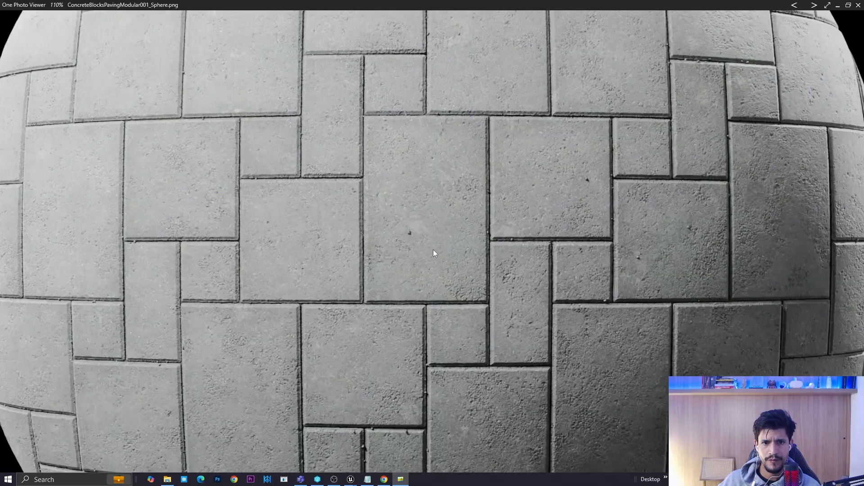
{"action": "mouse_move", "coordinate": [351, 483]}
{"action": "left_click", "coordinate": [307, 442]}
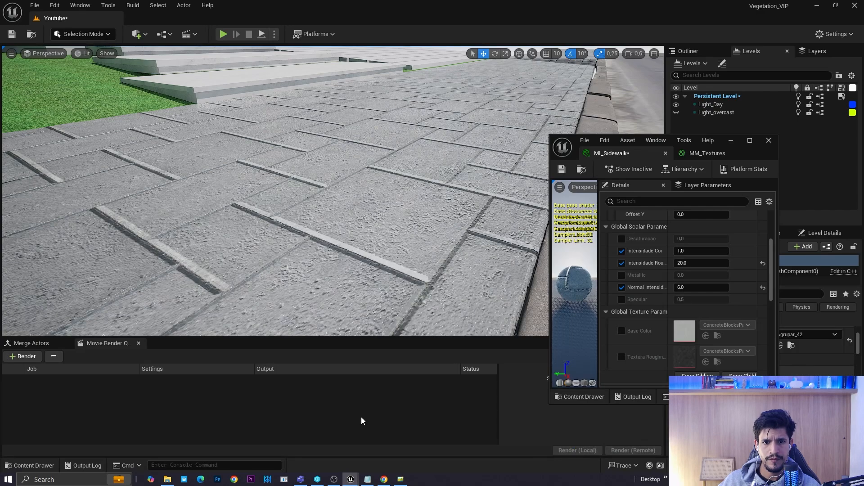
Set the normal intensity of MI_Sidewalk to -3 and view the sidewalk in front of the whole house
{"action": "left_click", "coordinate": [695, 288]}
{"action": "type", "text": "-3"}
{"action": "key", "text": "Return"}
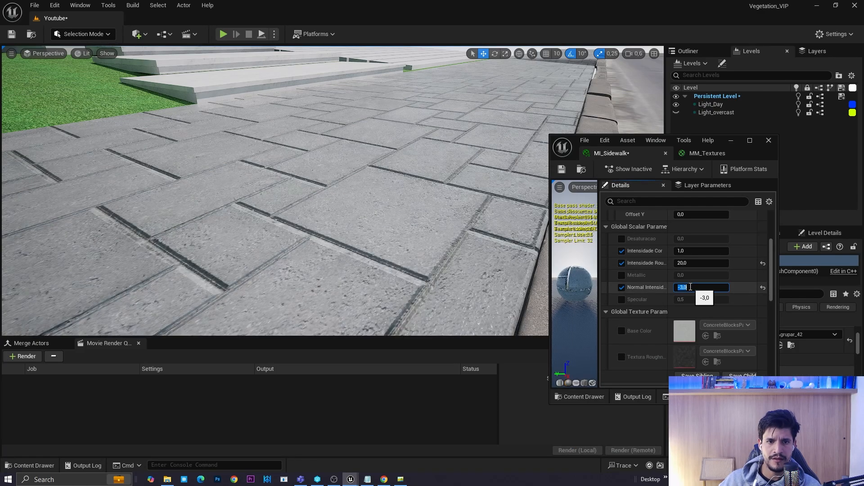
{"action": "key", "text": "s"}
{"action": "right_click_drag", "start_coordinate": [432, 207], "coordinate": [268, 166]}
{"action": "scroll", "coordinate": [360, 175], "scroll_direction": "up", "scroll_amount": 1}
{"action": "key", "text": "d"}
{"action": "scroll", "coordinate": [347, 173], "scroll_direction": "down", "scroll_amount": 2}
{"action": "key", "text": "s"}
{"action": "key", "text": "d"}
{"action": "scroll", "coordinate": [279, 169], "scroll_direction": "up", "scroll_amount": 1}
Close the MM_Textures material editor and inspect the paving block size in front of the driveway
{"action": "left_click", "coordinate": [723, 153]}
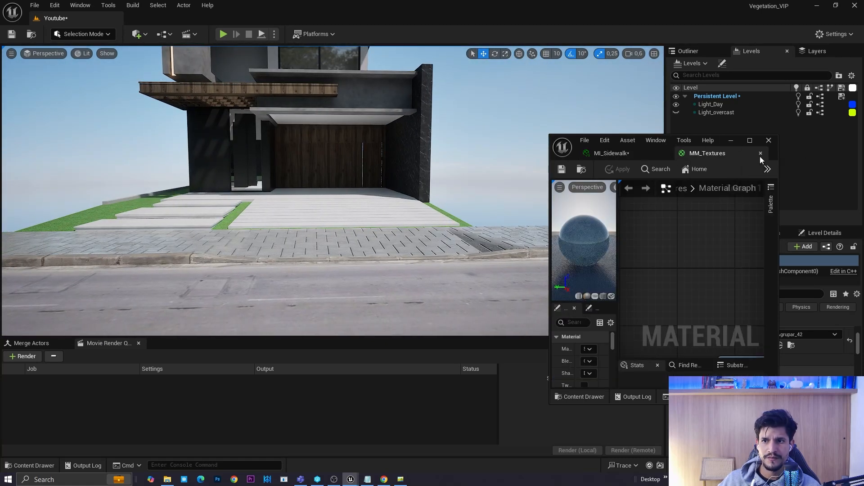
{"action": "left_click", "coordinate": [761, 155]}
{"action": "key", "text": "w"}
{"action": "right_click_drag", "start_coordinate": [404, 255], "coordinate": [402, 309]}
{"action": "scroll", "coordinate": [402, 273], "scroll_direction": "up", "scroll_amount": 2}
{"action": "key", "text": "s"}
{"action": "key", "text": "w"}
{"action": "scroll", "coordinate": [648, 257], "scroll_direction": "up", "scroll_amount": 3}
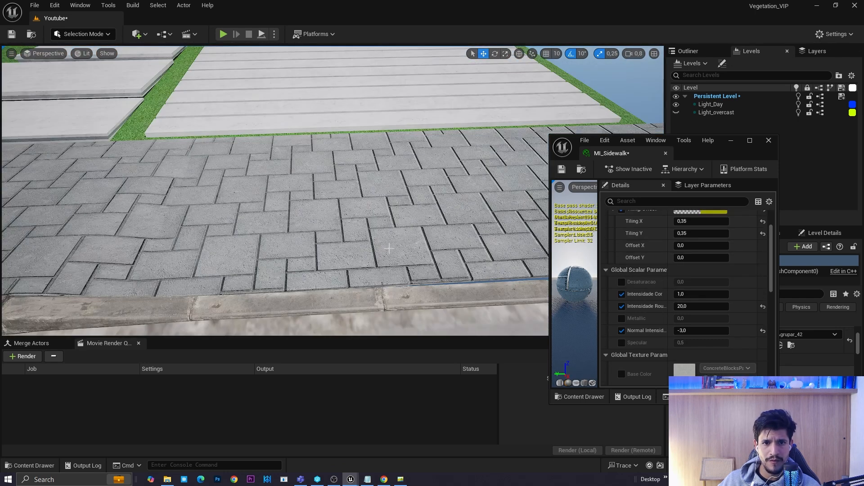
Set Tiling X and Tiling Y of MI_Sidewalk to 0.5 and check the paving scale along the sidewalk
{"action": "scroll", "coordinate": [667, 267], "scroll_direction": "up", "scroll_amount": 2}
{"action": "left_click", "coordinate": [698, 261]}
{"action": "type", "text": "0,5"}
{"action": "key", "text": "Tab"}
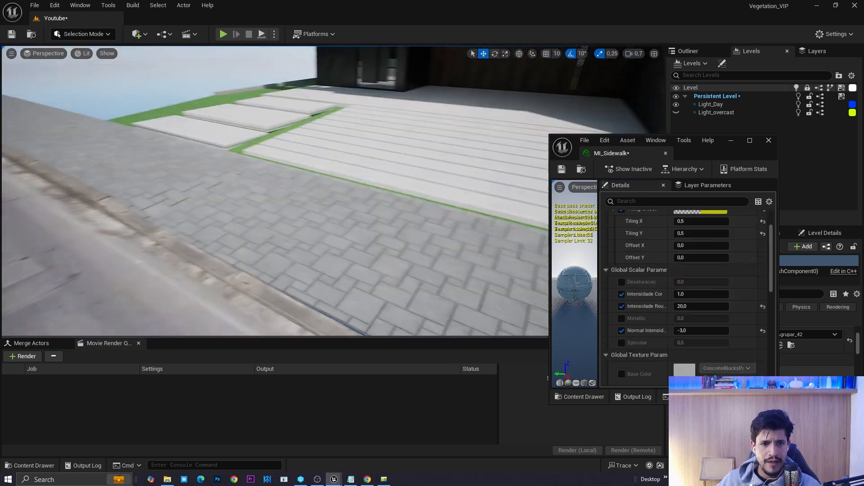
{"action": "right_click_drag", "start_coordinate": [334, 191], "coordinate": [315, 198]}
Try Intensidade Cor at 1.5 and set it to 1.2
{"action": "left_click", "coordinate": [689, 293]}
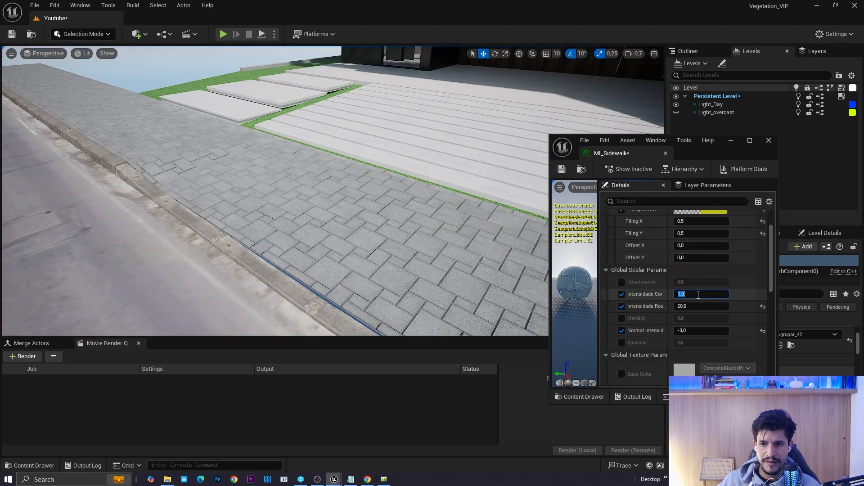
{"action": "type", "text": "1,5"}
{"action": "key", "text": "Return"}
{"action": "type", "text": "1,2"}
{"action": "key", "text": "Return"}
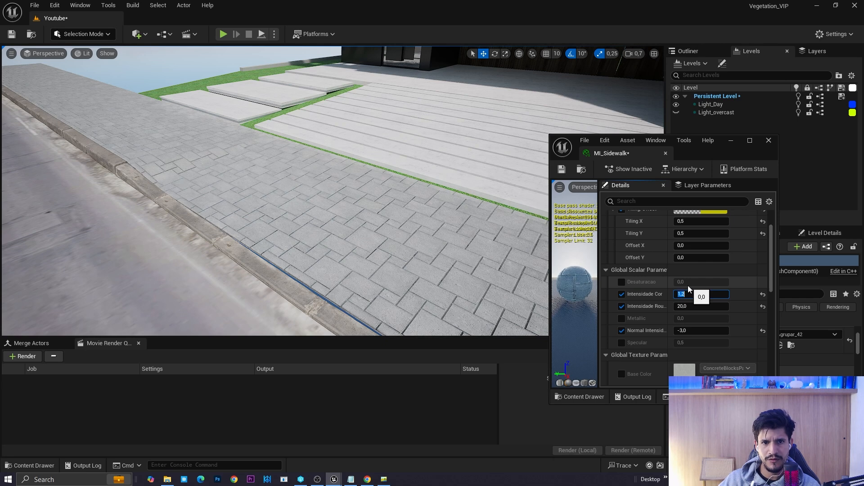
Examine the adjusted sidewalk paving along the street and in front of the house entrance
{"action": "mouse_move", "coordinate": [362, 222]}
{"action": "right_mouse_down"}
{"action": "mouse_move", "coordinate": [490, 212]}
{"action": "mouse_move", "coordinate": [518, 189]}
{"action": "mouse_move", "coordinate": [472, 187]}
{"action": "mouse_move", "coordinate": [536, 180]}
{"action": "mouse_move", "coordinate": [406, 187]}
{"action": "mouse_move", "coordinate": [351, 218]}
{"action": "right_mouse_up"}
{"action": "scroll", "coordinate": [363, 222], "scroll_direction": "down", "scroll_amount": 2}
{"action": "key", "text": "s"}
{"action": "key", "text": "s"}
{"action": "key", "text": "g"}
{"action": "key", "text": "g"}
{"action": "scroll", "coordinate": [363, 221], "scroll_direction": "up", "scroll_amount": 3}
{"action": "key", "text": "d"}
{"action": "scroll", "coordinate": [363, 222], "scroll_direction": "up", "scroll_amount": 2}
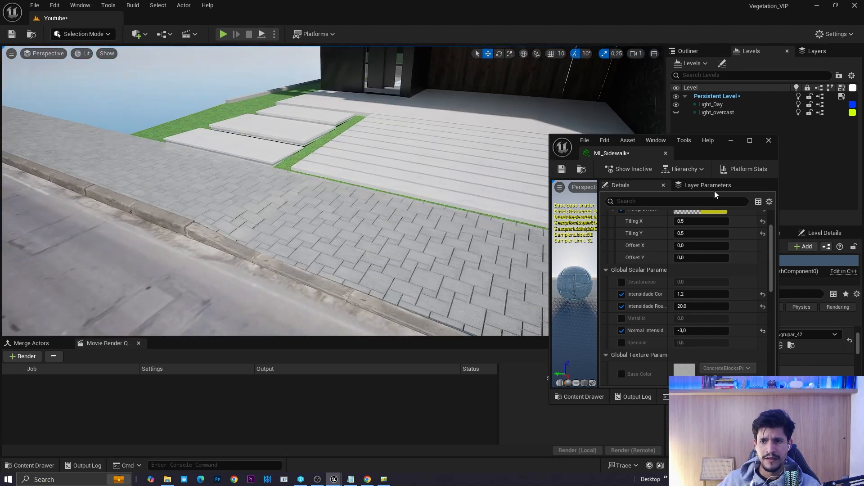
{"action": "right_click_drag", "start_coordinate": [429, 221], "coordinate": [395, 195]}
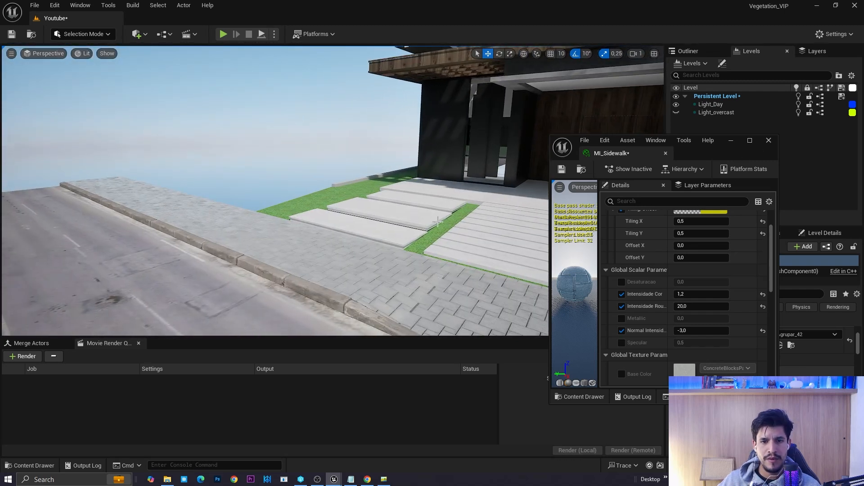
{"action": "scroll", "coordinate": [640, 309], "scroll_direction": "down", "scroll_amount": 1}
{"action": "key", "text": "a"}
Enable the Specular override in MI_Sidewalk, test values of 0, 1 and 0.1, and set it to 0.02
{"action": "right_click_drag", "start_coordinate": [473, 274], "coordinate": [620, 276]}
{"action": "key", "text": "w"}
{"action": "scroll", "coordinate": [542, 272], "scroll_direction": "down", "scroll_amount": 1}
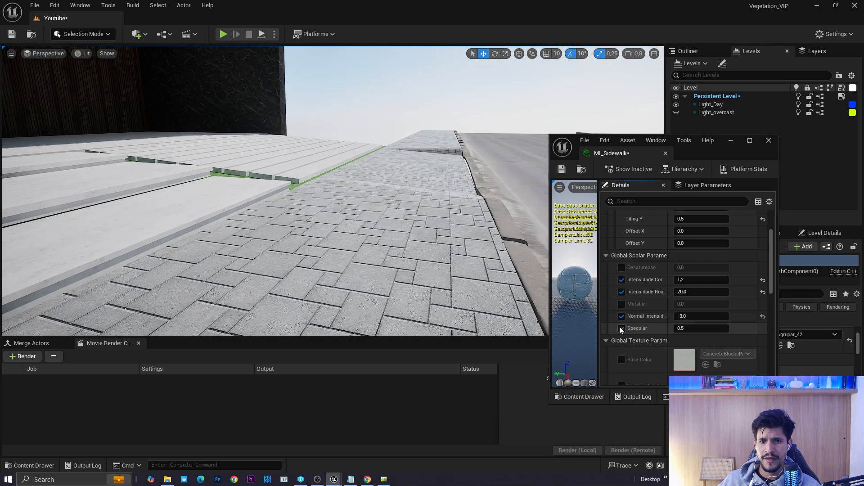
{"action": "type", "text": "0"}
{"action": "key", "text": "Return"}
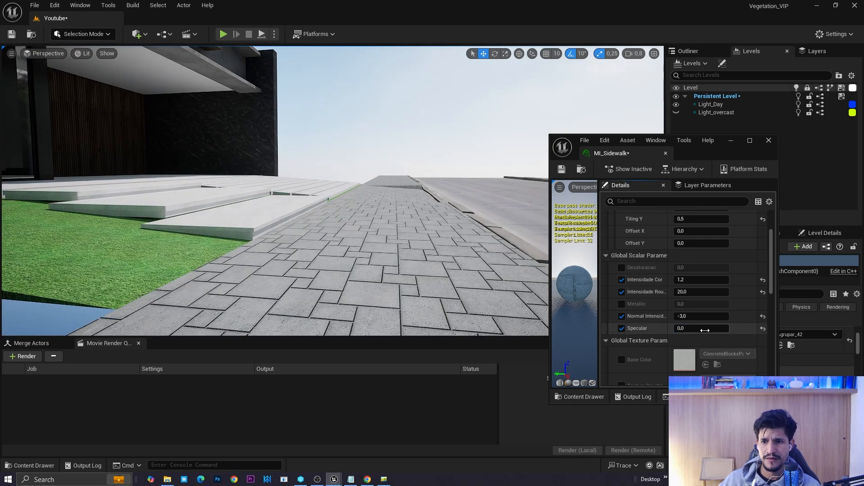
{"action": "type", "text": "1"}
{"action": "key", "text": "Return"}
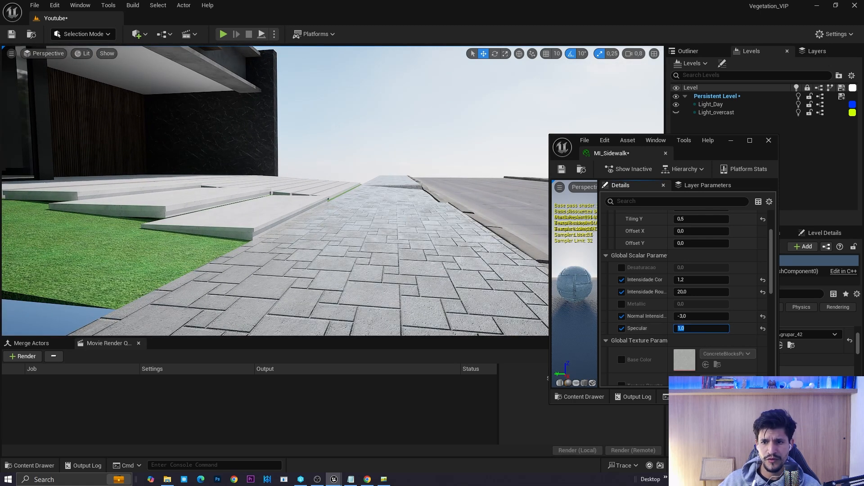
{"action": "type", "text": "0,1"}
{"action": "key", "text": "Return"}
{"action": "type", "text": "0,02"}
{"action": "key", "text": "Return"}
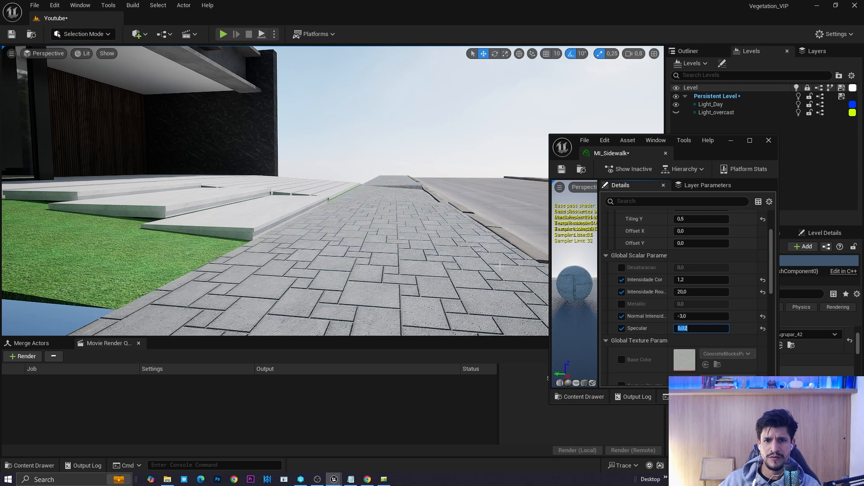
Try the Specular of MI_Sidewalk at 0.2 and 0.5, set it to 0.3, and check the paving reflections
{"action": "key", "text": "Return"}
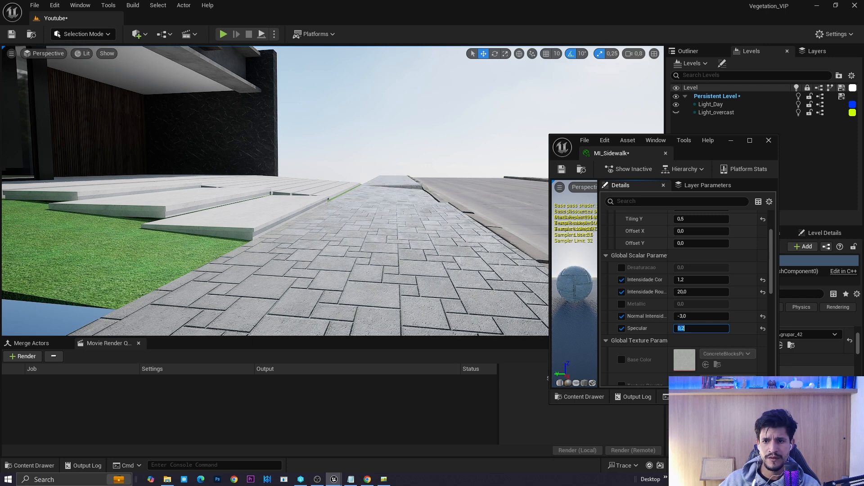
{"action": "key", "text": "d"}
{"action": "right_click_drag", "start_coordinate": [400, 215], "coordinate": [409, 208]}
{"action": "key", "text": "a"}
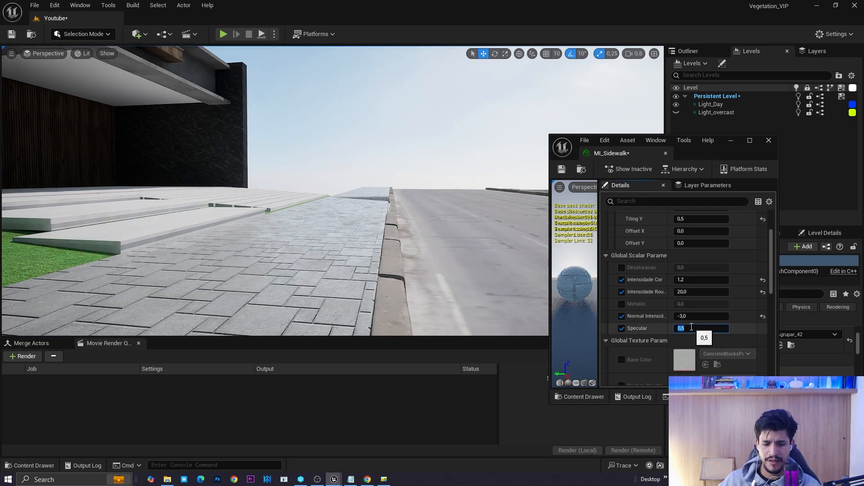
{"action": "key", "text": "a"}
{"action": "right_click_drag", "start_coordinate": [297, 174], "coordinate": [270, 174]}
{"action": "scroll", "coordinate": [297, 174], "scroll_direction": "down", "scroll_amount": 1}
{"action": "key", "text": "d"}
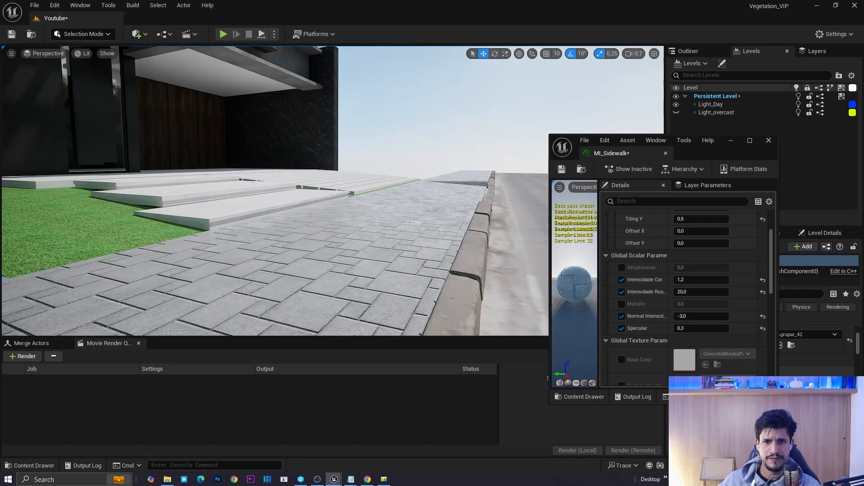
Close the MI_Sidewalk editor, inspect the paving along the street from above and select the sidewalk
{"action": "left_click", "coordinate": [769, 141]}
{"action": "right_click_drag", "start_coordinate": [468, 180], "coordinate": [457, 247]}
{"action": "key", "text": "d"}
{"action": "scroll", "coordinate": [464, 167], "scroll_direction": "up", "scroll_amount": 2}
{"action": "key", "text": "w"}
{"action": "key", "text": "w"}
{"action": "scroll", "coordinate": [347, 269], "scroll_direction": "down", "scroll_amount": 2}
{"action": "key", "text": "s"}
{"action": "key", "text": "a"}
{"action": "left_click", "coordinate": [401, 211]}
Create a material instance of MM_Textures in the Tutorial folder and name it MI_Grass
{"action": "key", "text": "ctrl+space"}
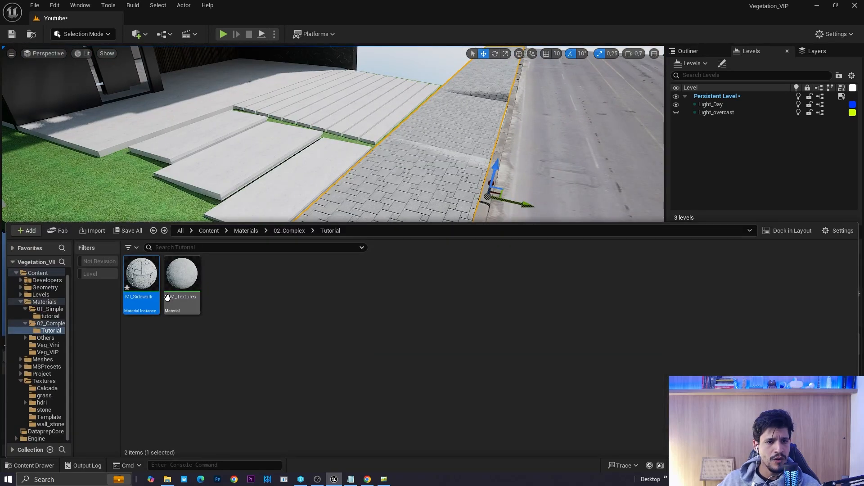
{"action": "mouse_move", "coordinate": [190, 279]}
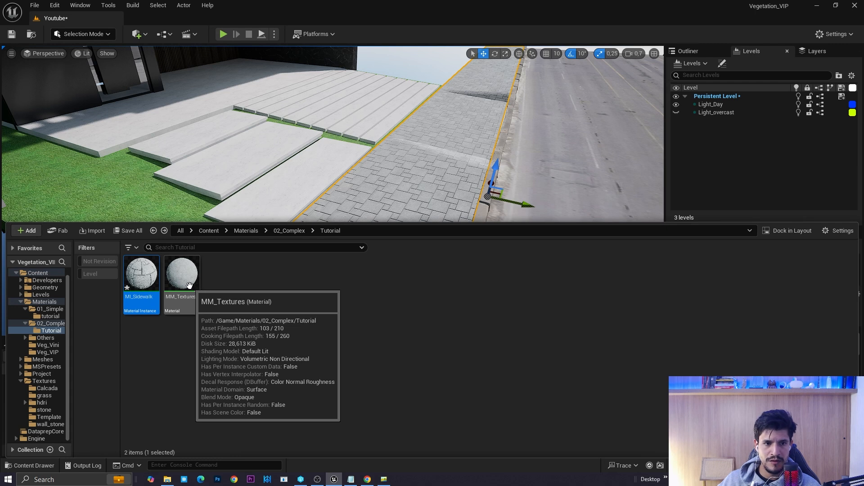
{"action": "right_click", "coordinate": [183, 283]}
{"action": "left_click", "coordinate": [231, 42]}
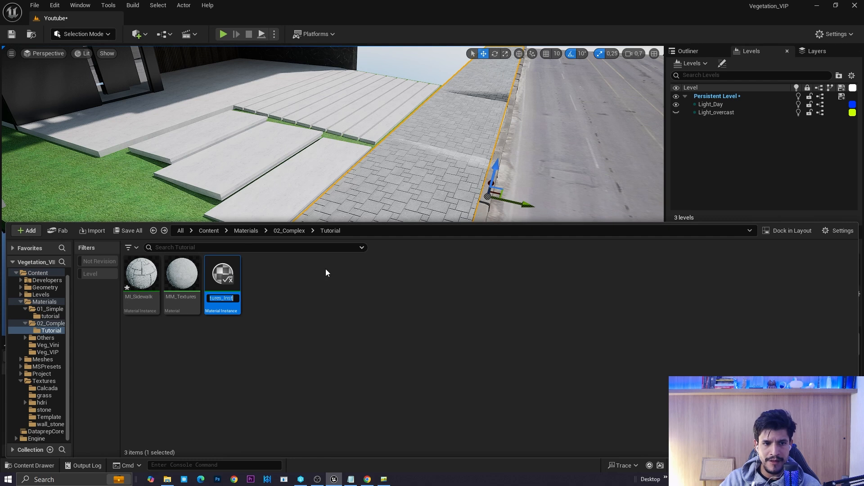
{"action": "type", "text": "MI_"}
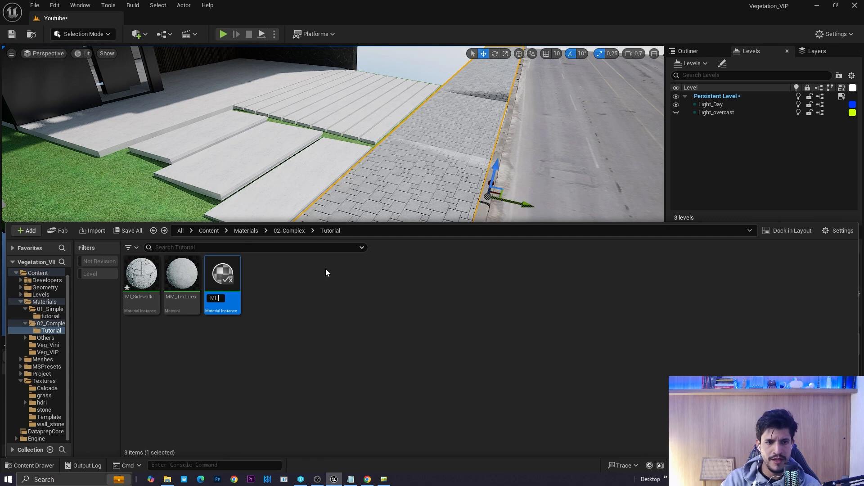
{"action": "type", "text": "Gra"}
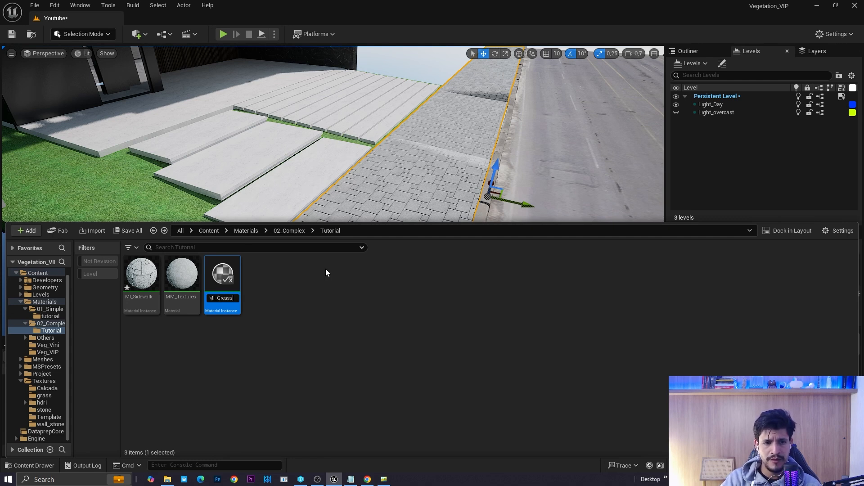
{"action": "type", "text": "ss"}
{"action": "key", "text": "Return"}
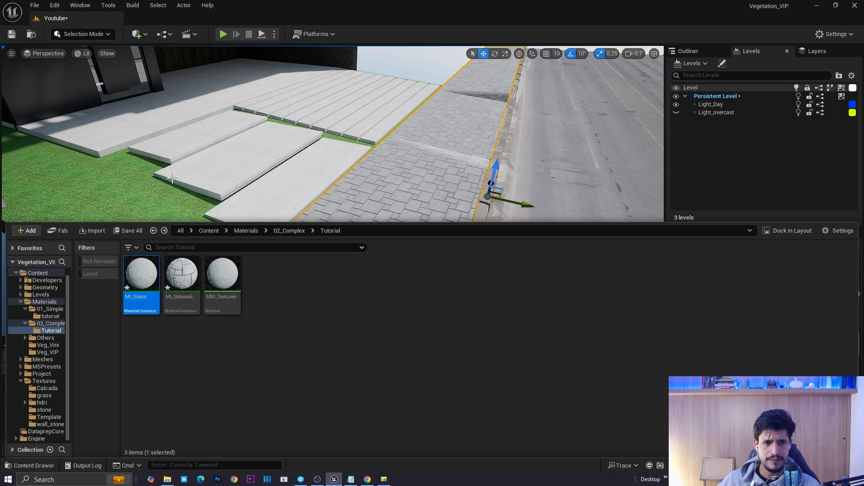
Apply MI_Grass to the lawn beside the entrance slabs and open the instance for editing
{"action": "left_click_drag", "start_coordinate": [145, 288], "coordinate": [123, 189]}
{"action": "right_click_drag", "start_coordinate": [180, 198], "coordinate": [140, 180]}
{"action": "key", "text": "ctrl+space"}
{"action": "left_click", "coordinate": [141, 283]}
{"action": "double_click", "coordinate": [141, 284]}
{"action": "right_click_drag", "start_coordinate": [284, 203], "coordinate": [291, 218]}
{"action": "key", "text": "w"}
{"action": "right_click_drag", "start_coordinate": [364, 215], "coordinate": [517, 234]}
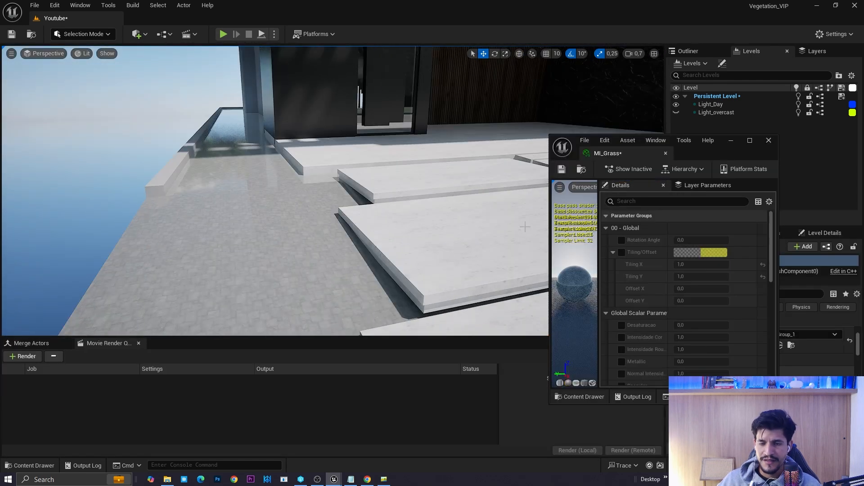
{"action": "left_click_drag", "start_coordinate": [701, 156], "coordinate": [706, 154]}
{"action": "right_click_drag", "start_coordinate": [286, 219], "coordinate": [317, 221]}
Open the Textures folder in the project content
{"action": "key", "text": "ctrl+space"}
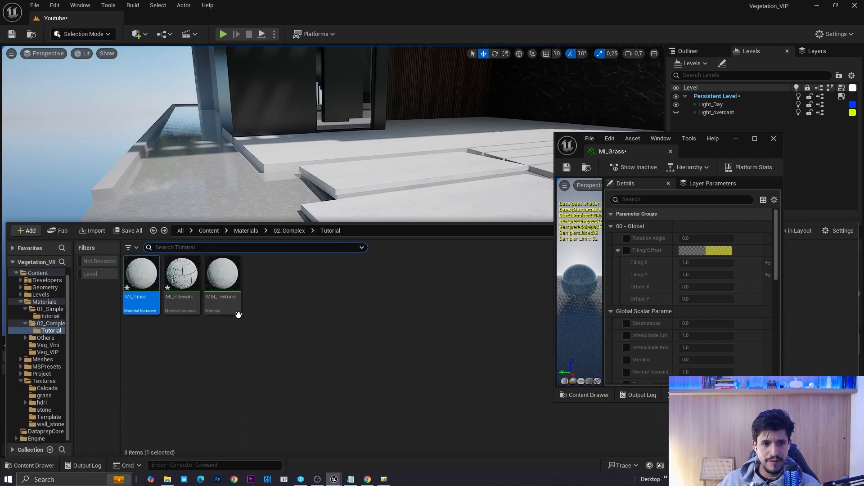
{"action": "left_click", "coordinate": [37, 273]}
{"action": "double_click", "coordinate": [426, 276]}
{"action": "right_click", "coordinate": [404, 300]}
{"action": "left_click", "coordinate": [431, 175]}
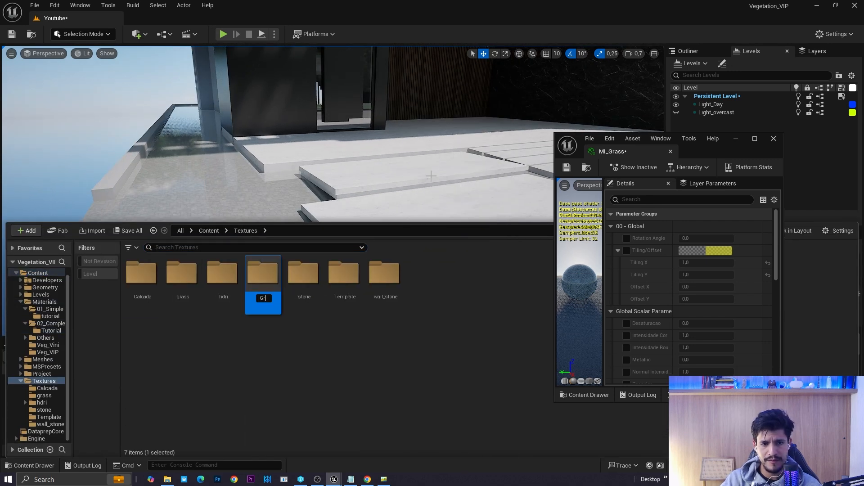
{"action": "key", "text": "Escape"}
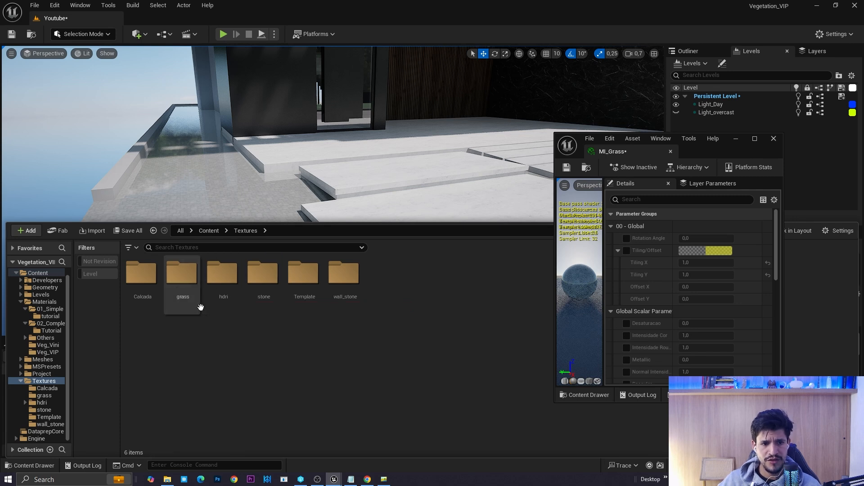
Import the grass base color, normal and roughness images from the grama folder on disk into the project's Textures/grass folder
{"action": "double_click", "coordinate": [198, 305]}
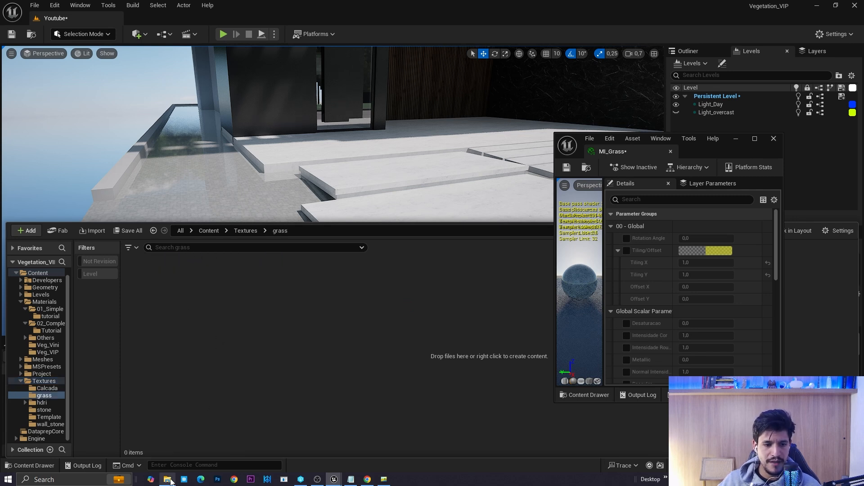
{"action": "left_click", "coordinate": [170, 481]}
{"action": "key", "text": "alt+Up"}
{"action": "left_click", "coordinate": [189, 85]}
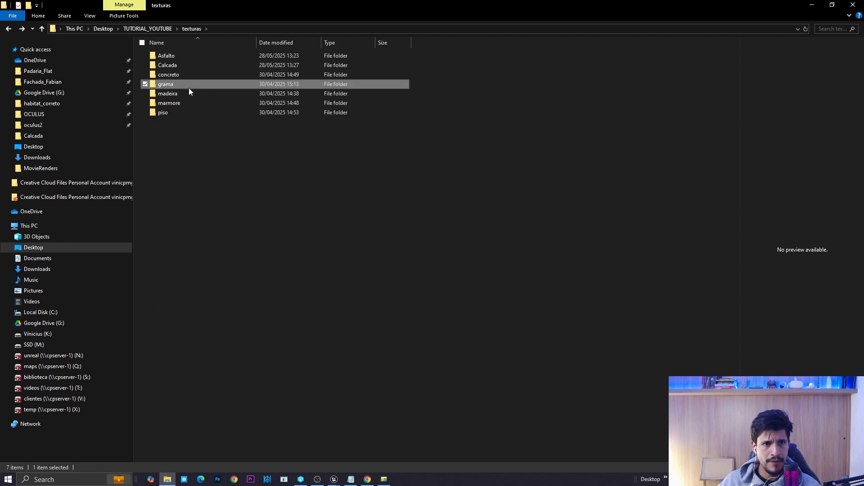
{"action": "double_click", "coordinate": [188, 85]}
{"action": "left_click", "coordinate": [168, 71]}
{"action": "left_click", "coordinate": [263, 63], "text": "ctrl"}
{"action": "left_click", "coordinate": [352, 81], "text": "ctrl"}
{"action": "left_click_drag", "start_coordinate": [282, 103], "coordinate": [254, 313]}
{"action": "key", "text": "alt+Tab"}
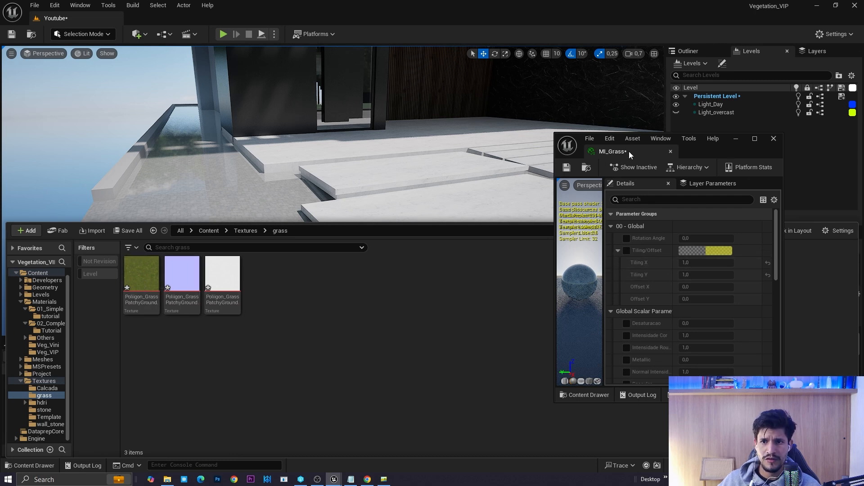
Reposition the MI_Grass editor and enable its Base Color and Textura Roughness overrides
{"action": "left_click_drag", "start_coordinate": [783, 152], "coordinate": [859, 153]}
{"action": "left_click_drag", "start_coordinate": [765, 152], "coordinate": [639, 91]}
{"action": "scroll", "coordinate": [550, 250], "scroll_direction": "down", "scroll_amount": 10}
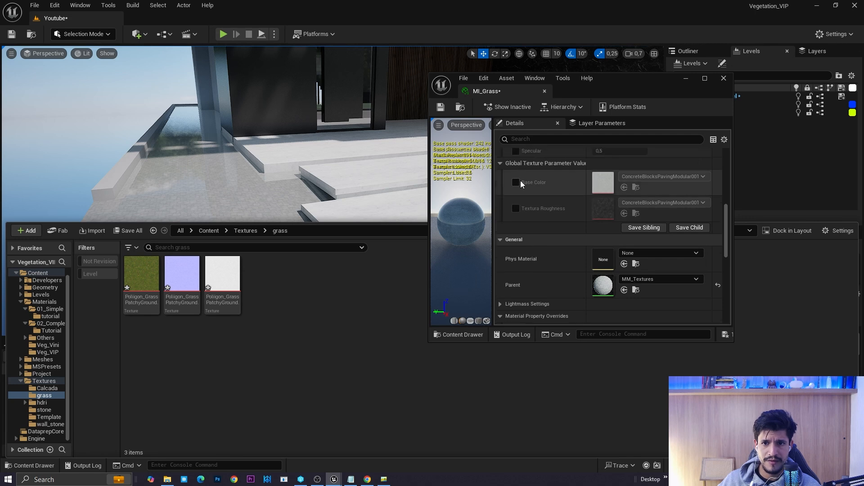
{"action": "left_click", "coordinate": [516, 182]}
{"action": "left_click", "coordinate": [516, 208]}
Assign the Poliigon_GrassPatchyGround_4585 base color and roughness textures to Base Color and Textura Roughness in MI_Grass
{"action": "key", "text": "ctrl+space"}
{"action": "left_click", "coordinate": [144, 280]}
{"action": "left_click_drag", "start_coordinate": [148, 282], "coordinate": [603, 182]}
{"action": "key", "text": "ctrl+space"}
{"action": "left_click_drag", "start_coordinate": [223, 277], "coordinate": [604, 212]}
{"action": "right_click_drag", "start_coordinate": [361, 191], "coordinate": [361, 190]}
{"action": "key", "text": "ctrl+space"}
{"action": "key", "text": "ctrl+space"}
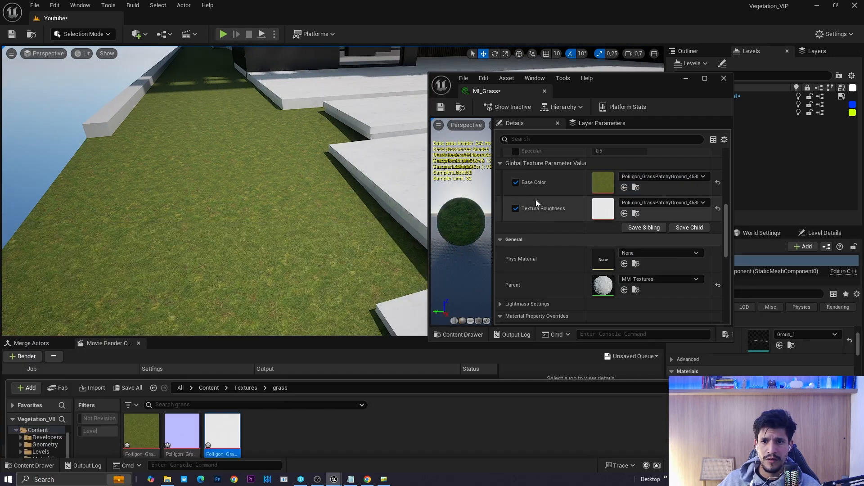
In the parent MM_Textures, convert the normal map texture sample into a parameter named Normal, then save and close the material
{"action": "double_click", "coordinate": [603, 285]}
{"action": "left_click", "coordinate": [705, 79]}
{"action": "scroll", "coordinate": [531, 267], "scroll_direction": "up", "scroll_amount": 6}
{"action": "right_click", "coordinate": [379, 315]}
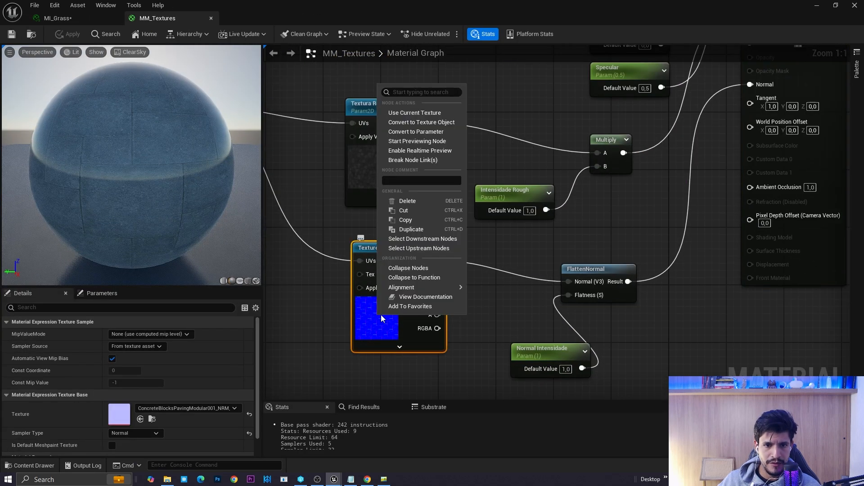
{"action": "left_click", "coordinate": [413, 132]}
{"action": "type", "text": "Norma"}
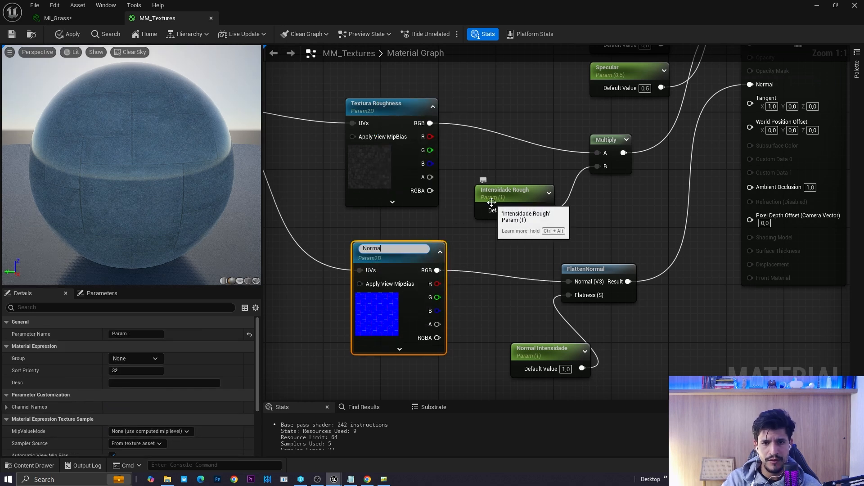
{"action": "type", "text": "l"}
{"action": "key", "text": "Return"}
{"action": "left_click", "coordinate": [16, 35]}
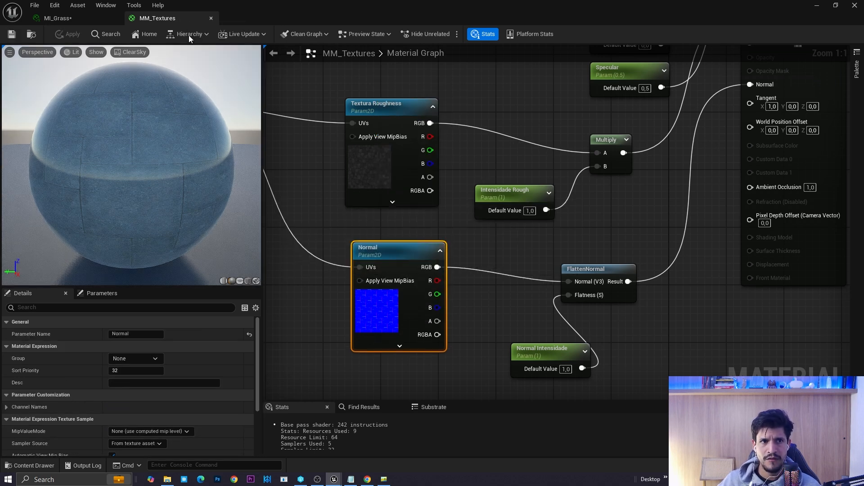
{"action": "left_click", "coordinate": [211, 18]}
Enable the Normal override in MI_Grass and assign the grass normal texture to it
{"action": "scroll", "coordinate": [280, 188], "scroll_direction": "up", "scroll_amount": 2}
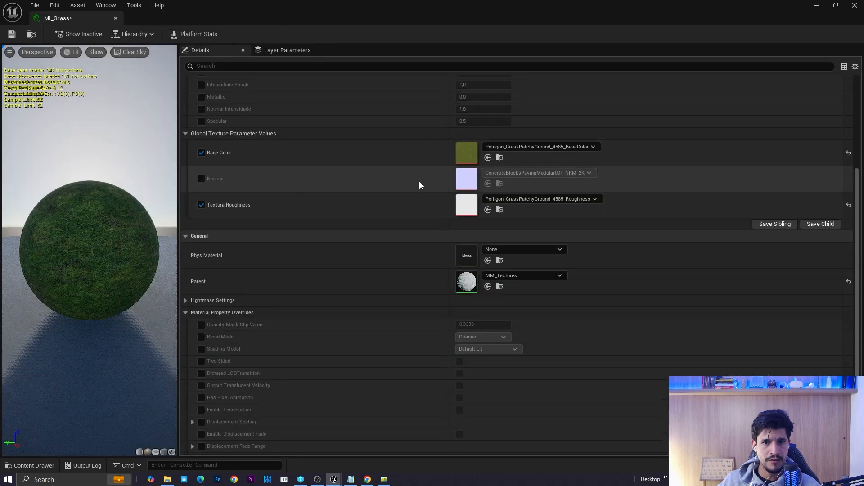
{"action": "left_click", "coordinate": [201, 180]}
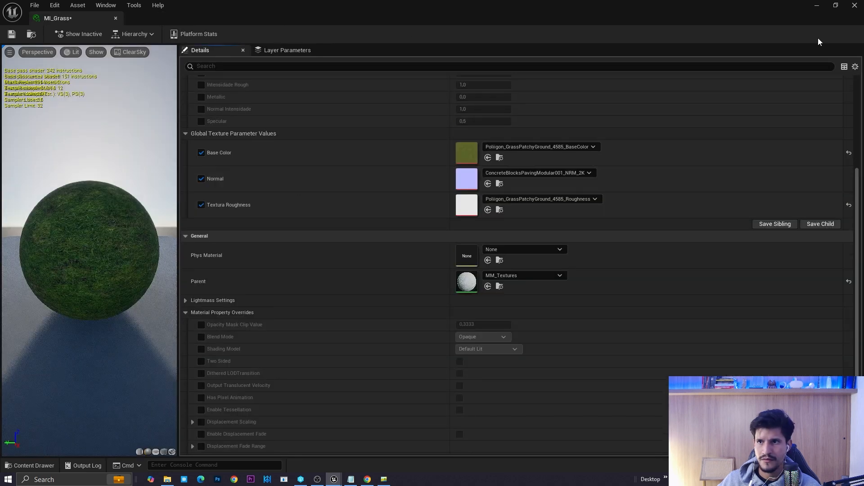
{"action": "left_click", "coordinate": [835, 5]}
{"action": "key", "text": "ctrl+space"}
{"action": "key", "text": "alt+Left"}
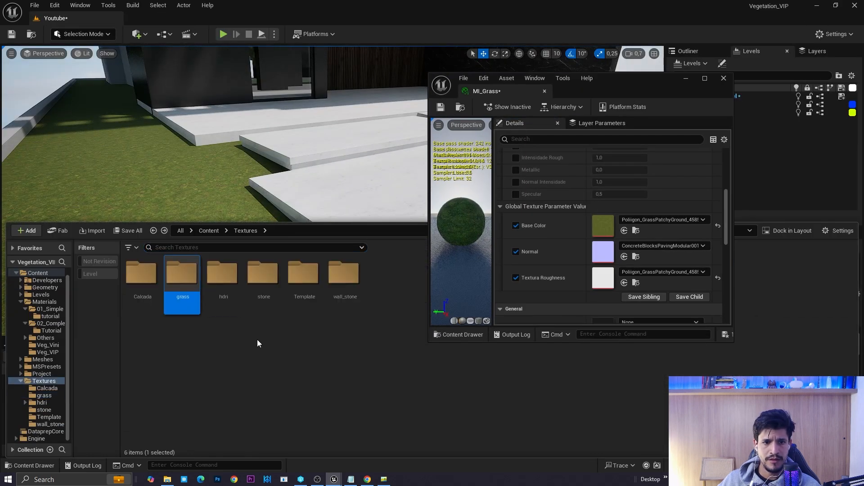
{"action": "key", "text": "alt+Right"}
{"action": "left_click", "coordinate": [182, 276]}
{"action": "left_click_drag", "start_coordinate": [181, 275], "coordinate": [603, 251]}
{"action": "key", "text": "ctrl+space"}
Enable the Tiling/Offset override in MI_Grass and try a tiling of 0.35
{"action": "right_click_drag", "start_coordinate": [216, 194], "coordinate": [261, 201]}
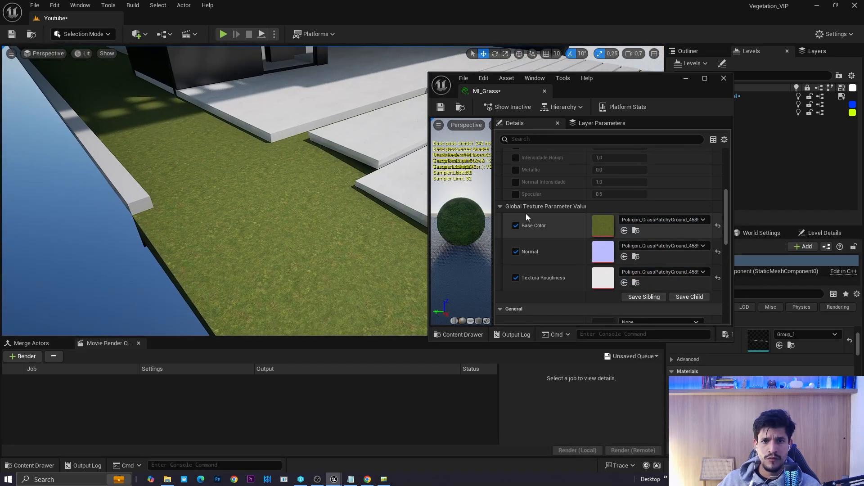
{"action": "scroll", "coordinate": [728, 202], "scroll_direction": "up", "scroll_amount": 5}
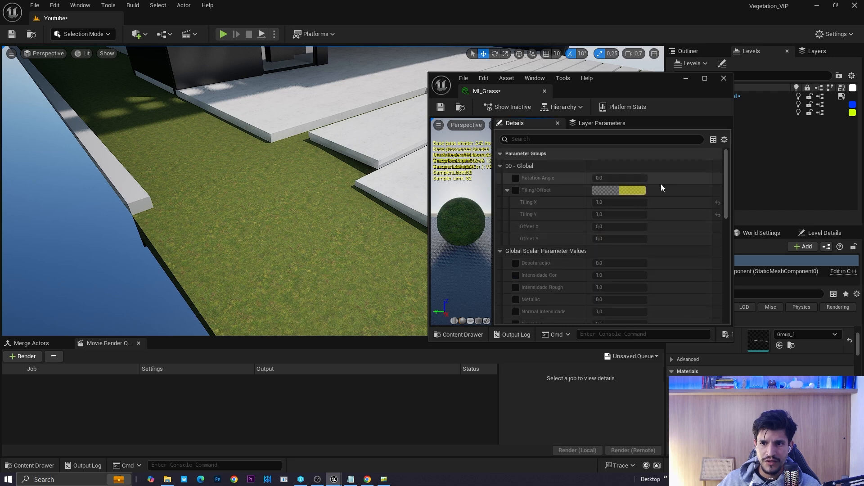
{"action": "left_click", "coordinate": [516, 191]}
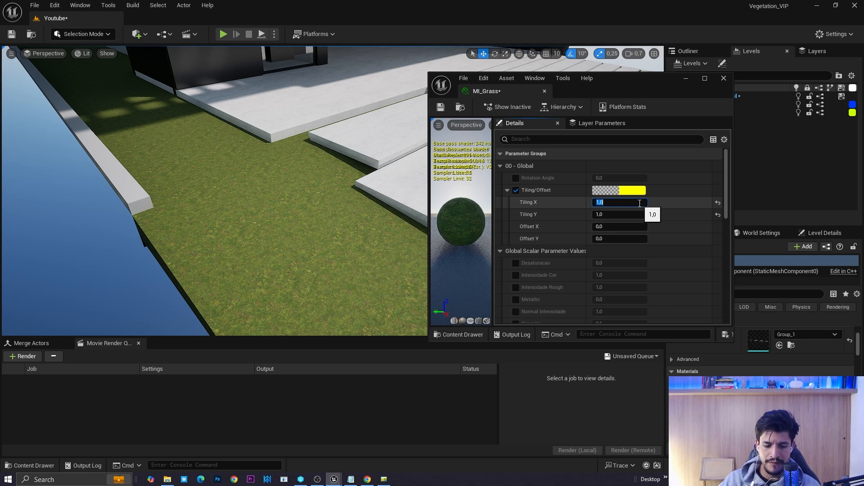
{"action": "key", "text": "Tab"}
{"action": "type", "text": "0.35"}
{"action": "key", "text": "Return"}
Set Tiling X and Tiling Y of MI_Grass to 0.2 and check the grass scale in front of the house
{"action": "right_click_drag", "start_coordinate": [357, 168], "coordinate": [292, 168]}
{"action": "left_click", "coordinate": [615, 204]}
{"action": "key", "text": "Tab"}
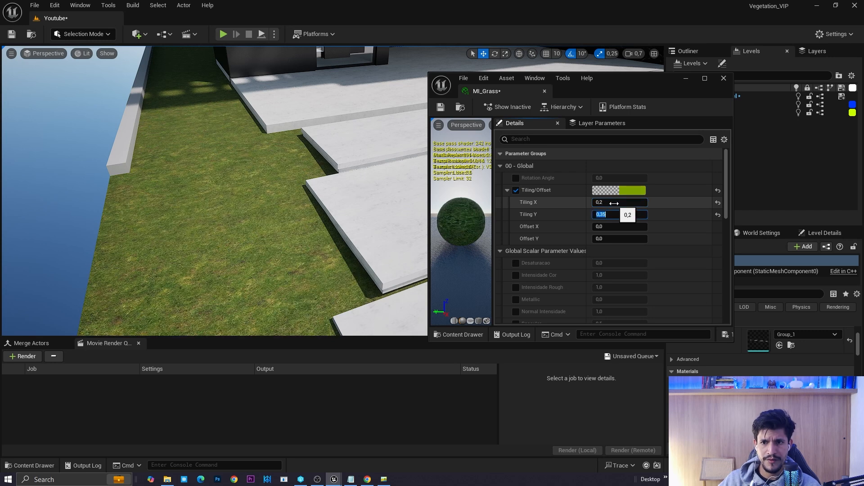
{"action": "type", "text": "0.2"}
{"action": "key", "text": "Return"}
{"action": "right_click_drag", "start_coordinate": [325, 215], "coordinate": [326, 215]}
{"action": "right_click_drag", "start_coordinate": [228, 254], "coordinate": [228, 255]}
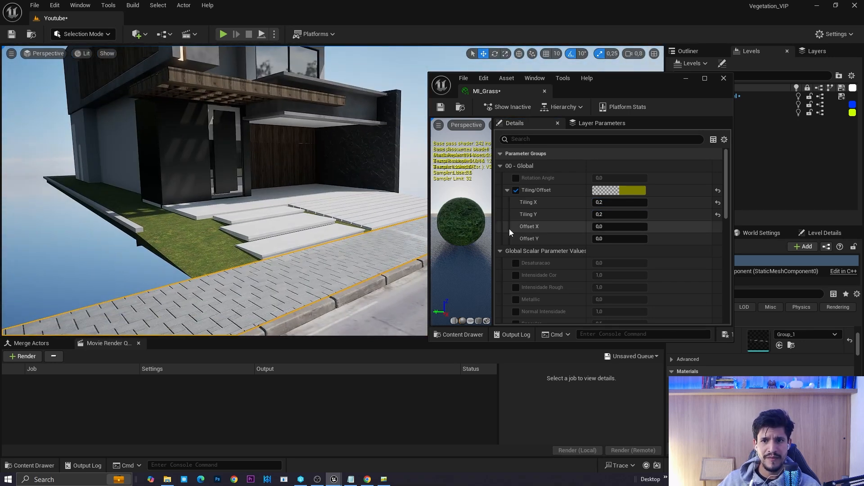
Enable the Desaturacao override in MI_Grass and test values of 0.5, -0.5 and 1
{"action": "scroll", "coordinate": [544, 266], "scroll_direction": "down", "scroll_amount": 1}
{"action": "left_click", "coordinate": [516, 249]}
{"action": "left_click", "coordinate": [620, 249]}
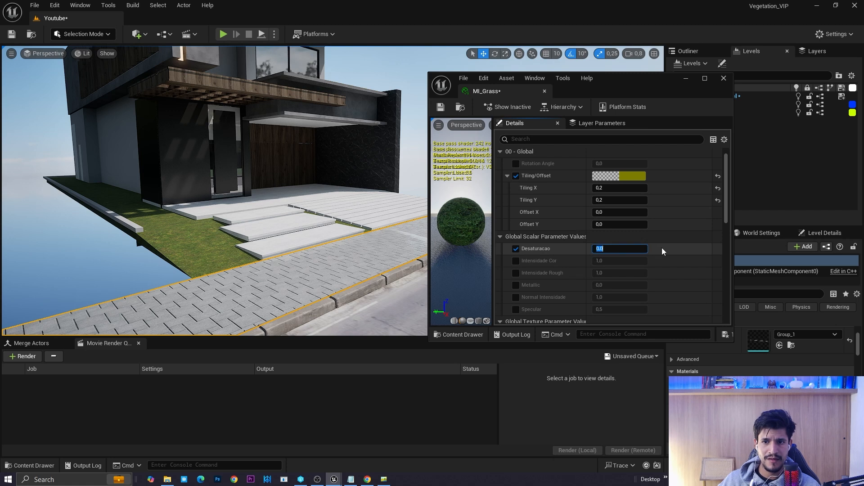
{"action": "type", "text": "0.5"}
{"action": "key", "text": "Return"}
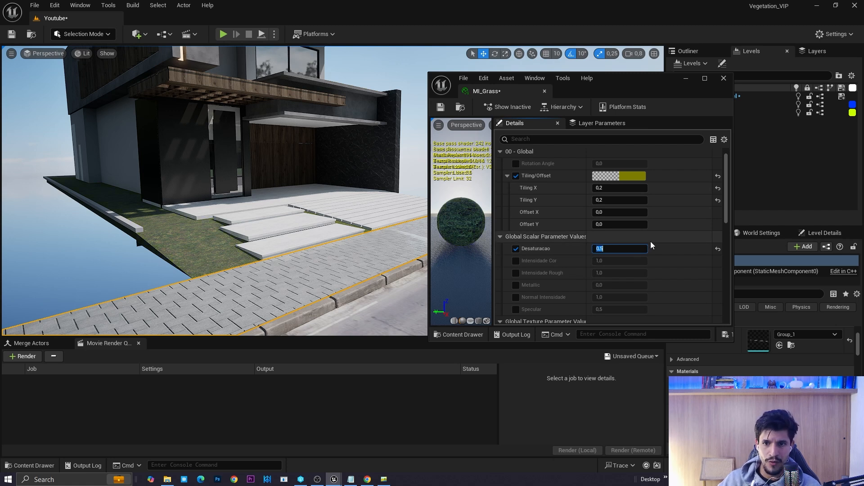
{"action": "type", "text": "-0.5"}
{"action": "key", "text": "Return"}
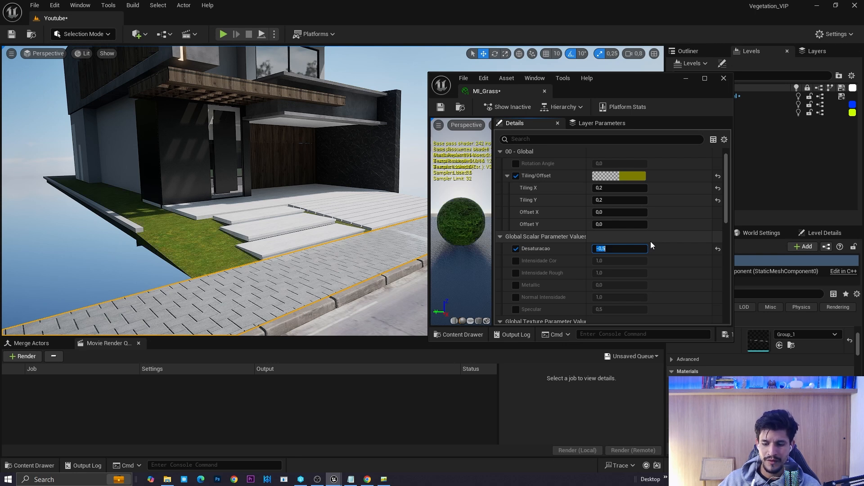
{"action": "type", "text": "1"}
{"action": "key", "text": "Return"}
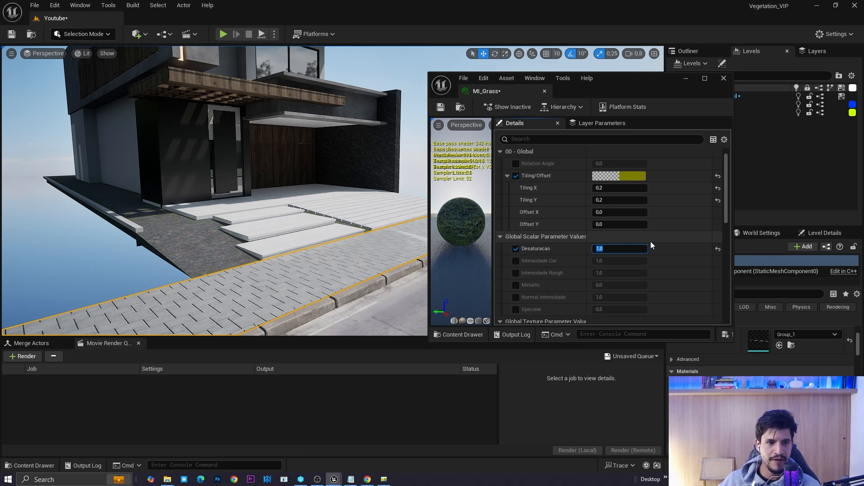
Inspect the desaturated lawn and set Desaturacao of MI_Grass to -0.2
{"action": "key", "text": "w"}
{"action": "right_click_drag", "start_coordinate": [203, 215], "coordinate": [185, 220]}
{"action": "left_click", "coordinate": [602, 249]}
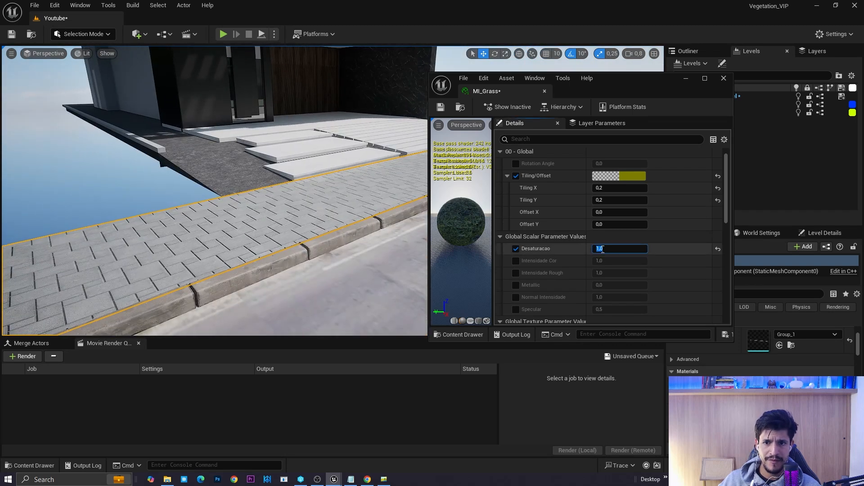
{"action": "key", "text": "d"}
{"action": "right_click_drag", "start_coordinate": [324, 198], "coordinate": [282, 180]}
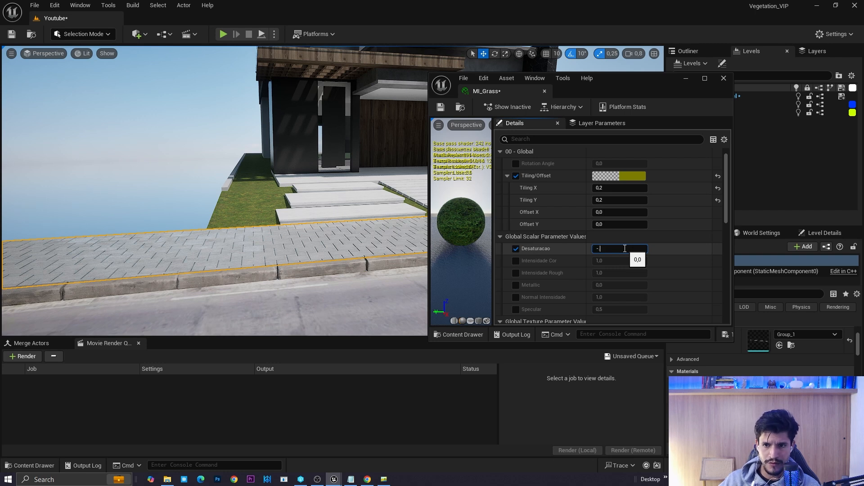
{"action": "key", "text": "Return"}
Examine the lawn color and paving around the entrance slabs from several distances
{"action": "key", "text": "s"}
{"action": "scroll", "coordinate": [266, 220], "scroll_direction": "up", "scroll_amount": 1}
{"action": "right_click_drag", "start_coordinate": [266, 220], "coordinate": [322, 208]}
{"action": "key", "text": "g"}
{"action": "right_click_drag", "start_coordinate": [211, 224], "coordinate": [212, 227]}
{"action": "key", "text": "w"}
{"action": "right_click_drag", "start_coordinate": [216, 194], "coordinate": [225, 221]}
{"action": "key", "text": "w"}
{"action": "key", "text": "s"}
{"action": "scroll", "coordinate": [198, 196], "scroll_direction": "up", "scroll_amount": 1}
{"action": "key", "text": "w"}
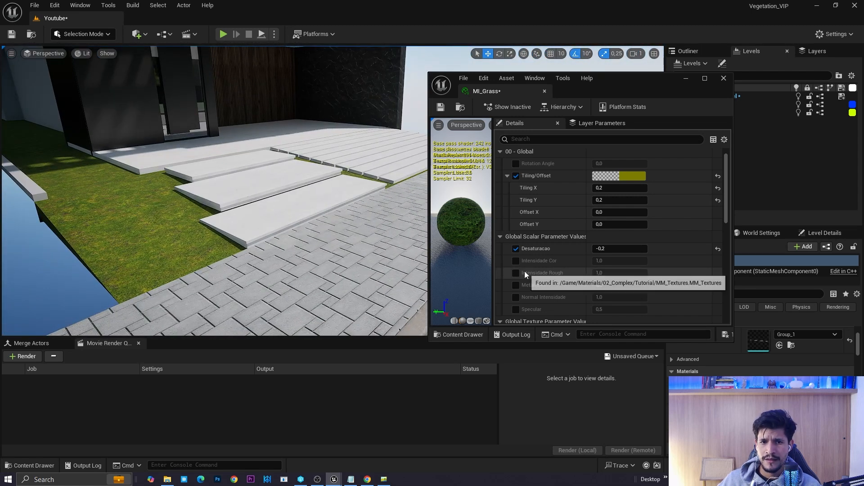
Enable the Intensidade Cor override in MI_Grass, test values of 3 and 2, and set Desaturacao to -0.1
{"action": "type", "text": "3"}
{"action": "key", "text": "Return"}
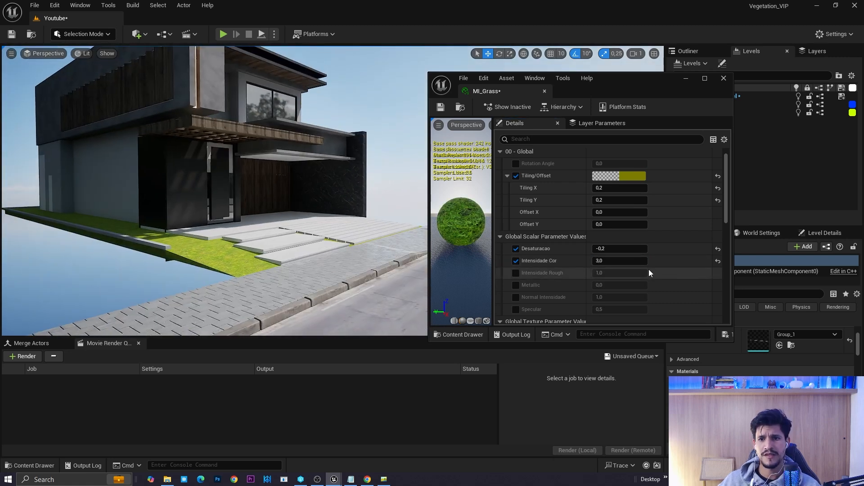
{"action": "type", "text": "2"}
{"action": "key", "text": "Return"}
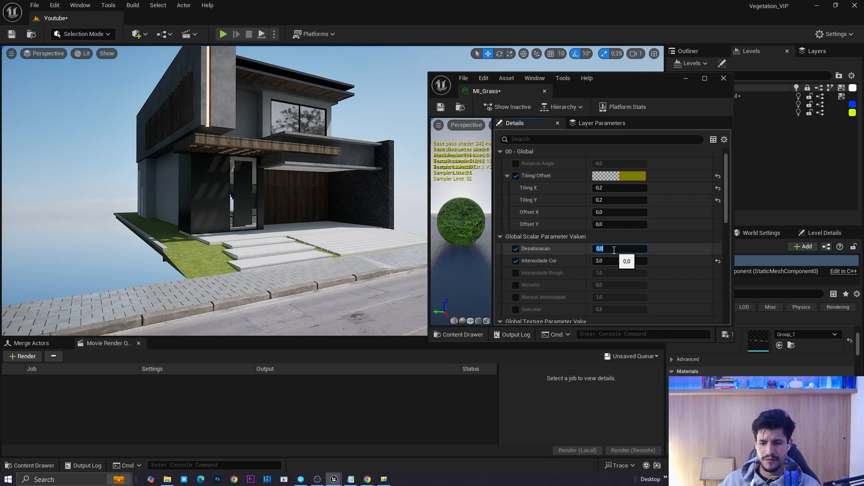
{"action": "right_click_drag", "start_coordinate": [333, 212], "coordinate": [253, 221]}
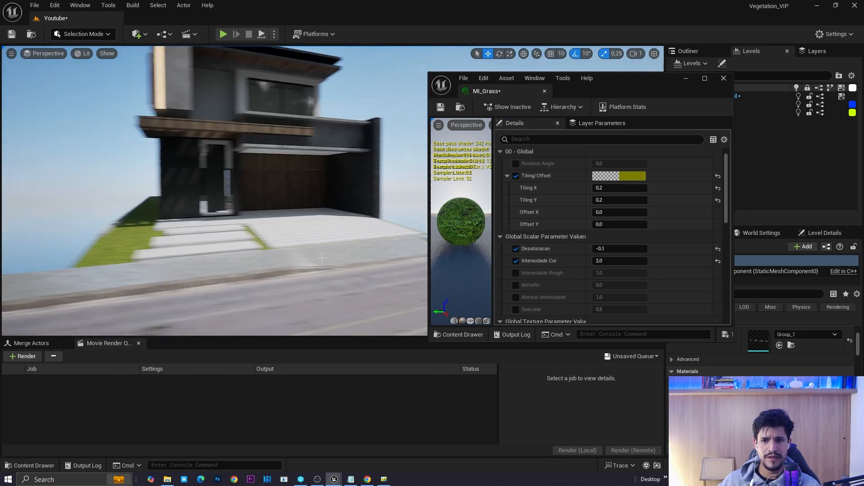
{"action": "right_click_drag", "start_coordinate": [342, 225], "coordinate": [270, 224]}
Set Intensidade Cor of MI_Grass to 1.5 and check the lawn in front of the house
{"action": "left_click", "coordinate": [595, 260]}
{"action": "key", "text": "s"}
{"action": "scroll", "coordinate": [301, 221], "scroll_direction": "down", "scroll_amount": 1}
{"action": "key", "text": "d"}
{"action": "key", "text": "w"}
{"action": "scroll", "coordinate": [307, 224], "scroll_direction": "up", "scroll_amount": 1}
{"action": "key", "text": "a"}
{"action": "key", "text": "d"}
{"action": "key", "text": "w"}
{"action": "right_click_drag", "start_coordinate": [411, 191], "coordinate": [416, 209]}
{"action": "key", "text": "a"}
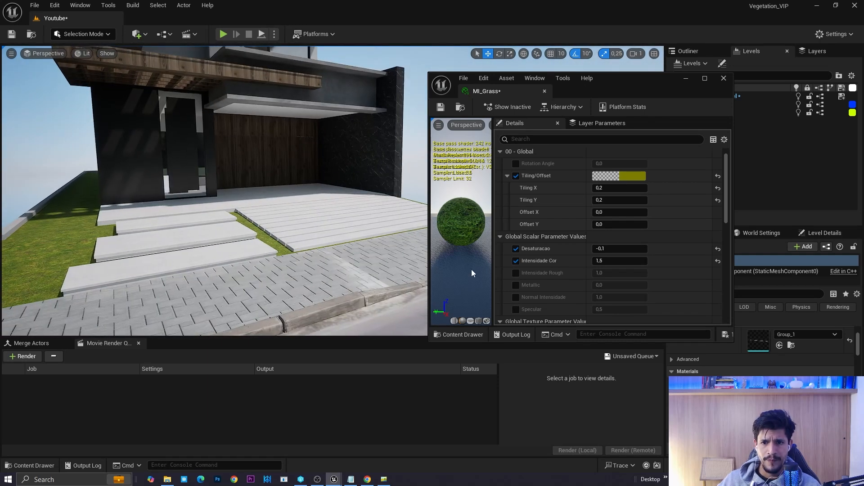
Enable the Intensidade Rough override in MI_Grass, test 2,0 on the lawn, and set it to 1,0
{"action": "left_click", "coordinate": [516, 273]}
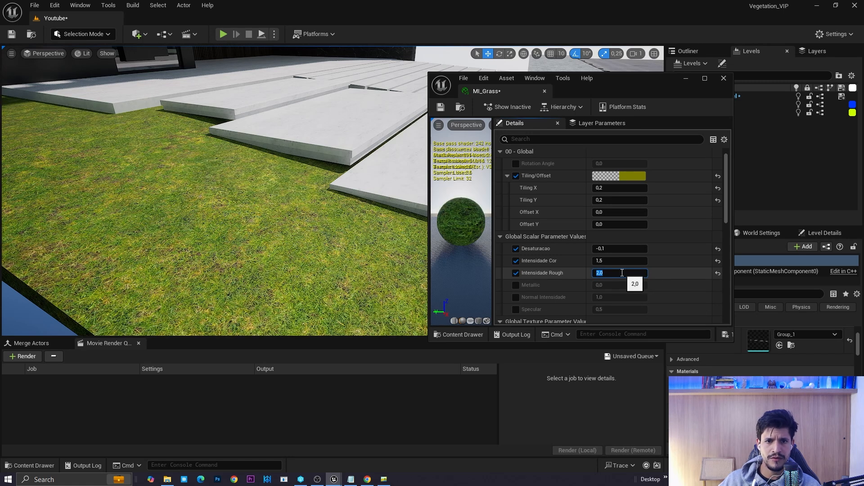
{"action": "scroll", "coordinate": [315, 271], "scroll_direction": "down", "scroll_amount": 1}
{"action": "key", "text": "s"}
{"action": "right_click_drag", "start_coordinate": [314, 271], "coordinate": [314, 272]}
{"action": "key", "text": "w"}
{"action": "scroll", "coordinate": [315, 272], "scroll_direction": "down", "scroll_amount": 2}
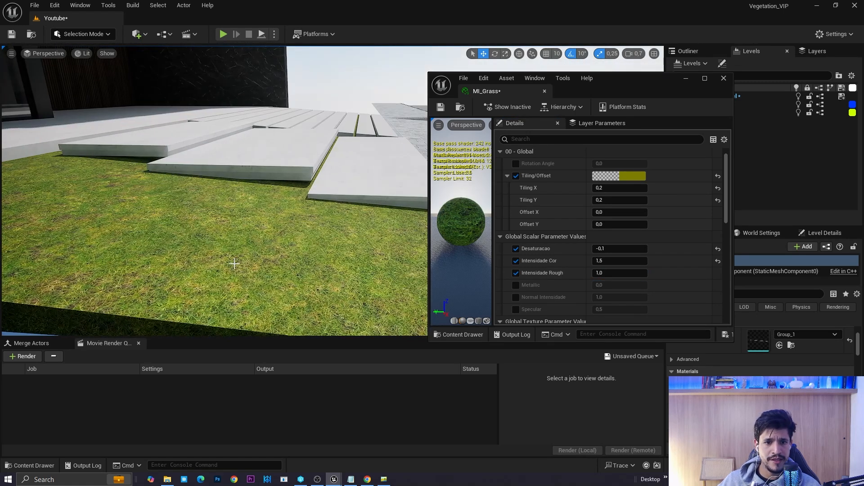
Select the paved sidewalk, open its MI_Sidewalk material instance and bring its scalar and texture parameters into view
{"action": "left_click", "coordinate": [314, 271]}
{"action": "right_click_drag", "start_coordinate": [307, 299], "coordinate": [307, 299]}
{"action": "key", "text": "w"}
{"action": "left_click", "coordinate": [307, 299]}
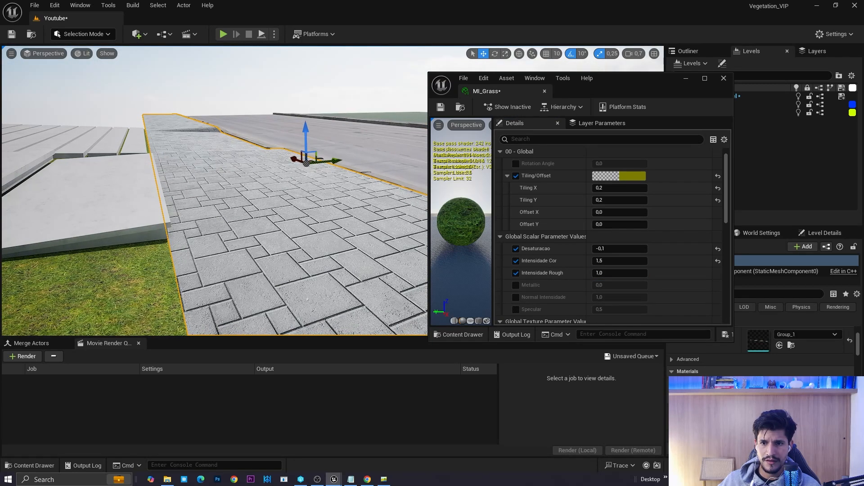
{"action": "double_click", "coordinate": [758, 391]}
{"action": "scroll", "coordinate": [568, 260], "scroll_direction": "down", "scroll_amount": 4}
{"action": "left_click", "coordinate": [706, 79]}
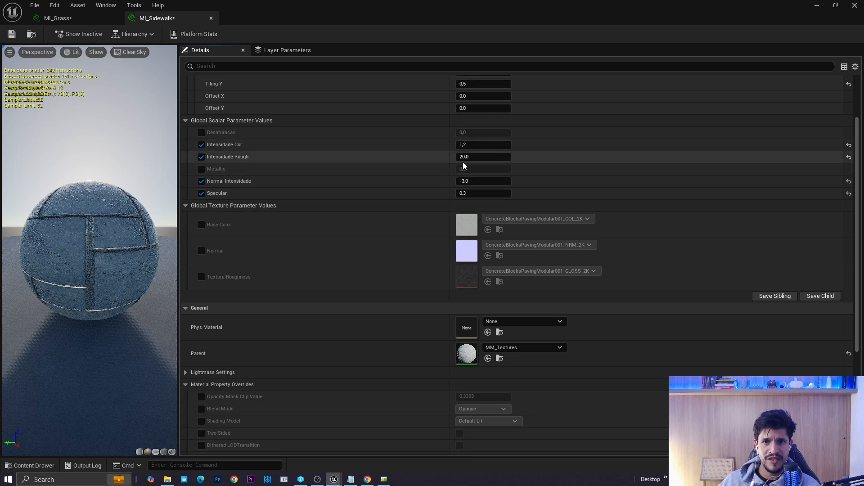
Compare the scalar and texture parameters of MI_Grass with those of MI_Sidewalk
{"action": "left_click", "coordinate": [836, 6]}
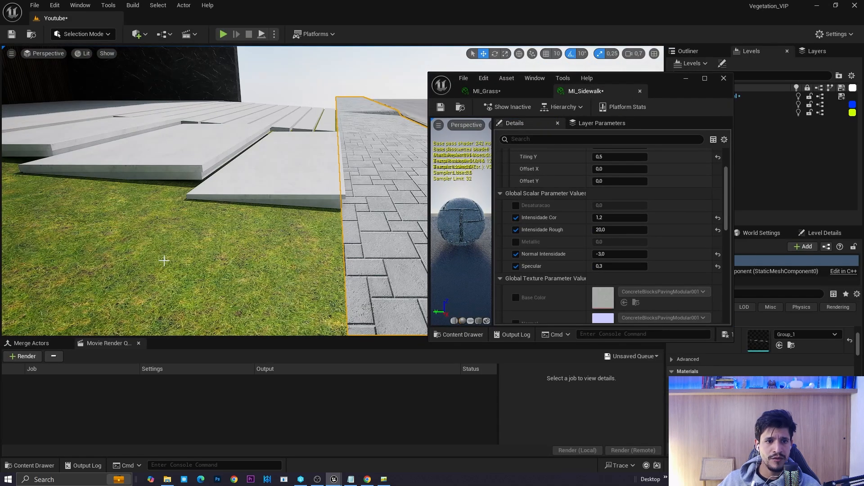
{"action": "left_click", "coordinate": [492, 93]}
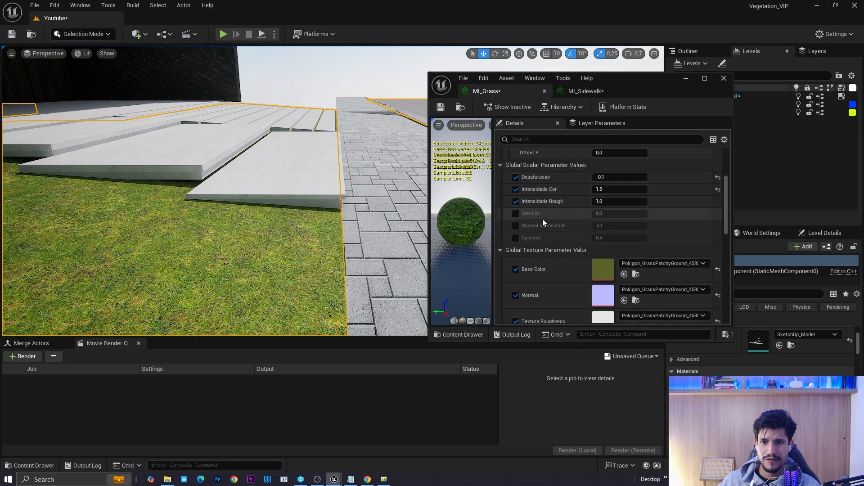
{"action": "scroll", "coordinate": [557, 261], "scroll_direction": "down", "scroll_amount": 3}
{"action": "left_click", "coordinate": [585, 91]}
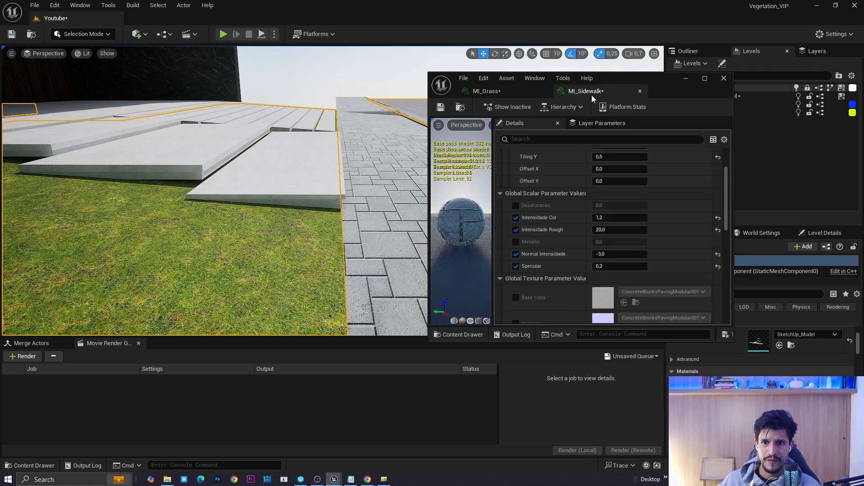
{"action": "scroll", "coordinate": [569, 254], "scroll_direction": "down", "scroll_amount": 3}
Enable the Textura Roughness override in MI_Sidewalk and duplicate its ConcreteBlocksPavingModular001_GLOSS_2K texture in the Calcada folder
{"action": "right_click_drag", "start_coordinate": [382, 257], "coordinate": [437, 260]}
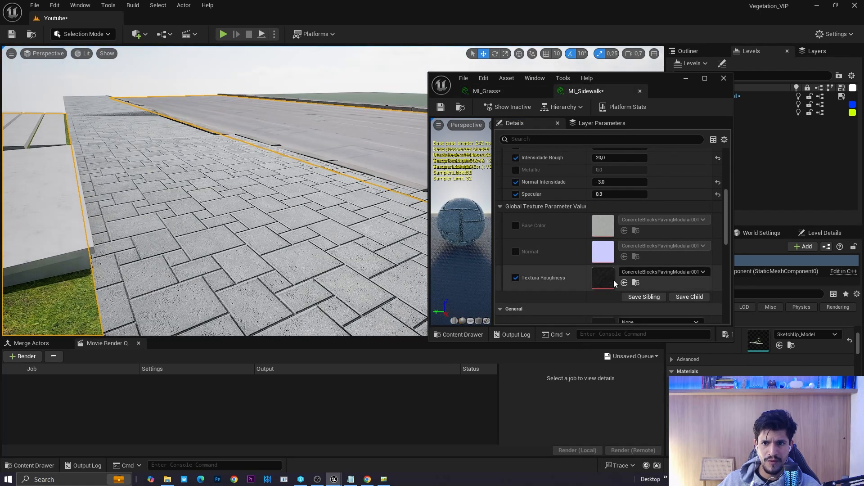
{"action": "left_click", "coordinate": [636, 283]}
{"action": "left_click", "coordinate": [705, 79]}
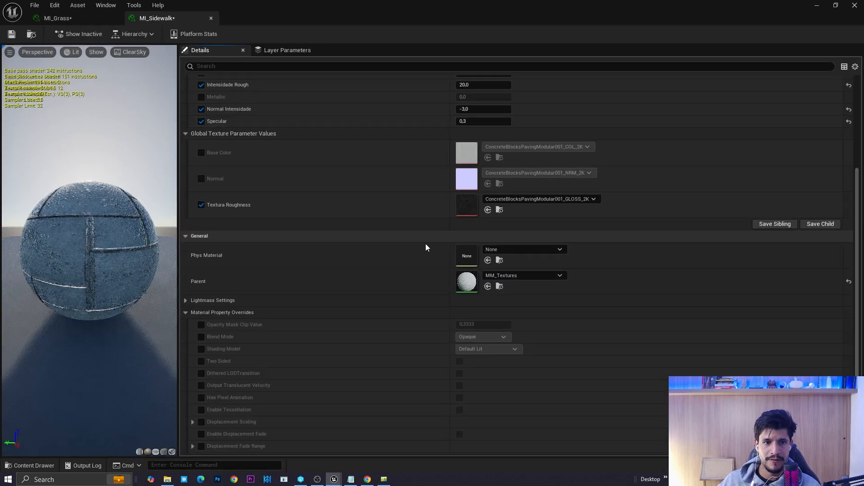
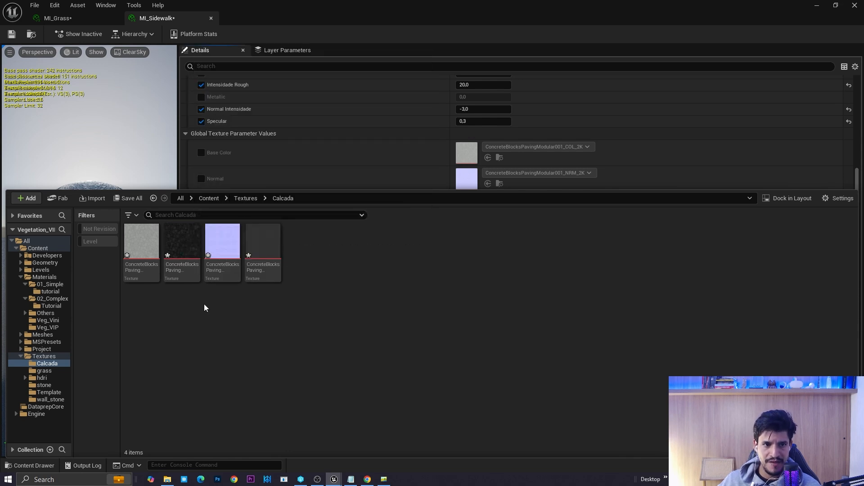
{"action": "right_click", "coordinate": [179, 252]}
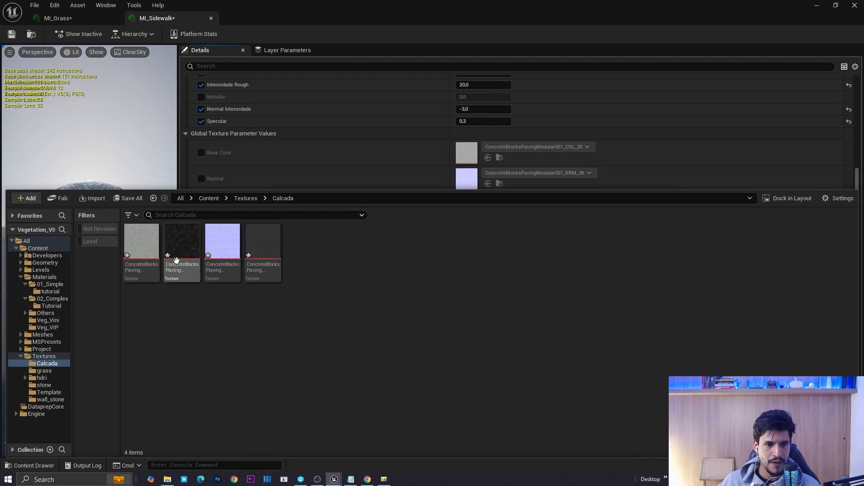
{"action": "left_click", "coordinate": [212, 306]}
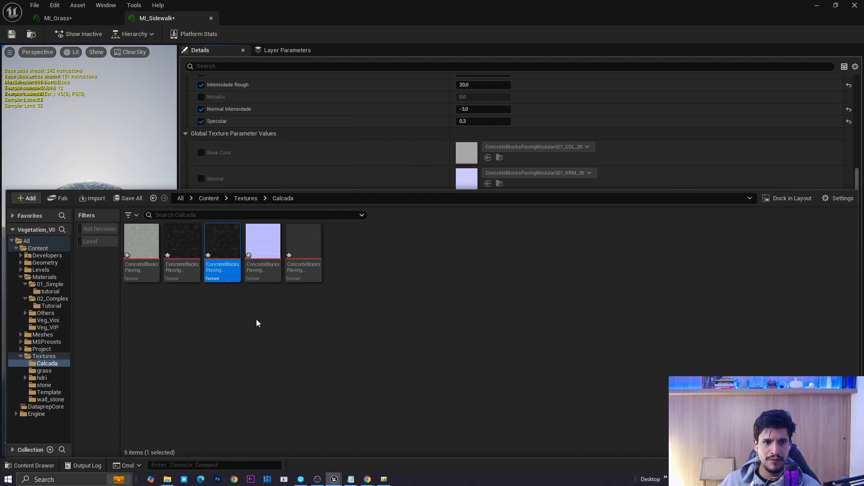
Open the duplicated gloss texture and set its Brightness Curve to 0,2
{"action": "left_click", "coordinate": [835, 5]}
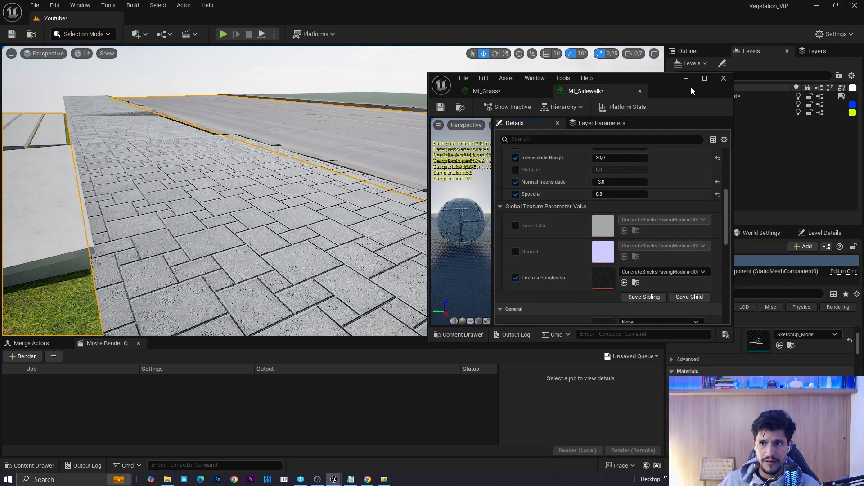
{"action": "double_click", "coordinate": [692, 90]}
{"action": "key", "text": "ctrl+space"}
{"action": "double_click", "coordinate": [238, 248]}
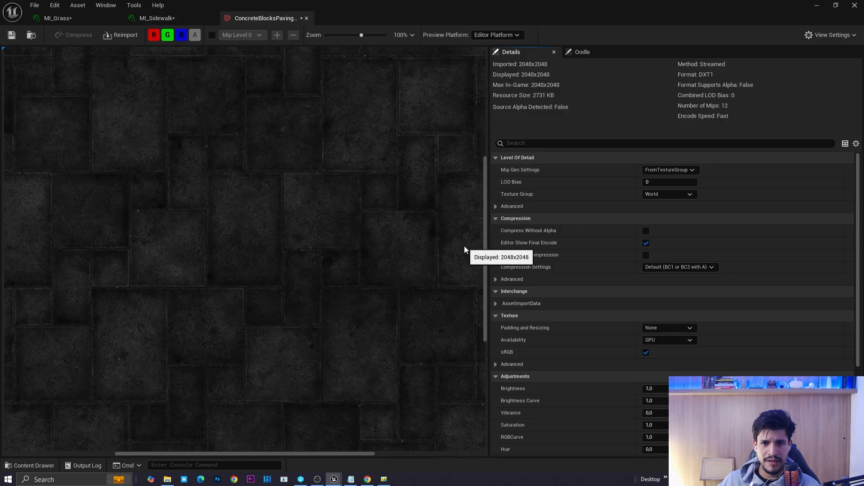
{"action": "scroll", "coordinate": [366, 300], "scroll_direction": "down", "scroll_amount": 4}
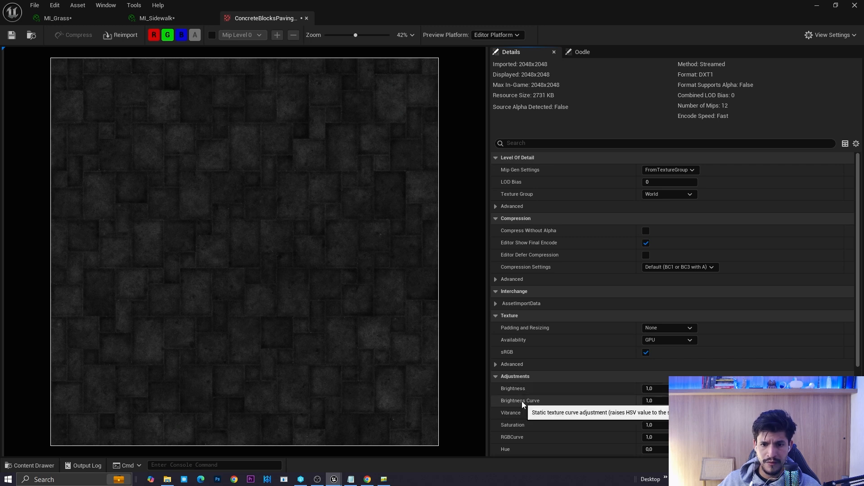
{"action": "left_click", "coordinate": [653, 404]}
{"action": "type", "text": "0,2"}
{"action": "key", "text": "Return"}
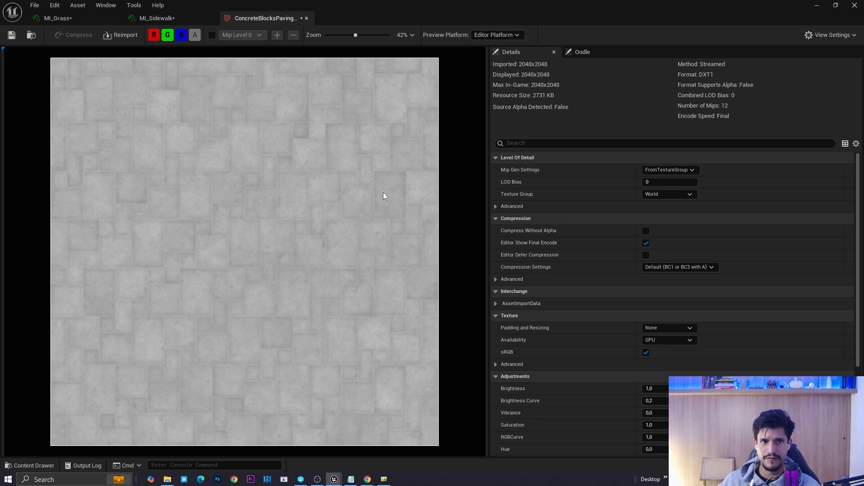
{"action": "left_click", "coordinate": [836, 5]}
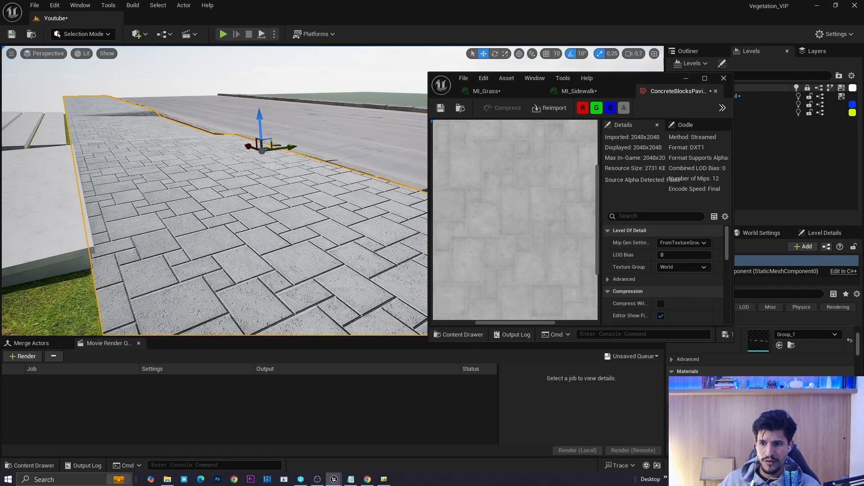
Assign ConcreteBlocksPavingModular001_GLOSS_2K1 from the Calcada folder as the Textura Roughness of MI_Sidewalk
{"action": "left_click", "coordinate": [579, 91]}
{"action": "left_click", "coordinate": [705, 78]}
{"action": "scroll", "coordinate": [284, 210], "scroll_direction": "up", "scroll_amount": 2}
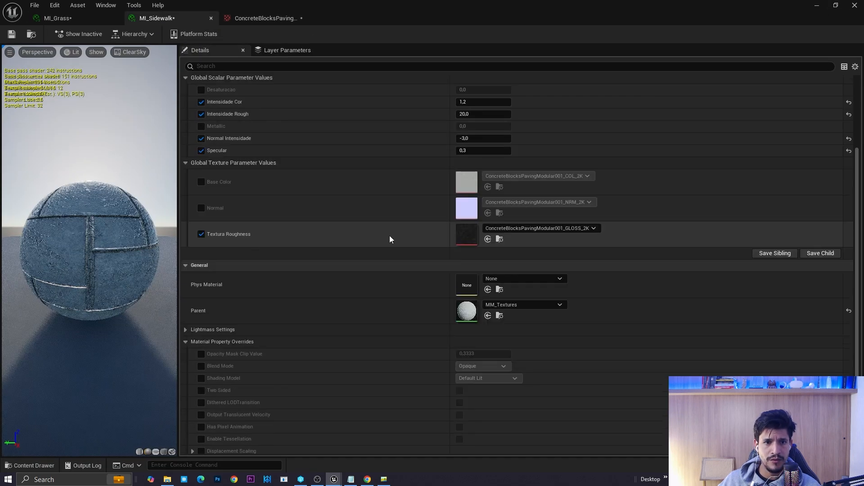
{"action": "key", "text": "ctrl+space"}
{"action": "left_click", "coordinate": [228, 291]}
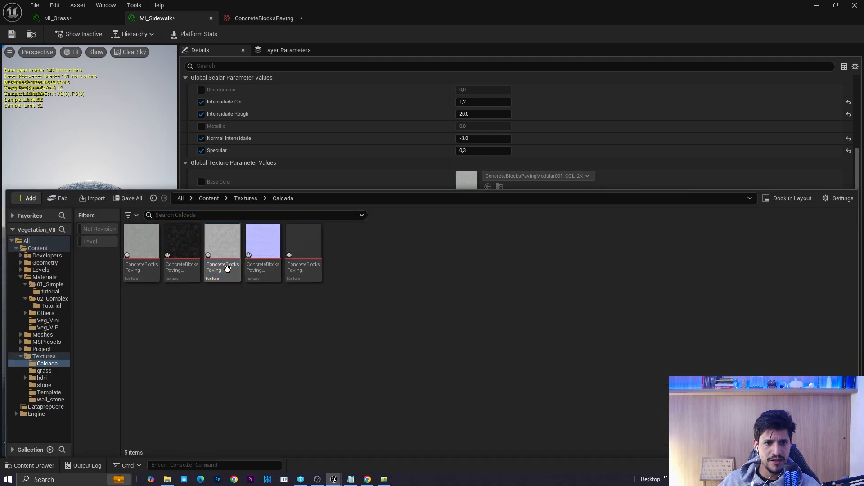
{"action": "mouse_move", "coordinate": [221, 261]}
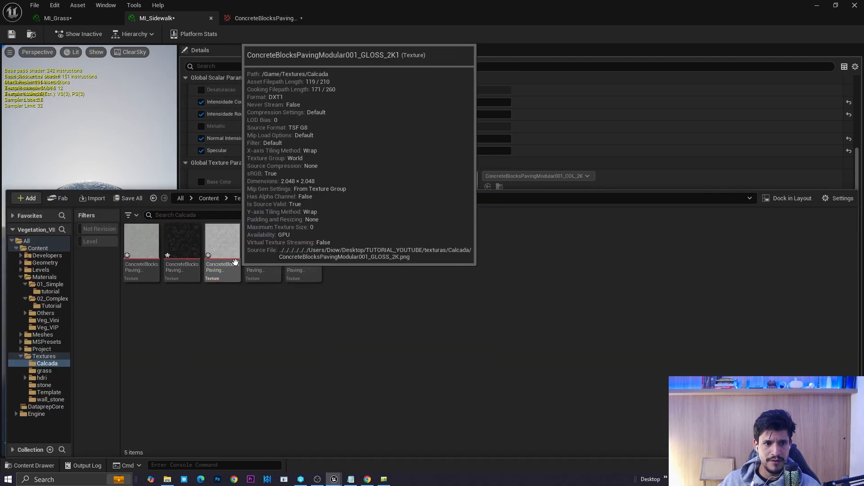
{"action": "left_click", "coordinate": [232, 256]}
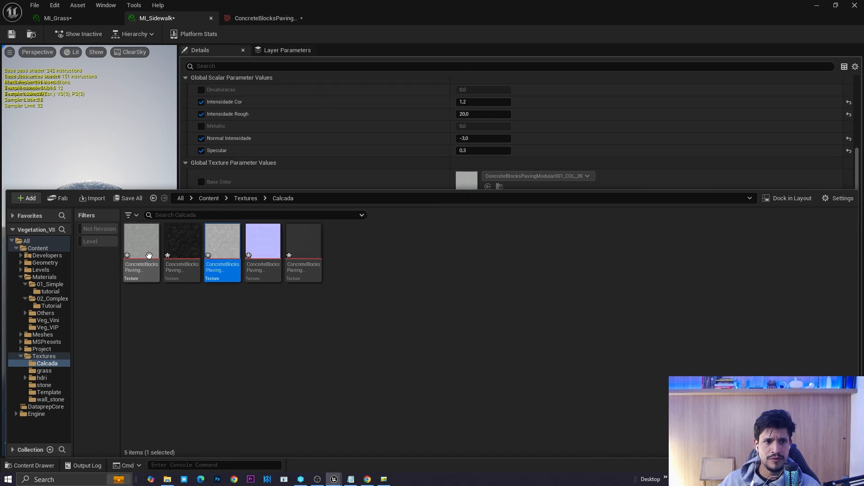
{"action": "mouse_move", "coordinate": [177, 255]}
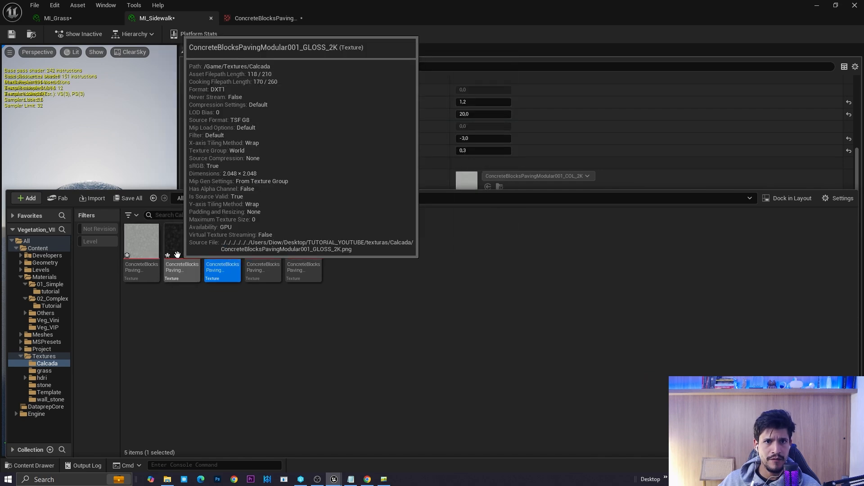
{"action": "key", "text": "ctrl+space"}
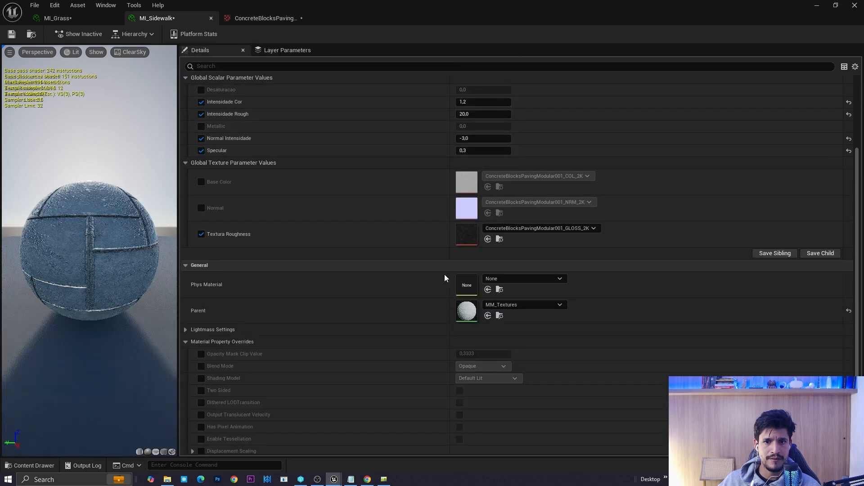
{"action": "left_click", "coordinate": [488, 239]}
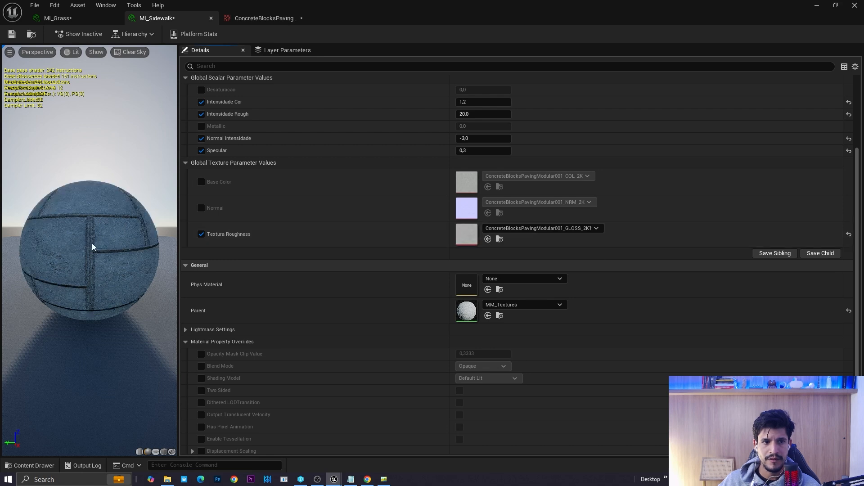
{"action": "left_click", "coordinate": [835, 5]}
Try Intensidade Rough values of 5 and 1,0 in MI_Sidewalk while checking the paving's reflections
{"action": "right_click_drag", "start_coordinate": [391, 164], "coordinate": [376, 178]}
{"action": "scroll", "coordinate": [593, 228], "scroll_direction": "up", "scroll_amount": 2}
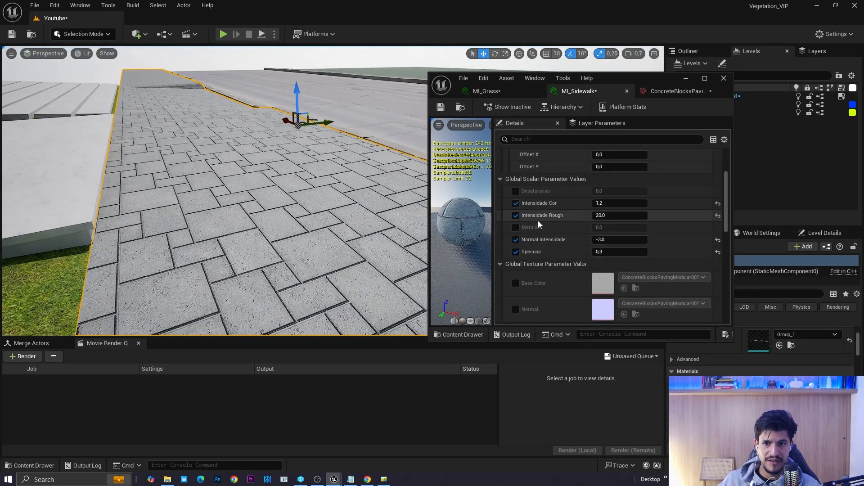
{"action": "left_click", "coordinate": [608, 215]}
{"action": "type", "text": "5"}
{"action": "key", "text": "Return"}
{"action": "key", "text": "a"}
{"action": "mouse_move", "coordinate": [221, 272]}
{"action": "right_mouse_down"}
{"action": "mouse_move", "coordinate": [234, 273]}
{"action": "mouse_move", "coordinate": [211, 268]}
{"action": "mouse_move", "coordinate": [219, 266]}
{"action": "right_mouse_up"}
{"action": "scroll", "coordinate": [234, 273], "scroll_direction": "down", "scroll_amount": 1}
{"action": "key", "text": "d"}
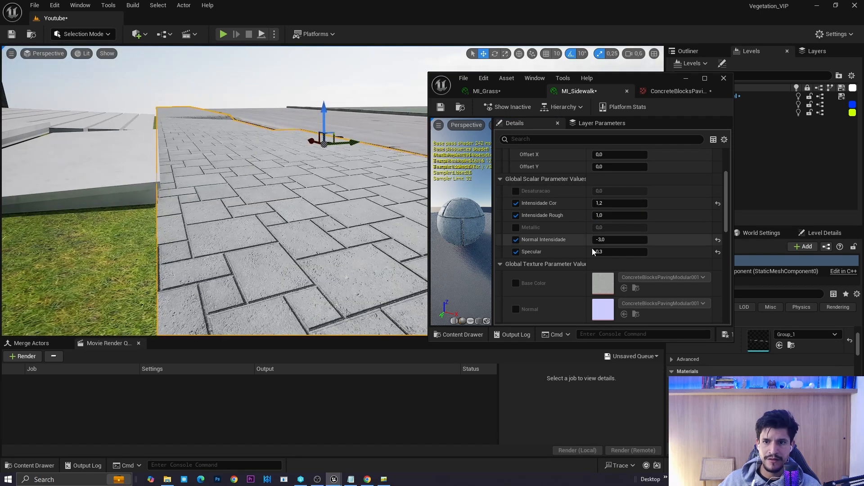
Try lower Intensidade Rough values of 0,5 and 0,2 in MI_Sidewalk
{"action": "left_click", "coordinate": [622, 217]}
{"action": "type", "text": "0,5"}
{"action": "key", "text": "Return"}
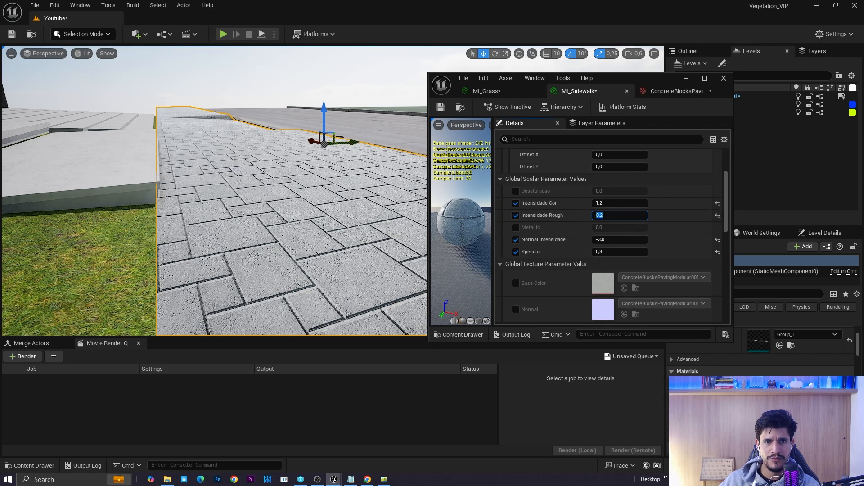
Test a Specular value of 0,6 on the sidewalk material and set it to 0,05
{"action": "right_click_drag", "start_coordinate": [359, 225], "coordinate": [299, 225]}
{"action": "key", "text": "d"}
{"action": "scroll", "coordinate": [359, 225], "scroll_direction": "down", "scroll_amount": 1}
{"action": "key", "text": "a"}
{"action": "left_click", "coordinate": [600, 252]}
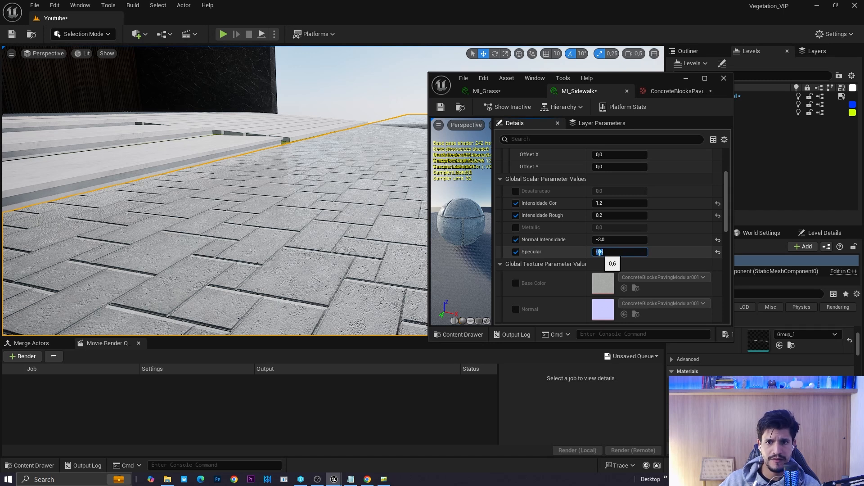
{"action": "key", "text": "Return"}
Set the Intensidade Rough of MI_Sidewalk to 0,5 and check the paving from several viewpoints
{"action": "left_click", "coordinate": [614, 217]}
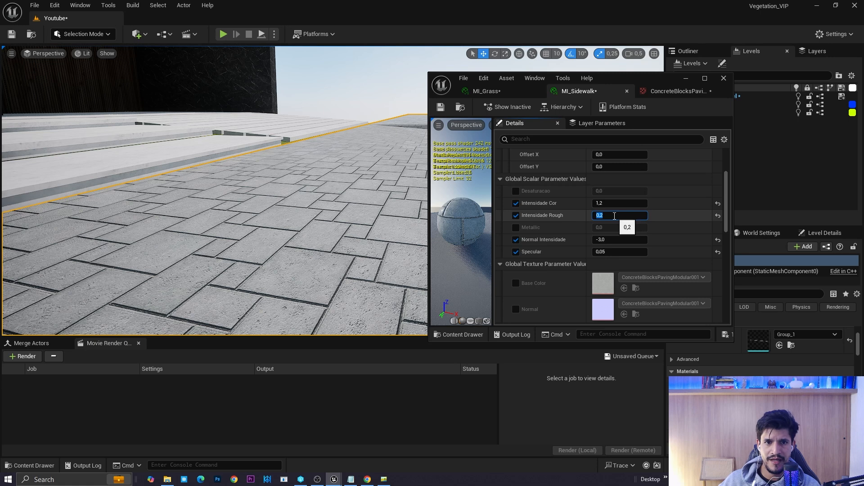
{"action": "key", "text": "s"}
{"action": "scroll", "coordinate": [305, 151], "scroll_direction": "up", "scroll_amount": 3}
{"action": "right_click_drag", "start_coordinate": [305, 150], "coordinate": [381, 211]}
{"action": "key", "text": "w"}
{"action": "key", "text": "s"}
{"action": "key", "text": "d"}
{"action": "scroll", "coordinate": [221, 176], "scroll_direction": "down", "scroll_amount": 3}
{"action": "key", "text": "s"}
{"action": "key", "text": "g"}
{"action": "key", "text": "w"}
{"action": "scroll", "coordinate": [292, 180], "scroll_direction": "up", "scroll_amount": 3}
{"action": "key", "text": "s"}
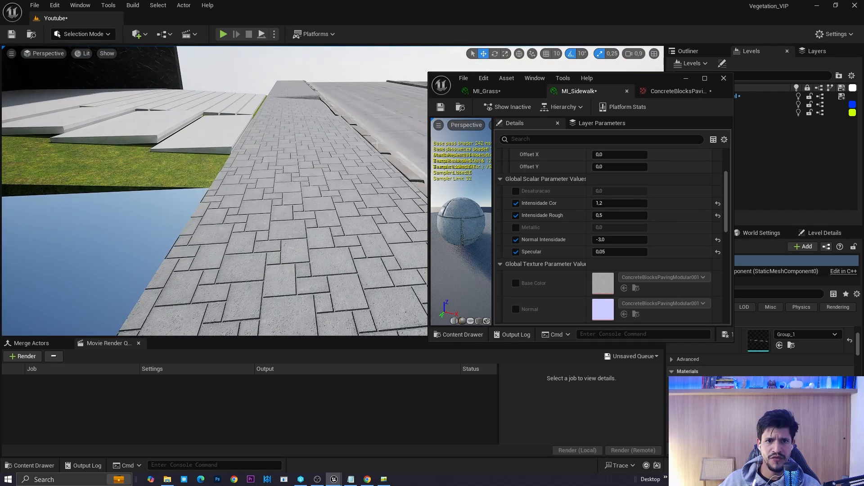
Set the Intensidade Rough of MI_Sidewalk to 0,3
{"action": "right_click_drag", "start_coordinate": [320, 155], "coordinate": [318, 143]}
{"action": "key", "text": "w"}
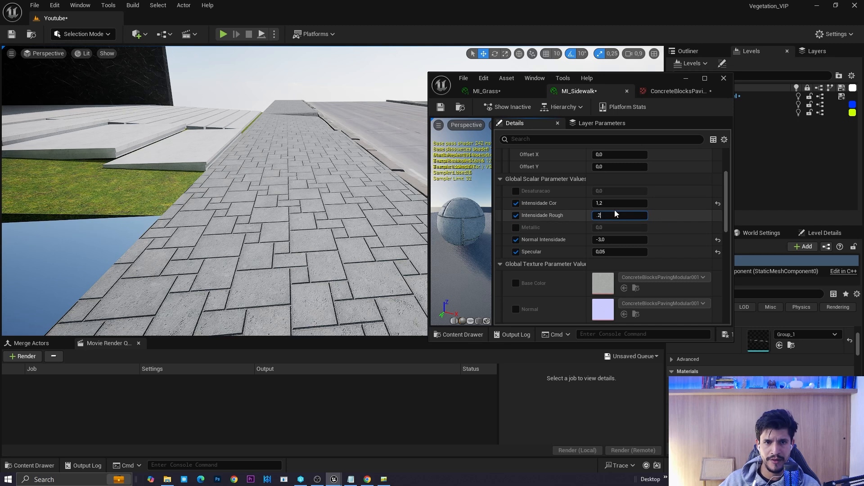
{"action": "key", "text": "w"}
{"action": "mouse_move", "coordinate": [347, 202]}
{"action": "right_mouse_down"}
{"action": "mouse_move", "coordinate": [322, 196]}
{"action": "mouse_move", "coordinate": [311, 225]}
{"action": "mouse_move", "coordinate": [288, 207]}
{"action": "right_mouse_up"}
{"action": "key", "text": "s"}
{"action": "key", "text": "w"}
Select the lawn, close the material editor and reopen MI_Grass to check its texture parameters
{"action": "left_click", "coordinate": [257, 199]}
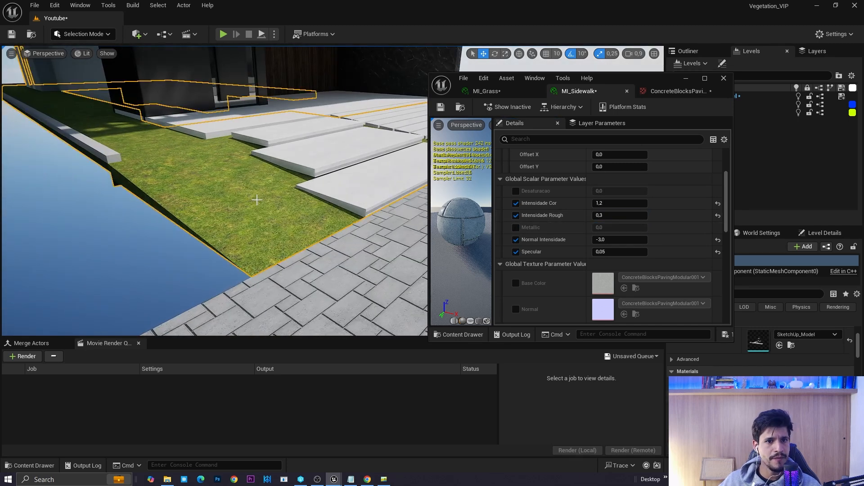
{"action": "right_click_drag", "start_coordinate": [340, 254], "coordinate": [359, 237]}
{"action": "key", "text": "s"}
{"action": "key", "text": "g"}
{"action": "left_click", "coordinate": [723, 78]}
{"action": "key", "text": "s"}
{"action": "scroll", "coordinate": [405, 227], "scroll_direction": "up", "scroll_amount": 1}
{"action": "key", "text": "w"}
{"action": "key", "text": "a"}
{"action": "key", "text": "g"}
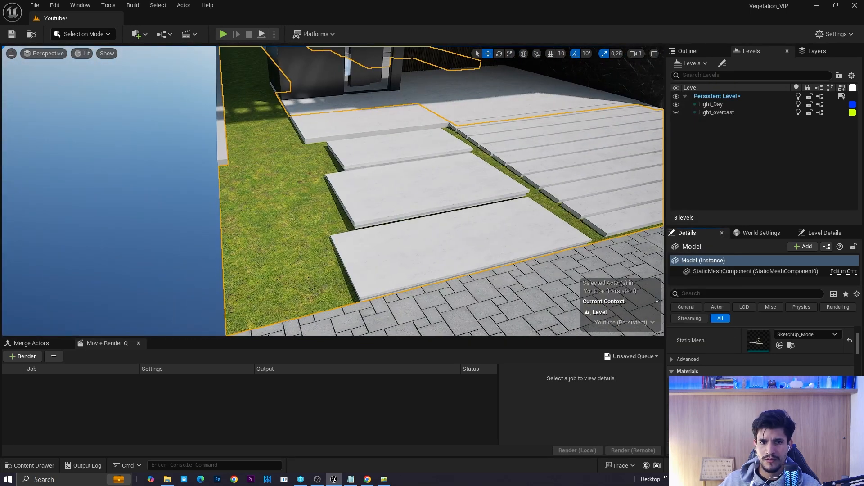
{"action": "double_click", "coordinate": [758, 391]}
{"action": "scroll", "coordinate": [564, 254], "scroll_direction": "down", "scroll_amount": 8}
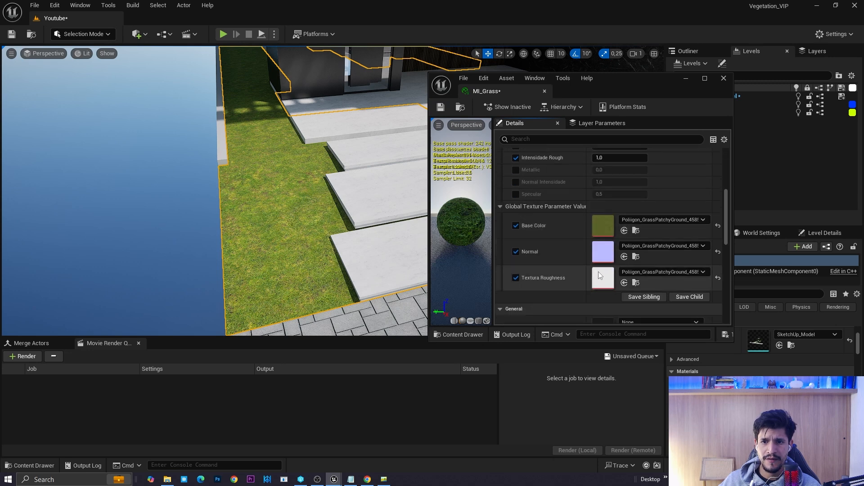
Close the MI_Grass editor and examine the house front, sidewalk and street from different viewpoints
{"action": "left_click", "coordinate": [722, 81]}
{"action": "key", "text": "s"}
{"action": "right_click_drag", "start_coordinate": [450, 203], "coordinate": [491, 185]}
{"action": "key", "text": "g"}
{"action": "key", "text": "w"}
{"action": "scroll", "coordinate": [547, 188], "scroll_direction": "down", "scroll_amount": 1}
{"action": "key", "text": "a"}
{"action": "key", "text": "s"}
{"action": "scroll", "coordinate": [450, 185], "scroll_direction": "up", "scroll_amount": 1}
{"action": "key", "text": "s"}
{"action": "scroll", "coordinate": [452, 180], "scroll_direction": "down", "scroll_amount": 1}
{"action": "key", "text": "w"}
{"action": "mouse_move", "coordinate": [356, 245]}
{"action": "right_mouse_down"}
{"action": "mouse_move", "coordinate": [321, 247]}
{"action": "mouse_move", "coordinate": [323, 263]}
{"action": "mouse_move", "coordinate": [381, 277]}
{"action": "mouse_move", "coordinate": [358, 250]}
{"action": "mouse_move", "coordinate": [372, 254]}
{"action": "mouse_move", "coordinate": [343, 235]}
{"action": "right_mouse_up"}
{"action": "key", "text": "a"}
{"action": "key", "text": "e"}
Save all modified assets together with the level
{"action": "key", "text": "ctrl+space"}
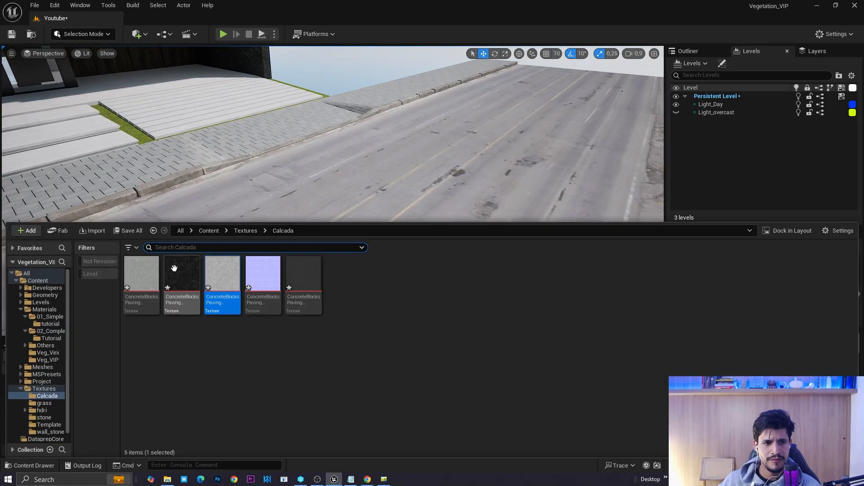
{"action": "left_click", "coordinate": [130, 232]}
{"action": "left_click", "coordinate": [497, 343]}
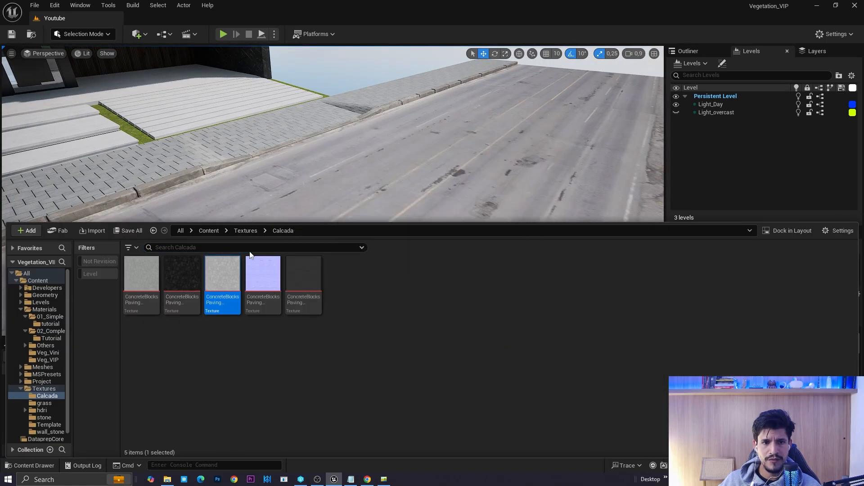
Create a material instance named MI_Asphalt from MM_Textures in the Materials/02_Complex/Tutorial folder
{"action": "left_click", "coordinate": [245, 231]}
{"action": "left_click", "coordinate": [92, 123]}
{"action": "right_click_drag", "start_coordinate": [93, 123], "coordinate": [58, 130]}
{"action": "left_click", "coordinate": [107, 57]}
{"action": "key", "text": "ctrl+space"}
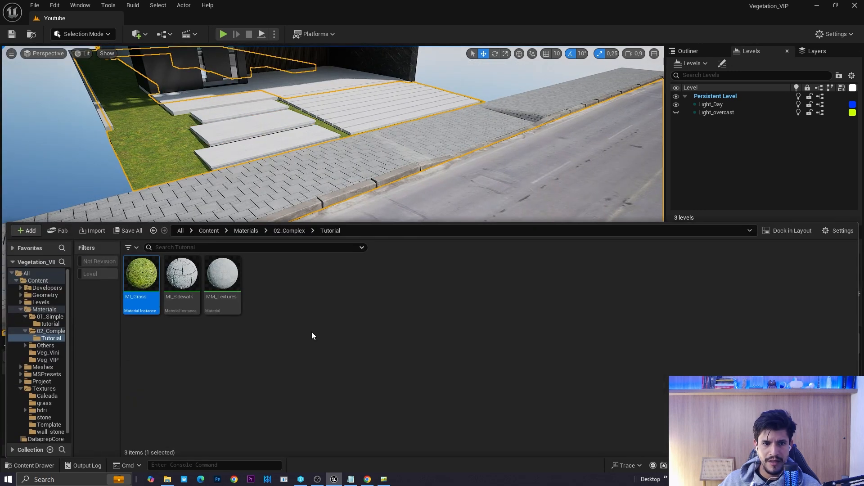
{"action": "right_click", "coordinate": [226, 288]}
{"action": "left_click", "coordinate": [277, 41]}
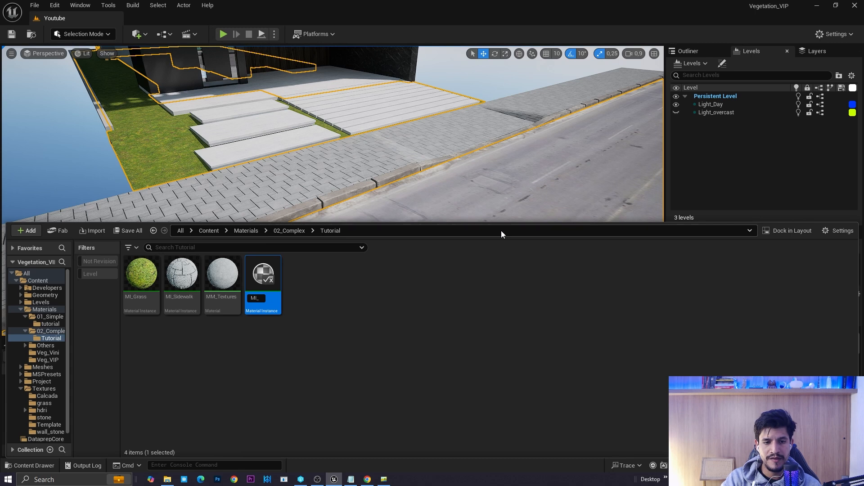
{"action": "type", "text": "MI_Asphalt"}
{"action": "key", "text": "Return"}
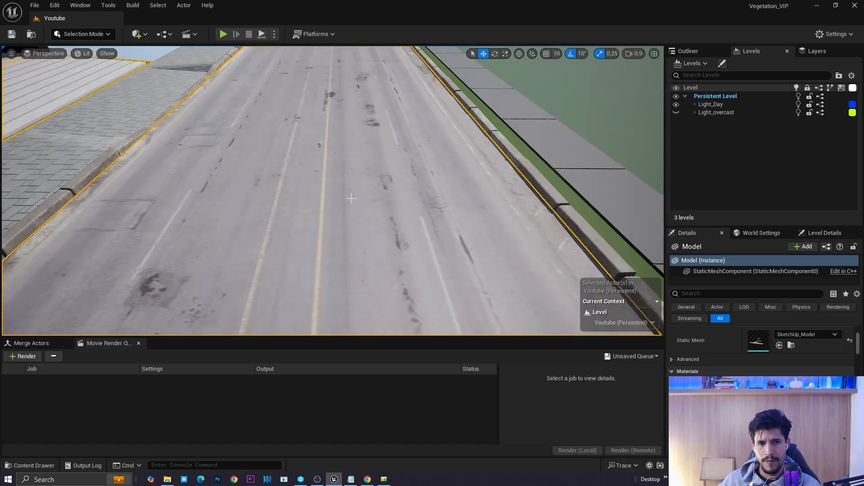
Apply MI_Asphalt to the street surface and open the material instance for editing
{"action": "key", "text": "ctrl+space"}
{"action": "left_click_drag", "start_coordinate": [150, 299], "coordinate": [338, 171]}
{"action": "key", "text": "ctrl+space"}
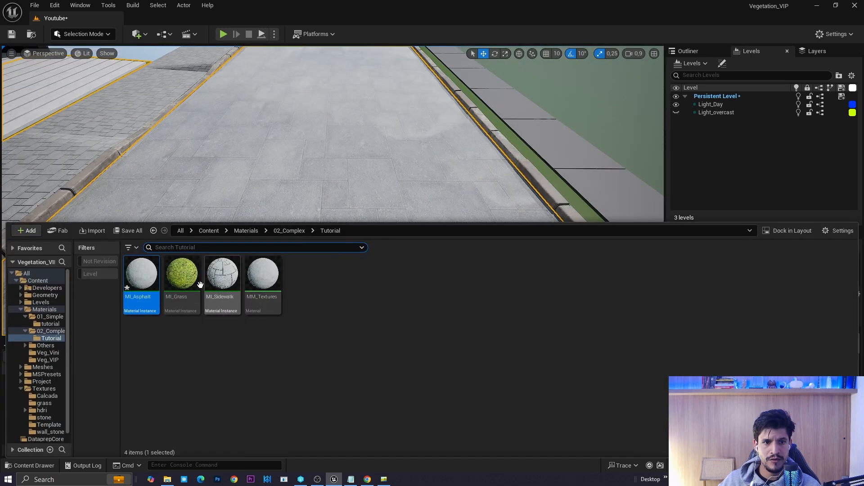
{"action": "double_click", "coordinate": [148, 284]}
{"action": "right_click_drag", "start_coordinate": [338, 194], "coordinate": [293, 167]}
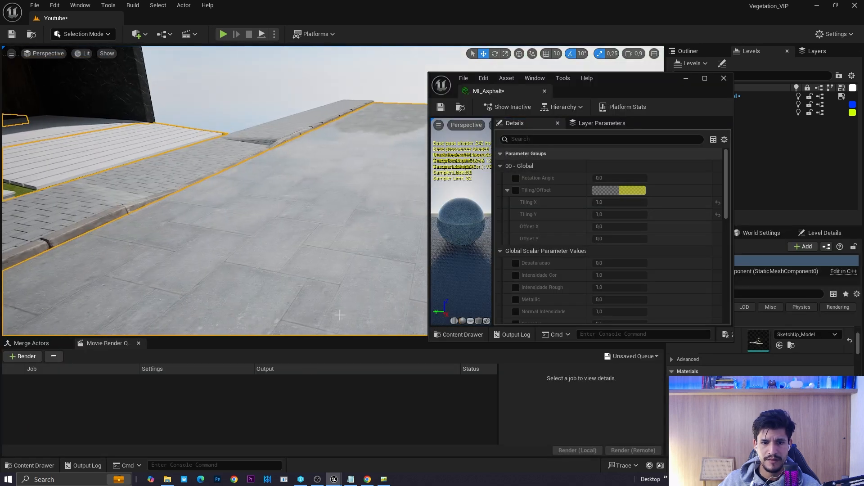
Create a folder named asphalt inside the Textures content folder and open it
{"action": "key", "text": "ctrl+space"}
{"action": "key", "text": "alt+Left"}
{"action": "right_click", "coordinate": [325, 334]}
{"action": "left_click", "coordinate": [356, 174]}
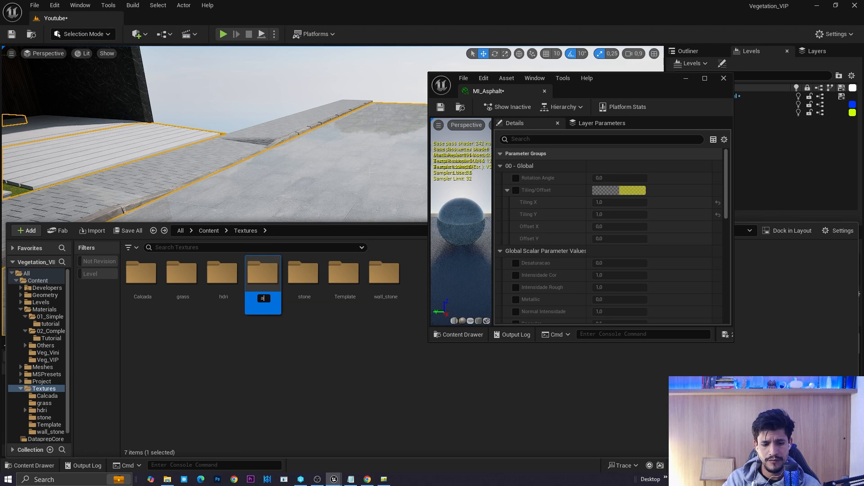
{"action": "type", "text": "asphalt"}
{"action": "key", "text": "Return"}
{"action": "key", "text": "Return"}
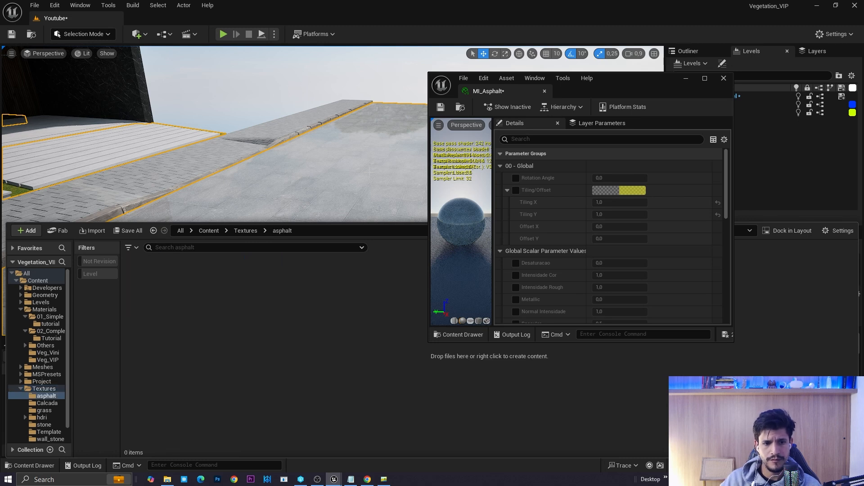
Switch to File Explorer, open the Asfalto texture folder and display its files as extra large icons
{"action": "left_click", "coordinate": [167, 479]}
{"action": "key", "text": "alt+Left"}
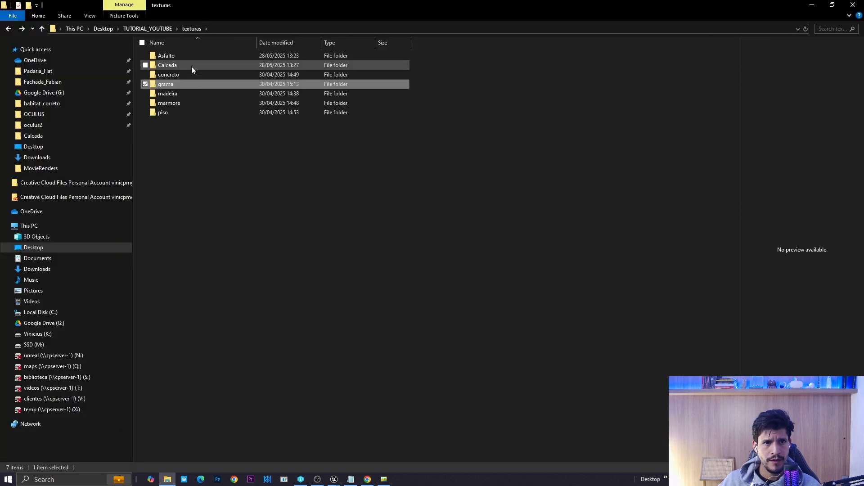
{"action": "double_click", "coordinate": [183, 57]}
{"action": "right_click", "coordinate": [215, 177]}
{"action": "mouse_move", "coordinate": [288, 184]}
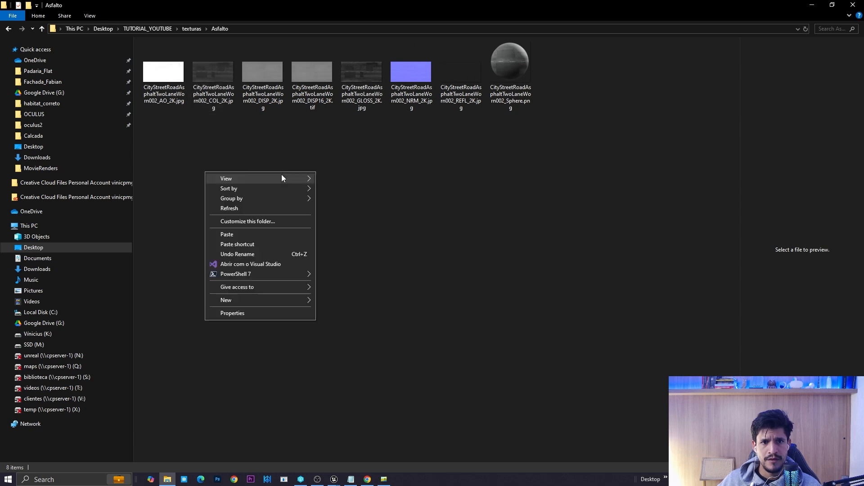
{"action": "left_click", "coordinate": [342, 184]}
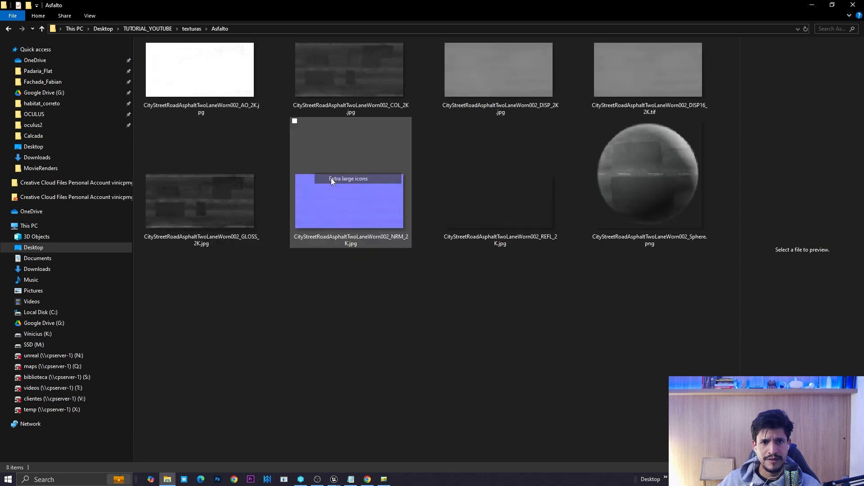
Import the COL, GLOSS and NRM images of CityStreetRoadAsphaltTwoLaneWorn002 into the project's asphalt folder
{"action": "left_click", "coordinate": [368, 95]}
{"action": "left_click", "coordinate": [214, 222], "text": "ctrl"}
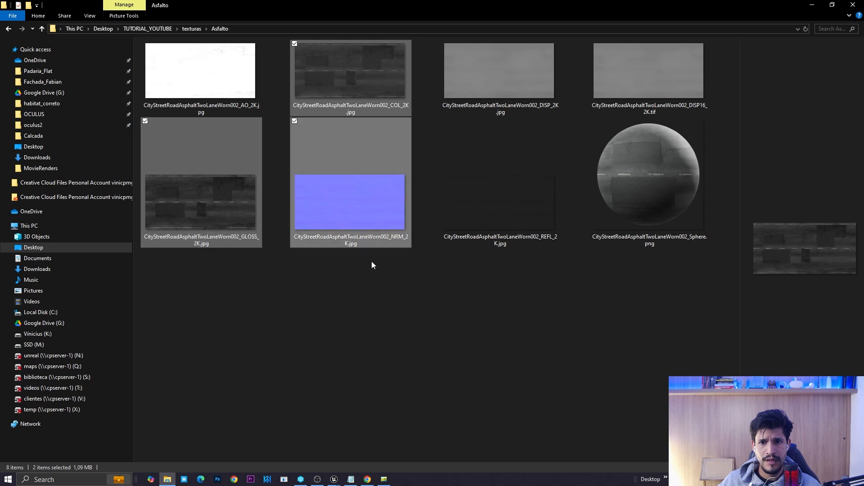
{"action": "left_click_drag", "start_coordinate": [351, 226], "coordinate": [319, 318], "text": "ctrl"}
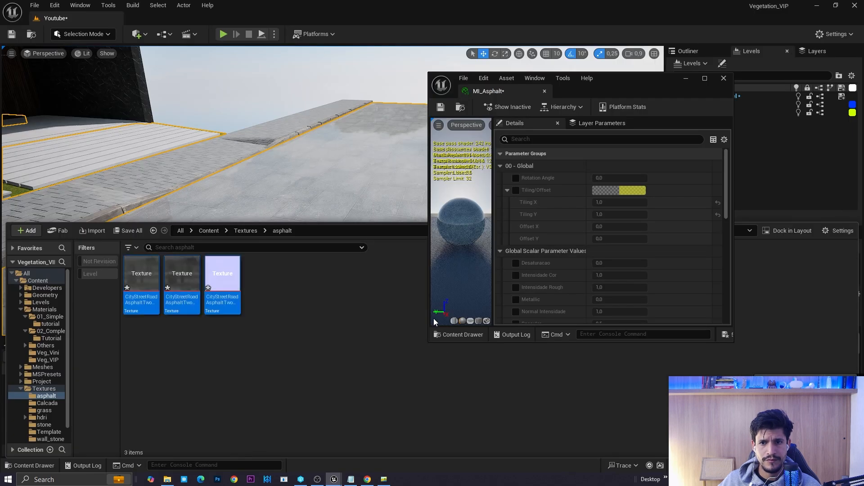
Enable Base Color in MI_Asphalt and assign the CityStreetRoadAsphaltTwoLaneWorn002_COL_2K texture to it
{"action": "left_click", "coordinate": [151, 282]}
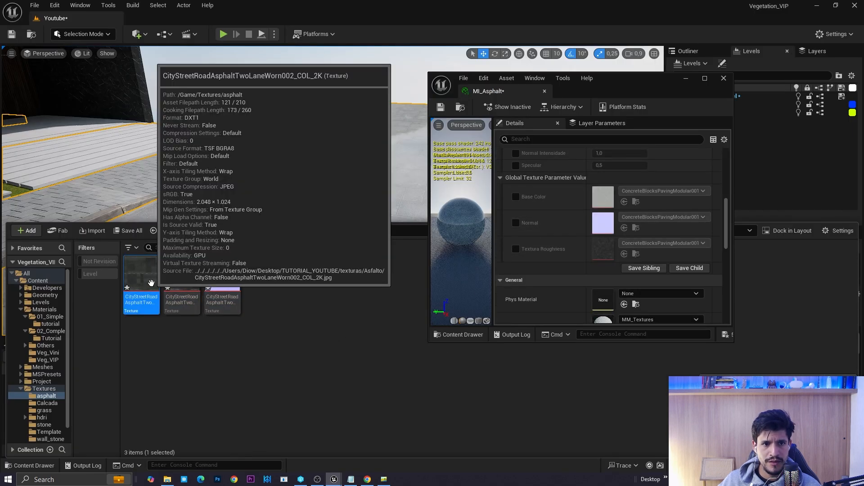
{"action": "left_click", "coordinate": [520, 201]}
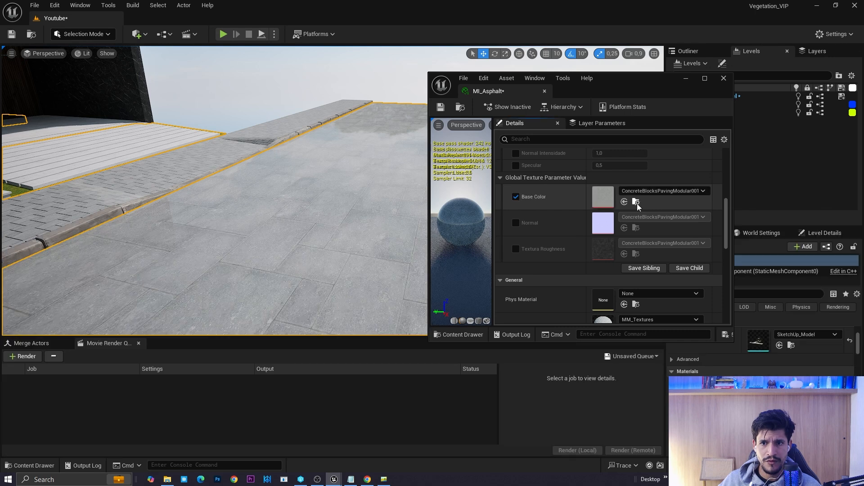
{"action": "left_click", "coordinate": [625, 202]}
Enable Textura Roughness in MI_Asphalt and assign the CityStreetRoadAsphaltTwoLaneWorn002_GLOSS_2K texture to it
{"action": "key", "text": "ctrl+space"}
{"action": "left_click", "coordinate": [175, 283]}
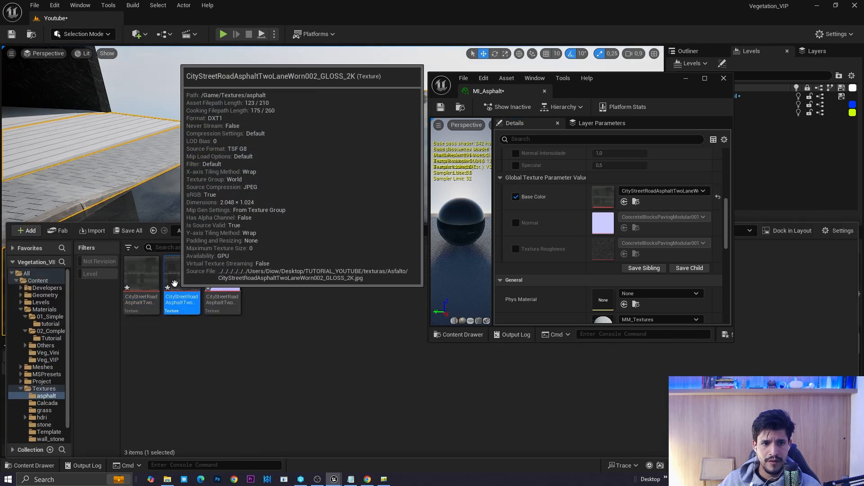
{"action": "left_click", "coordinate": [544, 274]}
{"action": "left_click", "coordinate": [516, 249]}
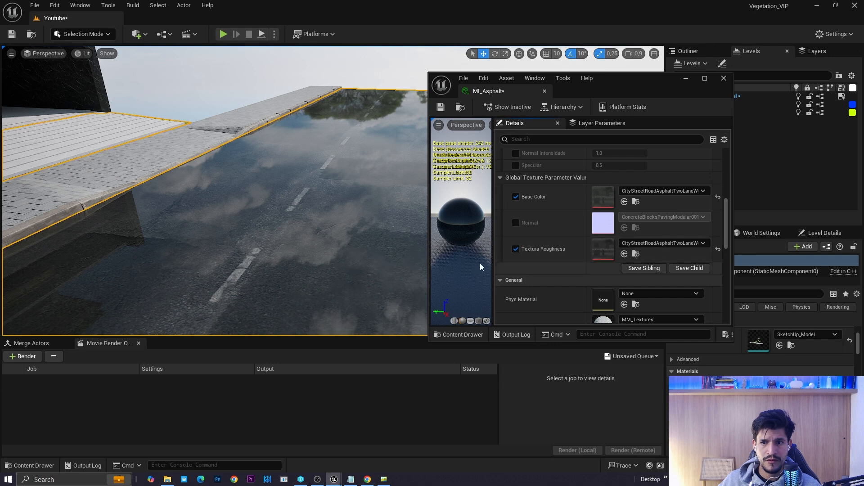
{"action": "right_click_drag", "start_coordinate": [349, 251], "coordinate": [343, 257]}
Enable Normal in MI_Asphalt and assign the CityStreetRoadAsphaltTwoLaneWorn002_NRM_2K texture to it
{"action": "key", "text": "ctrl+space"}
{"action": "left_click", "coordinate": [239, 284]}
{"action": "left_click", "coordinate": [506, 236]}
{"action": "left_click", "coordinate": [516, 223]}
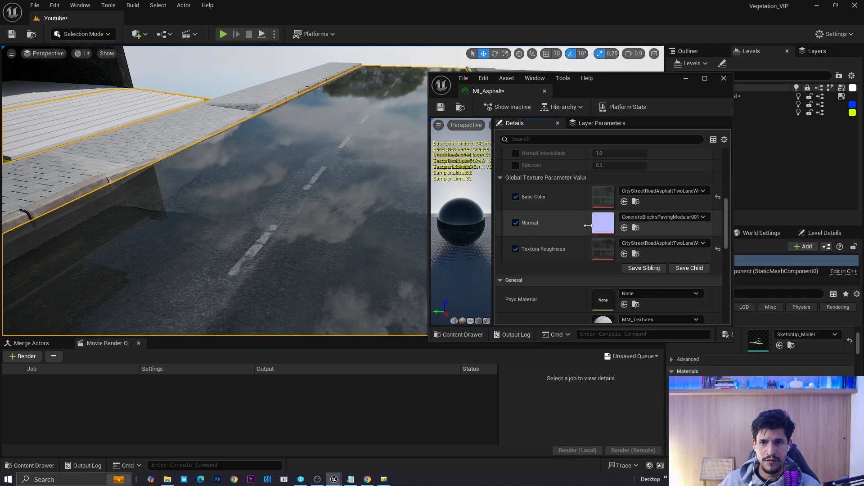
{"action": "left_click", "coordinate": [625, 228]}
Enable Intensidade Rough in MI_Asphalt, try values of 20 and 5, and set it to 15
{"action": "scroll", "coordinate": [558, 232], "scroll_direction": "up", "scroll_amount": 2}
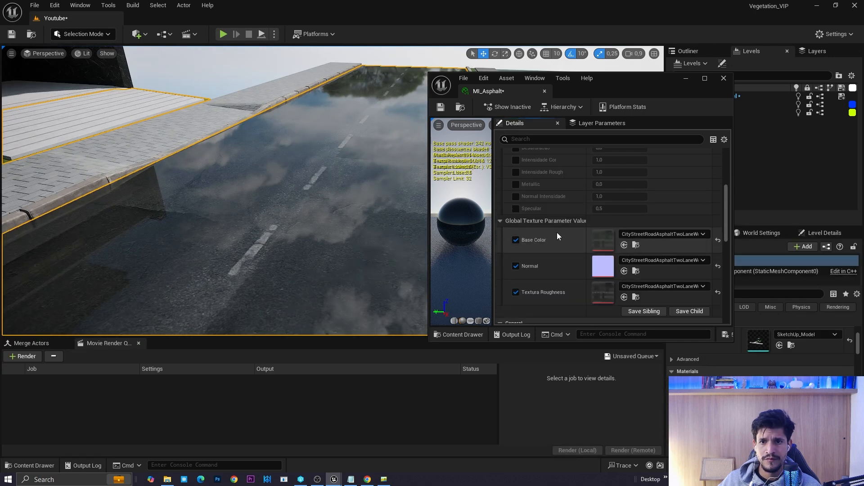
{"action": "left_click", "coordinate": [516, 173]}
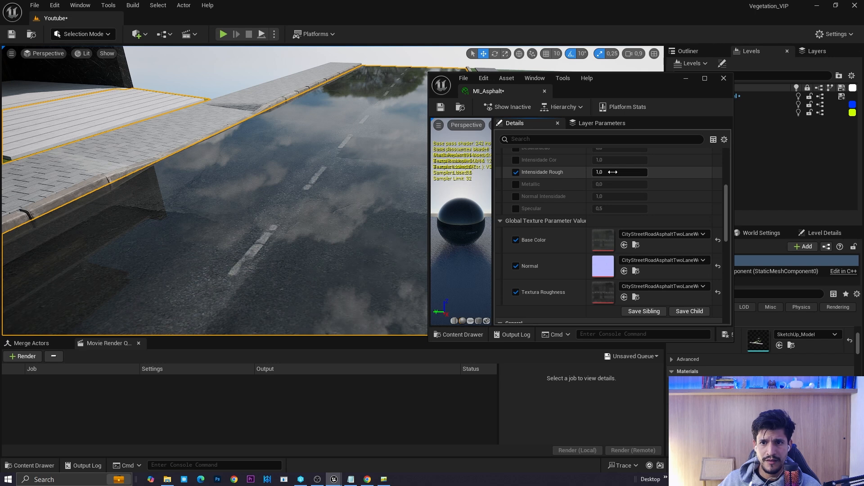
{"action": "left_click", "coordinate": [616, 175]}
{"action": "type", "text": "20"}
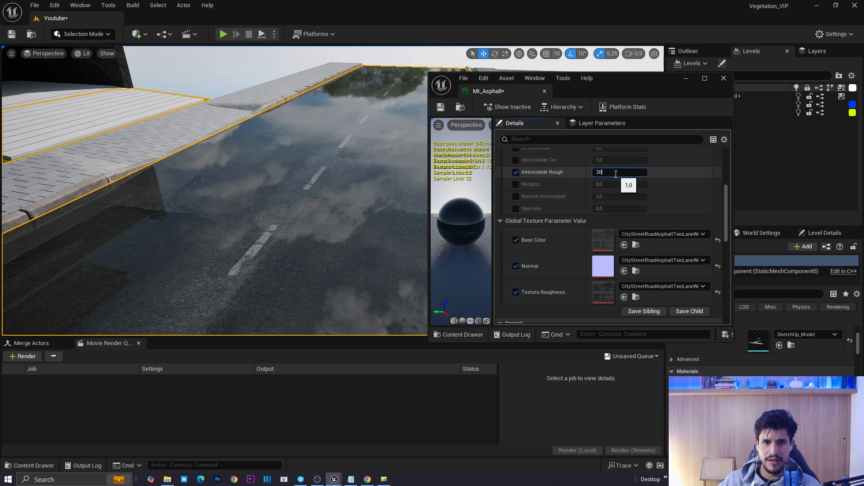
{"action": "key", "text": "Return"}
{"action": "type", "text": "5"}
{"action": "key", "text": "Return"}
{"action": "type", "text": "15"}
{"action": "key", "text": "Return"}
{"action": "right_click_drag", "start_coordinate": [338, 213], "coordinate": [328, 182]}
{"action": "scroll", "coordinate": [339, 194], "scroll_direction": "down", "scroll_amount": 1}
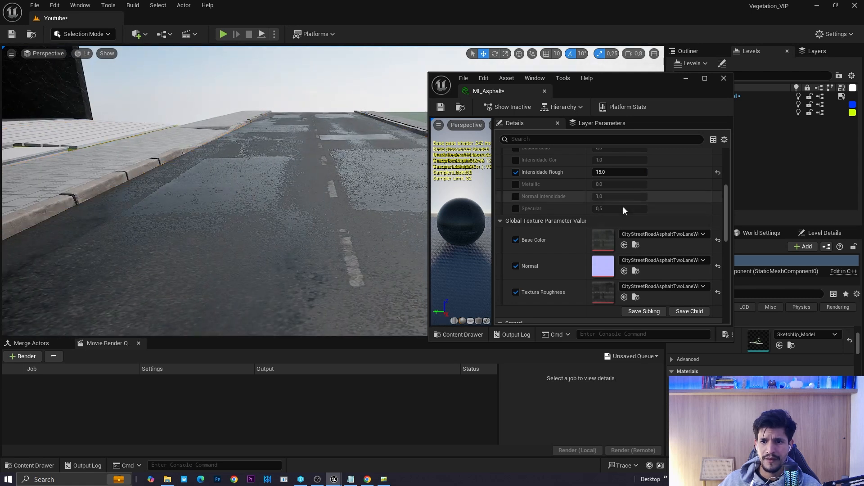
Open the asphalt GLOSS texture from Textura Roughness, set its Brightness Curve to 0,3 and close the texture editor
{"action": "left_click", "coordinate": [704, 78]}
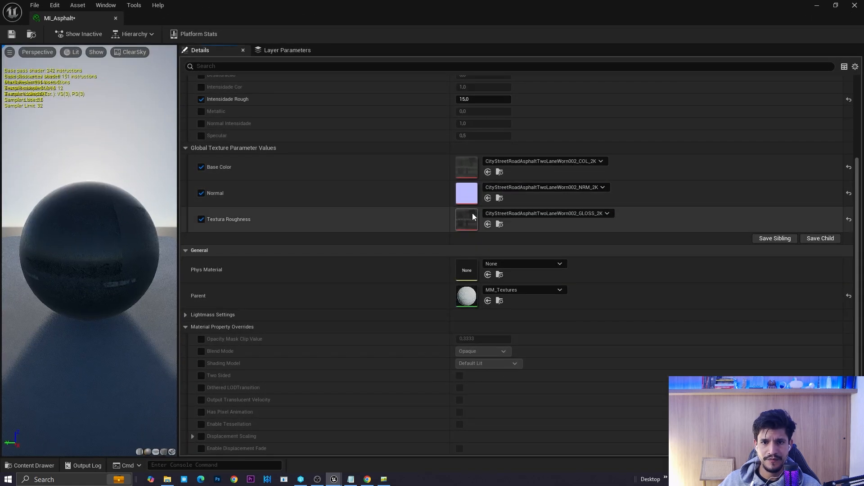
{"action": "double_click", "coordinate": [472, 217]}
{"action": "scroll", "coordinate": [673, 288], "scroll_direction": "down", "scroll_amount": 2}
{"action": "left_click", "coordinate": [657, 342]}
{"action": "type", "text": ".3"}
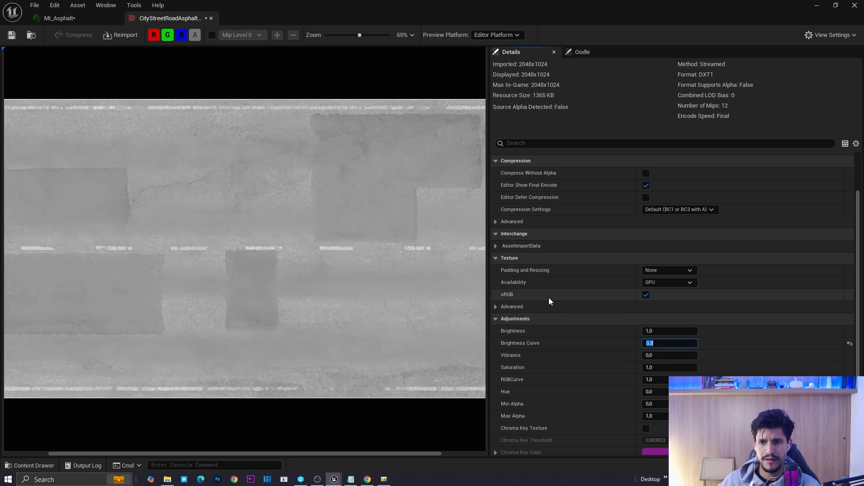
{"action": "key", "text": "Return"}
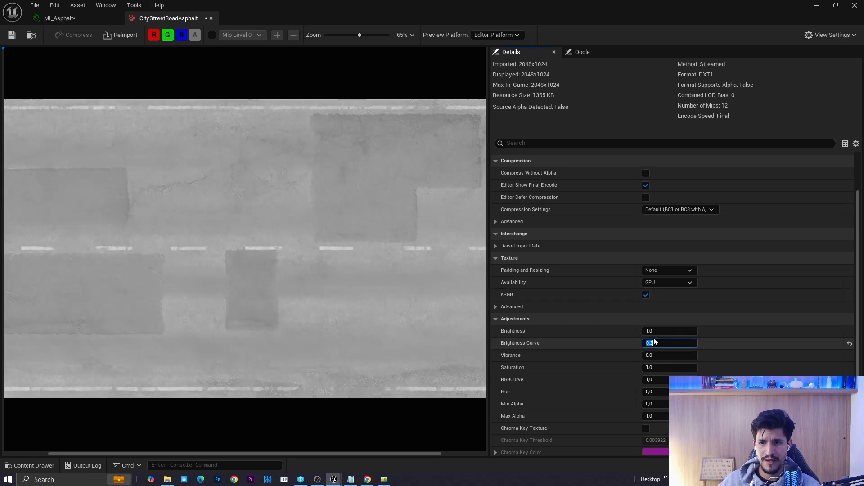
{"action": "middle_click", "coordinate": [162, 22]}
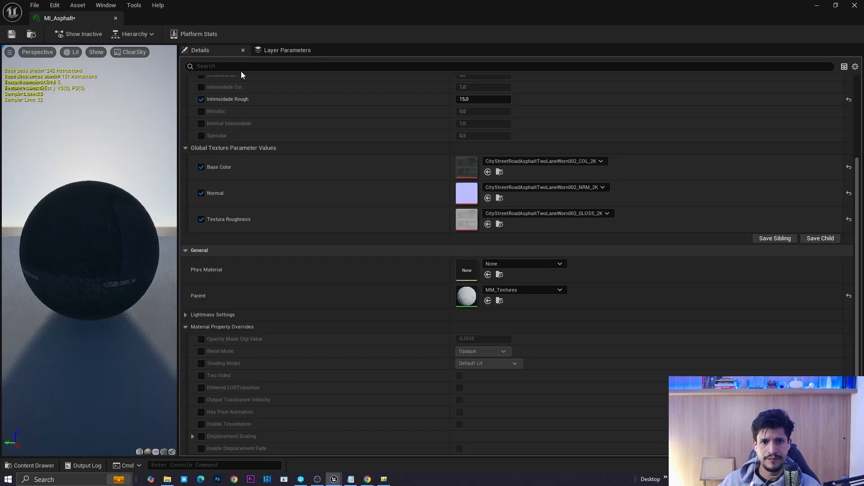
Restore the smaller MI_Asphalt window, test lower Intensidade Rough values such as 0,2 and 0,8, and set it to 1,5
{"action": "double_click", "coordinate": [72, 22]}
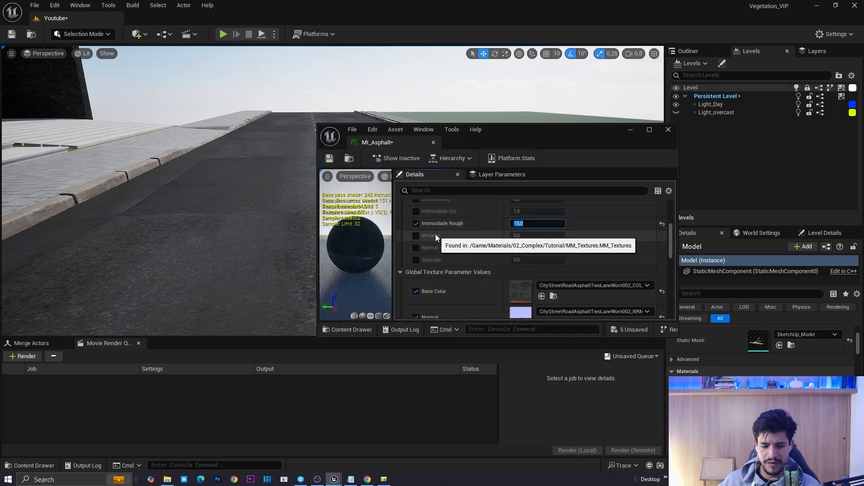
{"action": "type", "text": "1"}
{"action": "key", "text": "Return"}
{"action": "type", "text": ".5"}
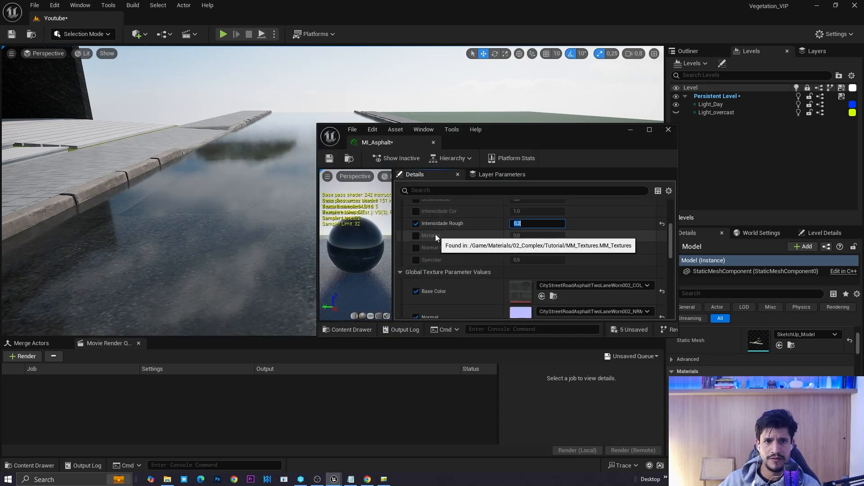
{"action": "key", "text": "BackSpace"}
{"action": "key", "text": "BackSpace"}
{"action": "type", "text": "1"}
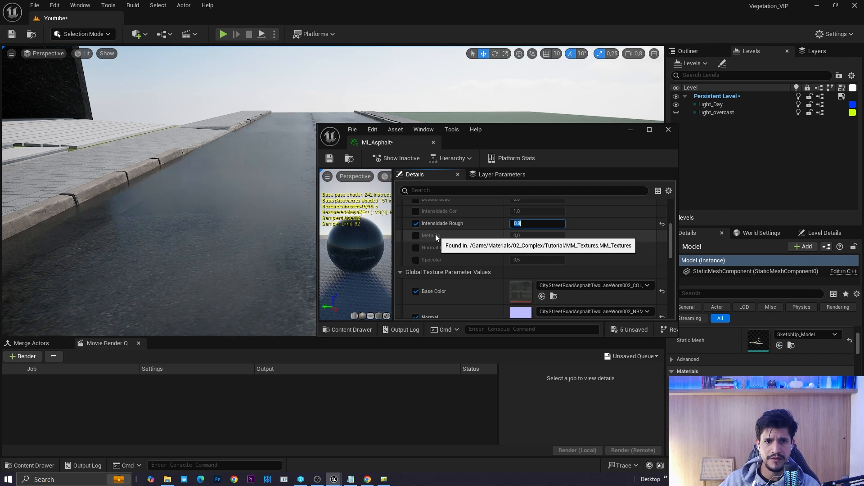
{"action": "type", "text": ".5"}
{"action": "key", "text": "Return"}
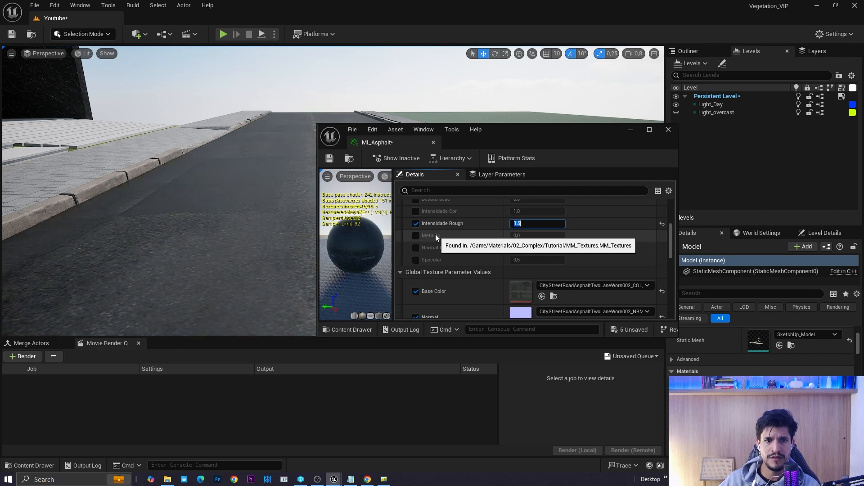
{"action": "right_click_drag", "start_coordinate": [160, 187], "coordinate": [76, 196]}
{"action": "scroll", "coordinate": [161, 187], "scroll_direction": "up", "scroll_amount": 1}
{"action": "scroll", "coordinate": [160, 188], "scroll_direction": "down", "scroll_amount": 1}
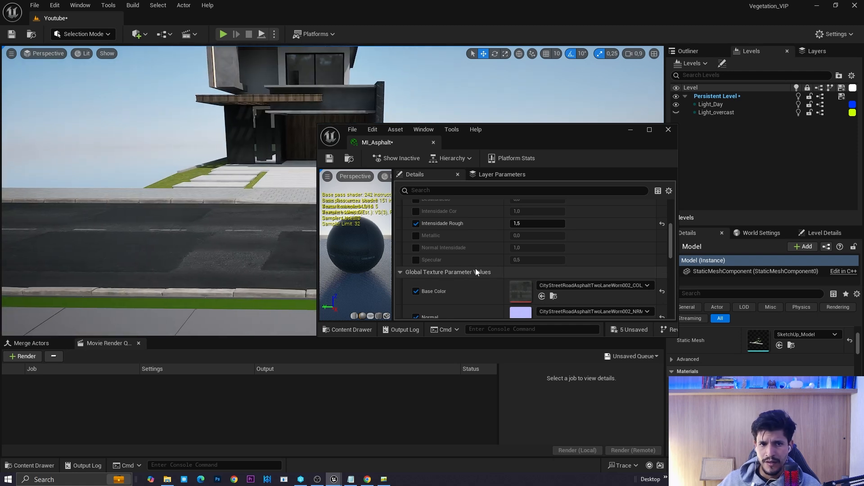
Enlarge the MI_Asphalt editor window and enable its Tiling/Offset parameter
{"action": "left_click_drag", "start_coordinate": [504, 337], "coordinate": [503, 408]}
{"action": "right_click_drag", "start_coordinate": [252, 193], "coordinate": [322, 220]}
{"action": "scroll", "coordinate": [472, 296], "scroll_direction": "up", "scroll_amount": 5}
{"action": "right_click_drag", "start_coordinate": [257, 210], "coordinate": [305, 217]}
{"action": "left_click", "coordinate": [416, 241]}
{"action": "right_click_drag", "start_coordinate": [245, 234], "coordinate": [279, 230]}
Set Tiling X and Tiling Y of MI_Asphalt to 2 and move the editor window clear of the road
{"action": "left_click", "coordinate": [535, 254]}
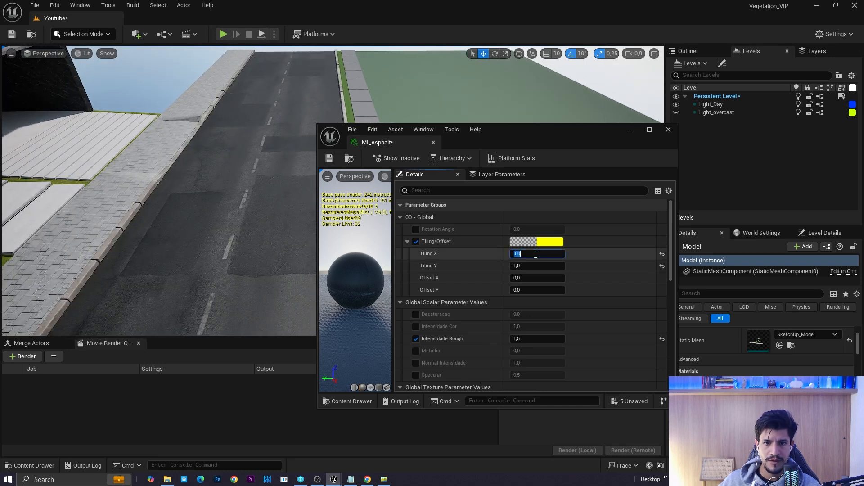
{"action": "type", "text": "2"}
{"action": "key", "text": "Tab"}
{"action": "type", "text": "2"}
{"action": "key", "text": "Return"}
{"action": "right_click_drag", "start_coordinate": [296, 239], "coordinate": [311, 245]}
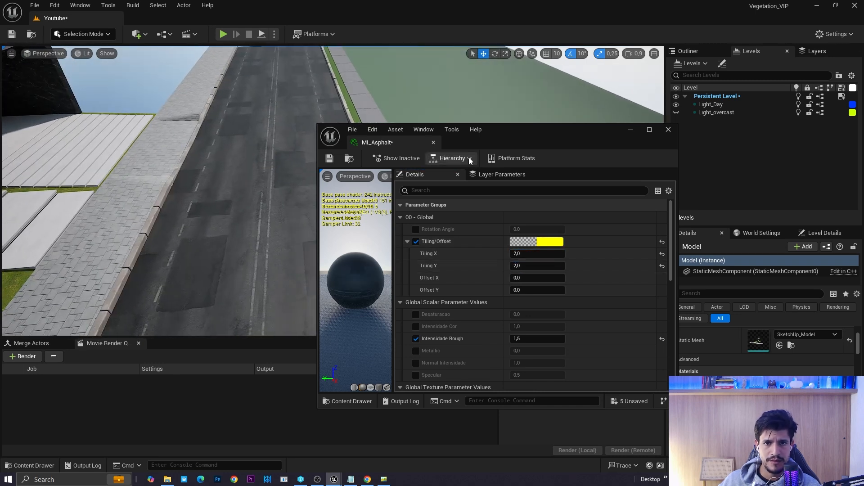
{"action": "left_click_drag", "start_coordinate": [496, 144], "coordinate": [577, 160]}
{"action": "right_click_drag", "start_coordinate": [344, 215], "coordinate": [351, 196]}
{"action": "right_click_drag", "start_coordinate": [288, 226], "coordinate": [275, 234]}
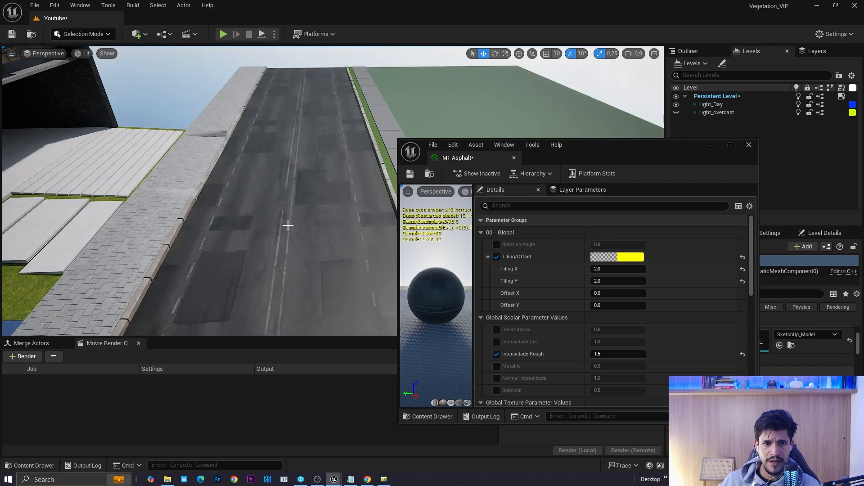
Set Tiling X and Tiling Y of MI_Asphalt to 1,5, with Offset X -0,168 and Offset Y 0,224
{"action": "type", "text": "1"}
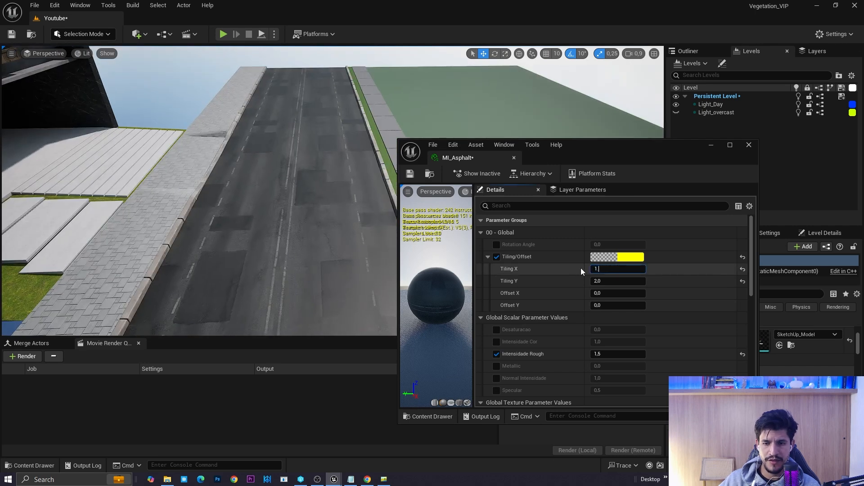
{"action": "type", "text": ".5"}
{"action": "key", "text": "Tab"}
{"action": "type", "text": "1.5"}
{"action": "key", "text": "Return"}
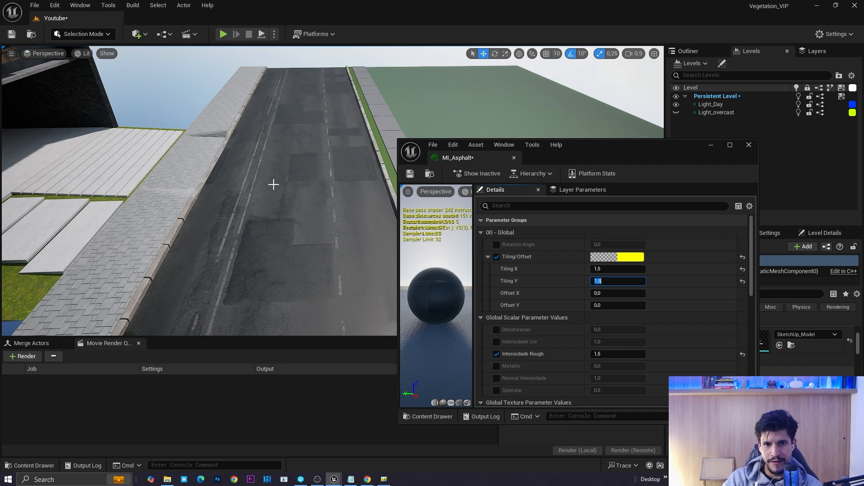
{"action": "left_click_drag", "start_coordinate": [618, 293], "coordinate": [652, 305]}
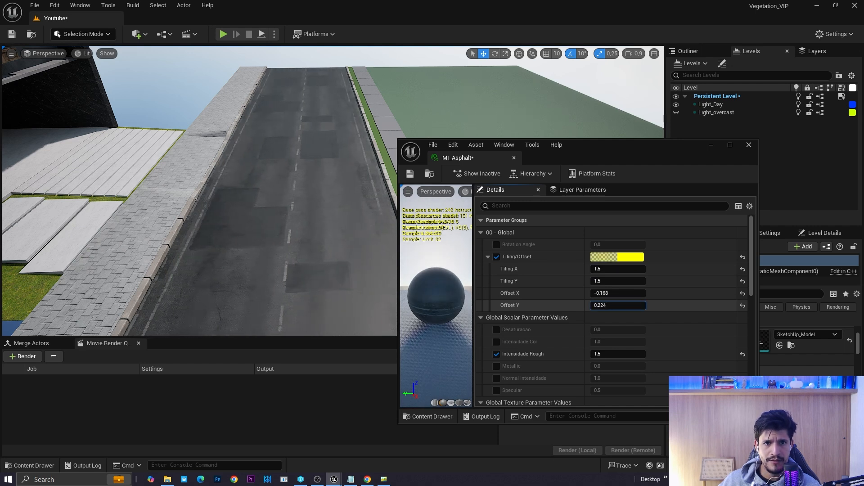
Enable Intensidade Cor in MI_Asphalt and raise it to 3 while viewing the street in front of the house
{"action": "right_click_drag", "start_coordinate": [339, 220], "coordinate": [286, 200]}
{"action": "scroll", "coordinate": [344, 204], "scroll_direction": "up", "scroll_amount": 1}
{"action": "scroll", "coordinate": [374, 189], "scroll_direction": "down", "scroll_amount": 1}
{"action": "scroll", "coordinate": [306, 211], "scroll_direction": "up", "scroll_amount": 1}
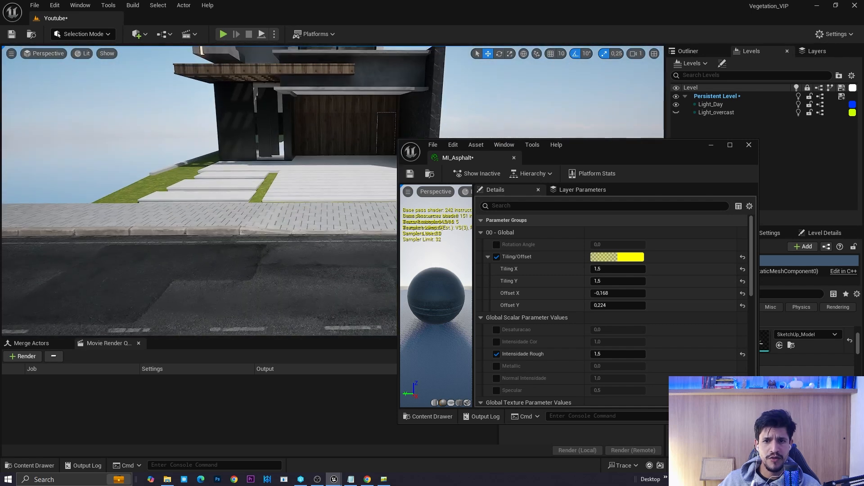
{"action": "scroll", "coordinate": [530, 337], "scroll_direction": "down", "scroll_amount": 1}
{"action": "left_click", "coordinate": [497, 313]}
{"action": "left_click", "coordinate": [609, 314]}
{"action": "type", "text": "2"}
{"action": "key", "text": "s"}
{"action": "right_click_drag", "start_coordinate": [351, 275], "coordinate": [365, 257]}
{"action": "scroll", "coordinate": [356, 266], "scroll_direction": "down", "scroll_amount": 2}
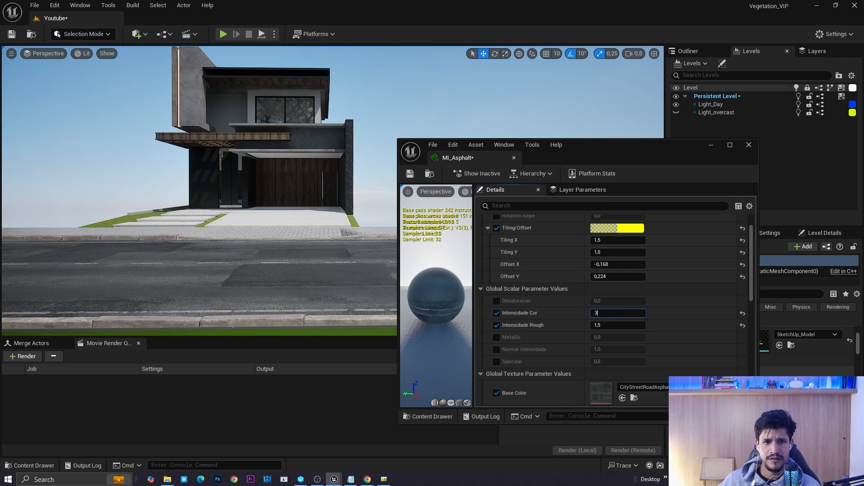
{"action": "right_click_drag", "start_coordinate": [340, 254], "coordinate": [348, 254]}
{"action": "key", "text": "a"}
Lower Intensidade Cor of MI_Asphalt to 2,5 and check the road surface along the sidewalk
{"action": "left_click", "coordinate": [616, 314]}
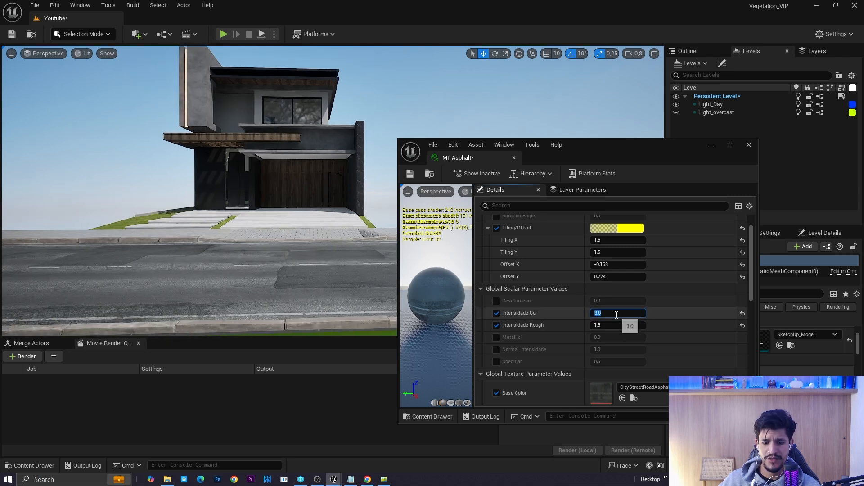
{"action": "scroll", "coordinate": [333, 252], "scroll_direction": "up", "scroll_amount": 1}
{"action": "right_click_drag", "start_coordinate": [333, 252], "coordinate": [329, 232]}
{"action": "key", "text": "s"}
{"action": "key", "text": "w"}
{"action": "scroll", "coordinate": [333, 239], "scroll_direction": "down", "scroll_amount": 1}
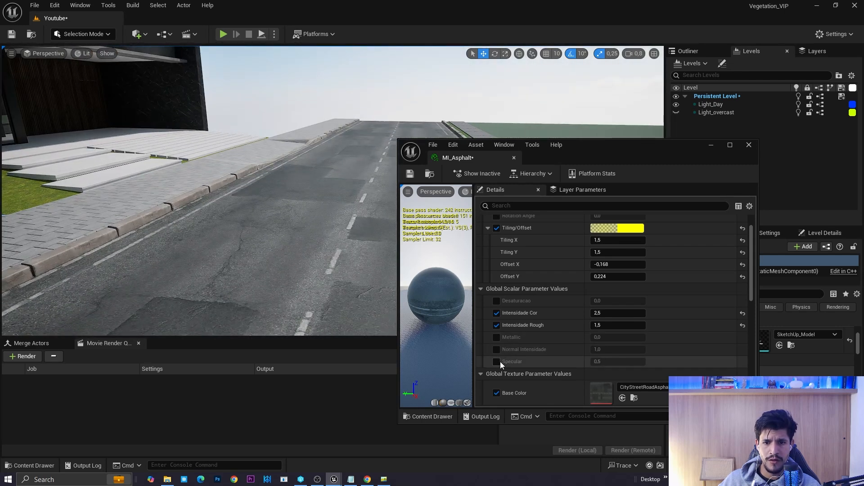
Enable Normal Intensidade in MI_Asphalt, set it to 5 and check the relief close to the road
{"action": "left_click", "coordinate": [497, 350]}
{"action": "left_click", "coordinate": [619, 351]}
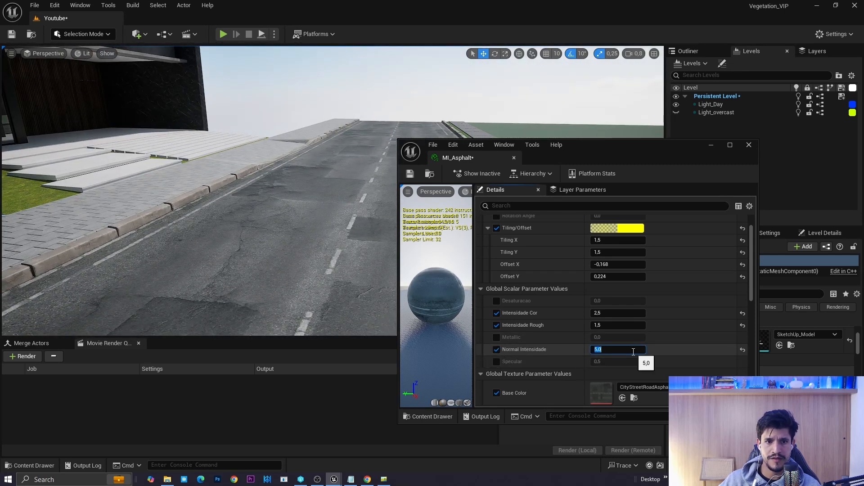
{"action": "key", "text": "w"}
{"action": "right_click_drag", "start_coordinate": [342, 253], "coordinate": [360, 243]}
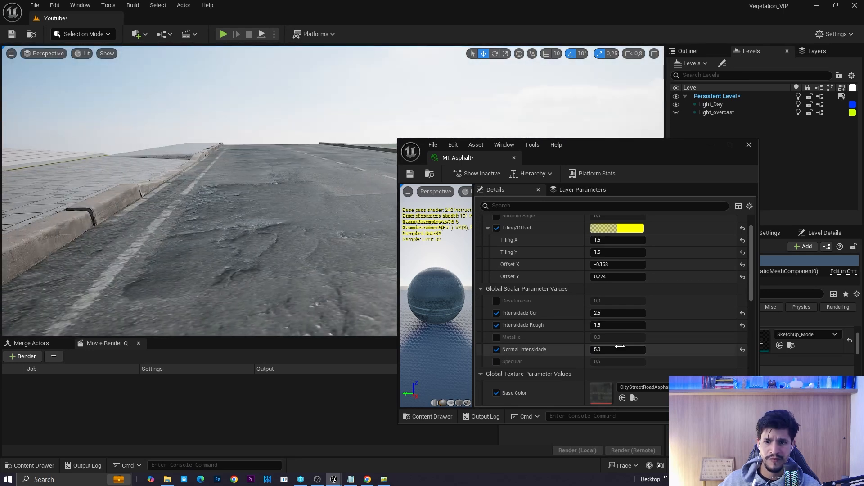
Set Normal Intensidade of MI_Asphalt to -5 and inspect the street's relief from above
{"action": "type", "text": "5"}
{"action": "key", "text": "Return"}
{"action": "right_click_drag", "start_coordinate": [332, 215], "coordinate": [315, 258]}
{"action": "scroll", "coordinate": [313, 255], "scroll_direction": "down", "scroll_amount": 1}
{"action": "mouse_move", "coordinate": [366, 253]}
{"action": "right_mouse_down"}
{"action": "mouse_move", "coordinate": [239, 214]}
{"action": "mouse_move", "coordinate": [252, 230]}
{"action": "mouse_move", "coordinate": [306, 245]}
{"action": "mouse_move", "coordinate": [324, 266]}
{"action": "mouse_move", "coordinate": [362, 262]}
{"action": "right_mouse_up"}
{"action": "scroll", "coordinate": [243, 219], "scroll_direction": "up", "scroll_amount": 1}
{"action": "scroll", "coordinate": [239, 214], "scroll_direction": "down", "scroll_amount": 1}
{"action": "scroll", "coordinate": [324, 266], "scroll_direction": "up", "scroll_amount": 1}
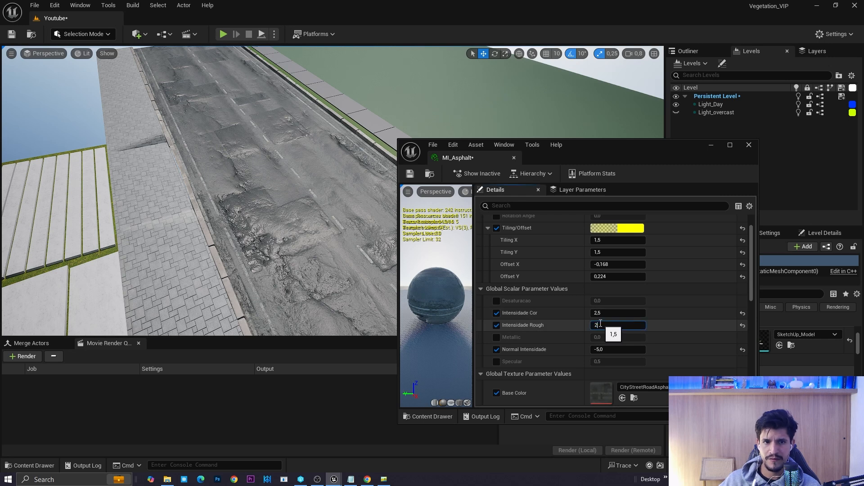
Set Intensidade Rough of MI_Asphalt to 2 and check the street in front of the house
{"action": "key", "text": "Return"}
{"action": "type", "text": "1.6"}
{"action": "key", "text": "Return"}
{"action": "type", "text": "1"}
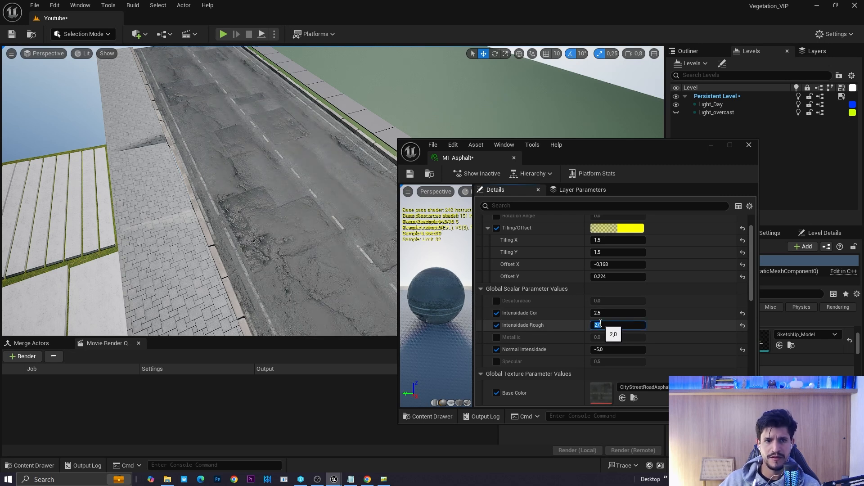
{"action": "right_click_drag", "start_coordinate": [390, 255], "coordinate": [203, 198]}
{"action": "scroll", "coordinate": [388, 225], "scroll_direction": "down", "scroll_amount": 2}
{"action": "scroll", "coordinate": [203, 199], "scroll_direction": "up", "scroll_amount": 1}
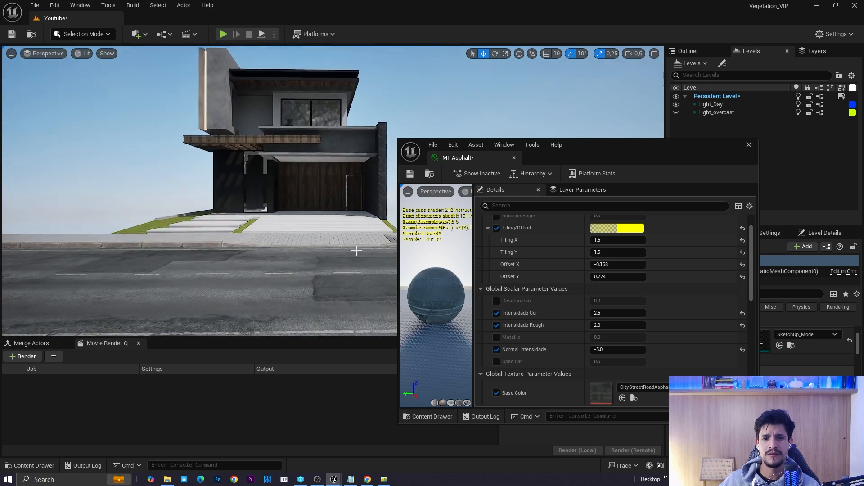
Set Intensidade Cor of MI_Asphalt to 3, check the street and close the material editor
{"action": "left_click", "coordinate": [603, 312]}
{"action": "type", "text": "3"}
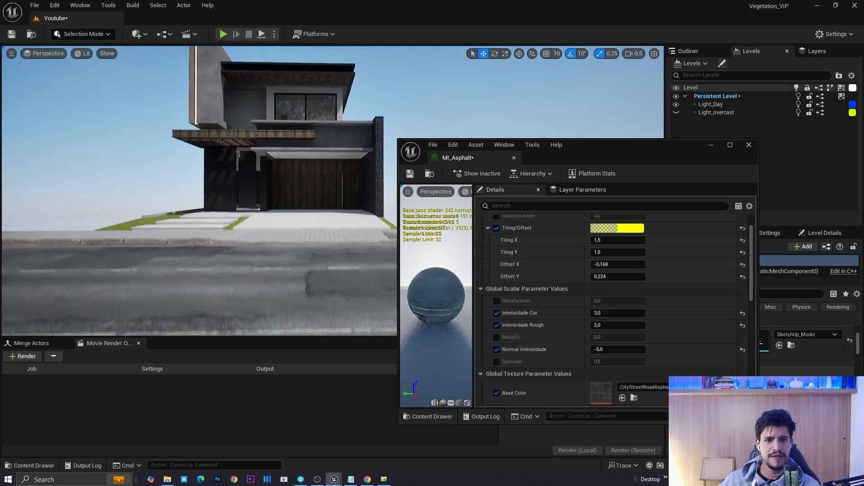
{"action": "scroll", "coordinate": [316, 229], "scroll_direction": "up", "scroll_amount": 1}
{"action": "right_click_drag", "start_coordinate": [270, 216], "coordinate": [360, 257]}
{"action": "right_click_drag", "start_coordinate": [316, 229], "coordinate": [297, 248]}
{"action": "scroll", "coordinate": [347, 255], "scroll_direction": "up", "scroll_amount": 1}
{"action": "left_click", "coordinate": [747, 146]}
Examine the house's garage entrance and driveway up close
{"action": "right_click_drag", "start_coordinate": [456, 215], "coordinate": [373, 174]}
{"action": "scroll", "coordinate": [392, 176], "scroll_direction": "up", "scroll_amount": 3}
{"action": "right_click_drag", "start_coordinate": [429, 256], "coordinate": [361, 276]}
{"action": "left_click", "coordinate": [429, 256]}
{"action": "left_click", "coordinate": [344, 253]}
{"action": "scroll", "coordinate": [284, 281], "scroll_direction": "down", "scroll_amount": 1}
{"action": "scroll", "coordinate": [291, 284], "scroll_direction": "down", "scroll_amount": 2}
{"action": "key", "text": "g"}
{"action": "scroll", "coordinate": [351, 243], "scroll_direction": "down", "scroll_amount": 2}
{"action": "scroll", "coordinate": [361, 259], "scroll_direction": "up", "scroll_amount": 4}
{"action": "scroll", "coordinate": [296, 236], "scroll_direction": "down", "scroll_amount": 1}
Create a folder named wood inside Textures and open it
{"action": "key", "text": "ctrl+space"}
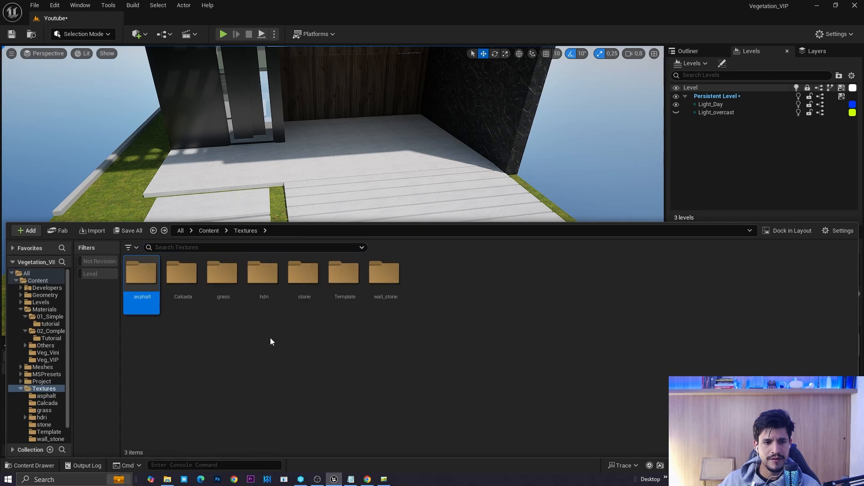
{"action": "right_click", "coordinate": [392, 317]}
{"action": "left_click", "coordinate": [423, 173]}
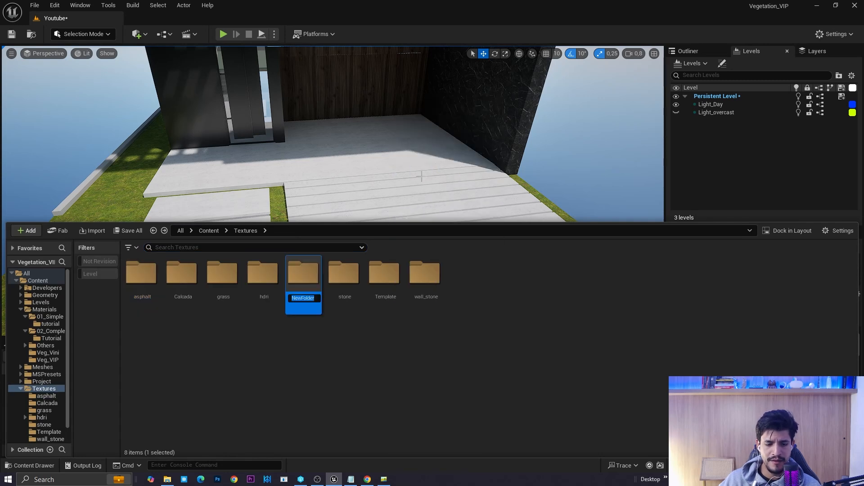
{"action": "key", "text": "Return"}
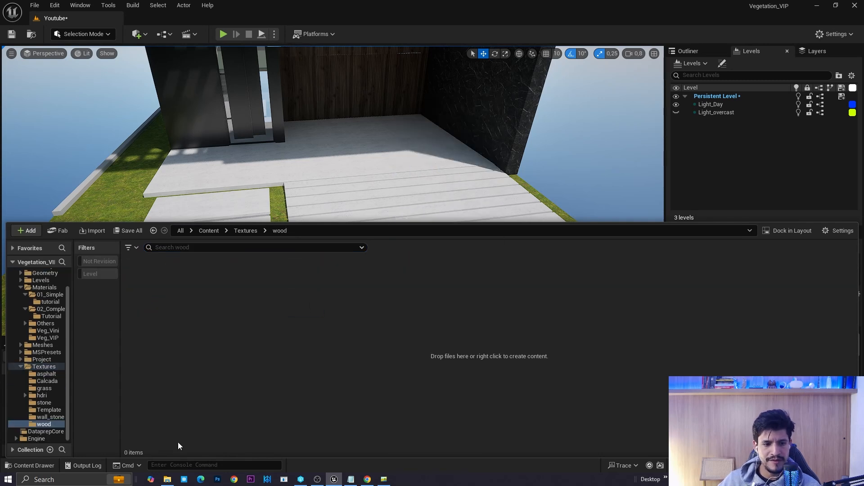
Switch to File Explorer, open the madeira folder inside texturas and preview its wood textures
{"action": "left_click", "coordinate": [167, 479]}
{"action": "key", "text": "alt+Up"}
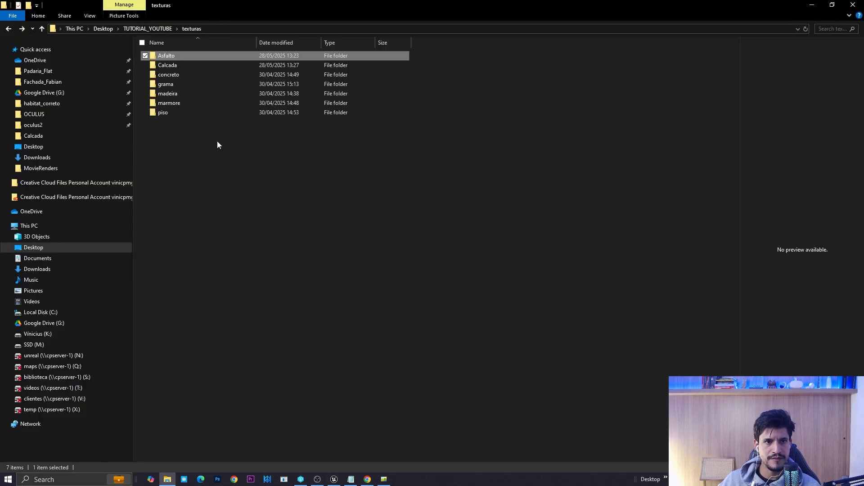
{"action": "double_click", "coordinate": [178, 94]}
{"action": "left_click", "coordinate": [205, 71]}
{"action": "left_click", "coordinate": [262, 67]}
{"action": "left_click", "coordinate": [173, 67]}
{"action": "left_click", "coordinate": [271, 77]}
{"action": "left_click", "coordinate": [252, 118]}
Import the three Wood_Oak_2 textures (b, d and n) into Unreal Engine's wood folder
{"action": "left_click", "coordinate": [173, 76]}
{"action": "left_click", "coordinate": [259, 73], "text": "shift"}
{"action": "left_click_drag", "start_coordinate": [218, 73], "coordinate": [285, 307]}
{"action": "key", "text": "alt+Tab"}
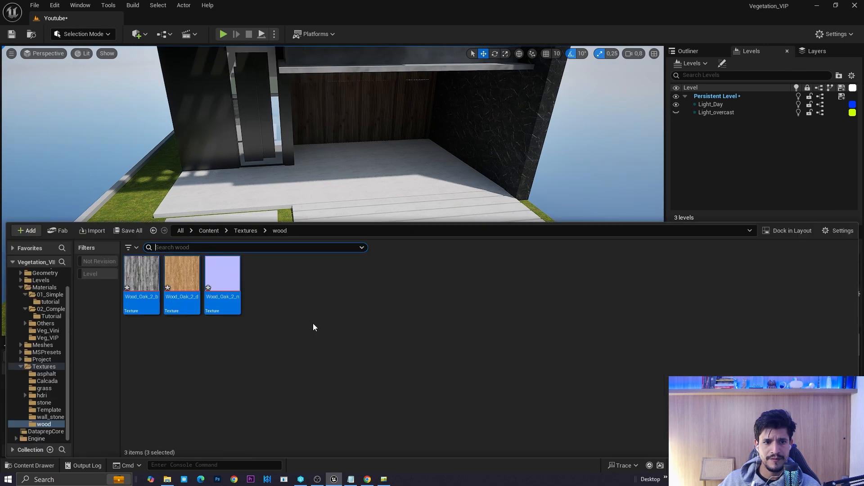
Locate the Tutorial materials folder through the grass model and create a material instance of MM_Textures named MI_Wood
{"action": "left_click", "coordinate": [158, 198]}
{"action": "scroll", "coordinate": [786, 366], "scroll_direction": "down", "scroll_amount": 3}
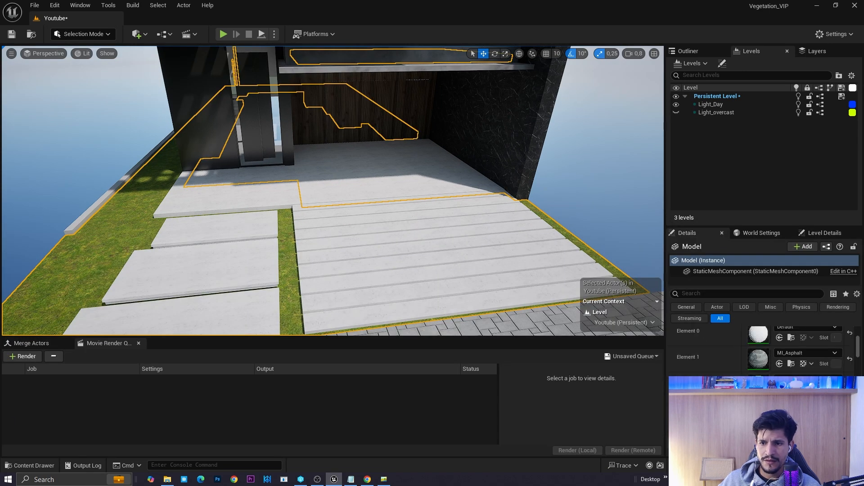
{"action": "key", "text": "ctrl+space"}
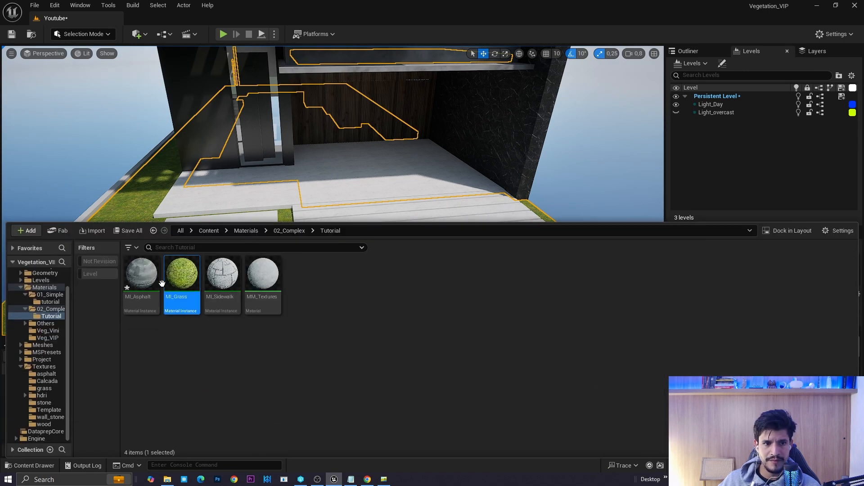
{"action": "right_click", "coordinate": [269, 285]}
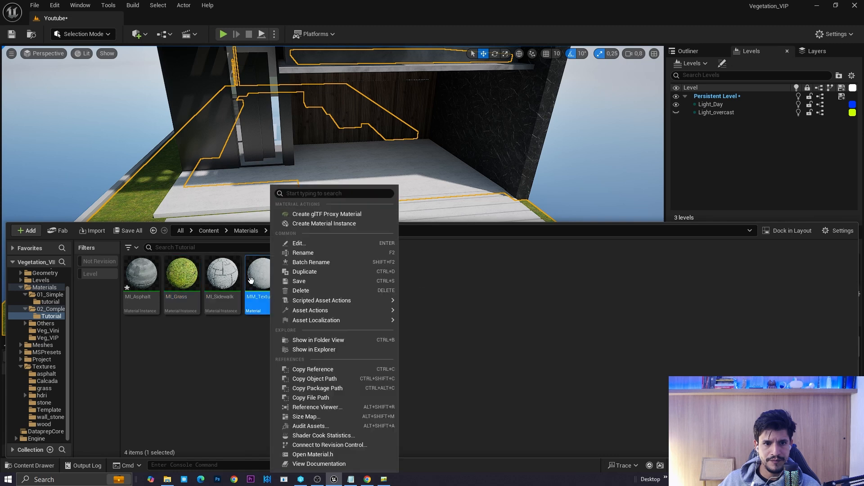
{"action": "left_click", "coordinate": [309, 226]}
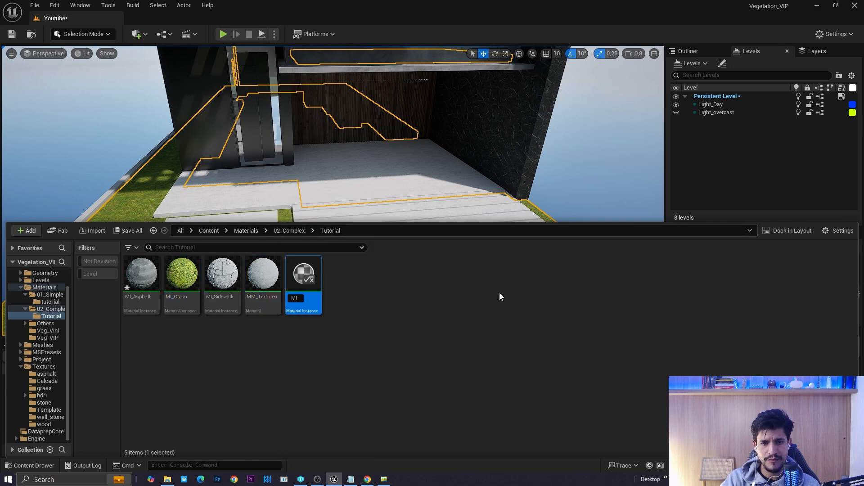
{"action": "key", "text": "Return"}
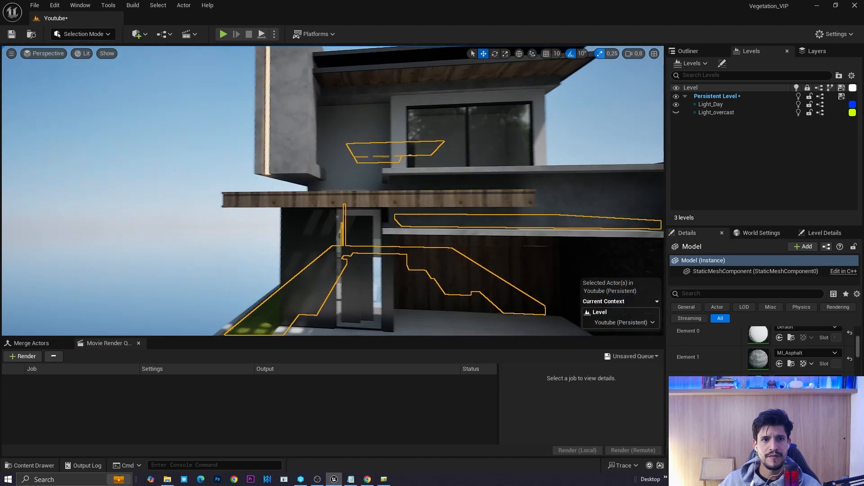
Apply MI_Wood to the wooden canopy projecting over the house entrance
{"action": "key", "text": "g"}
{"action": "key", "text": "s"}
{"action": "mouse_move", "coordinate": [369, 210]}
{"action": "right_mouse_down"}
{"action": "mouse_move", "coordinate": [369, 194]}
{"action": "mouse_move", "coordinate": [369, 211]}
{"action": "right_mouse_up"}
{"action": "key", "text": "w"}
{"action": "scroll", "coordinate": [369, 210], "scroll_direction": "down", "scroll_amount": 1}
{"action": "right_click_drag", "start_coordinate": [361, 251], "coordinate": [374, 251]}
{"action": "scroll", "coordinate": [360, 251], "scroll_direction": "down", "scroll_amount": 1}
{"action": "key", "text": "ctrl+space"}
{"action": "left_click_drag", "start_coordinate": [261, 288], "coordinate": [290, 208]}
Open MI_Wood for editing and shrink its editor window so the canopy stays in view
{"action": "key", "text": "ctrl+space"}
{"action": "double_click", "coordinate": [278, 284]}
{"action": "left_click", "coordinate": [836, 5]}
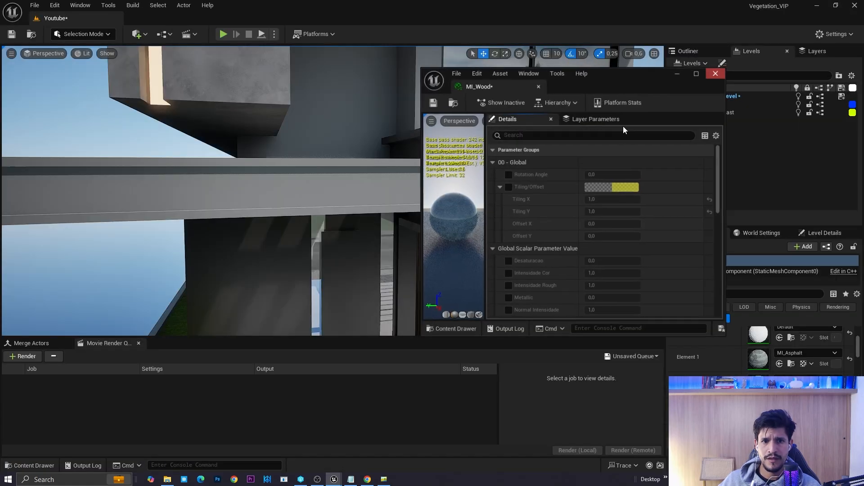
Enable the Base Color texture of MI_Wood and assign Wood_Oak_2_d to it
{"action": "key", "text": "ctrl+space"}
{"action": "scroll", "coordinate": [579, 223], "scroll_direction": "down", "scroll_amount": 2}
{"action": "scroll", "coordinate": [579, 223], "scroll_direction": "down", "scroll_amount": 3}
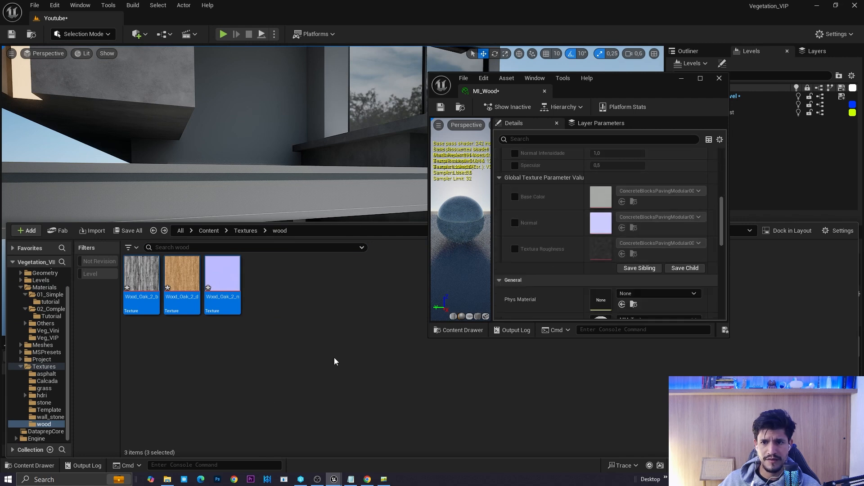
{"action": "left_click", "coordinate": [515, 197]}
{"action": "key", "text": "ctrl+space"}
{"action": "left_click_drag", "start_coordinate": [158, 298], "coordinate": [597, 204]}
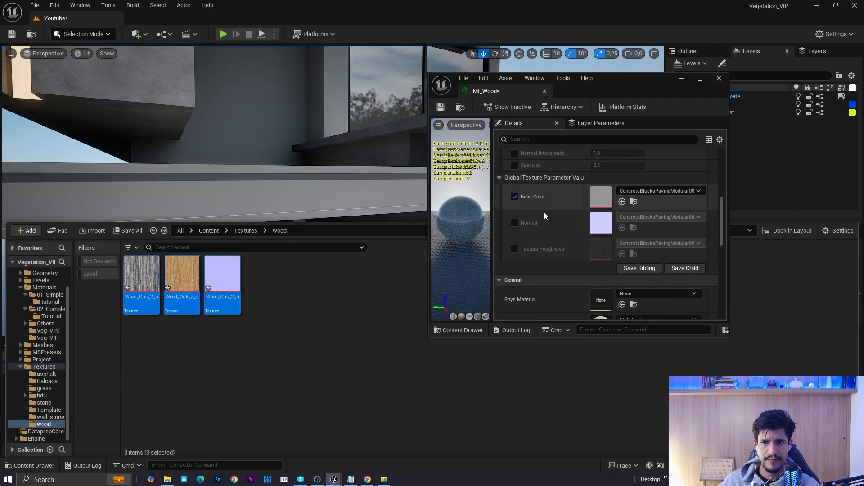
{"action": "left_click_drag", "start_coordinate": [180, 272], "coordinate": [601, 198]}
{"action": "left_click", "coordinate": [178, 275]}
Enable Normal and Texture Roughness in MI_Wood, using Wood_Oak_2_n for Normal and Wood_Oak_2_b for Texture Roughness
{"action": "left_click", "coordinate": [515, 223]}
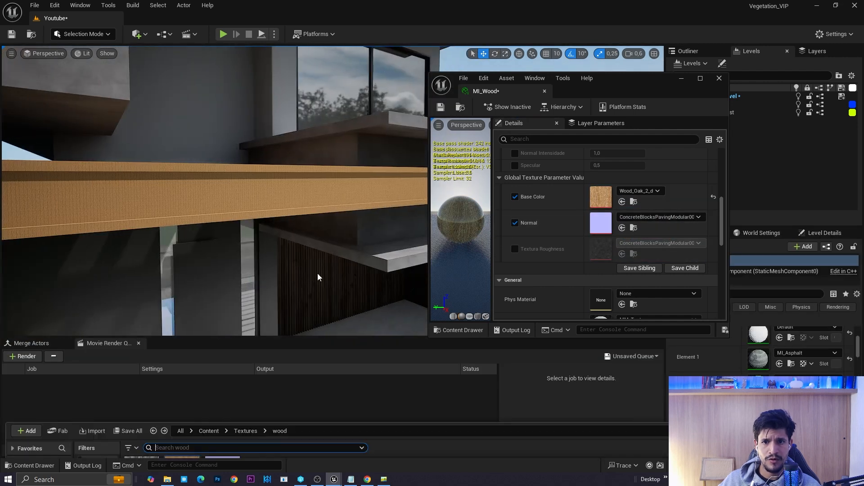
{"action": "key", "text": "ctrl+space"}
{"action": "left_click_drag", "start_coordinate": [222, 281], "coordinate": [601, 223]}
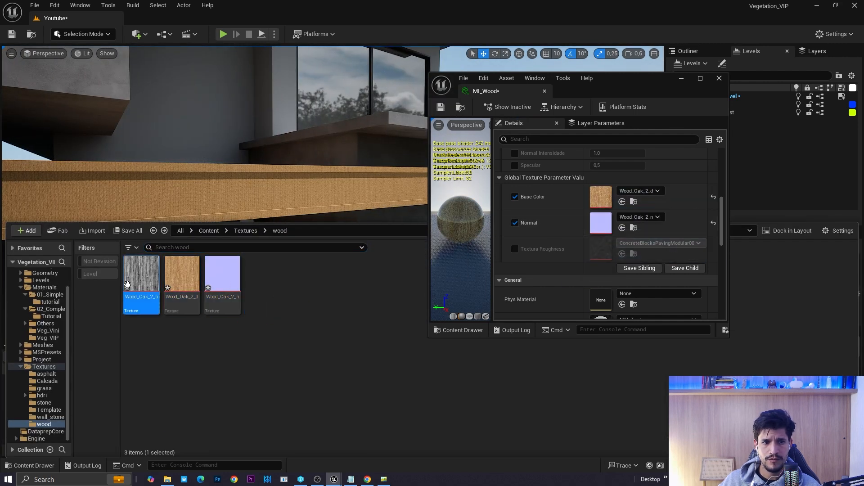
{"action": "left_click", "coordinate": [515, 249]}
Enable Tiling/Offset in MI_Wood and set Tiling X and Tiling Y to 0,1
{"action": "right_click_drag", "start_coordinate": [307, 248], "coordinate": [297, 279]}
{"action": "scroll", "coordinate": [293, 252], "scroll_direction": "down", "scroll_amount": 1}
{"action": "right_click_drag", "start_coordinate": [388, 226], "coordinate": [398, 234]}
{"action": "scroll", "coordinate": [712, 167], "scroll_direction": "up", "scroll_amount": 10}
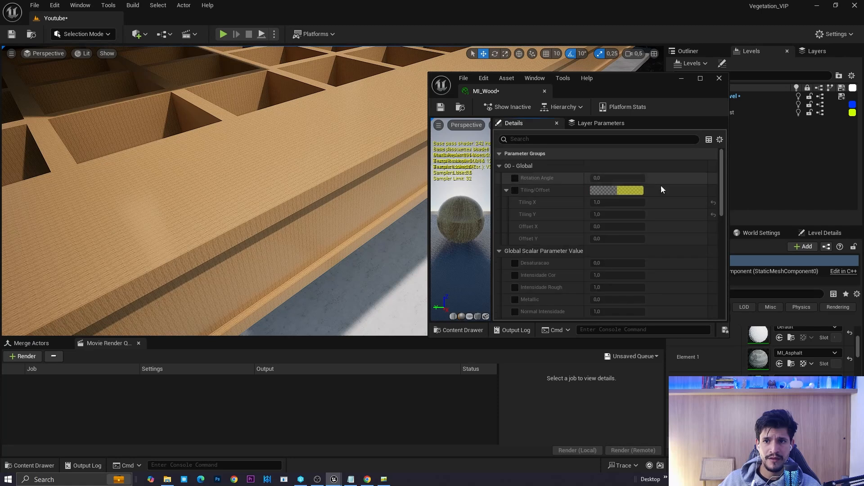
{"action": "left_click", "coordinate": [515, 190]}
{"action": "left_click", "coordinate": [595, 203]}
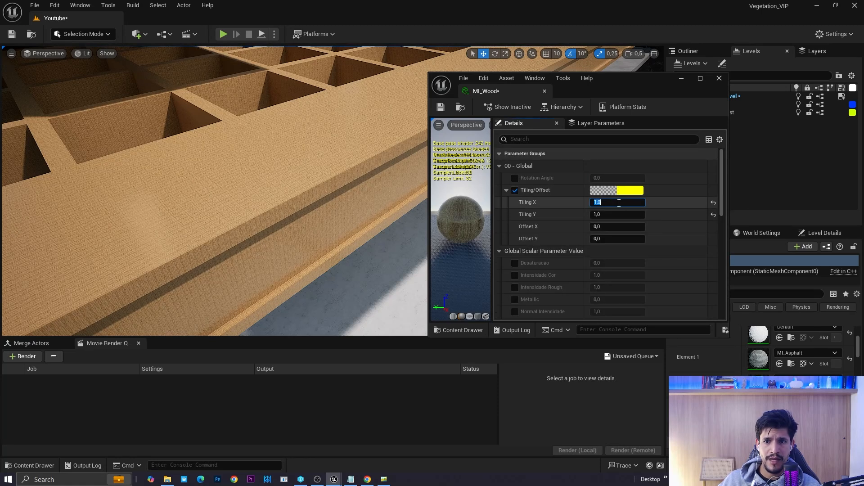
{"action": "type", "text": "0,1"}
{"action": "key", "text": "Tab"}
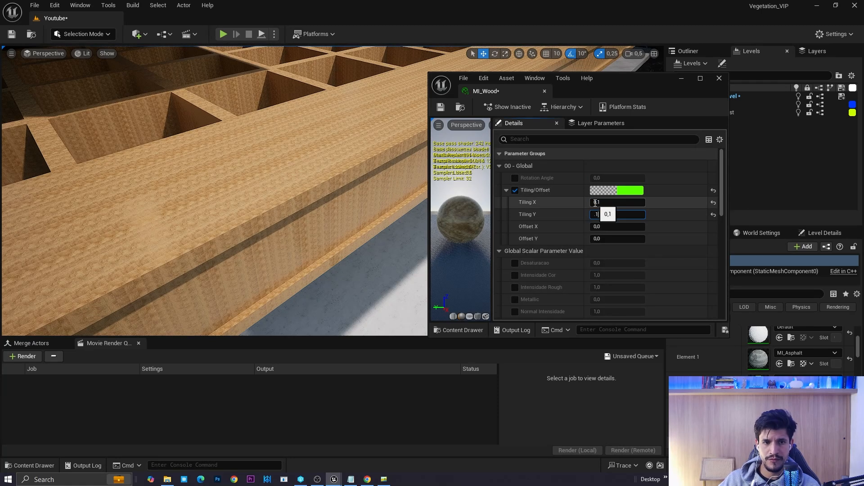
{"action": "key", "text": "Return"}
Reduce Tiling X and Tiling Y of MI_Wood to 0,01 while viewing the canopy
{"action": "key", "text": "s"}
{"action": "mouse_move", "coordinate": [382, 187]}
{"action": "right_mouse_down"}
{"action": "mouse_move", "coordinate": [382, 149]}
{"action": "mouse_move", "coordinate": [383, 176]}
{"action": "right_mouse_up"}
{"action": "key", "text": "q"}
{"action": "key", "text": "w"}
{"action": "left_click", "coordinate": [604, 209]}
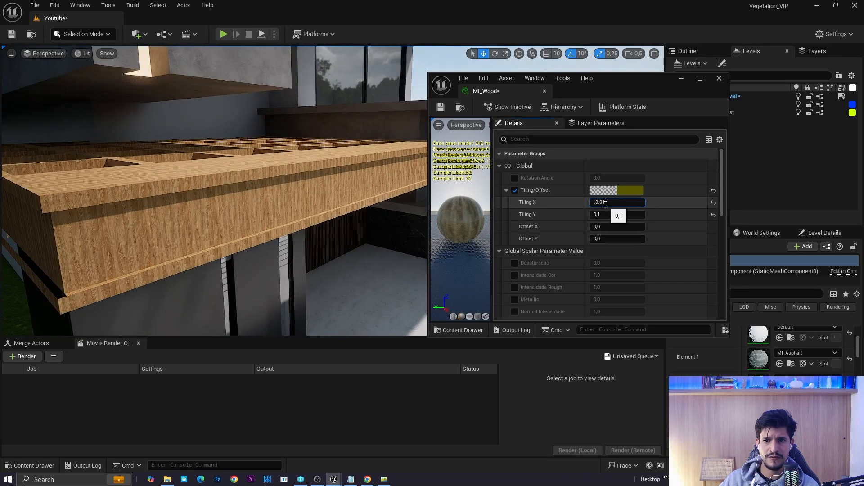
{"action": "key", "text": "Return"}
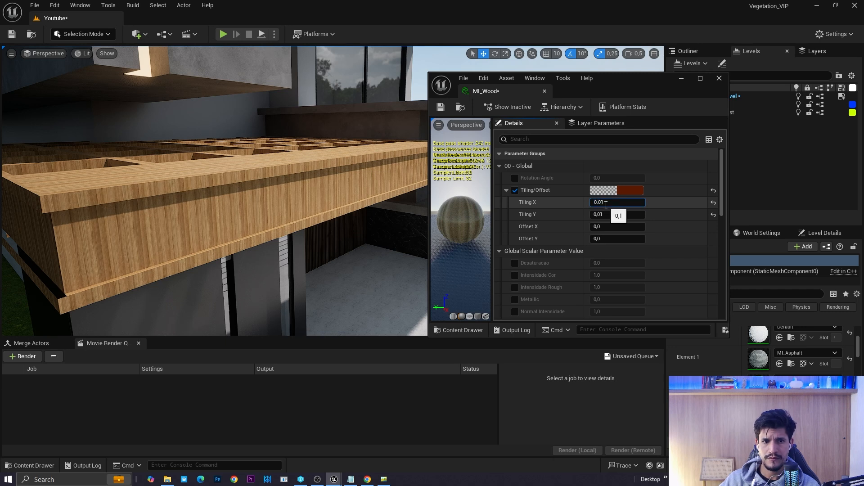
{"action": "key", "text": "Return"}
Enable Rotation Angle in MI_Wood and set it to 0,25 while viewing the canopy's fascia
{"action": "right_click_drag", "start_coordinate": [382, 178], "coordinate": [323, 235]}
{"action": "key", "text": "q"}
{"action": "scroll", "coordinate": [367, 169], "scroll_direction": "up", "scroll_amount": 1}
{"action": "key", "text": "e"}
{"action": "key", "text": "q"}
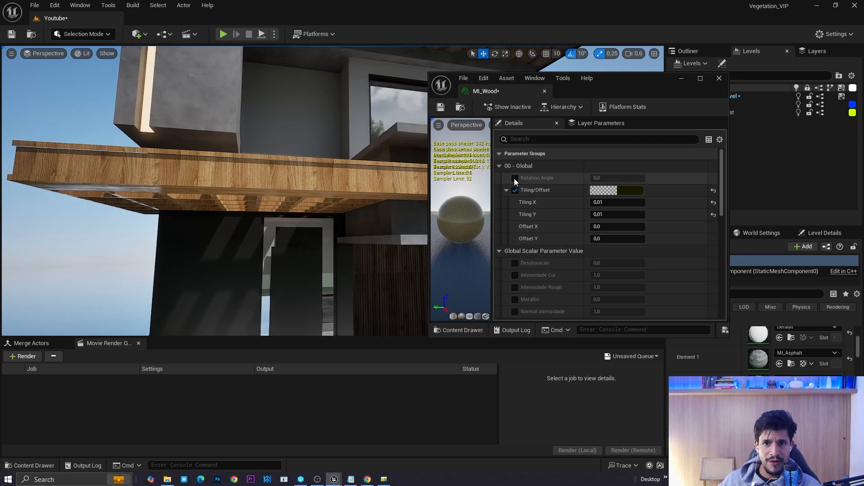
{"action": "right_click_drag", "start_coordinate": [358, 219], "coordinate": [335, 216]}
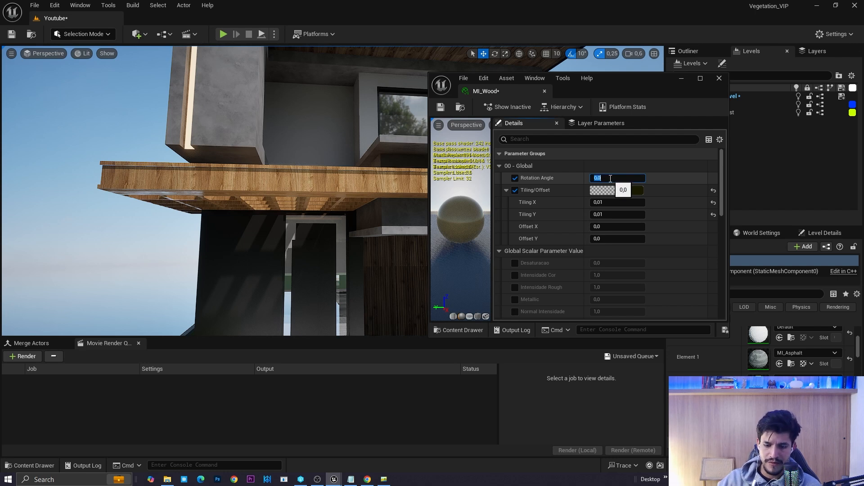
{"action": "key", "text": "Return"}
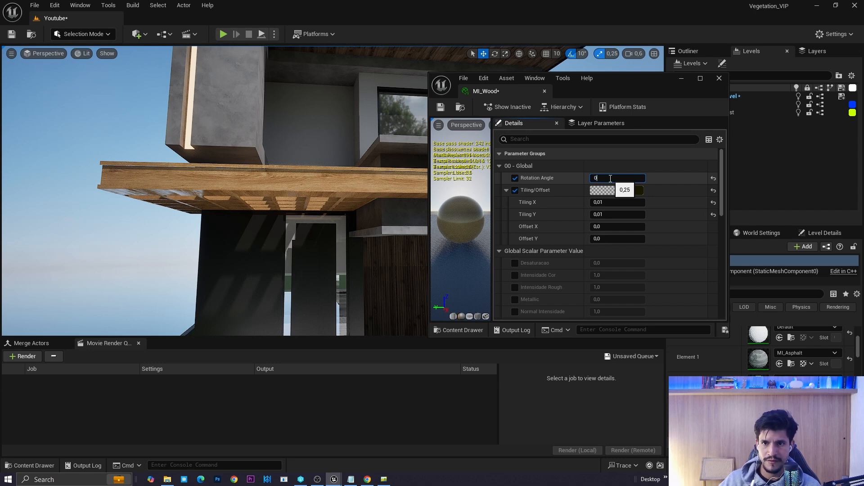
{"action": "key", "text": "Return"}
{"action": "type", "text": "0,25"}
{"action": "key", "text": "Return"}
Enable the Two Sided material property override for MI_Wood and check the canopy from below
{"action": "right_click_drag", "start_coordinate": [351, 189], "coordinate": [207, 235]}
{"action": "scroll", "coordinate": [315, 203], "scroll_direction": "up", "scroll_amount": 1}
{"action": "left_click", "coordinate": [527, 139]}
{"action": "scroll", "coordinate": [555, 245], "scroll_direction": "down", "scroll_amount": 12}
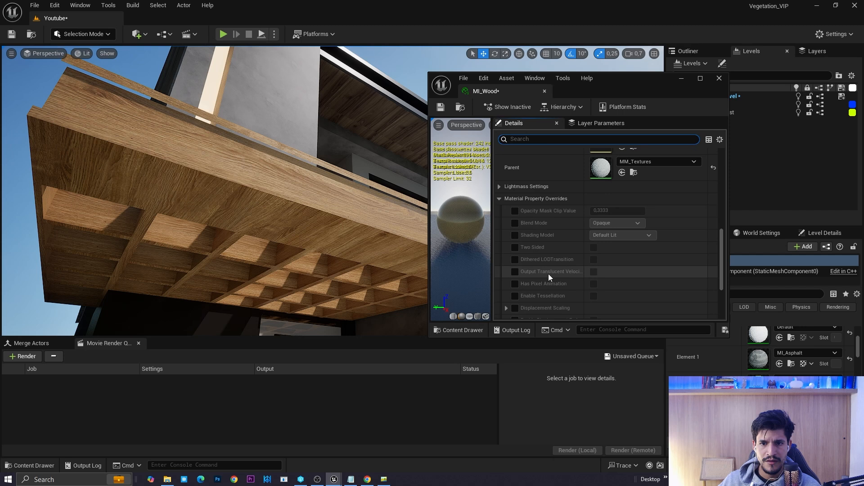
{"action": "left_click", "coordinate": [515, 247]}
{"action": "left_click", "coordinate": [594, 248]}
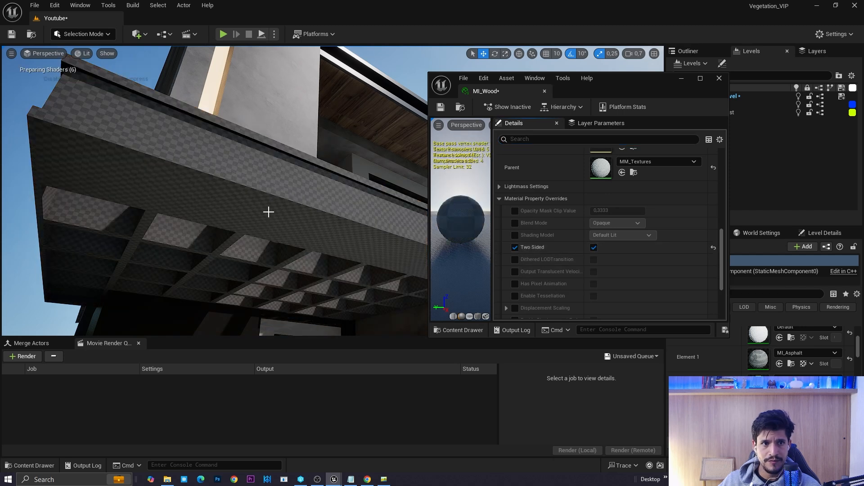
{"action": "mouse_move", "coordinate": [328, 214]}
{"action": "right_mouse_down"}
{"action": "mouse_move", "coordinate": [319, 234]}
{"action": "mouse_move", "coordinate": [338, 212]}
{"action": "right_mouse_up"}
{"action": "scroll", "coordinate": [328, 214], "scroll_direction": "up", "scroll_amount": 4}
{"action": "scroll", "coordinate": [395, 225], "scroll_direction": "down", "scroll_amount": 3}
{"action": "right_click_drag", "start_coordinate": [396, 225], "coordinate": [403, 241]}
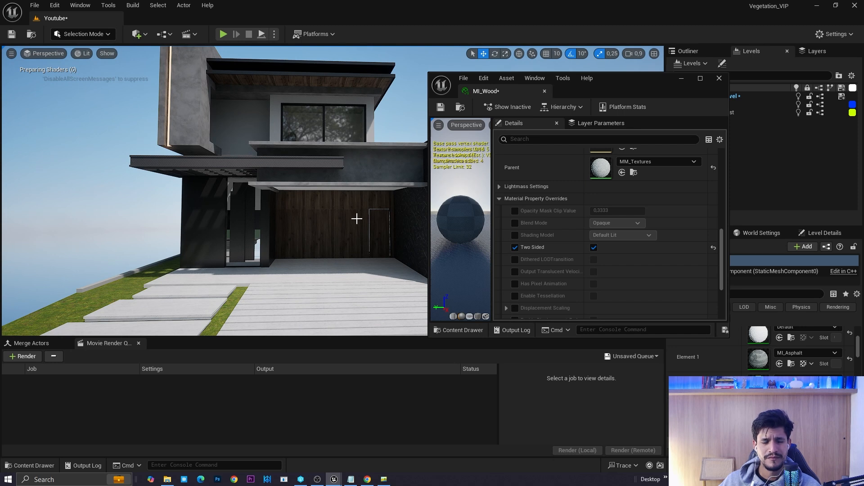
{"action": "right_click_drag", "start_coordinate": [342, 214], "coordinate": [379, 204]}
{"action": "scroll", "coordinate": [343, 214], "scroll_direction": "down", "scroll_amount": 2}
Open MI_Wood's roughness texture Wood_Oak_2_b at full size, examine its grain and close it
{"action": "scroll", "coordinate": [566, 267], "scroll_direction": "up", "scroll_amount": 5}
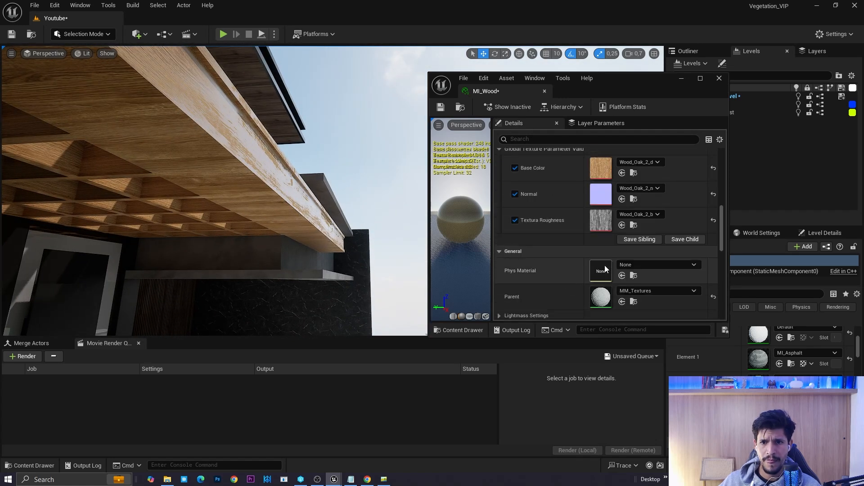
{"action": "double_click", "coordinate": [602, 271]}
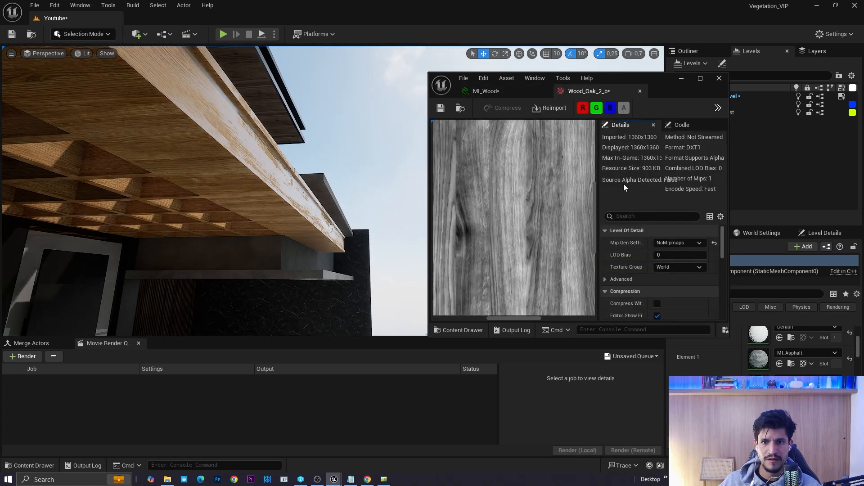
{"action": "left_click", "coordinate": [701, 79]}
{"action": "scroll", "coordinate": [248, 168], "scroll_direction": "up", "scroll_amount": 2}
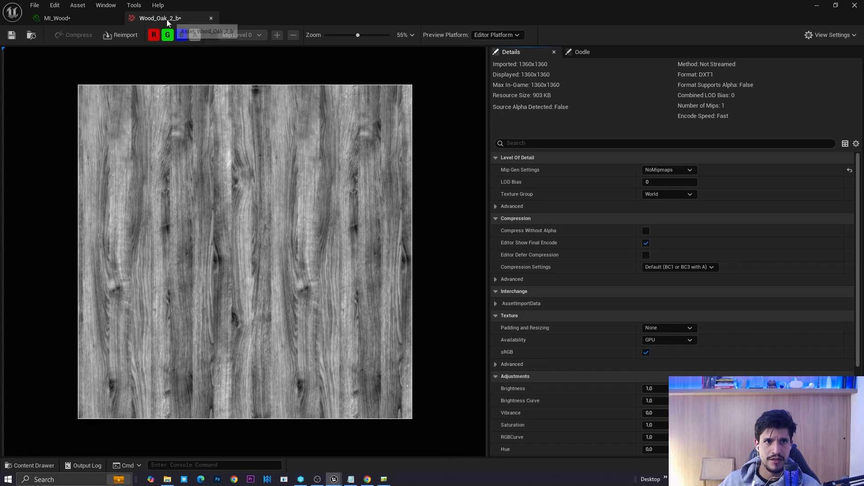
{"action": "middle_click", "coordinate": [166, 20]}
{"action": "left_click", "coordinate": [836, 5]}
Enable Intensidade Rough in MI_Wood and try several values, ending at 0,7, while checking the canopy's reflections
{"action": "scroll", "coordinate": [562, 247], "scroll_direction": "up", "scroll_amount": 2}
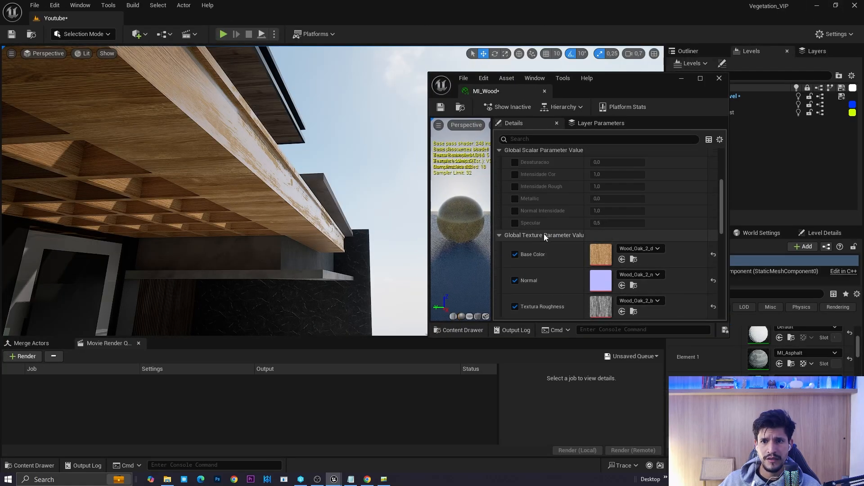
{"action": "left_click", "coordinate": [515, 186]}
{"action": "left_click", "coordinate": [607, 186]}
{"action": "type", "text": "0,5"}
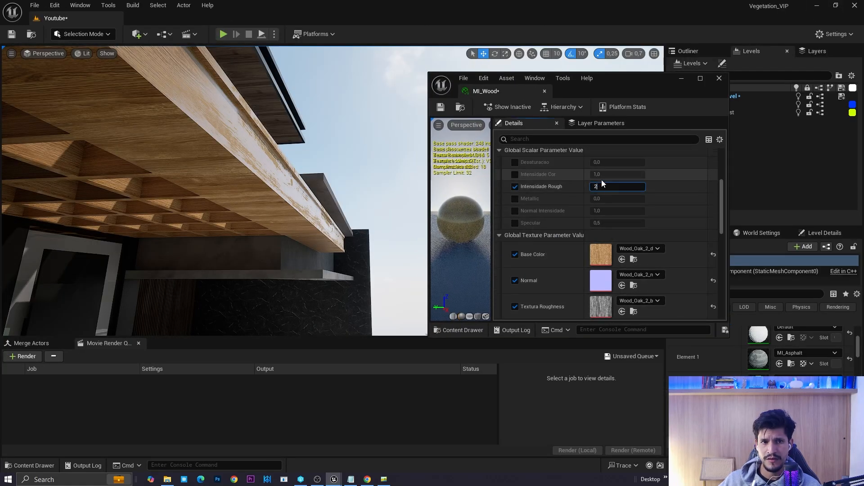
{"action": "key", "text": "Return"}
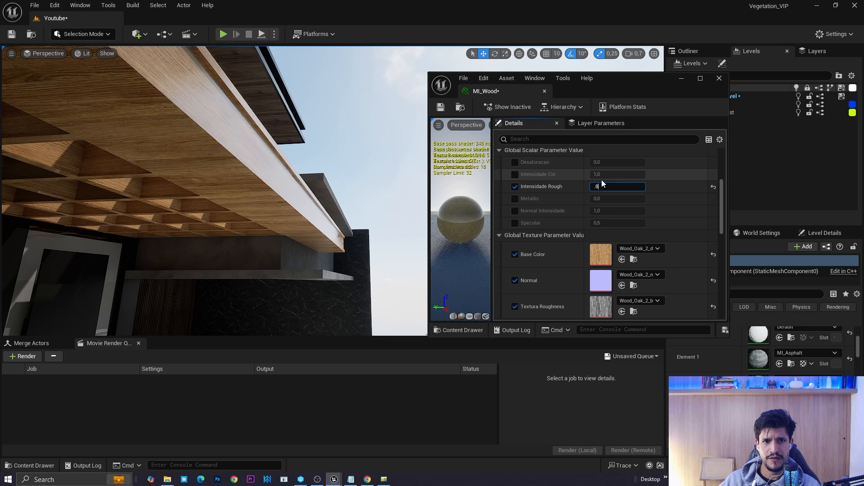
{"action": "right_click_drag", "start_coordinate": [324, 195], "coordinate": [329, 178]}
{"action": "scroll", "coordinate": [325, 194], "scroll_direction": "down", "scroll_amount": 1}
{"action": "scroll", "coordinate": [327, 176], "scroll_direction": "down", "scroll_amount": 1}
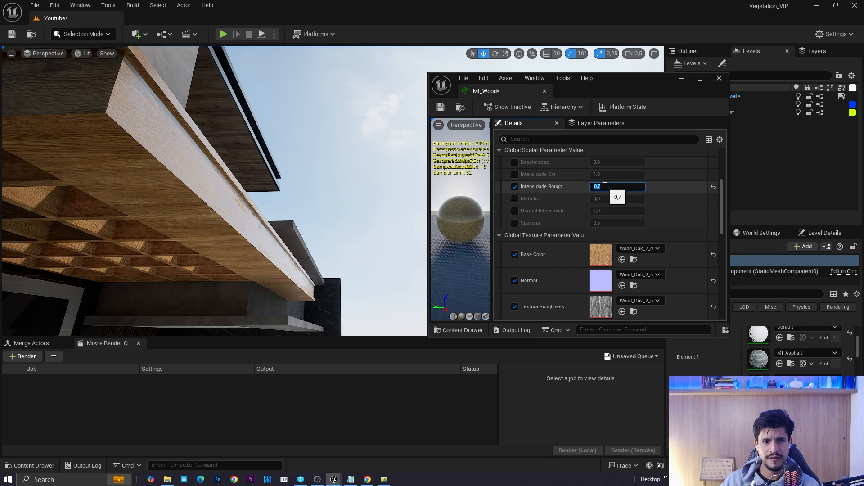
Raise Intensidade Rough of MI_Wood to 0,9 and check the canopy from a distance
{"action": "key", "text": "Return"}
{"action": "right_click_drag", "start_coordinate": [349, 221], "coordinate": [313, 253]}
{"action": "scroll", "coordinate": [349, 220], "scroll_direction": "up", "scroll_amount": 5}
{"action": "mouse_move", "coordinate": [239, 154]}
{"action": "right_mouse_down"}
{"action": "mouse_move", "coordinate": [259, 157]}
{"action": "mouse_move", "coordinate": [240, 155]}
{"action": "right_mouse_up"}
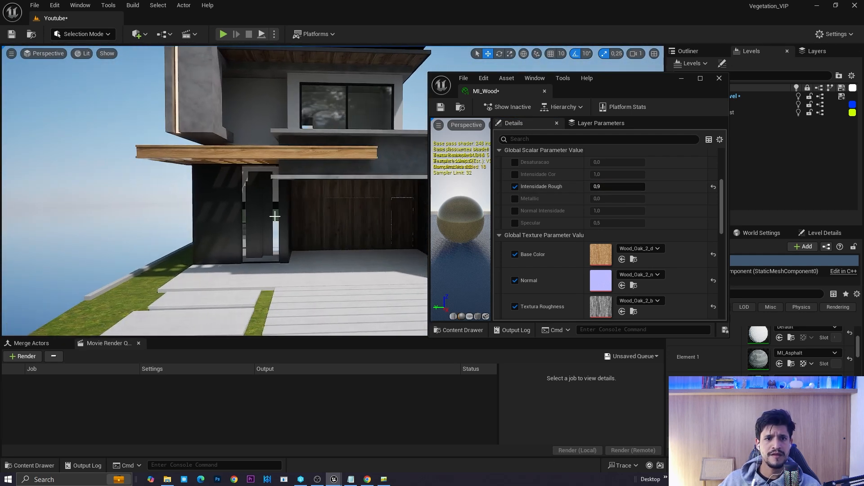
{"action": "mouse_move", "coordinate": [347, 173]}
{"action": "right_mouse_down"}
{"action": "mouse_move", "coordinate": [358, 172]}
{"action": "mouse_move", "coordinate": [347, 174]}
{"action": "right_mouse_up"}
{"action": "scroll", "coordinate": [529, 238], "scroll_direction": "up", "scroll_amount": 2}
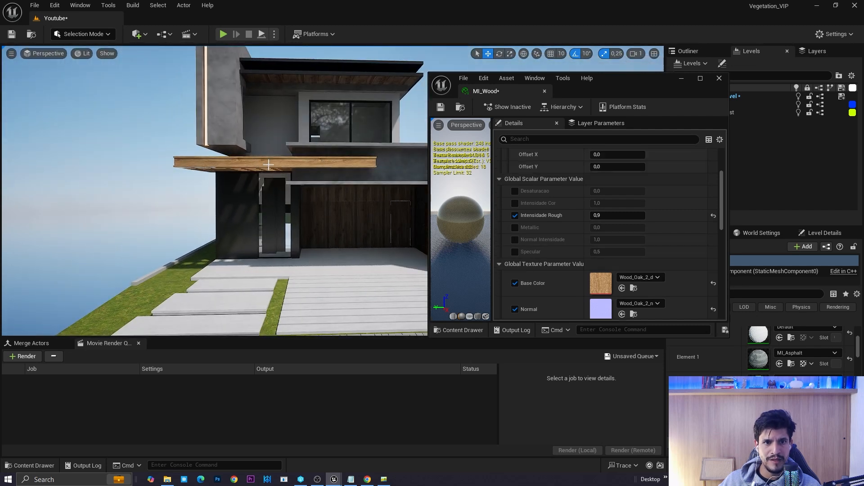
Enable Desaturacao in MI_Wood, try 0,5 and settle on 0,1 while comparing the wood color
{"action": "scroll", "coordinate": [542, 222], "scroll_direction": "up", "scroll_amount": 4}
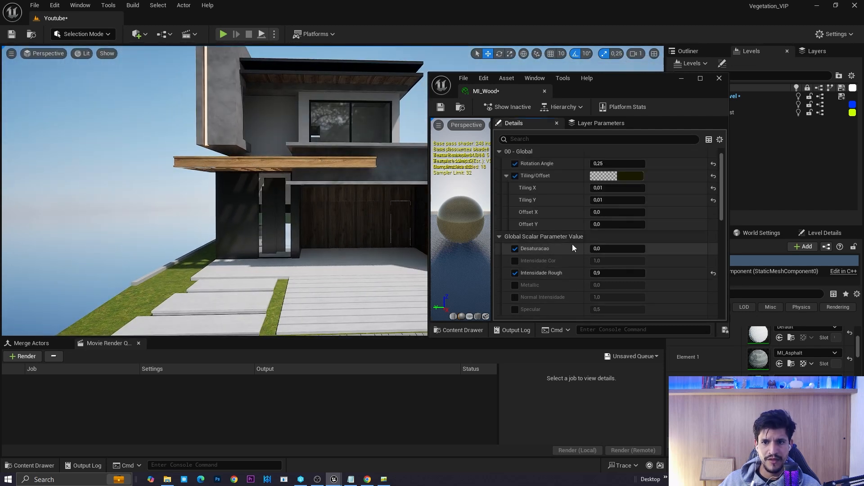
{"action": "type", "text": ",5"}
{"action": "key", "text": "Return"}
{"action": "key", "text": "Return"}
{"action": "right_click_drag", "start_coordinate": [356, 216], "coordinate": [351, 221]}
{"action": "key", "text": "s"}
{"action": "key", "text": "w"}
{"action": "left_click", "coordinate": [613, 249]}
{"action": "right_click_drag", "start_coordinate": [268, 203], "coordinate": [268, 204]}
{"action": "key", "text": "w"}
{"action": "scroll", "coordinate": [268, 203], "scroll_direction": "down", "scroll_amount": 1}
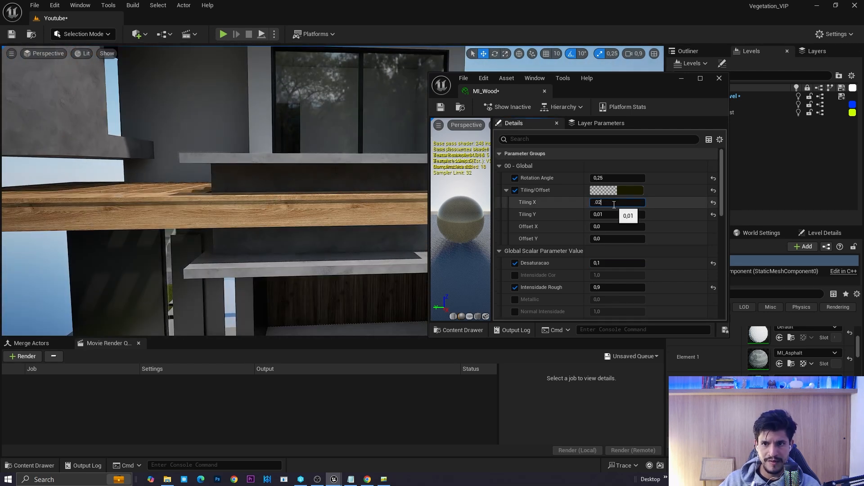
Set Tiling X and Tiling Y of MI_Wood to 0,02 and check the canopy
{"action": "left_click", "coordinate": [613, 205]}
{"action": "type", "text": ".02"}
{"action": "key", "text": "Tab"}
{"action": "type", "text": ".02"}
{"action": "key", "text": "Return"}
{"action": "key", "text": "s"}
{"action": "right_click_drag", "start_coordinate": [288, 202], "coordinate": [337, 181]}
{"action": "key", "text": "a"}
{"action": "scroll", "coordinate": [311, 187], "scroll_direction": "down", "scroll_amount": 1}
{"action": "key", "text": "d"}
{"action": "scroll", "coordinate": [302, 216], "scroll_direction": "up", "scroll_amount": 1}
{"action": "right_click_drag", "start_coordinate": [302, 216], "coordinate": [290, 209]}
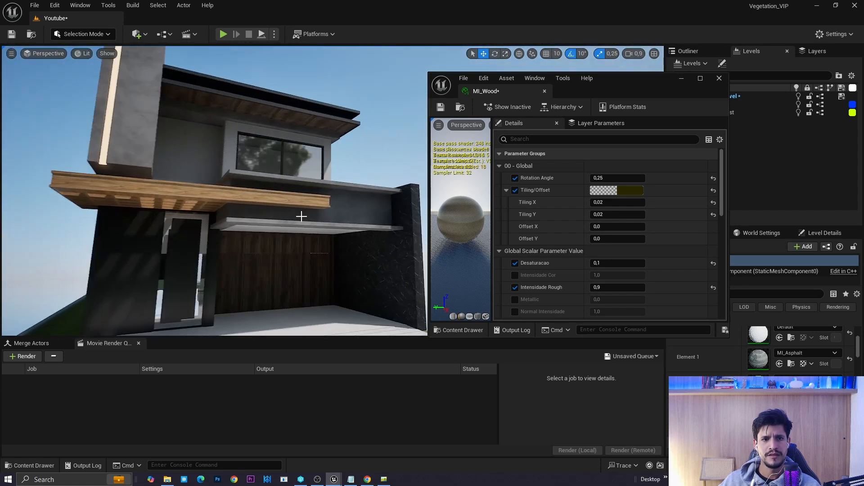
Locate the canopy's MI_Wood instance in the Tutorial folder and apply it to the upper roof's wood soffit
{"action": "key", "text": "ctrl+space"}
{"action": "key", "text": "alt+Left"}
{"action": "left_click_drag", "start_coordinate": [623, 101], "coordinate": [579, 319]}
{"action": "left_click", "coordinate": [189, 184]}
{"action": "left_click", "coordinate": [795, 355]}
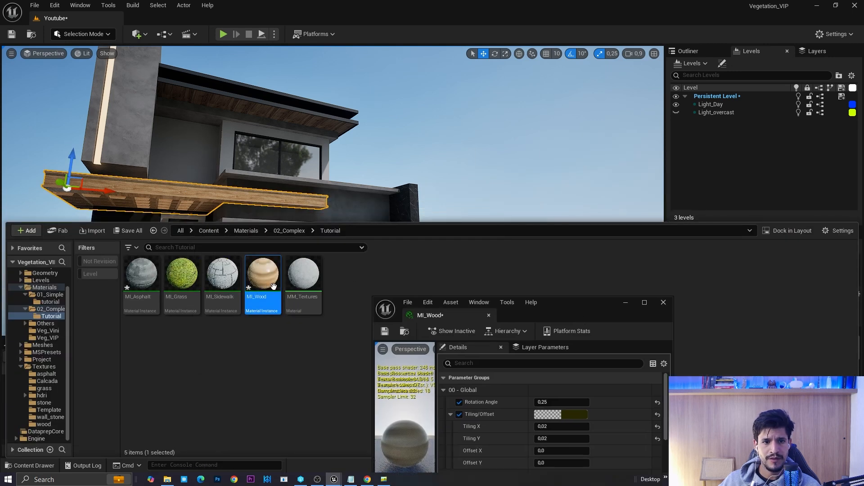
{"action": "left_click_drag", "start_coordinate": [231, 99], "coordinate": [231, 100]}
Select the upper roof, examine the wood grain on its soffit up close, and close the MI_Wood editor
{"action": "key", "text": "w"}
{"action": "right_click_drag", "start_coordinate": [300, 116], "coordinate": [310, 133]}
{"action": "key", "text": "a"}
{"action": "left_click", "coordinate": [305, 121]}
{"action": "key", "text": "s"}
{"action": "key", "text": "d"}
{"action": "right_click_drag", "start_coordinate": [214, 97], "coordinate": [214, 97]}
{"action": "left_click", "coordinate": [84, 34]}
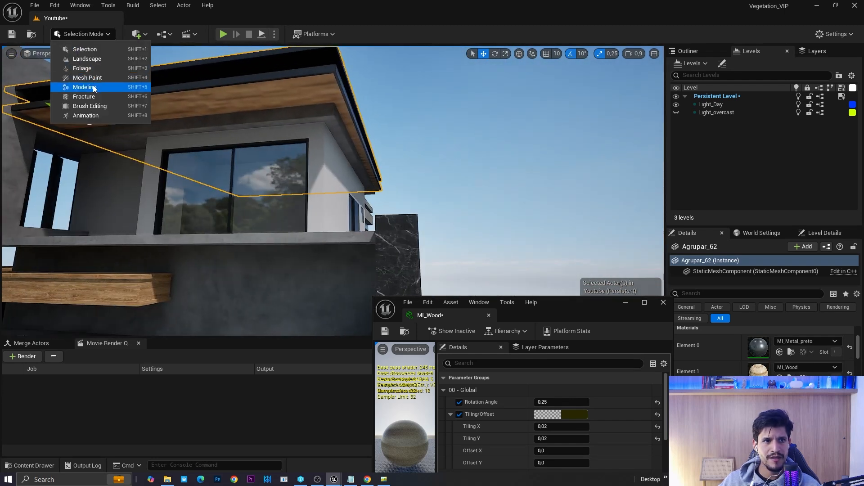
{"action": "right_click_drag", "start_coordinate": [405, 180], "coordinate": [405, 180]}
{"action": "key", "text": "s"}
{"action": "key", "text": "g"}
{"action": "key", "text": "w"}
{"action": "scroll", "coordinate": [405, 180], "scroll_direction": "down", "scroll_amount": 1}
{"action": "key", "text": "w"}
{"action": "scroll", "coordinate": [405, 180], "scroll_direction": "up", "scroll_amount": 1}
{"action": "key", "text": "s"}
{"action": "right_click_drag", "start_coordinate": [408, 112], "coordinate": [408, 112]}
{"action": "left_click", "coordinate": [663, 302]}
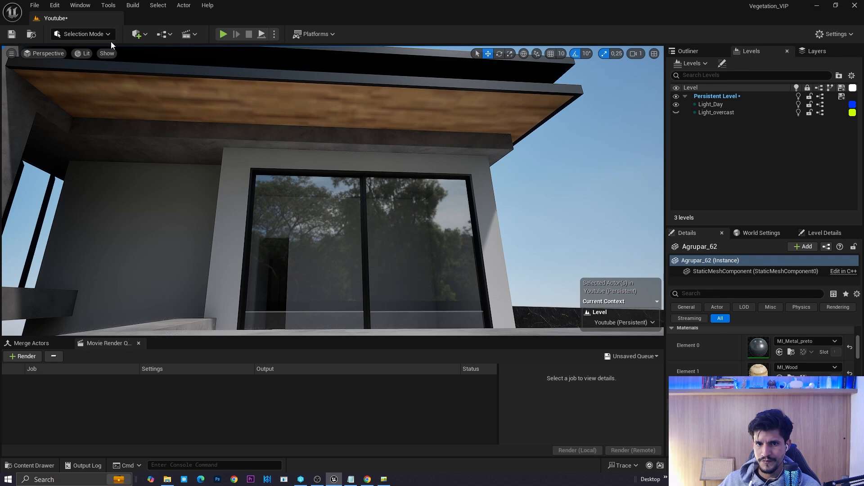
Duplicate MI_Wood and apply the copy to the upper roof's soffit
{"action": "key", "text": "ctrl+space"}
{"action": "right_click", "coordinate": [260, 281]}
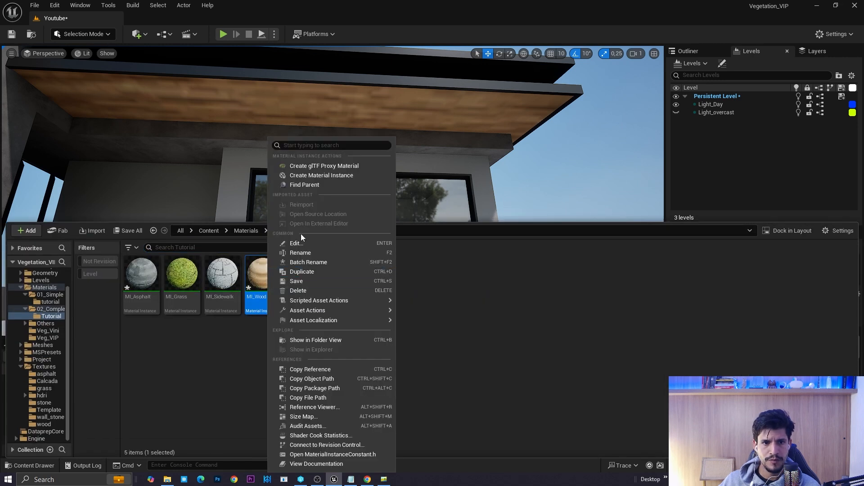
{"action": "left_click", "coordinate": [302, 271]}
{"action": "left_click_drag", "start_coordinate": [304, 278], "coordinate": [295, 101]}
Open the duplicated wood instance for editing and rename it MI_Wood_forro
{"action": "key", "text": "ctrl+space"}
{"action": "double_click", "coordinate": [312, 285]}
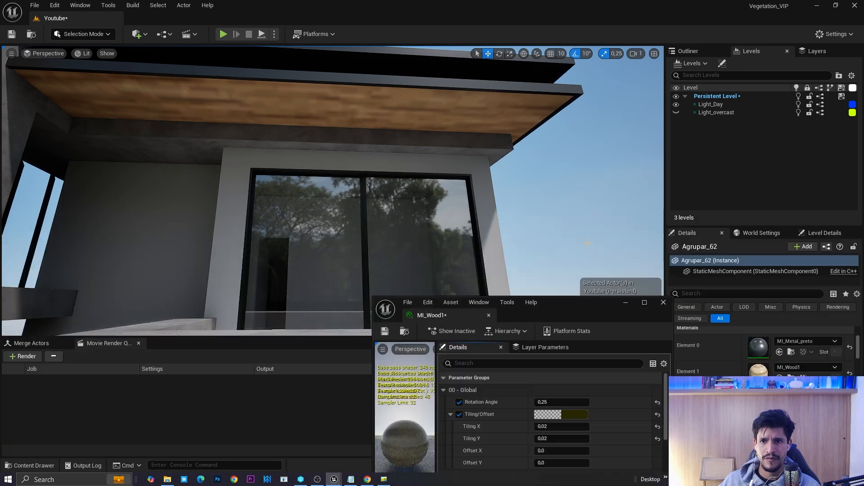
{"action": "left_click_drag", "start_coordinate": [574, 320], "coordinate": [595, 161]}
{"action": "key", "text": "ctrl+space"}
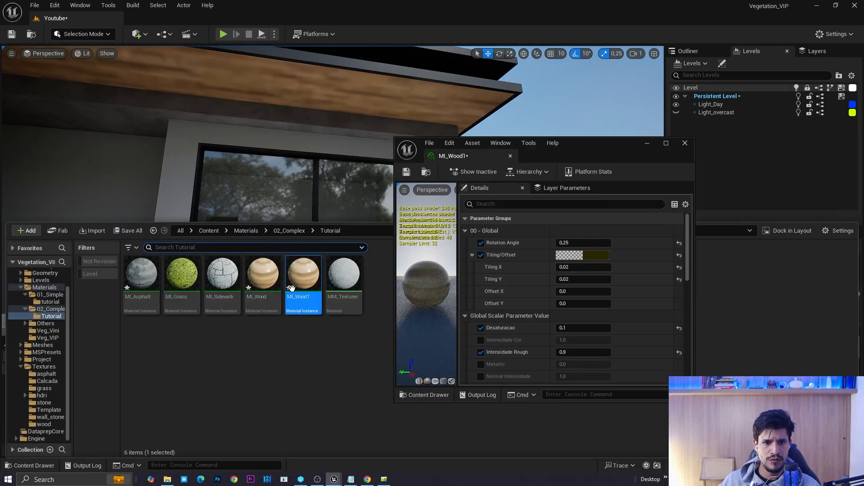
{"action": "left_click", "coordinate": [310, 300]}
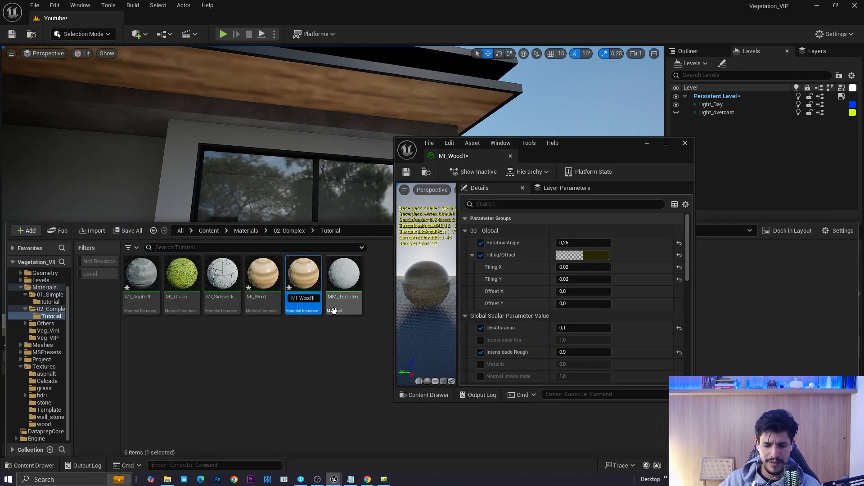
{"action": "key", "text": "Return"}
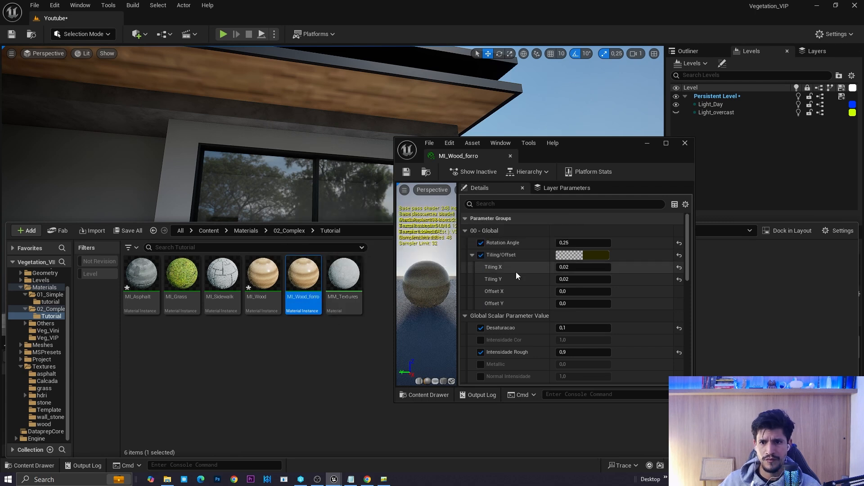
Set MI_Wood_forro's Rotation Angle to 0 and both Tiling X and Tiling Y to 1, checking the soffit
{"action": "left_click", "coordinate": [578, 244]}
{"action": "type", "text": "0"}
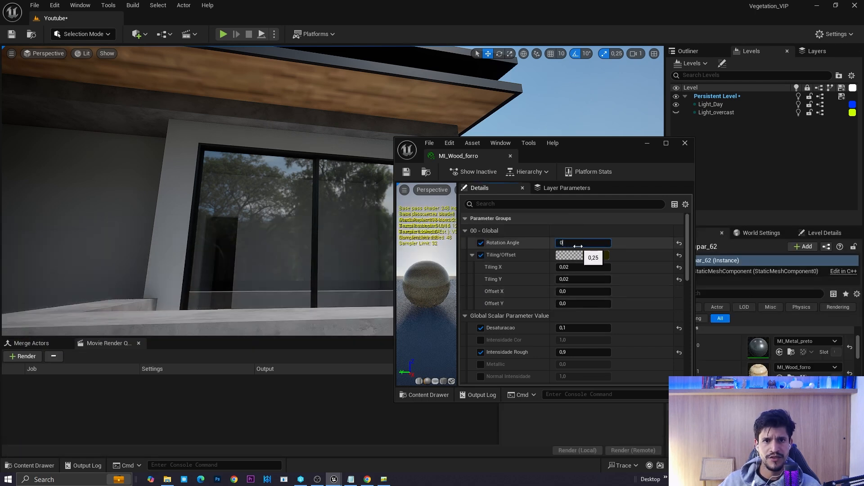
{"action": "key", "text": "Return"}
{"action": "left_click", "coordinate": [584, 267]}
{"action": "type", "text": "1"}
{"action": "left_click", "coordinate": [576, 280]}
{"action": "type", "text": "1"}
{"action": "right_click_drag", "start_coordinate": [238, 269], "coordinate": [324, 202]}
{"action": "key", "text": "s"}
{"action": "scroll", "coordinate": [246, 252], "scroll_direction": "up", "scroll_amount": 3}
{"action": "key", "text": "w"}
Set Tiling X of MI_Wood_forro to 0,5, check the soffit from several angles and close the material editor
{"action": "left_click", "coordinate": [586, 267]}
{"action": "type", "text": ",5"}
{"action": "key", "text": "Tab"}
{"action": "key", "text": "Return"}
{"action": "key", "text": "s"}
{"action": "right_click_drag", "start_coordinate": [273, 214], "coordinate": [270, 234]}
{"action": "right_click_drag", "start_coordinate": [257, 158], "coordinate": [252, 108]}
{"action": "key", "text": "d"}
{"action": "key", "text": "d"}
{"action": "key", "text": "a"}
{"action": "right_click_drag", "start_coordinate": [270, 180], "coordinate": [289, 203]}
{"action": "left_click", "coordinate": [686, 143]}
Apply MI_Wood_forro to the wooden back wall of the garage
{"action": "key", "text": "w"}
{"action": "scroll", "coordinate": [364, 137], "scroll_direction": "down", "scroll_amount": 1}
{"action": "right_click_drag", "start_coordinate": [363, 137], "coordinate": [364, 137]}
{"action": "key", "text": "ctrl+space"}
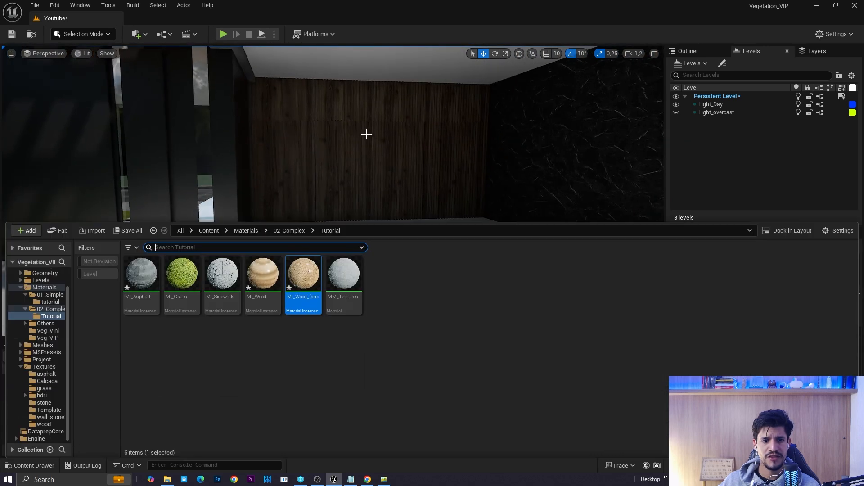
{"action": "left_click_drag", "start_coordinate": [307, 111], "coordinate": [307, 110]}
Apply MI_Wood_forro to the vertical wood slats in front of the garage's back wall
{"action": "right_click_drag", "start_coordinate": [307, 110], "coordinate": [298, 107]}
{"action": "key", "text": "w"}
{"action": "key", "text": "s"}
{"action": "key", "text": "s"}
{"action": "key", "text": "w"}
{"action": "scroll", "coordinate": [298, 110], "scroll_direction": "up", "scroll_amount": 2}
{"action": "key", "text": "ctrl+space"}
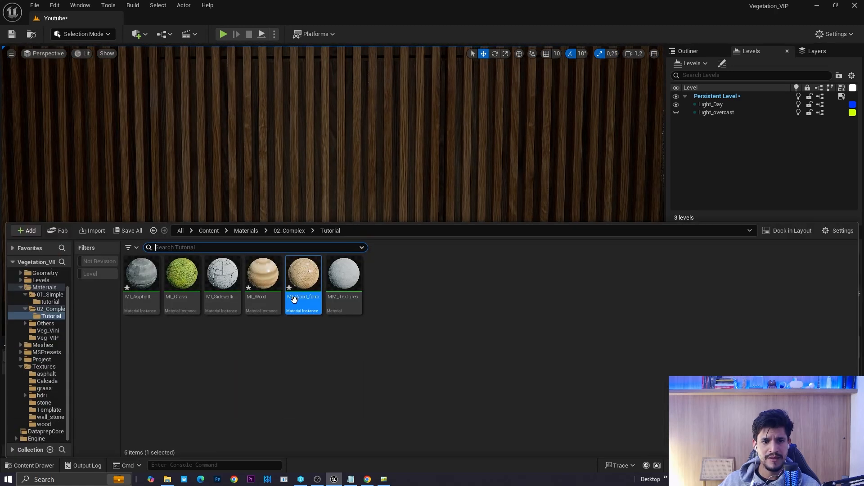
{"action": "left_click_drag", "start_coordinate": [294, 206], "coordinate": [285, 183]}
Apply MI_Wood_forro to the remaining wooden slats of the garage's back wall
{"action": "right_click_drag", "start_coordinate": [286, 183], "coordinate": [285, 182]}
{"action": "key", "text": "s"}
{"action": "scroll", "coordinate": [286, 183], "scroll_direction": "up", "scroll_amount": 2}
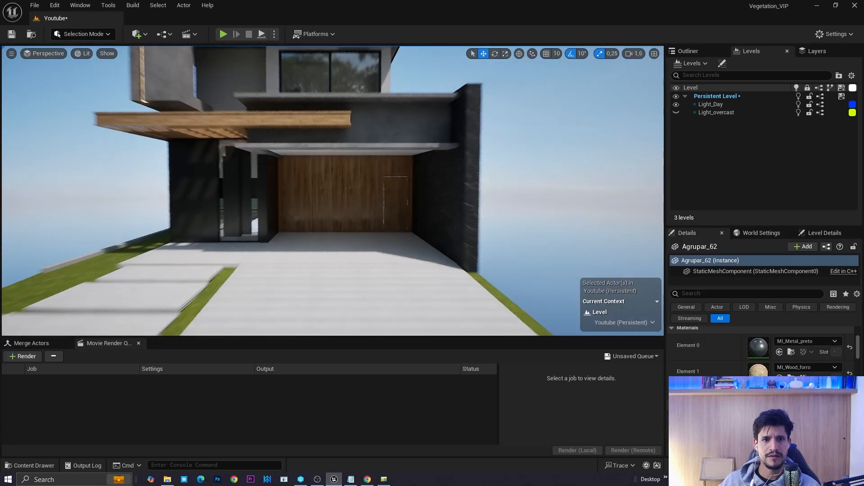
{"action": "key", "text": "w"}
{"action": "right_click_drag", "start_coordinate": [350, 220], "coordinate": [349, 221]}
{"action": "scroll", "coordinate": [350, 220], "scroll_direction": "down", "scroll_amount": 3}
{"action": "key", "text": "ctrl+space"}
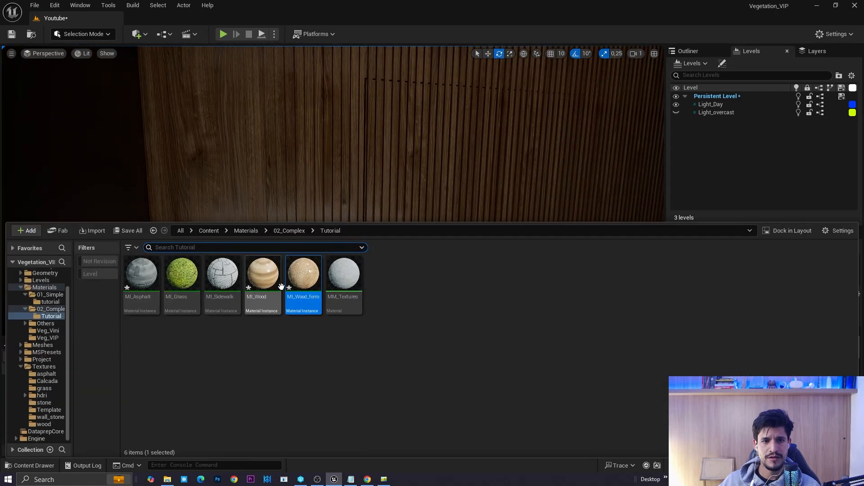
{"action": "left_click_drag", "start_coordinate": [258, 198], "coordinate": [275, 194]}
Examine the wood finish on the garage wall and the front canopy from several distances and angles
{"action": "right_click_drag", "start_coordinate": [354, 208], "coordinate": [347, 225]}
{"action": "key", "text": "s"}
{"action": "key", "text": "s"}
{"action": "key", "text": "d"}
{"action": "key", "text": "w"}
{"action": "scroll", "coordinate": [370, 213], "scroll_direction": "down", "scroll_amount": 2}
{"action": "key", "text": "w"}
{"action": "key", "text": "s"}
{"action": "key", "text": "s"}
{"action": "scroll", "coordinate": [347, 226], "scroll_direction": "up", "scroll_amount": 2}
{"action": "key", "text": "g"}
{"action": "key", "text": "w"}
{"action": "scroll", "coordinate": [347, 226], "scroll_direction": "up", "scroll_amount": 1}
{"action": "key", "text": "s"}
{"action": "key", "text": "d"}
Open the MI_Wood instance for the front canopy and review its tiling against the facade
{"action": "left_click", "coordinate": [295, 154]}
{"action": "key", "text": "ctrl+space"}
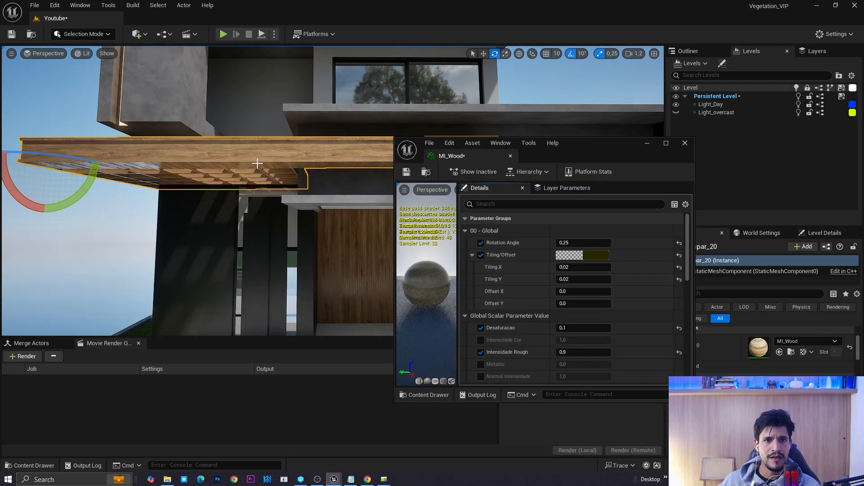
{"action": "right_click_drag", "start_coordinate": [238, 149], "coordinate": [281, 186]}
{"action": "key", "text": "s"}
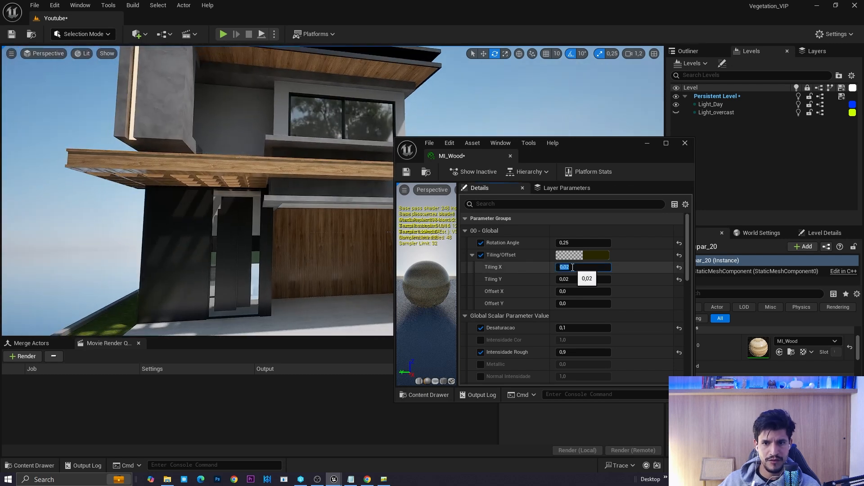
{"action": "right_click_drag", "start_coordinate": [293, 173], "coordinate": [293, 173]}
{"action": "key", "text": "a"}
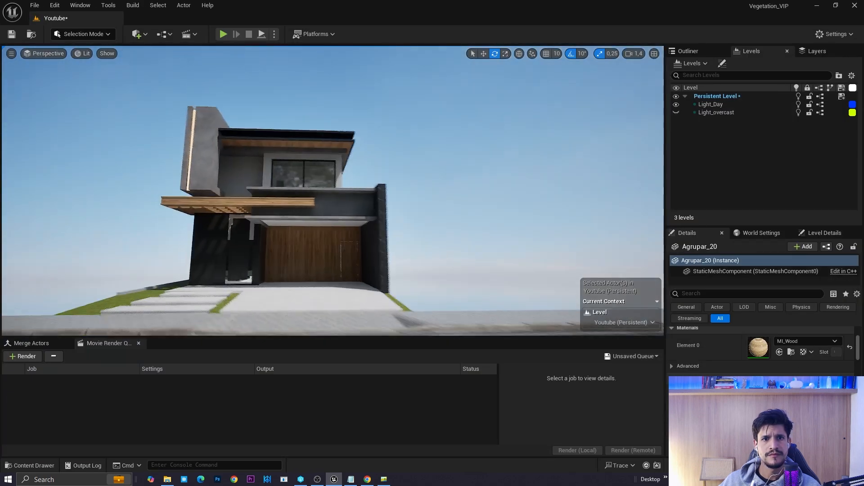
Inspect the garage front and select the concrete driveway paving to check its assigned material
{"action": "key", "text": "e"}
{"action": "right_click_drag", "start_coordinate": [333, 191], "coordinate": [299, 262]}
{"action": "key", "text": "d"}
{"action": "key", "text": "w"}
{"action": "left_click", "coordinate": [380, 224]}
{"action": "key", "text": "s"}
{"action": "scroll", "coordinate": [380, 224], "scroll_direction": "down", "scroll_amount": 1}
{"action": "key", "text": "s"}
{"action": "left_click", "coordinate": [360, 253]}
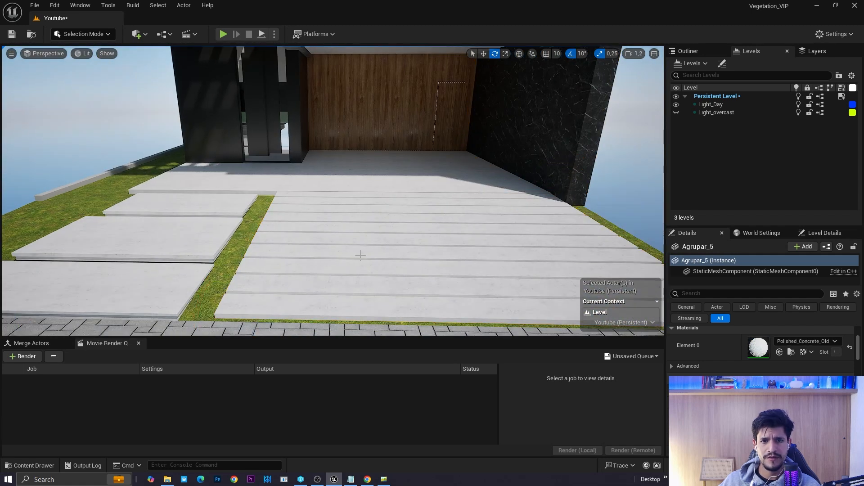
Save all modified assets and the level
{"action": "right_click_drag", "start_coordinate": [360, 252], "coordinate": [418, 236]}
{"action": "key", "text": "w"}
{"action": "key", "text": "ctrl+space"}
{"action": "left_click", "coordinate": [131, 234]}
{"action": "left_click", "coordinate": [485, 342]}
{"action": "right_click_drag", "start_coordinate": [326, 209], "coordinate": [342, 221]}
Switch to File Explorer and locate the marble texture image in the marmore folder under texturas
{"action": "key", "text": "ctrl+space"}
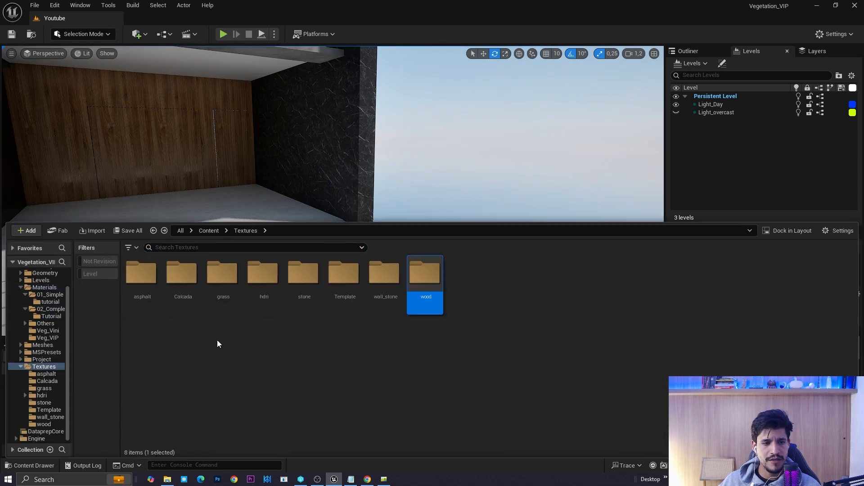
{"action": "left_click", "coordinate": [168, 482]}
{"action": "key", "text": "alt+Left"}
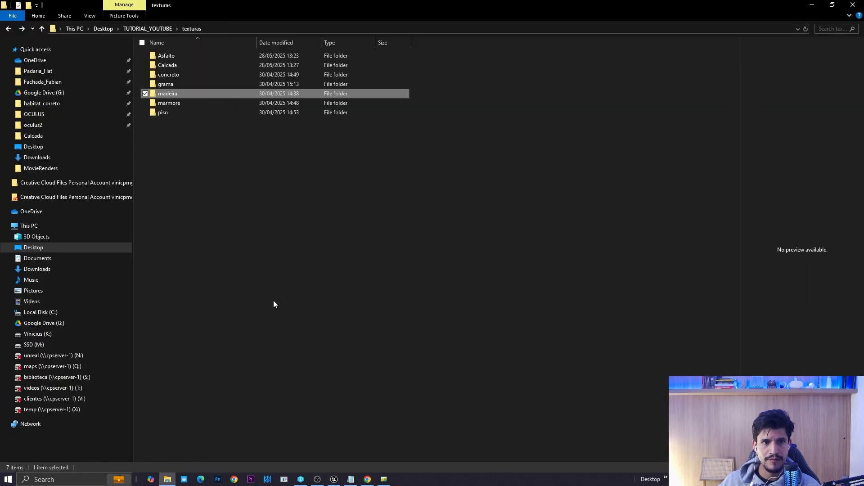
{"action": "double_click", "coordinate": [191, 100]}
{"action": "left_click", "coordinate": [183, 76]}
{"action": "key", "text": "alt+Tab"}
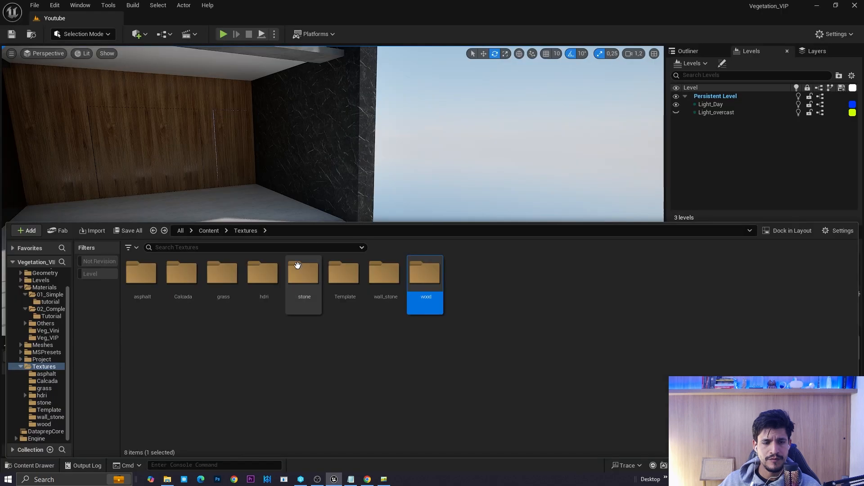
Create a folder named marble inside the project's Textures folder and open it
{"action": "right_click", "coordinate": [465, 315]}
{"action": "left_click", "coordinate": [486, 169]}
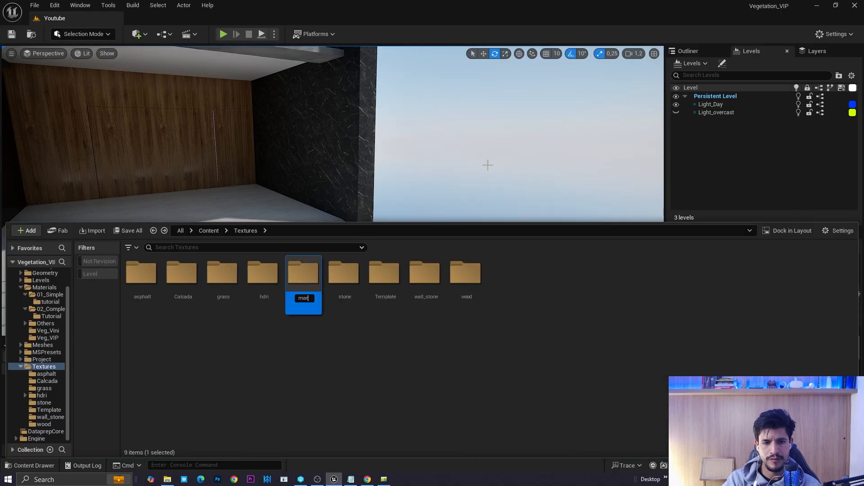
{"action": "key", "text": "Return"}
{"action": "key", "text": "Return"}
Import the marmore texture image from File Explorer into the marble folder
{"action": "key", "text": "alt+Tab"}
{"action": "left_click_drag", "start_coordinate": [191, 72], "coordinate": [307, 235]}
{"action": "key", "text": "alt+Tab"}
{"action": "key", "text": "alt+Tab"}
{"action": "key", "text": "alt+Tab"}
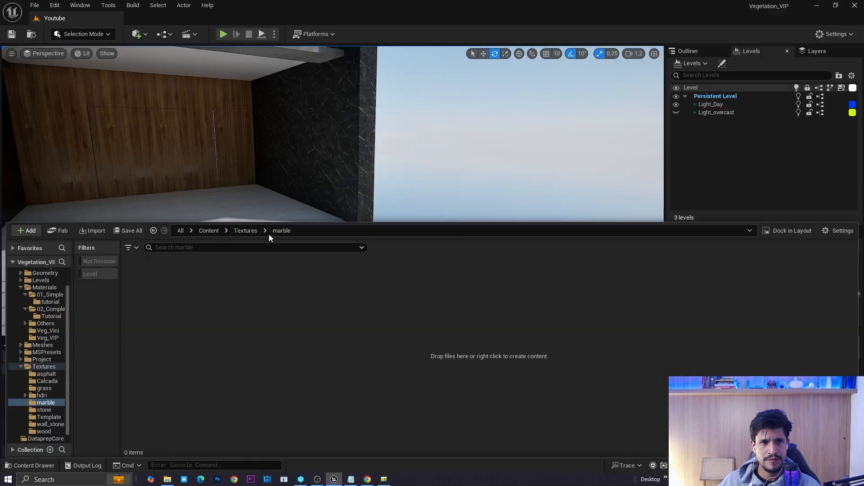
{"action": "left_click_drag", "start_coordinate": [269, 298], "coordinate": [203, 304]}
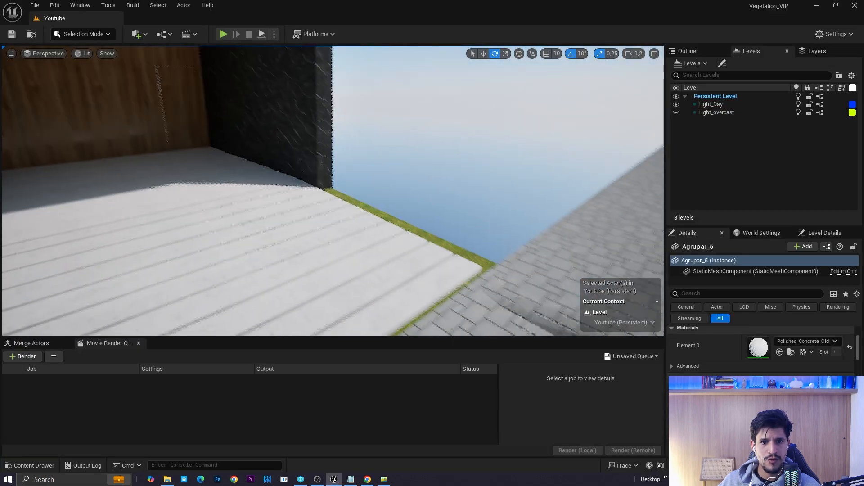
Create a material instance from MI_Grass in Materials > 02_Complex > Tutorial and name it MI_Marble
{"action": "right_click_drag", "start_coordinate": [389, 319], "coordinate": [331, 297]}
{"action": "key", "text": "ctrl+space"}
{"action": "key", "text": "alt+Left"}
{"action": "key", "text": "alt+Left"}
{"action": "key", "text": "alt+Right"}
{"action": "key", "text": "ctrl+space"}
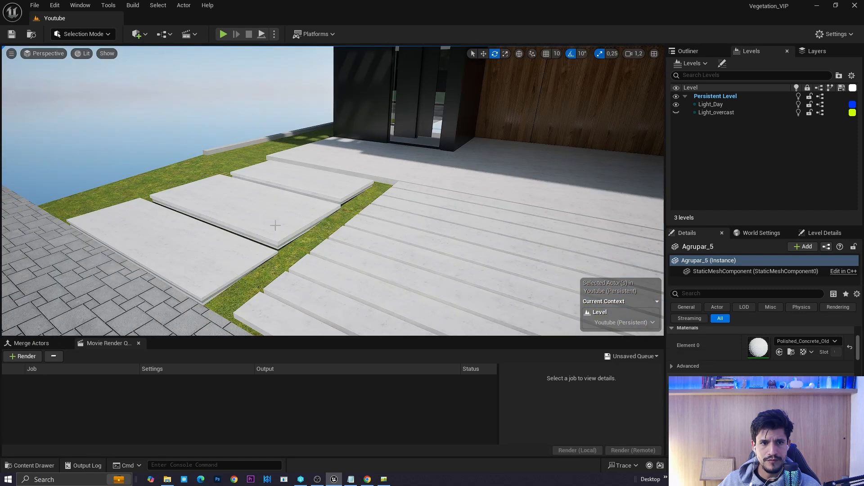
{"action": "left_click", "coordinate": [275, 225]}
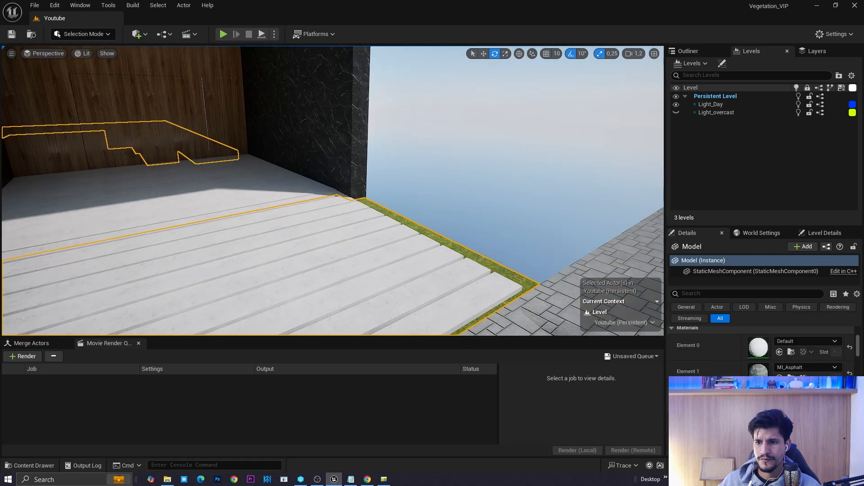
{"action": "key", "text": "ctrl+space"}
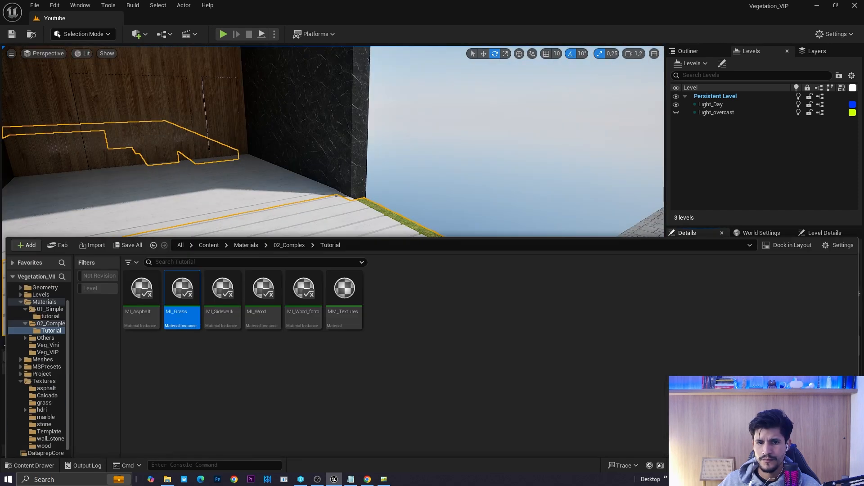
{"action": "right_click", "coordinate": [190, 286]}
{"action": "left_click", "coordinate": [248, 175]}
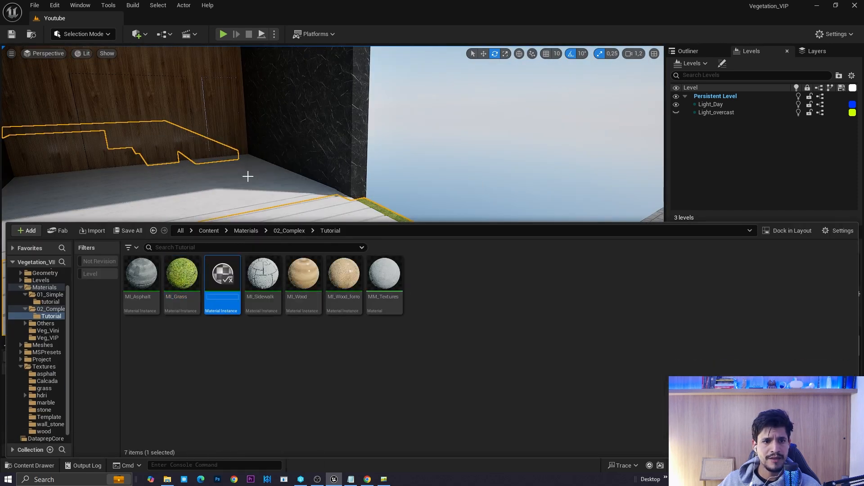
{"action": "type", "text": "MI_Marble"}
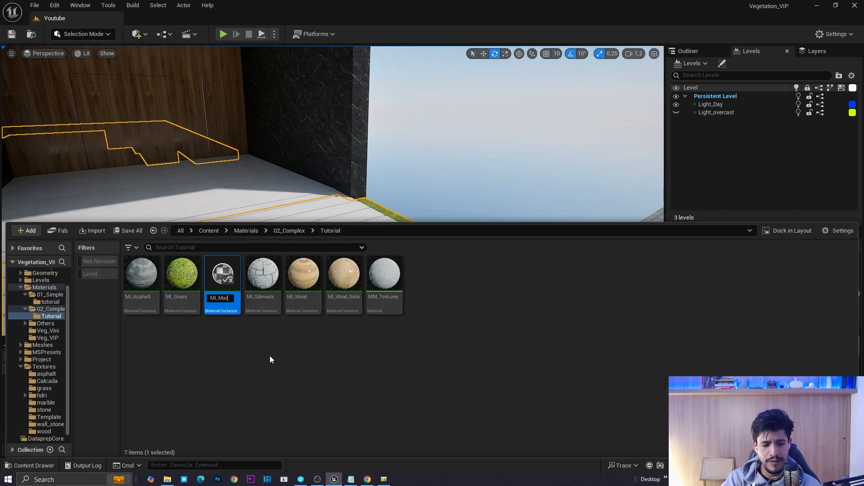
{"action": "key", "text": "Return"}
Apply MI_Marble to the garage's dark side wall and open the instance in a smaller editor window
{"action": "left_click_drag", "start_coordinate": [228, 298], "coordinate": [314, 148]}
{"action": "key", "text": "ctrl+space"}
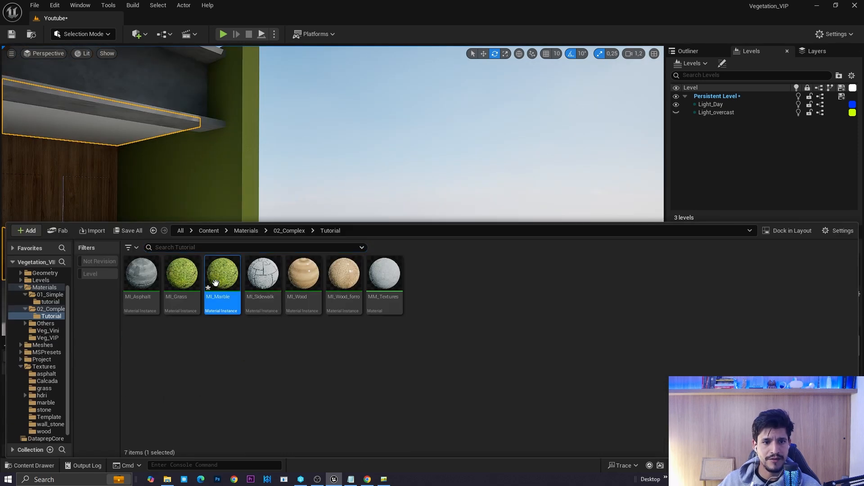
{"action": "double_click", "coordinate": [214, 284]}
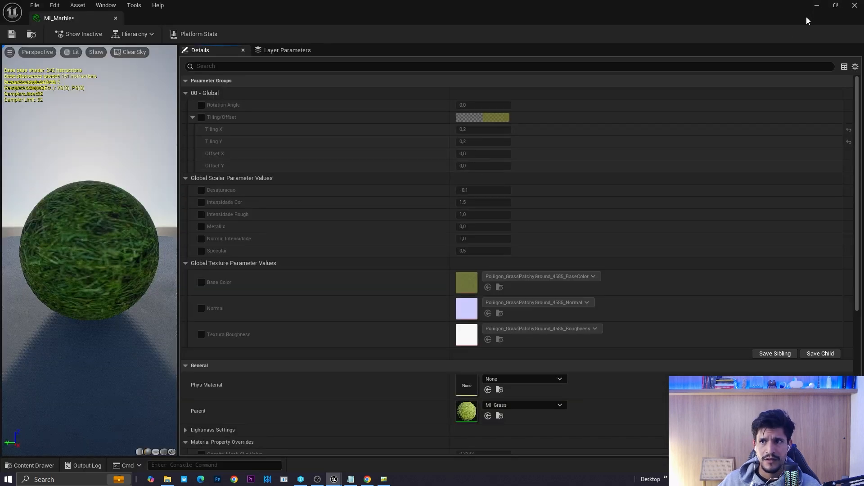
{"action": "left_click", "coordinate": [836, 6]}
Browse to Textures > marble and move the MI_Marble editor aside so both stay accessible
{"action": "key", "text": "ctrl+space"}
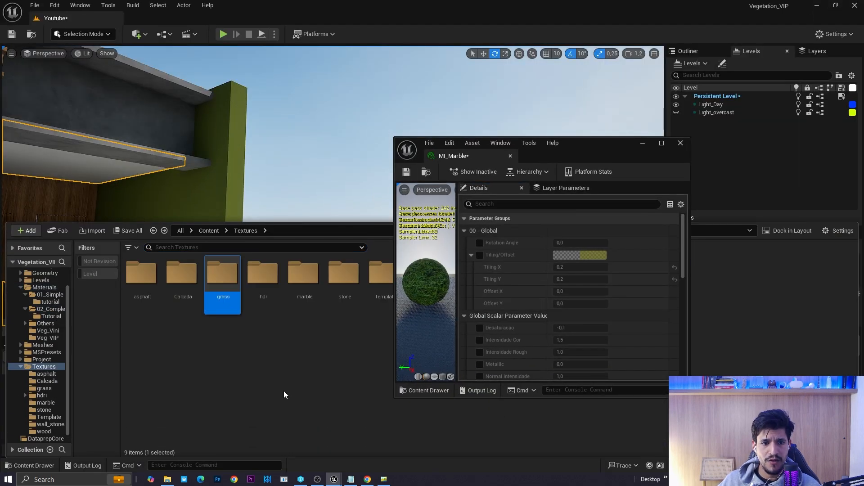
{"action": "key", "text": "alt+Left"}
{"action": "key", "text": "alt+Left"}
{"action": "key", "text": "alt+Left"}
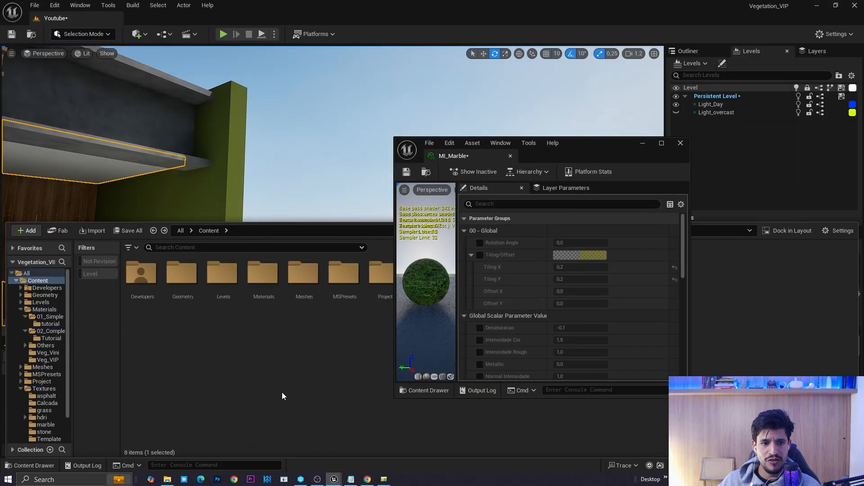
{"action": "key", "text": "alt+Left"}
{"action": "key", "text": "alt+Left"}
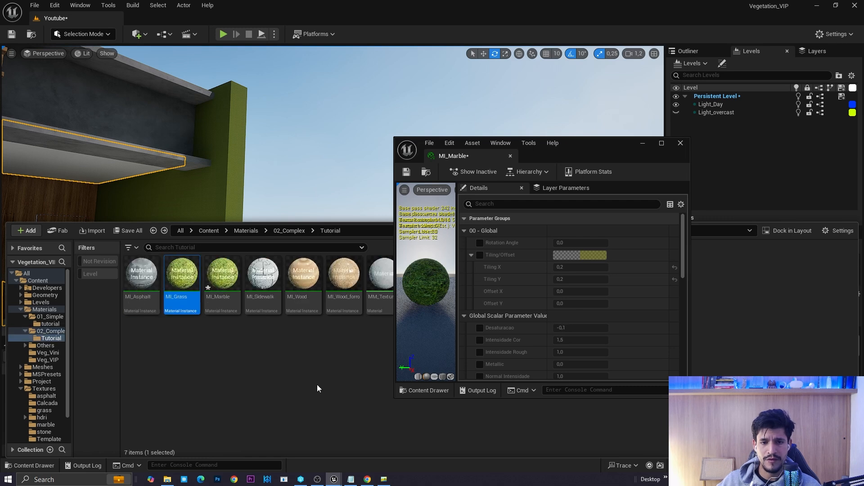
{"action": "left_click_drag", "start_coordinate": [628, 142], "coordinate": [764, 113]}
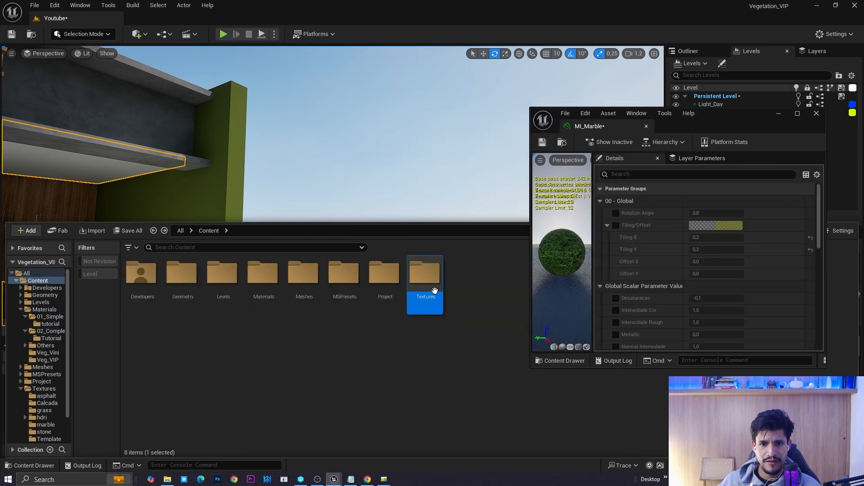
{"action": "double_click", "coordinate": [426, 275]}
{"action": "double_click", "coordinate": [302, 291]}
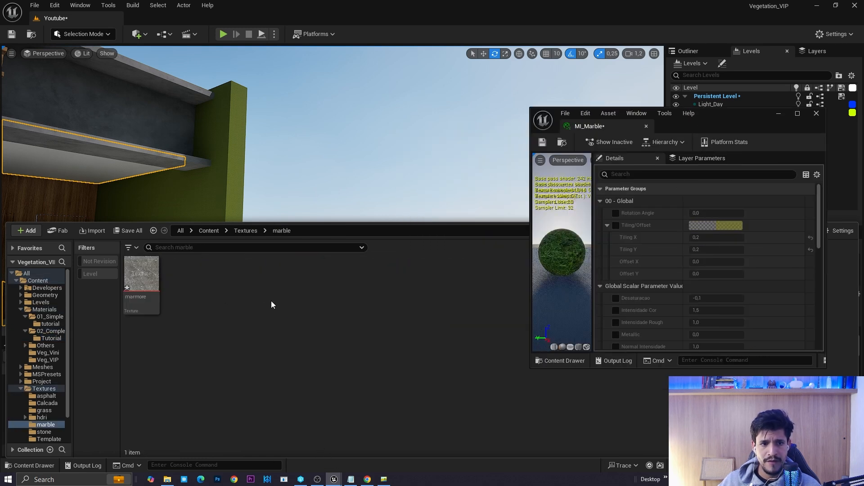
Enable MI_Marble's Base Color override and assign the marmore texture to it, checking the side wall
{"action": "scroll", "coordinate": [705, 267], "scroll_direction": "down", "scroll_amount": 3}
{"action": "scroll", "coordinate": [653, 271], "scroll_direction": "down", "scroll_amount": 2}
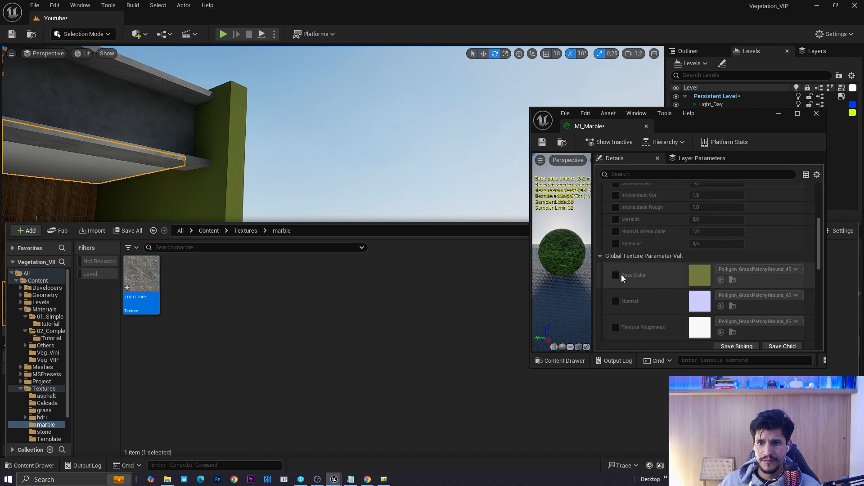
{"action": "left_click", "coordinate": [616, 275]}
{"action": "left_click", "coordinate": [720, 280]}
{"action": "key", "text": "w"}
{"action": "right_click_drag", "start_coordinate": [358, 248], "coordinate": [324, 263]}
{"action": "key", "text": "s"}
{"action": "scroll", "coordinate": [359, 248], "scroll_direction": "down", "scroll_amount": 3}
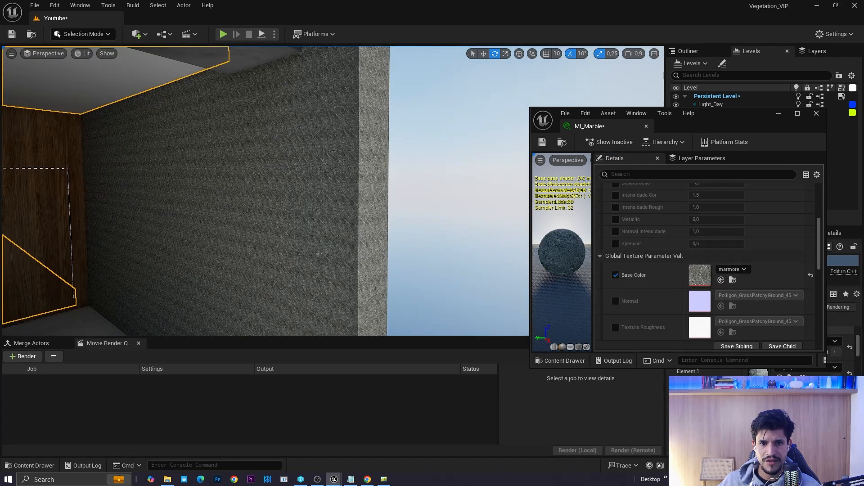
Enable MI_Marble's Tiling/Offset override and set Tiling X to 0,1 and Tiling Y to 0,01
{"action": "scroll", "coordinate": [661, 286], "scroll_direction": "up", "scroll_amount": 3}
{"action": "scroll", "coordinate": [660, 281], "scroll_direction": "up", "scroll_amount": 3}
{"action": "mouse_move", "coordinate": [356, 227]}
{"action": "right_mouse_down"}
{"action": "mouse_move", "coordinate": [329, 229]}
{"action": "mouse_move", "coordinate": [347, 228]}
{"action": "right_mouse_up"}
{"action": "key", "text": "w"}
{"action": "scroll", "coordinate": [356, 227], "scroll_direction": "down", "scroll_amount": 1}
{"action": "scroll", "coordinate": [357, 228], "scroll_direction": "down", "scroll_amount": 1}
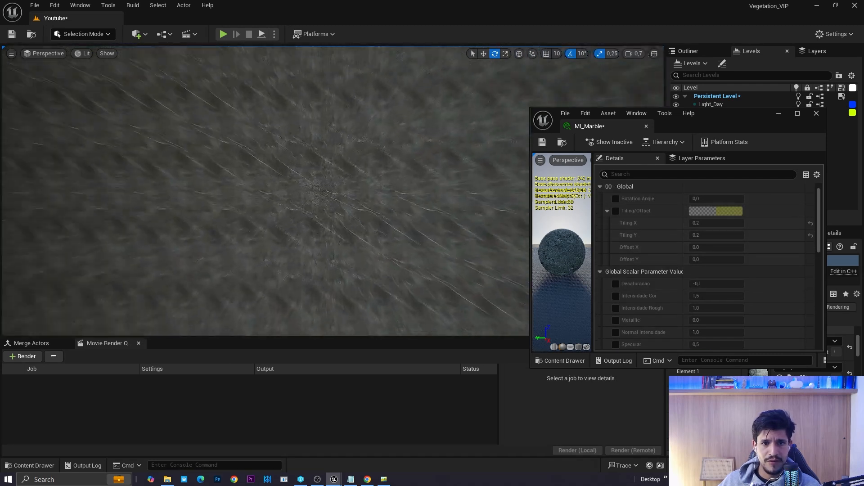
{"action": "left_click", "coordinate": [616, 225]}
{"action": "left_click", "coordinate": [716, 238]}
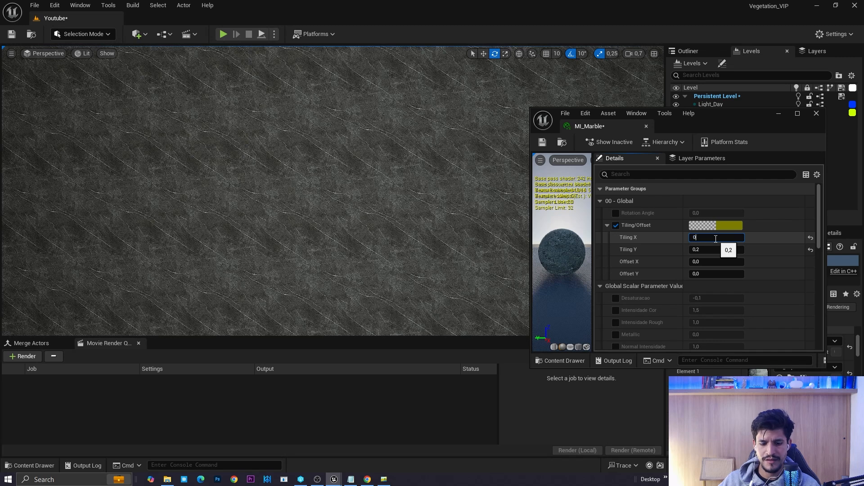
{"action": "key", "text": "Tab"}
{"action": "type", "text": ".01"}
{"action": "key", "text": "Return"}
{"action": "right_click_drag", "start_coordinate": [511, 240], "coordinate": [464, 240]}
{"action": "key", "text": "s"}
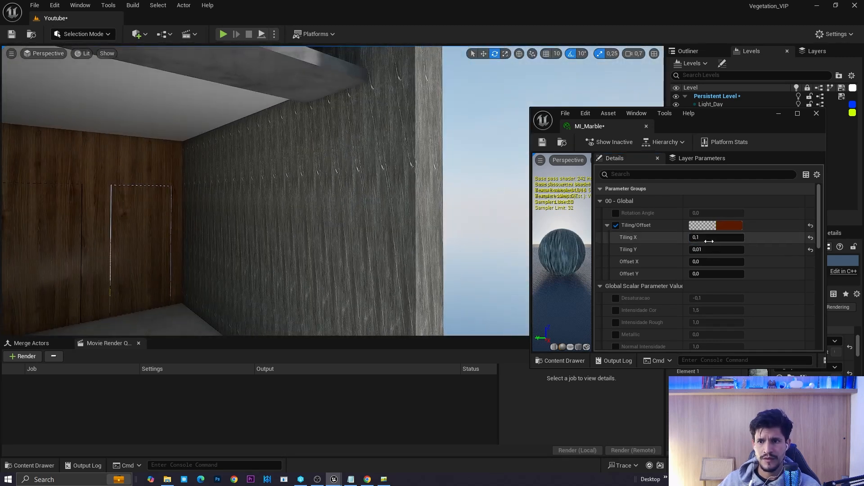
Set MI_Marble's Tiling X to 0,01 and check the marble scale on the side wall
{"action": "key", "text": "Return"}
{"action": "key", "text": "s"}
{"action": "right_click_drag", "start_coordinate": [491, 225], "coordinate": [477, 224]}
{"action": "key", "text": "g"}
{"action": "right_click_drag", "start_coordinate": [405, 242], "coordinate": [451, 241]}
{"action": "key", "text": "g"}
{"action": "key", "text": "w"}
{"action": "key", "text": "s"}
Enable MI_Marble's Intensidade Cor override, try a value of 1, and settle on 0,5
{"action": "scroll", "coordinate": [432, 241], "scroll_direction": "up", "scroll_amount": 2}
{"action": "scroll", "coordinate": [652, 278], "scroll_direction": "down", "scroll_amount": 2}
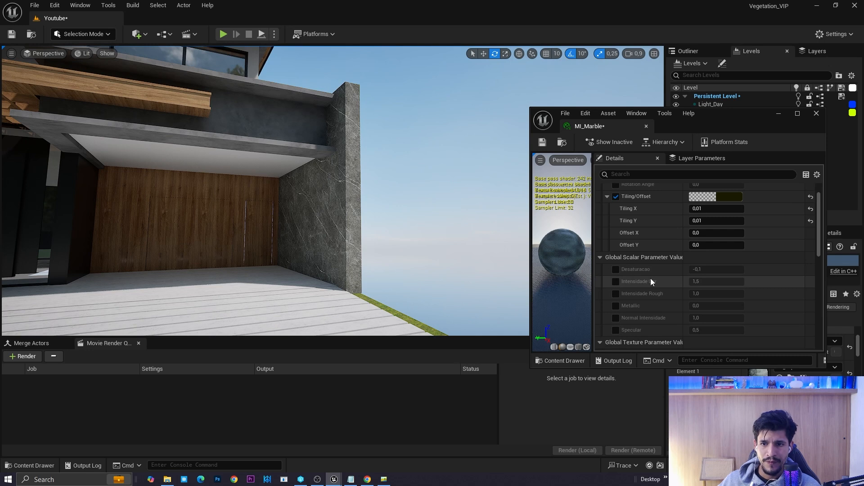
{"action": "left_click", "coordinate": [616, 282]}
{"action": "left_click", "coordinate": [716, 281]}
{"action": "type", "text": "1"}
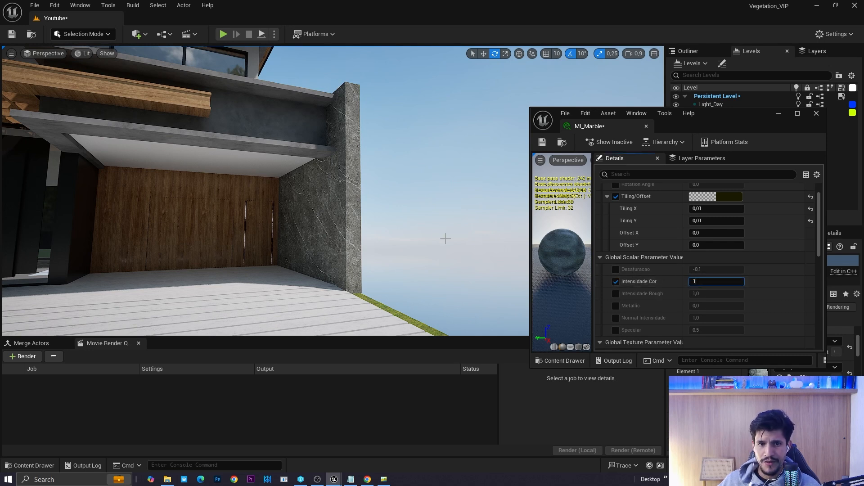
{"action": "right_click_drag", "start_coordinate": [427, 237], "coordinate": [436, 237]}
{"action": "key", "text": "s"}
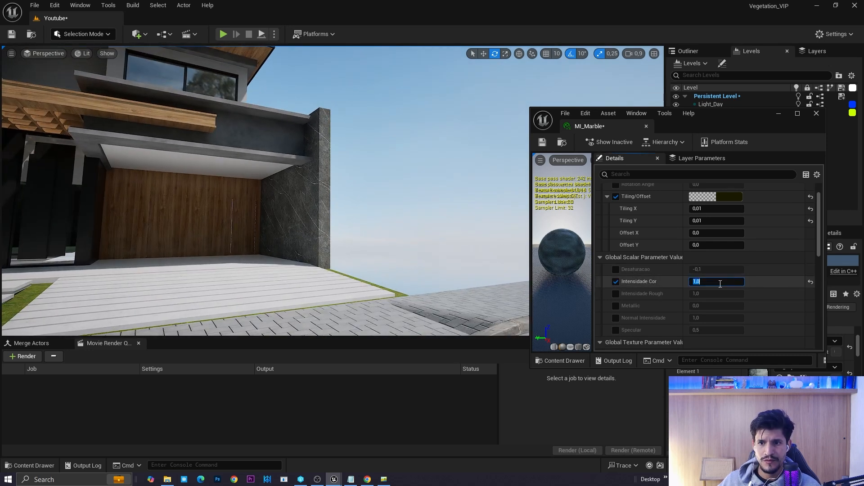
{"action": "key", "text": "w"}
{"action": "right_click_drag", "start_coordinate": [432, 235], "coordinate": [426, 231]}
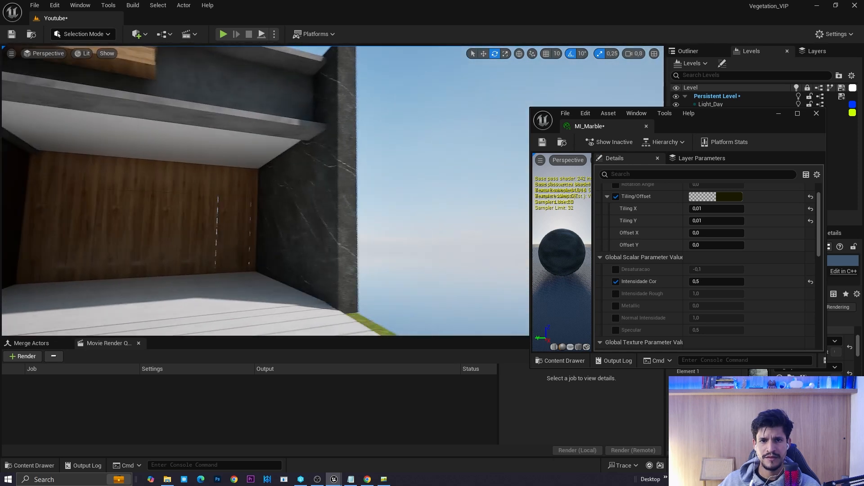
Enable MI_Marble's Intensidade Rough override, lower its value, and check the reflections on the side wall
{"action": "left_click", "coordinate": [616, 293]}
{"action": "scroll", "coordinate": [617, 293], "scroll_direction": "down", "scroll_amount": 1}
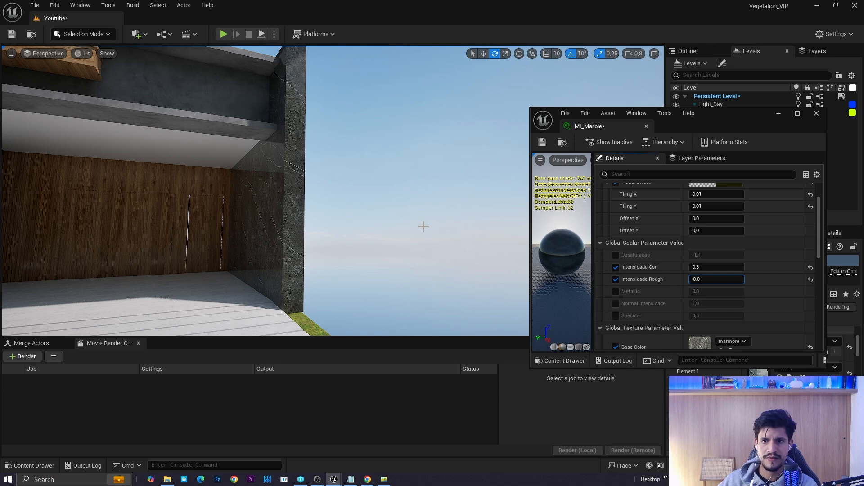
{"action": "key", "text": "w"}
{"action": "right_click_drag", "start_coordinate": [424, 227], "coordinate": [479, 216]}
{"action": "scroll", "coordinate": [423, 227], "scroll_direction": "down", "scroll_amount": 2}
{"action": "key", "text": "a"}
{"action": "scroll", "coordinate": [455, 224], "scroll_direction": "up", "scroll_amount": 1}
{"action": "key", "text": "s"}
{"action": "scroll", "coordinate": [478, 216], "scroll_direction": "up", "scroll_amount": 3}
{"action": "key", "text": "a"}
{"action": "key", "text": "e"}
{"action": "key", "text": "d"}
{"action": "key", "text": "w"}
{"action": "scroll", "coordinate": [477, 219], "scroll_direction": "down", "scroll_amount": 2}
{"action": "key", "text": "Return"}
Inspect the marble side wall from several viewpoints and close the MI_Marble editor
{"action": "right_click_drag", "start_coordinate": [455, 220], "coordinate": [407, 220]}
{"action": "key", "text": "w"}
{"action": "key", "text": "a"}
{"action": "scroll", "coordinate": [455, 220], "scroll_direction": "up", "scroll_amount": 1}
{"action": "key", "text": "s"}
{"action": "key", "text": "d"}
{"action": "key", "text": "s"}
{"action": "key", "text": "w"}
{"action": "left_click_drag", "start_coordinate": [725, 113], "coordinate": [706, 171]}
{"action": "left_click", "coordinate": [798, 173]}
Examine the marble side wall, the wood panelling and the entrance floor from several viewpoints
{"action": "right_click_drag", "start_coordinate": [369, 239], "coordinate": [342, 275]}
{"action": "key", "text": "w"}
{"action": "scroll", "coordinate": [353, 242], "scroll_direction": "up", "scroll_amount": 1}
{"action": "key", "text": "s"}
{"action": "right_click_drag", "start_coordinate": [264, 262], "coordinate": [359, 182]}
{"action": "left_click", "coordinate": [270, 238]}
{"action": "key", "text": "w"}
{"action": "key", "text": "s"}
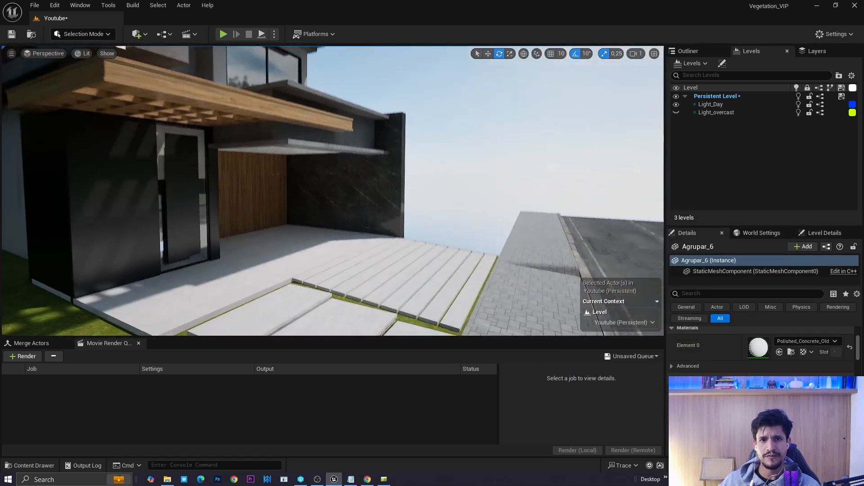
Create a material instance of MM_Textures named MI_Floor in the Tutorial materials folder and open it for editing
{"action": "key", "text": "ctrl+space"}
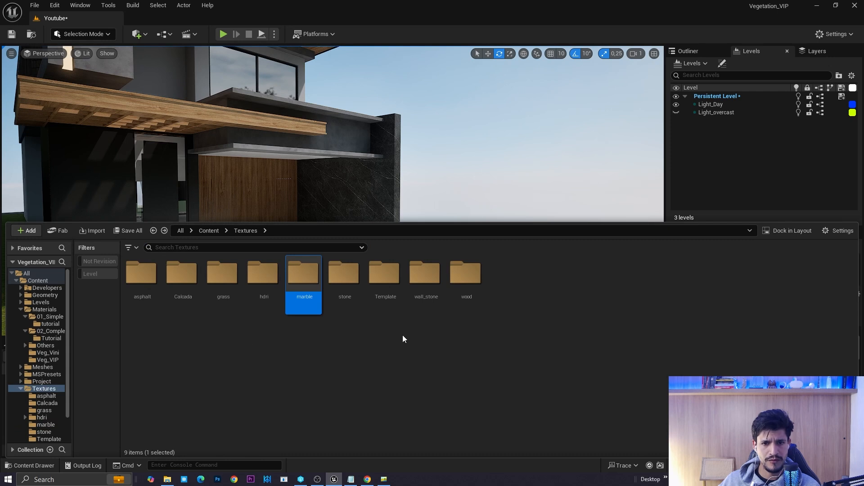
{"action": "left_click", "coordinate": [338, 176]}
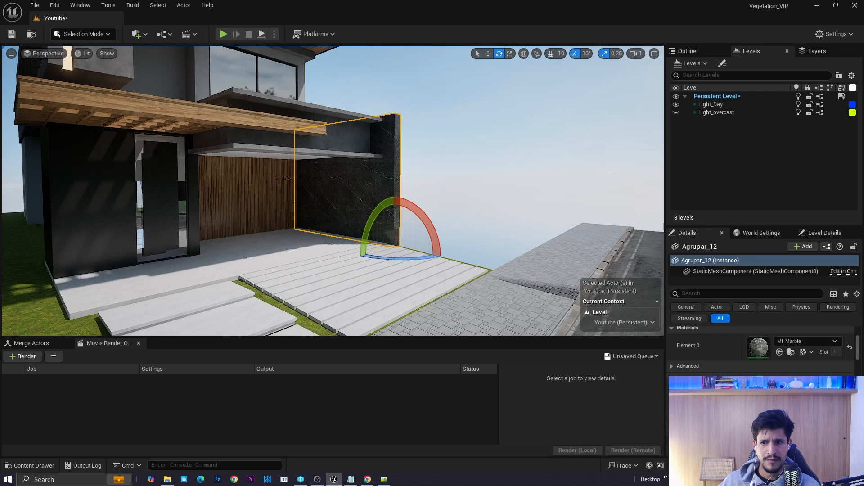
{"action": "left_click", "coordinate": [791, 352]}
{"action": "right_click", "coordinate": [389, 293]}
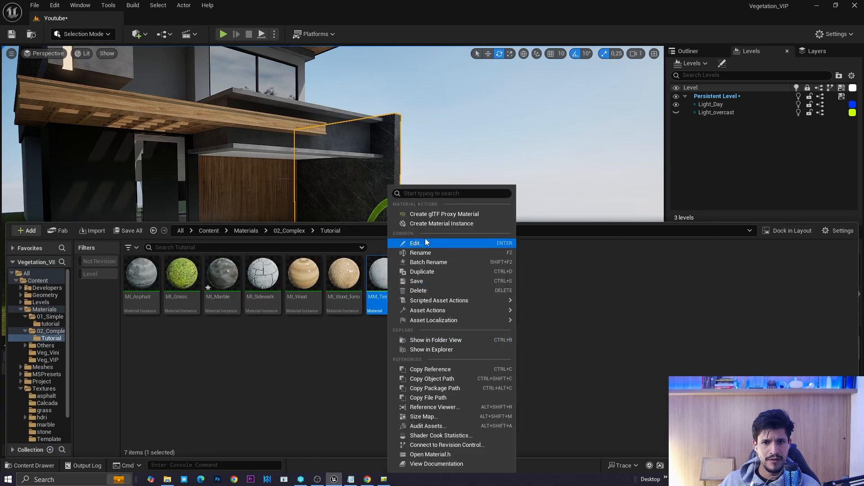
{"action": "left_click", "coordinate": [432, 224]}
{"action": "type", "text": "MI_"}
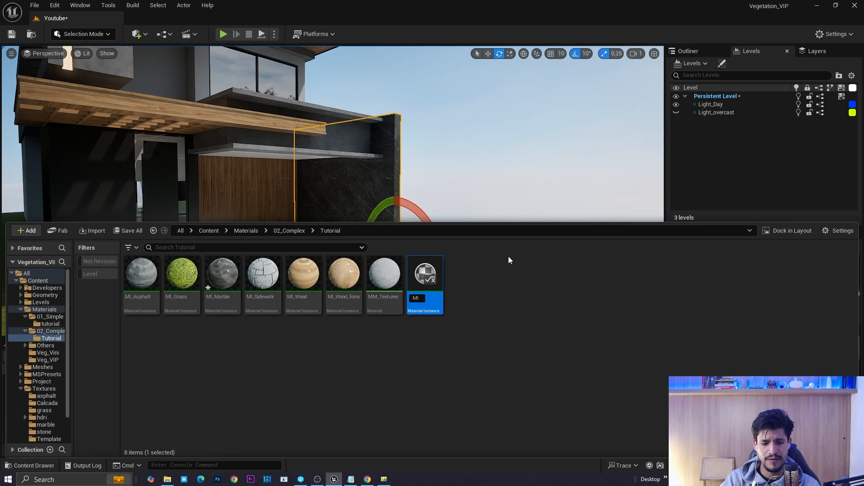
{"action": "type", "text": "Floor"}
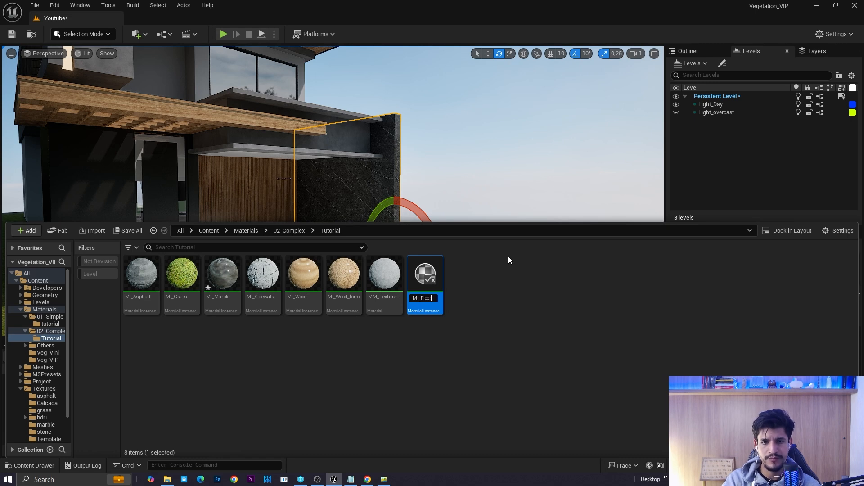
{"action": "key", "text": "Return"}
{"action": "double_click", "coordinate": [187, 282]}
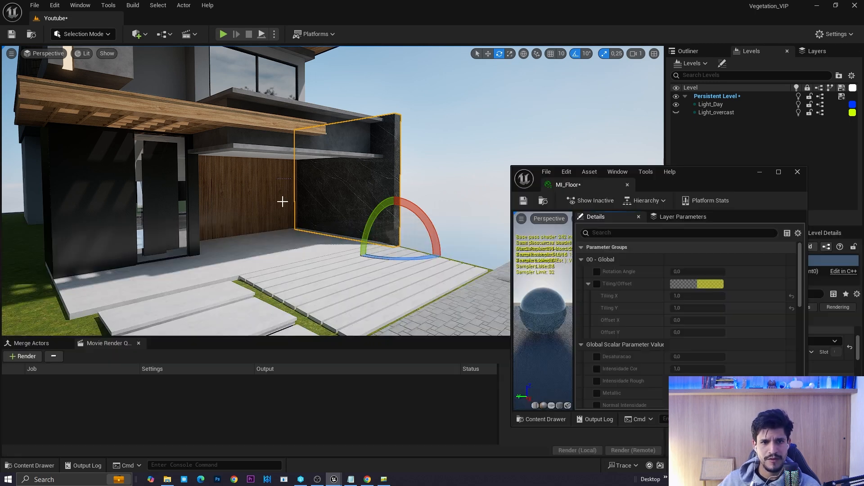
Create a folder named PISO inside the Textures folder
{"action": "right_click_drag", "start_coordinate": [282, 200], "coordinate": [311, 201]}
{"action": "key", "text": "ctrl+space"}
{"action": "key", "text": "alt+Left"}
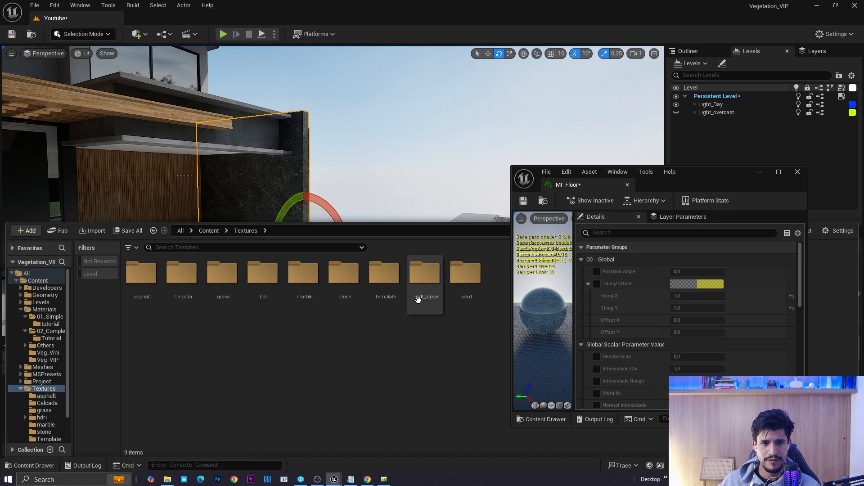
{"action": "right_click", "coordinate": [375, 324]}
{"action": "left_click", "coordinate": [427, 172]}
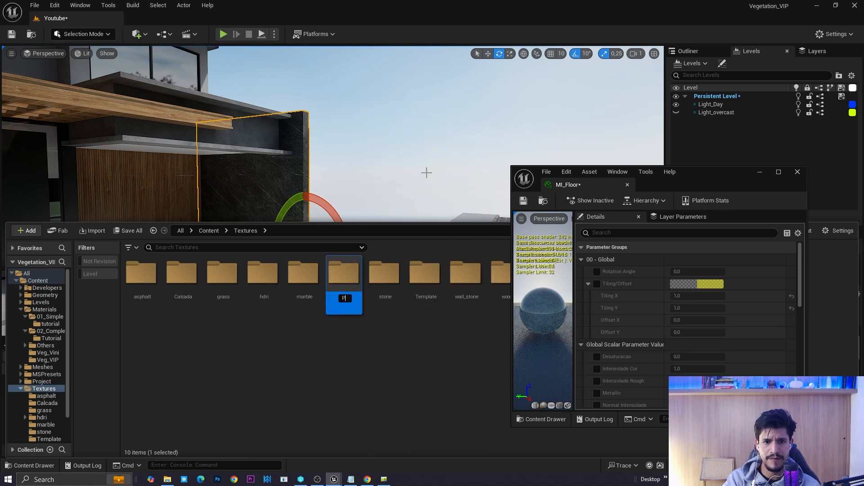
{"action": "type", "text": "PISO"}
{"action": "key", "text": "Return"}
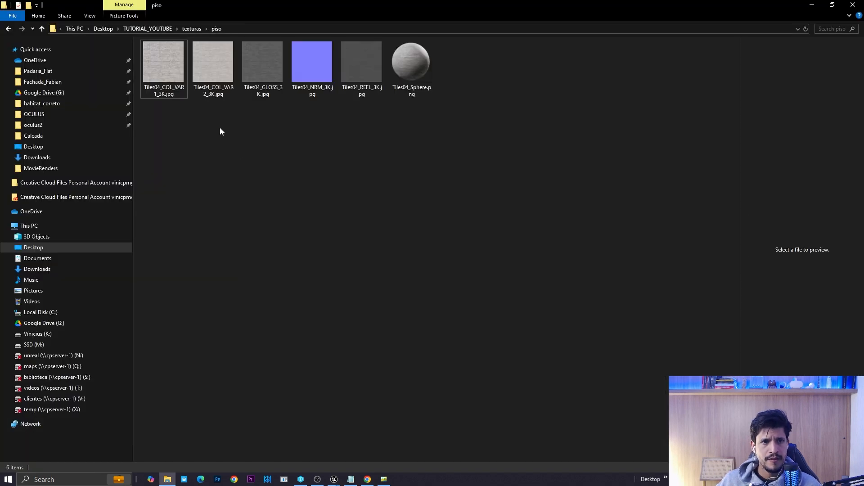
Import Tiles04_COL_VAR1_3K, Tiles04_GLOSS_3K and Tiles04_NRM_3K from the Windows piso folder into the PISO texture folder
{"action": "left_click", "coordinate": [164, 63]}
{"action": "left_click", "coordinate": [263, 66], "text": "ctrl"}
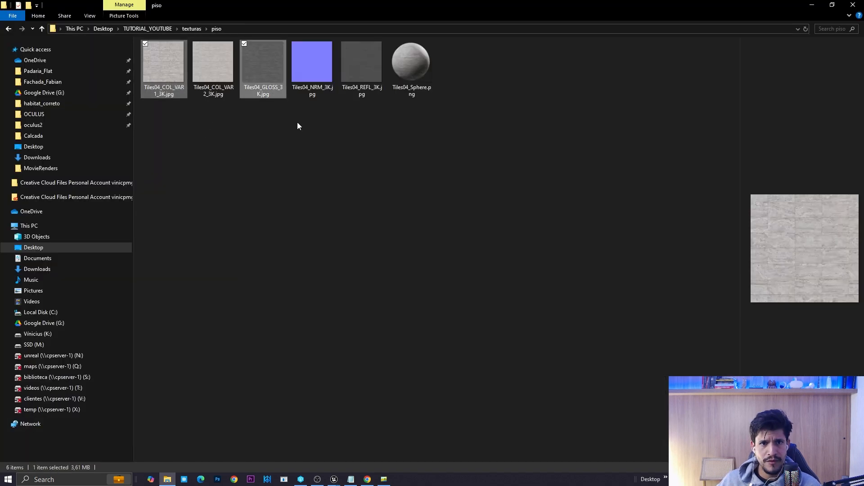
{"action": "left_click", "coordinate": [312, 65], "text": "ctrl"}
{"action": "left_click_drag", "start_coordinate": [315, 67], "coordinate": [310, 92]}
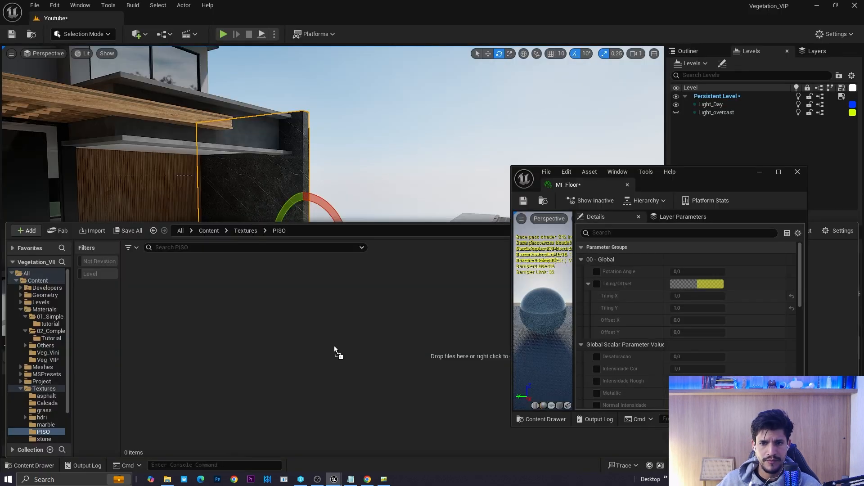
{"action": "left_click_drag", "start_coordinate": [334, 346], "coordinate": [334, 344]}
Enable MI_Floor's Base Color override and assign the Tiles04_COL_VAR1_3K texture to it
{"action": "scroll", "coordinate": [671, 315], "scroll_direction": "down", "scroll_amount": 5}
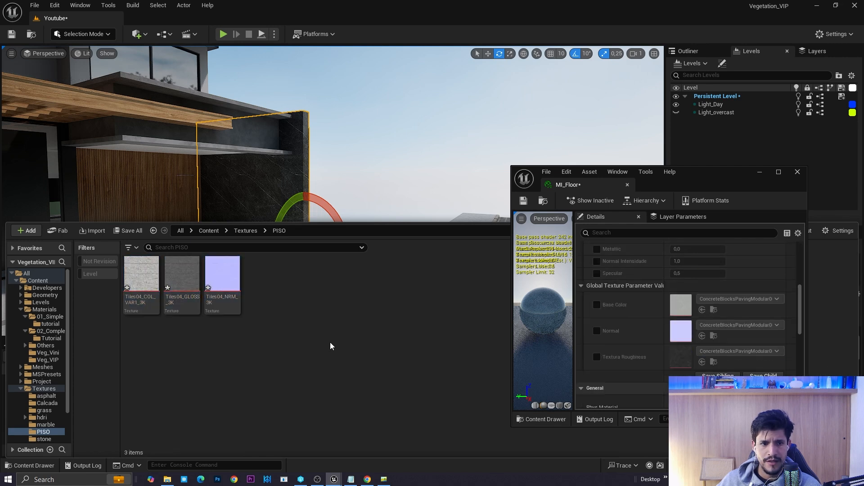
{"action": "left_click", "coordinate": [597, 306]}
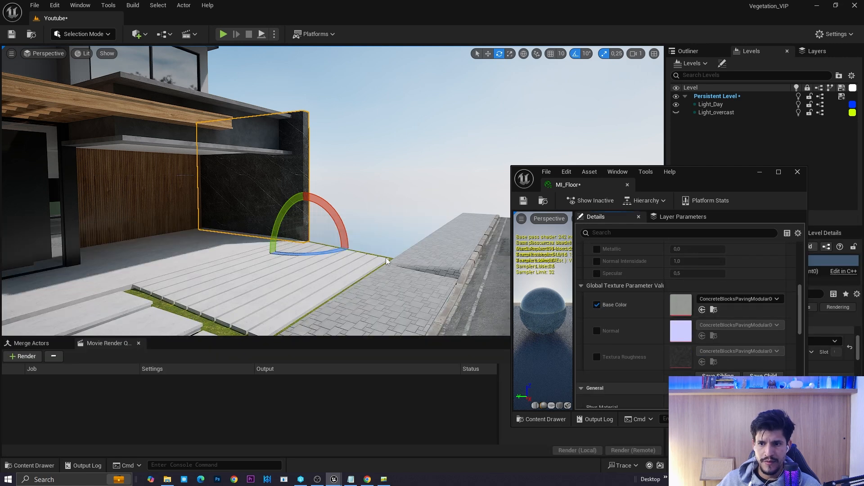
{"action": "key", "text": "ctrl+space"}
{"action": "left_click_drag", "start_coordinate": [140, 282], "coordinate": [713, 304]}
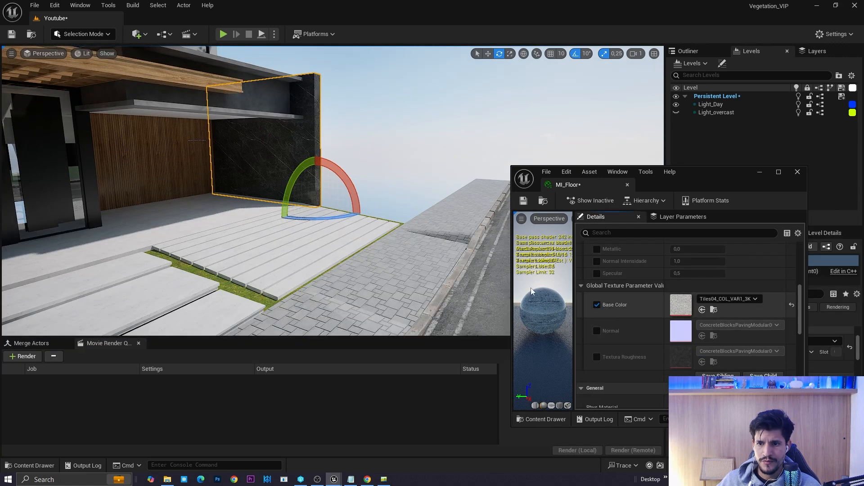
Enable MI_Floor's Textura Roughness and Normal overrides and assign Tiles04_GLOSS_3K and Tiles04_NRM_3K to them
{"action": "key", "text": "ctrl+space"}
{"action": "left_click", "coordinate": [182, 283]}
{"action": "left_click_drag", "start_coordinate": [652, 355], "coordinate": [596, 358]}
{"action": "key", "text": "ctrl+space"}
{"action": "left_click", "coordinate": [230, 288]}
{"action": "left_click", "coordinate": [598, 330]}
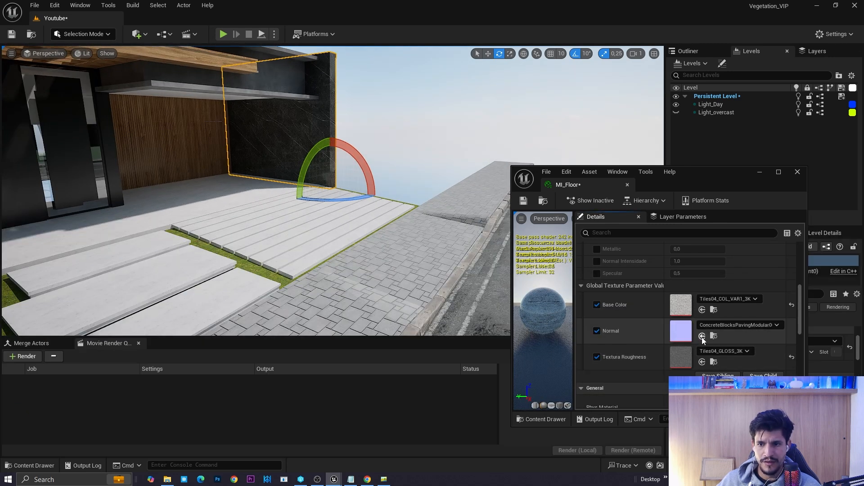
{"action": "left_click", "coordinate": [703, 336]}
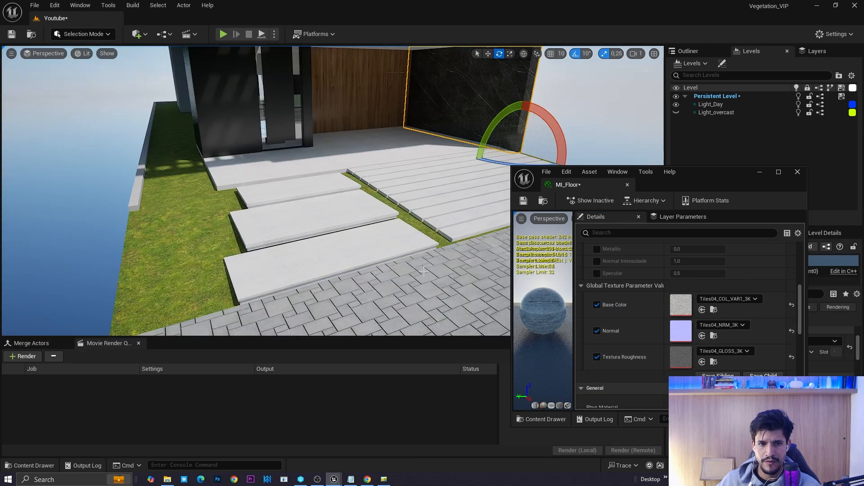
Close the MI_Floor editor and apply MI_Floor to the main entrance floor slab of the house
{"action": "key", "text": "ctrl+space"}
{"action": "key", "text": "Return"}
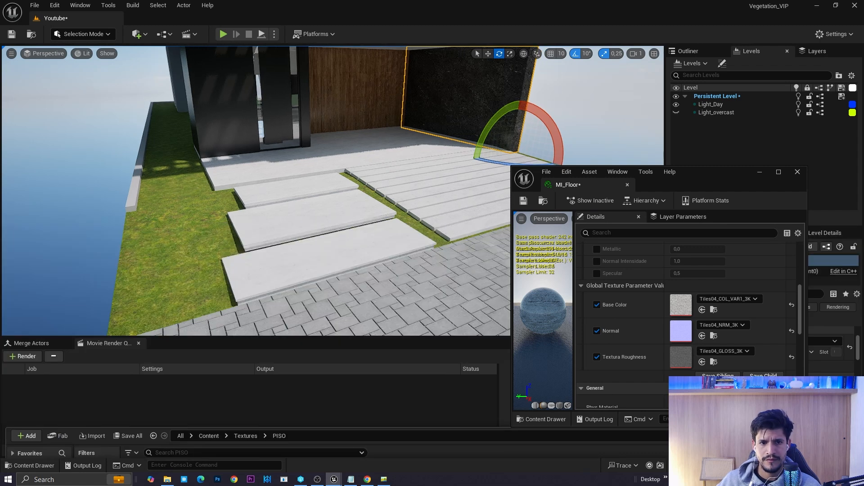
{"action": "key", "text": "ctrl+space"}
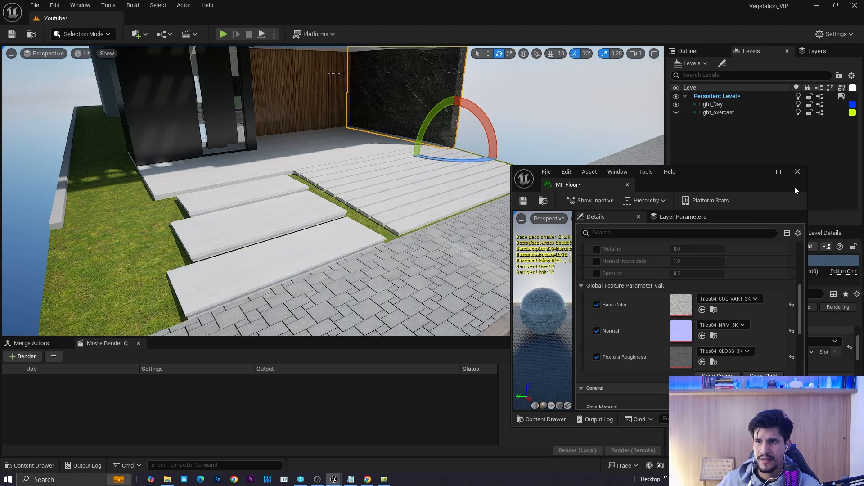
{"action": "left_click", "coordinate": [798, 172]}
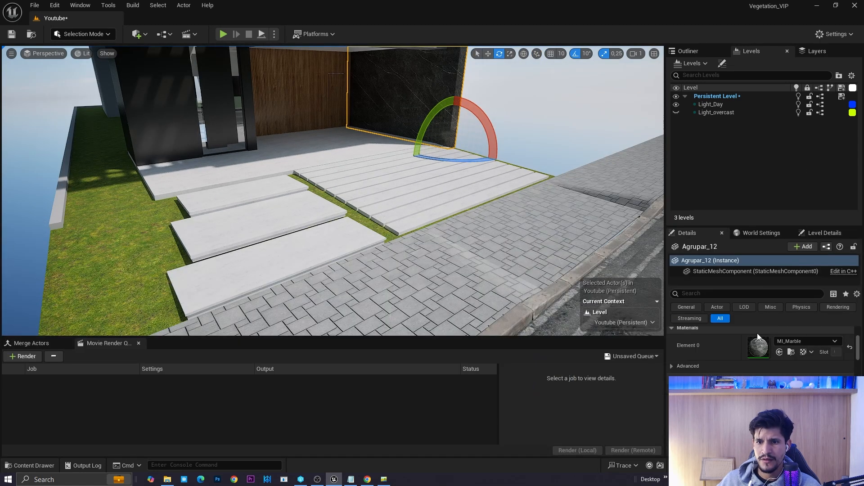
{"action": "left_click", "coordinate": [790, 354]}
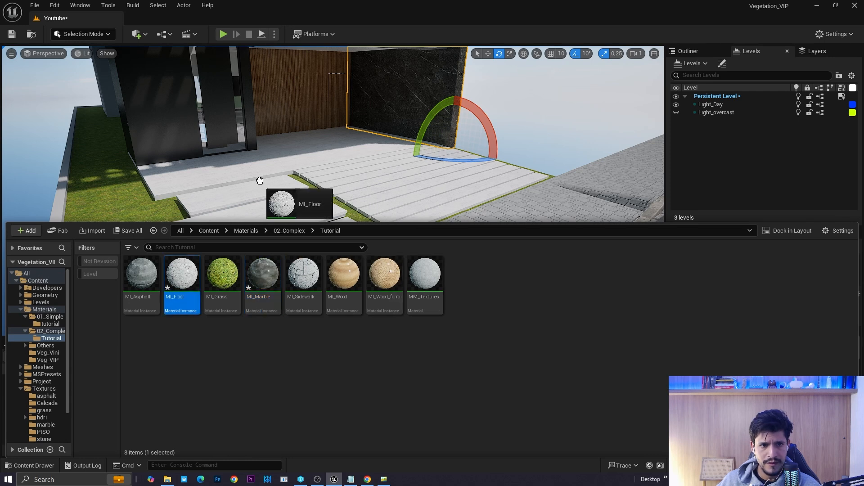
{"action": "left_click_drag", "start_coordinate": [251, 197], "coordinate": [275, 165]}
Reopen MI_Floor, enable its Tiling/Offset override and set Tiling X and Tiling Y to 0,01
{"action": "scroll", "coordinate": [274, 166], "scroll_direction": "down", "scroll_amount": 1}
{"action": "key", "text": "w"}
{"action": "right_click_drag", "start_coordinate": [274, 166], "coordinate": [315, 216]}
{"action": "key", "text": "ctrl+space"}
{"action": "left_click_drag", "start_coordinate": [188, 274], "coordinate": [189, 273]}
{"action": "right_click_drag", "start_coordinate": [322, 207], "coordinate": [146, 201]}
{"action": "scroll", "coordinate": [322, 208], "scroll_direction": "down", "scroll_amount": 1}
{"action": "scroll", "coordinate": [321, 207], "scroll_direction": "down", "scroll_amount": 1}
{"action": "left_click", "coordinate": [597, 284]}
{"action": "left_click", "coordinate": [682, 295]}
{"action": "key", "text": "Tab"}
{"action": "type", "text": ".0"}
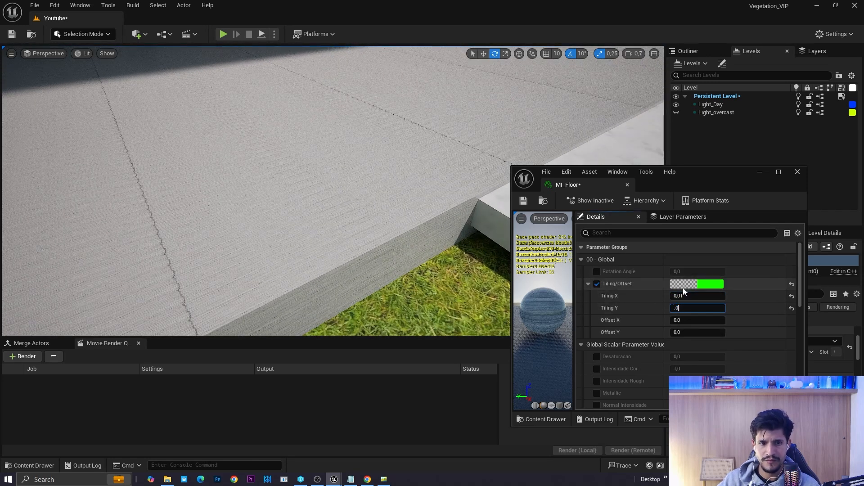
{"action": "type", "text": "1"}
{"action": "key", "text": "Return"}
Try a Tiling X of 0,075 in MI_Floor and settle on 0,0075 for both Tiling X and Tiling Y
{"action": "right_click_drag", "start_coordinate": [342, 198], "coordinate": [319, 185]}
{"action": "key", "text": "s"}
{"action": "key", "text": "a"}
{"action": "key", "text": "d"}
{"action": "key", "text": "a"}
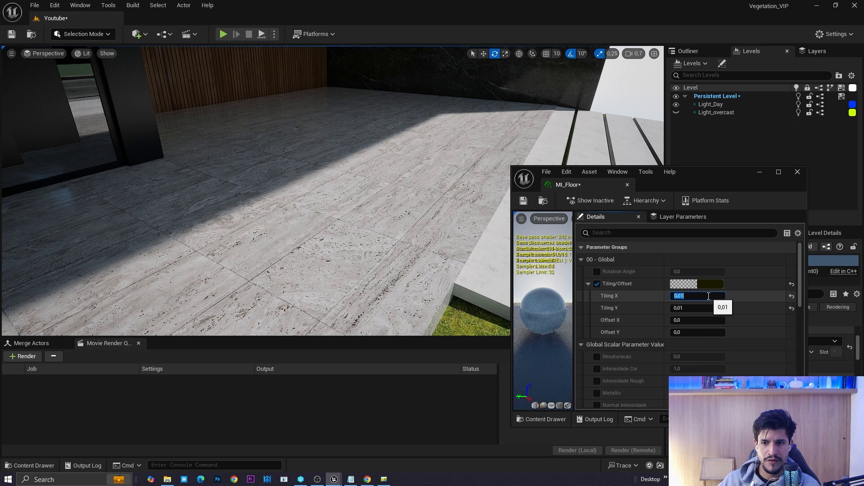
{"action": "type", "text": "5"}
{"action": "key", "text": "Tab"}
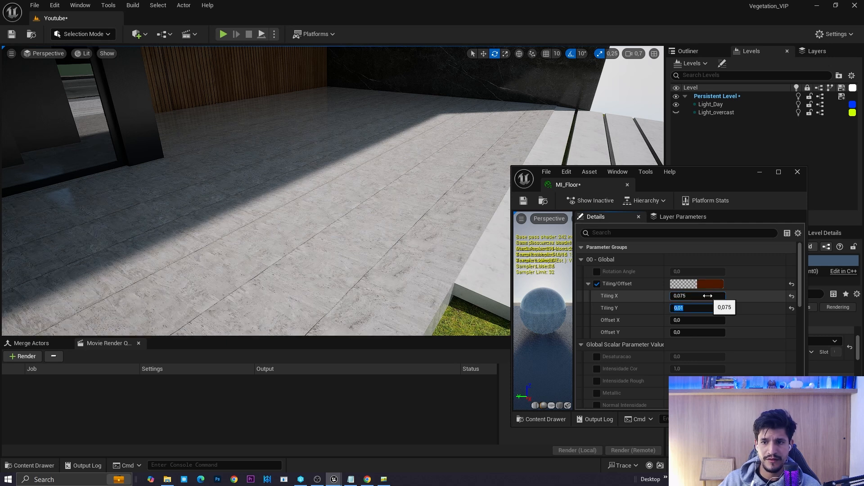
{"action": "left_click", "coordinate": [681, 296]}
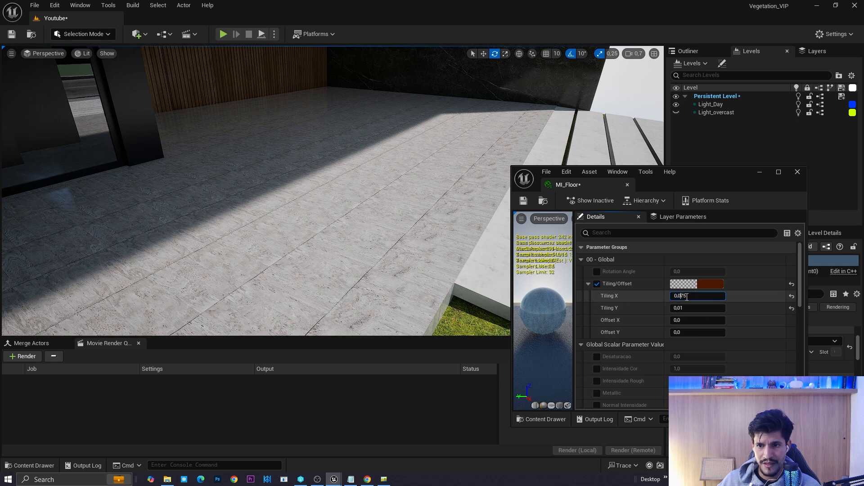
{"action": "type", "text": "0"}
{"action": "double_click", "coordinate": [696, 295]}
{"action": "key", "text": "ctrl+c"}
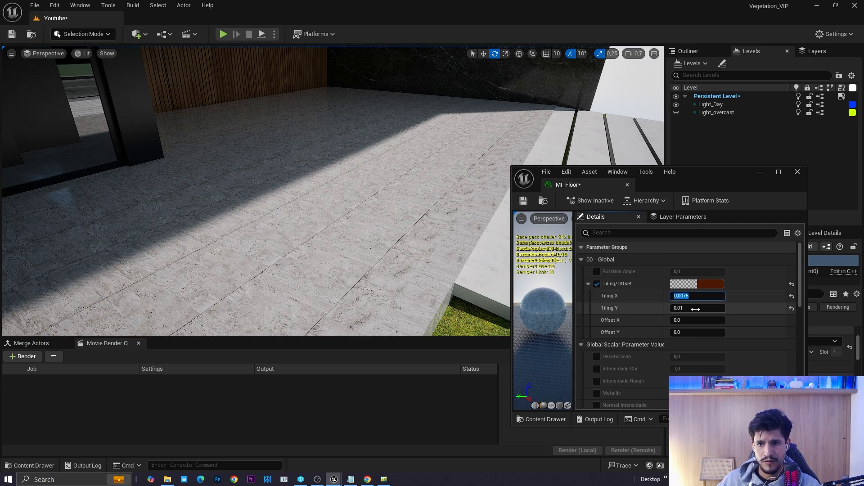
{"action": "left_click", "coordinate": [694, 308]}
{"action": "key", "text": "ctrl+v"}
{"action": "key", "text": "Return"}
Set MI_Floor's Tiling X to 0,0065 and Tiling Y to 0,0075, check the entrance floor and close the editor
{"action": "key", "text": "s"}
{"action": "mouse_move", "coordinate": [334, 191]}
{"action": "right_mouse_down"}
{"action": "mouse_move", "coordinate": [331, 167]}
{"action": "mouse_move", "coordinate": [297, 155]}
{"action": "mouse_move", "coordinate": [326, 157]}
{"action": "mouse_move", "coordinate": [313, 168]}
{"action": "mouse_move", "coordinate": [354, 220]}
{"action": "mouse_move", "coordinate": [316, 205]}
{"action": "mouse_move", "coordinate": [322, 199]}
{"action": "right_mouse_up"}
{"action": "scroll", "coordinate": [327, 158], "scroll_direction": "up", "scroll_amount": 1}
{"action": "key", "text": "w"}
{"action": "key", "text": "w"}
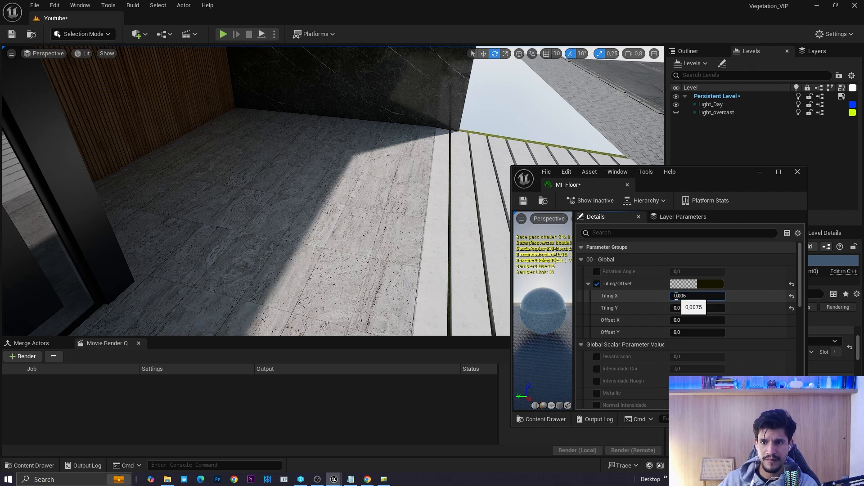
{"action": "key", "text": "Tab"}
{"action": "type", "text": "0,0075"}
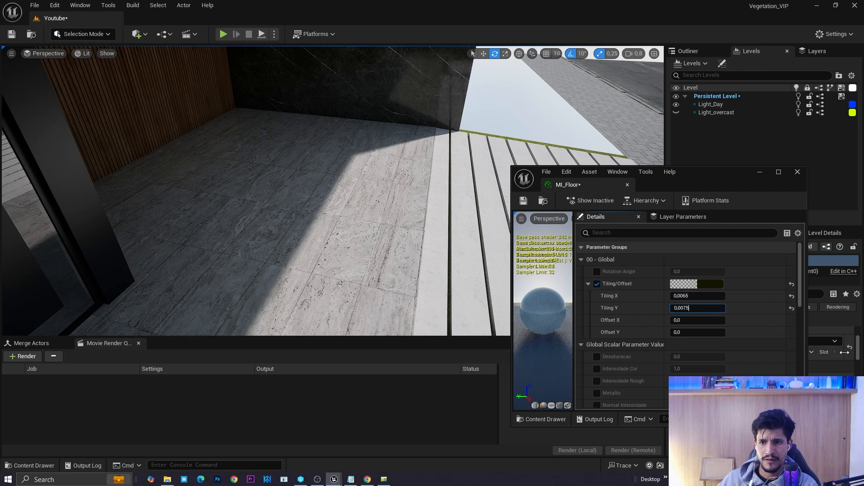
{"action": "key", "text": "s"}
{"action": "right_click_drag", "start_coordinate": [352, 216], "coordinate": [266, 201]}
{"action": "scroll", "coordinate": [252, 203], "scroll_direction": "up", "scroll_amount": 1}
{"action": "left_click", "coordinate": [798, 172]}
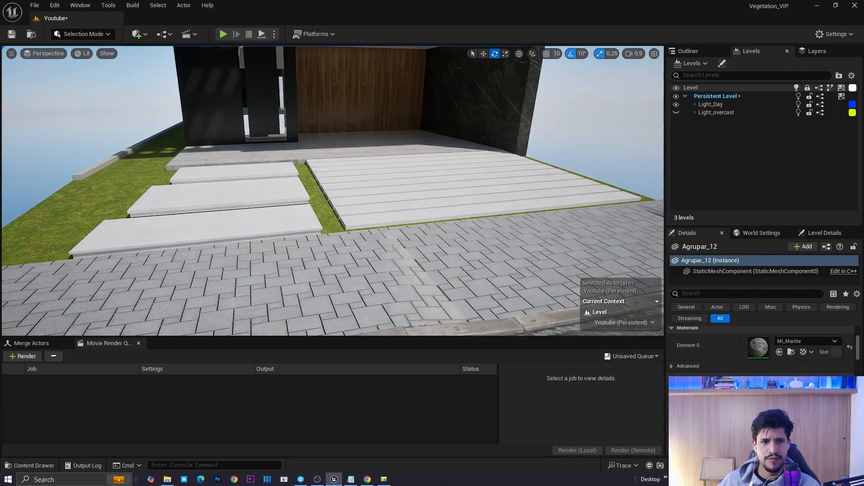
Apply MI_Floor to the stepping slabs across the grass and to the slatted driveway paving
{"action": "key", "text": "ctrl+space"}
{"action": "left_click_drag", "start_coordinate": [183, 286], "coordinate": [225, 198]}
{"action": "key", "text": "a"}
{"action": "right_click_drag", "start_coordinate": [224, 199], "coordinate": [263, 260]}
{"action": "key", "text": "ctrl+space"}
{"action": "left_click_drag", "start_coordinate": [185, 268], "coordinate": [318, 192]}
{"action": "key", "text": "ctrl+space"}
{"action": "right_click_drag", "start_coordinate": [317, 191], "coordinate": [261, 243]}
{"action": "key", "text": "d"}
{"action": "scroll", "coordinate": [234, 202], "scroll_direction": "down", "scroll_amount": 1}
{"action": "key", "text": "ctrl+space"}
{"action": "left_click_drag", "start_coordinate": [188, 274], "coordinate": [264, 204]}
Examine the floor material on the entrance slab, stepping slabs and slatted driveway from several viewpoints
{"action": "key", "text": "s"}
{"action": "mouse_move", "coordinate": [265, 204]}
{"action": "right_mouse_down"}
{"action": "mouse_move", "coordinate": [279, 194]}
{"action": "mouse_move", "coordinate": [265, 180]}
{"action": "mouse_move", "coordinate": [279, 166]}
{"action": "mouse_move", "coordinate": [261, 160]}
{"action": "mouse_move", "coordinate": [266, 194]}
{"action": "right_mouse_up"}
{"action": "key", "text": "a"}
{"action": "mouse_move", "coordinate": [372, 197]}
{"action": "right_mouse_down"}
{"action": "mouse_move", "coordinate": [338, 203]}
{"action": "mouse_move", "coordinate": [376, 196]}
{"action": "mouse_move", "coordinate": [432, 210]}
{"action": "mouse_move", "coordinate": [378, 207]}
{"action": "right_mouse_up"}
{"action": "key", "text": "w"}
{"action": "key", "text": "s"}
{"action": "scroll", "coordinate": [380, 201], "scroll_direction": "up", "scroll_amount": 1}
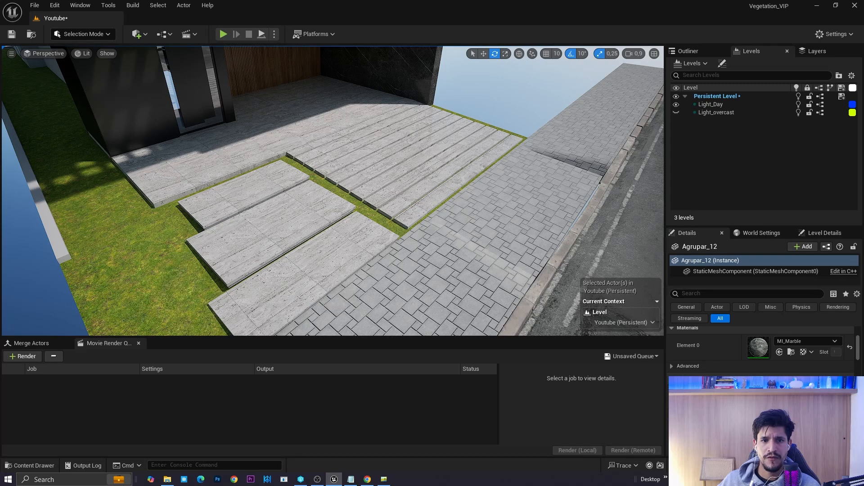
Locate the sidewalk's material in its folder, create a material instance of MM_Textures there named MI_concret, and open it
{"action": "left_click", "coordinate": [464, 234]}
{"action": "left_click", "coordinate": [791, 353]}
{"action": "left_click_drag", "start_coordinate": [308, 277], "coordinate": [302, 205]}
{"action": "key", "text": "w"}
{"action": "right_click_drag", "start_coordinate": [302, 205], "coordinate": [297, 229]}
{"action": "key", "text": "ctrl+space"}
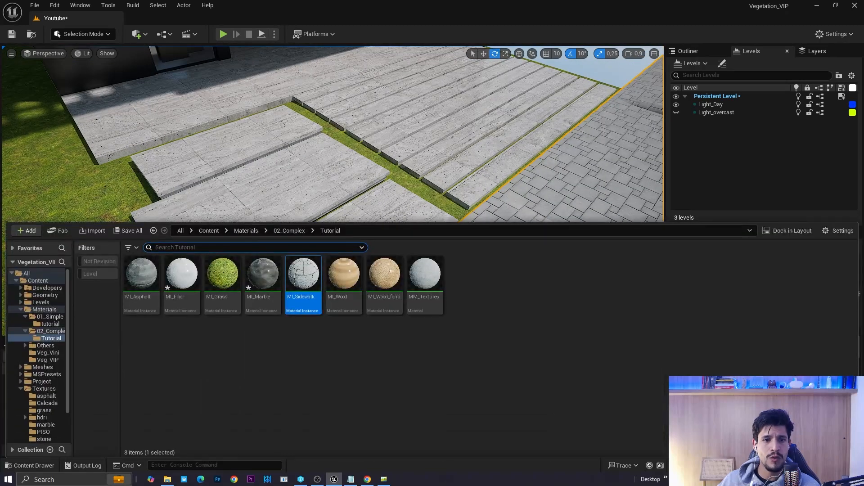
{"action": "right_click", "coordinate": [424, 286]}
{"action": "left_click", "coordinate": [497, 215]}
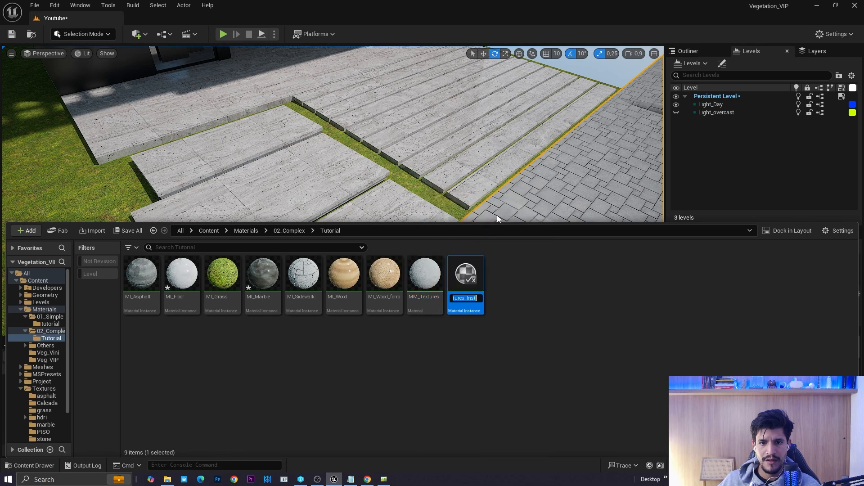
{"action": "type", "text": "MI_concret"}
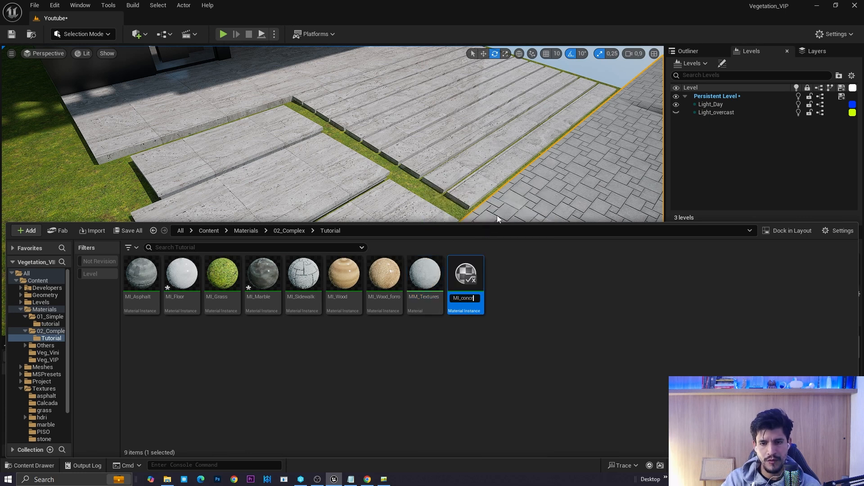
{"action": "key", "text": "Return"}
{"action": "double_click", "coordinate": [180, 276]}
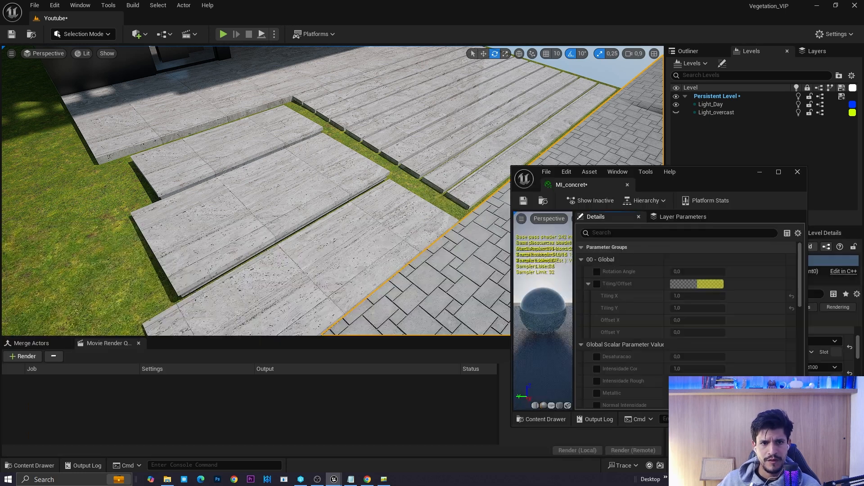
Create a new folder named concret inside the Textures folder and open it
{"action": "right_click_drag", "start_coordinate": [317, 197], "coordinate": [351, 168]}
{"action": "key", "text": "ctrl+space"}
{"action": "key", "text": "alt+Left"}
{"action": "left_click_drag", "start_coordinate": [703, 187], "coordinate": [758, 225]}
{"action": "right_click", "coordinate": [470, 312]}
{"action": "right_click", "coordinate": [391, 346]}
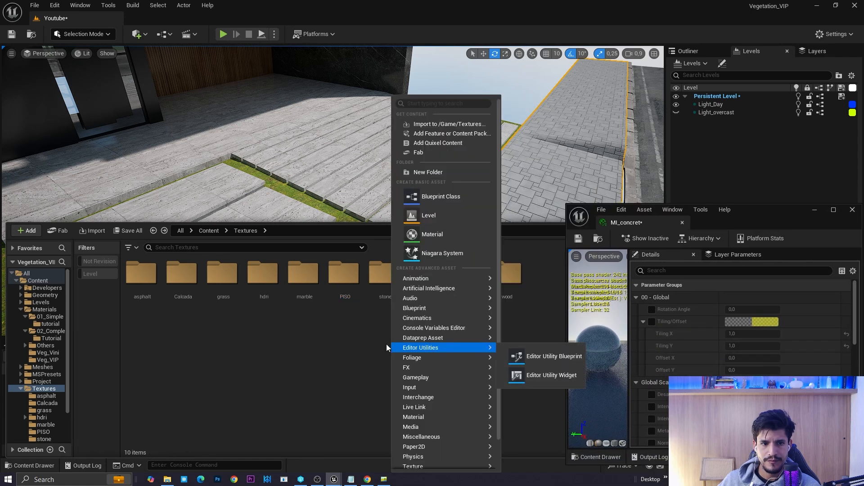
{"action": "left_click", "coordinate": [451, 173]}
{"action": "type", "text": "concret"}
{"action": "key", "text": "Return"}
{"action": "key", "text": "Return"}
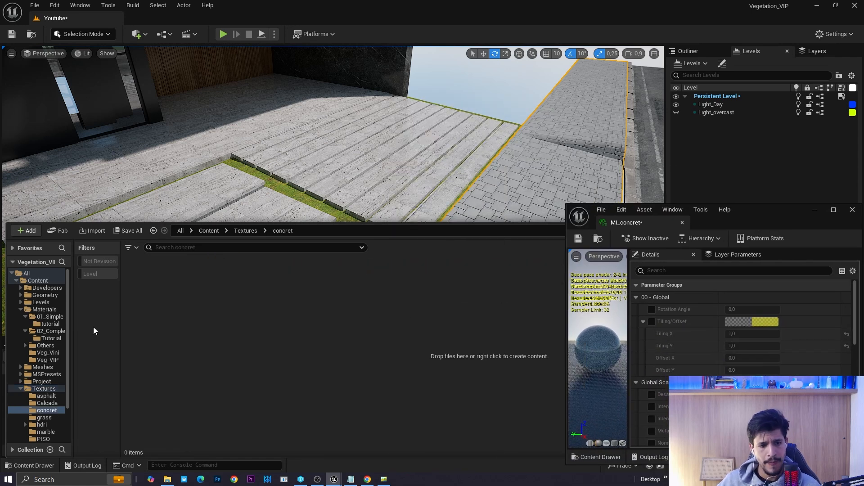
Import the Poliigon_ConcreteWorn_8690 BaseColor, Normal and Roughness images from the concreto folder on disk into the concret folder
{"action": "left_click", "coordinate": [167, 480]}
{"action": "key", "text": "alt+Left"}
{"action": "double_click", "coordinate": [191, 75]}
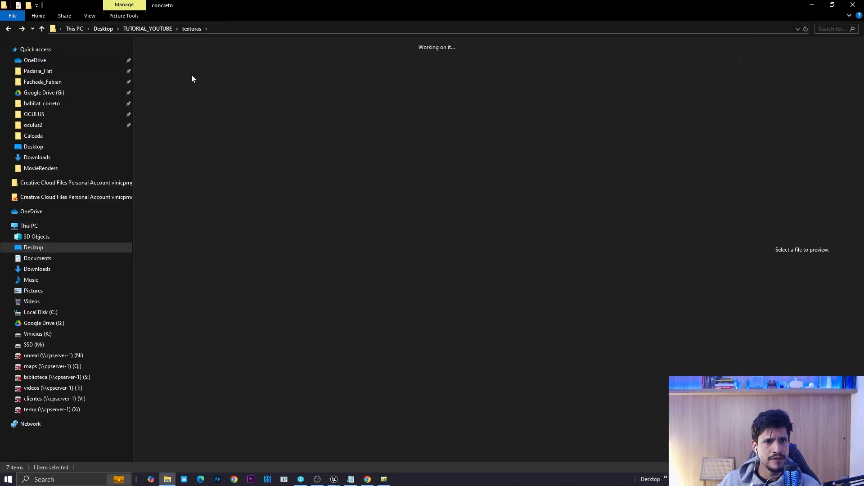
{"action": "left_click", "coordinate": [165, 83]}
{"action": "left_click", "coordinate": [255, 92], "text": "ctrl"}
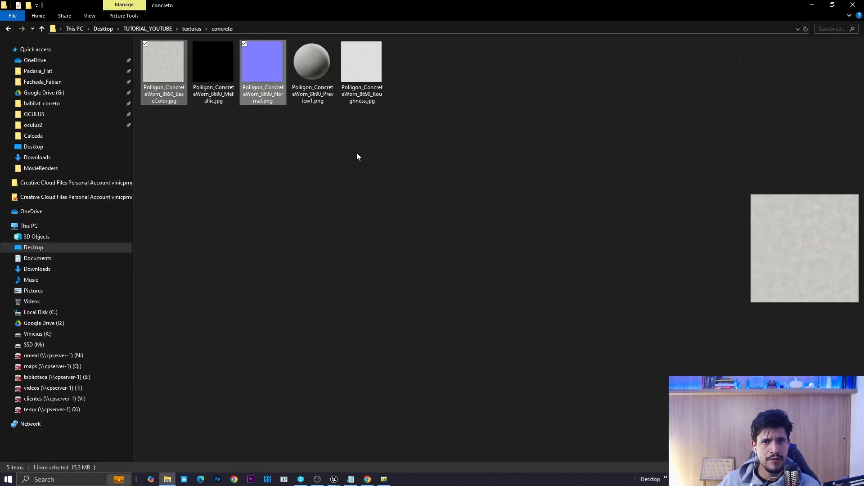
{"action": "left_click", "coordinate": [362, 68], "text": "ctrl"}
{"action": "left_click_drag", "start_coordinate": [362, 68], "coordinate": [335, 311]}
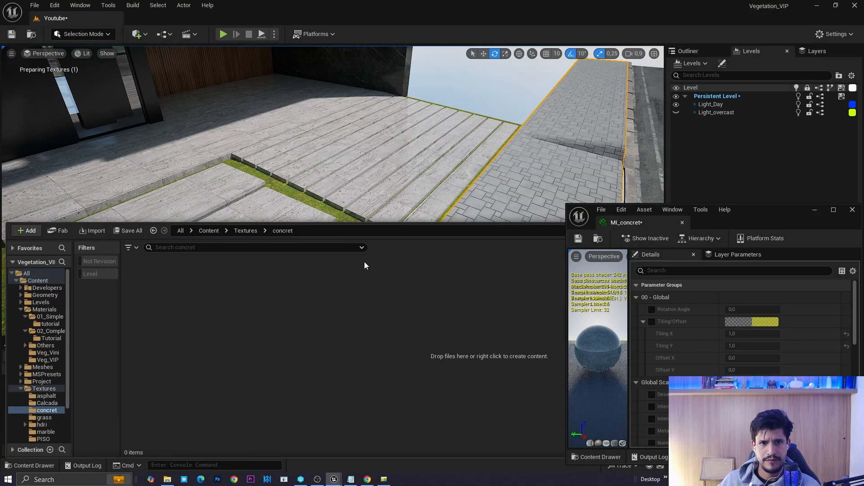
Assign the Poliigon_ConcreteWorn_8690 BaseColor texture to the Base Color parameter of MI_concret
{"action": "left_click_drag", "start_coordinate": [747, 229], "coordinate": [616, 110]}
{"action": "scroll", "coordinate": [607, 221], "scroll_direction": "down", "scroll_amount": 5}
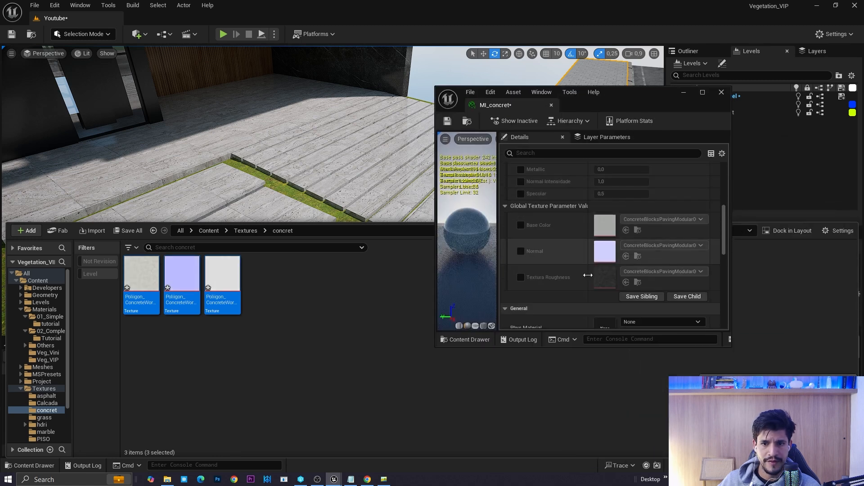
{"action": "left_click", "coordinate": [410, 350]}
{"action": "left_click_drag", "start_coordinate": [145, 278], "coordinate": [605, 228]}
{"action": "left_click", "coordinate": [623, 231]}
Assign the Poliigon_ConcreteWorn_8690 Normal and Roughness textures to the Normal and Textura Roughness parameters of MI_concret
{"action": "right_click_drag", "start_coordinate": [342, 252], "coordinate": [387, 261]}
{"action": "key", "text": "ctrl+space"}
{"action": "left_click", "coordinate": [200, 293]}
{"action": "key", "text": "ctrl+space"}
{"action": "left_click", "coordinate": [626, 257]}
{"action": "key", "text": "ctrl+space"}
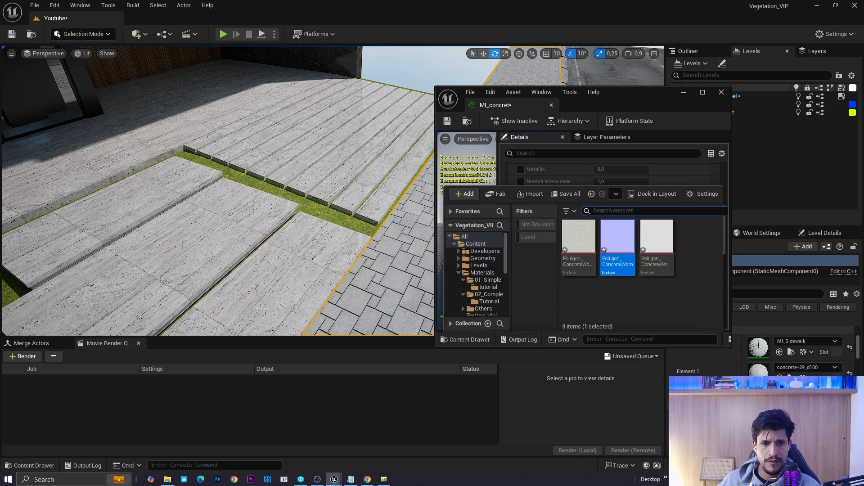
{"action": "right_click_drag", "start_coordinate": [342, 243], "coordinate": [338, 261]}
{"action": "key", "text": "ctrl+space"}
{"action": "left_click", "coordinate": [222, 284]}
{"action": "key", "text": "ctrl+space"}
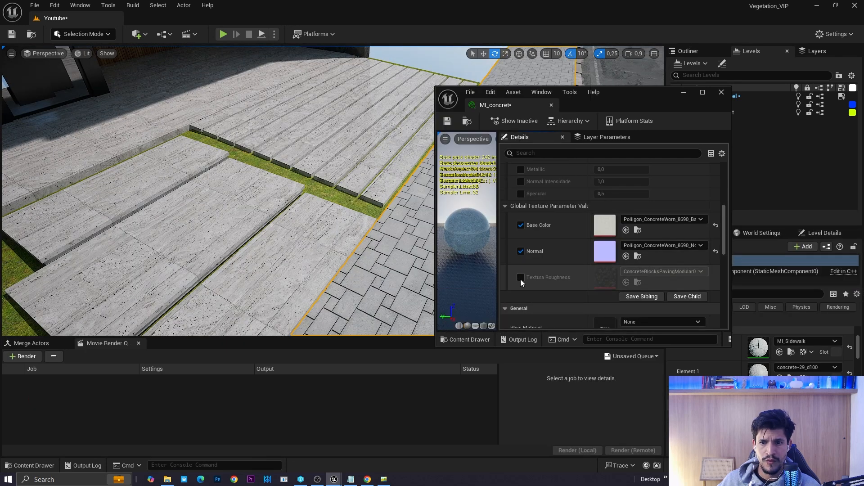
{"action": "left_click", "coordinate": [626, 284]}
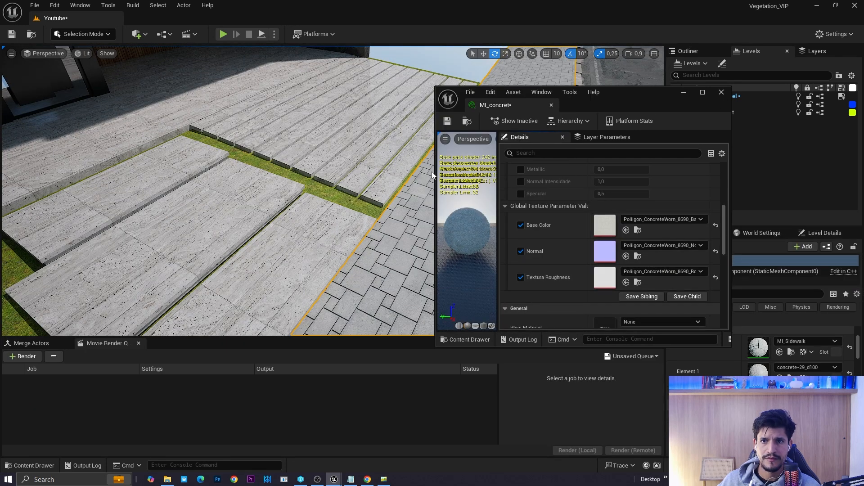
Apply MI_concret from the 02_Complex Tutorial folder to the stepping slabs across the grass and the slatted driveway paving
{"action": "right_click_drag", "start_coordinate": [324, 279], "coordinate": [306, 297]}
{"action": "key", "text": "ctrl+space"}
{"action": "key", "text": "alt+Left"}
{"action": "key", "text": "ctrl+space"}
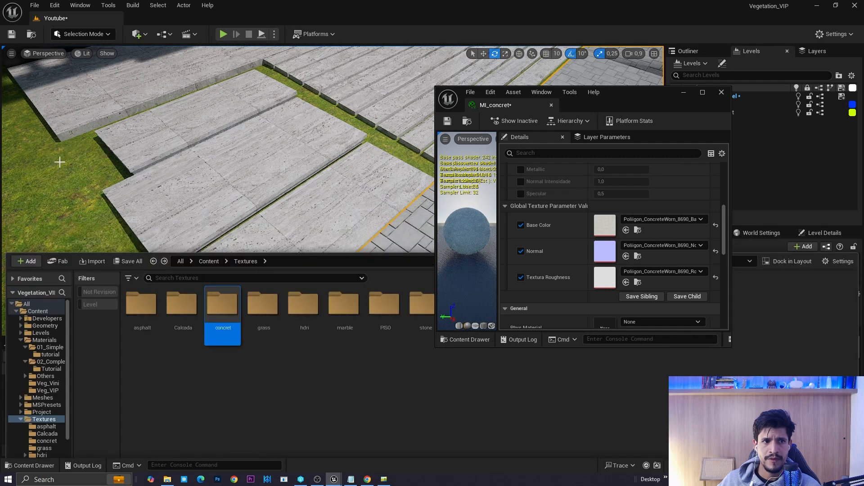
{"action": "key", "text": "ctrl+space"}
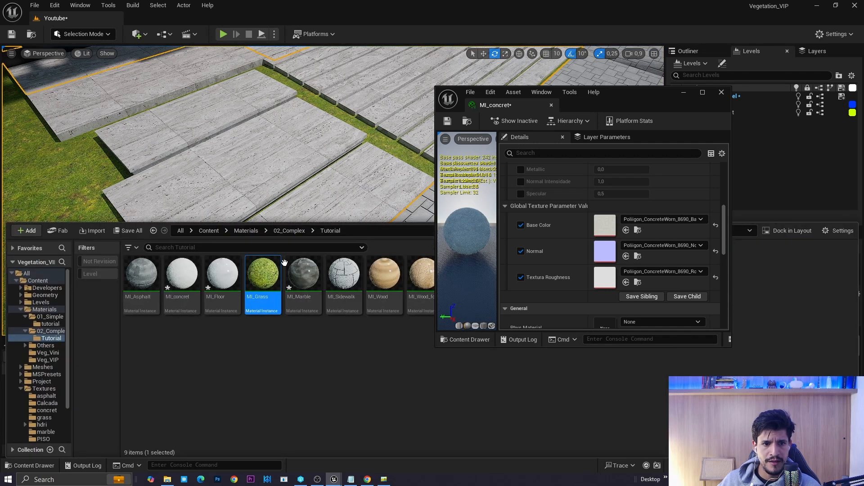
{"action": "left_click_drag", "start_coordinate": [182, 274], "coordinate": [212, 183]}
{"action": "key", "text": "ctrl+space"}
{"action": "left_click_drag", "start_coordinate": [182, 278], "coordinate": [194, 128]}
{"action": "left_click", "coordinate": [194, 129]}
{"action": "right_click_drag", "start_coordinate": [194, 129], "coordinate": [225, 151]}
{"action": "key", "text": "ctrl+space"}
{"action": "left_click_drag", "start_coordinate": [190, 277], "coordinate": [244, 180]}
{"action": "right_click_drag", "start_coordinate": [243, 180], "coordinate": [275, 144]}
{"action": "key", "text": "ctrl+space"}
{"action": "left_click_drag", "start_coordinate": [190, 284], "coordinate": [227, 180]}
{"action": "right_click_drag", "start_coordinate": [227, 180], "coordinate": [230, 203]}
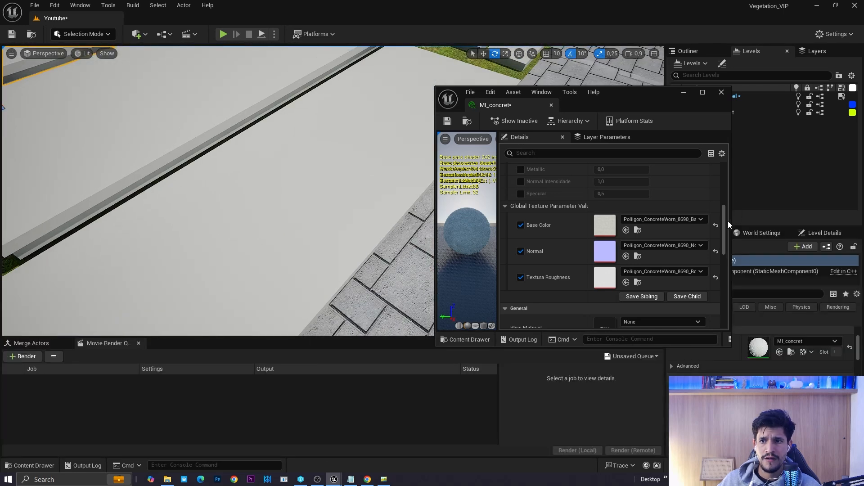
Enable MI_concret's Tiling/Offset override, set Tiling X and Tiling Y to 0,01, check the preview sphere and close the editor
{"action": "scroll", "coordinate": [693, 183], "scroll_direction": "up", "scroll_amount": 5}
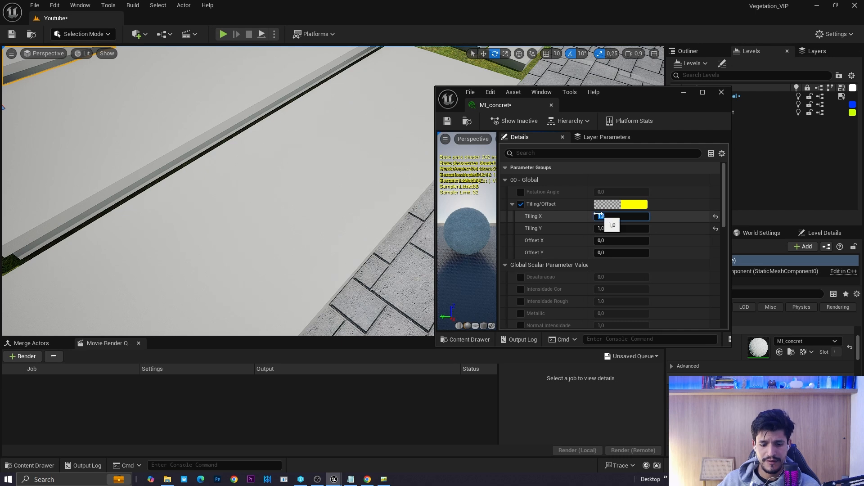
{"action": "right_click_drag", "start_coordinate": [302, 198], "coordinate": [388, 209]}
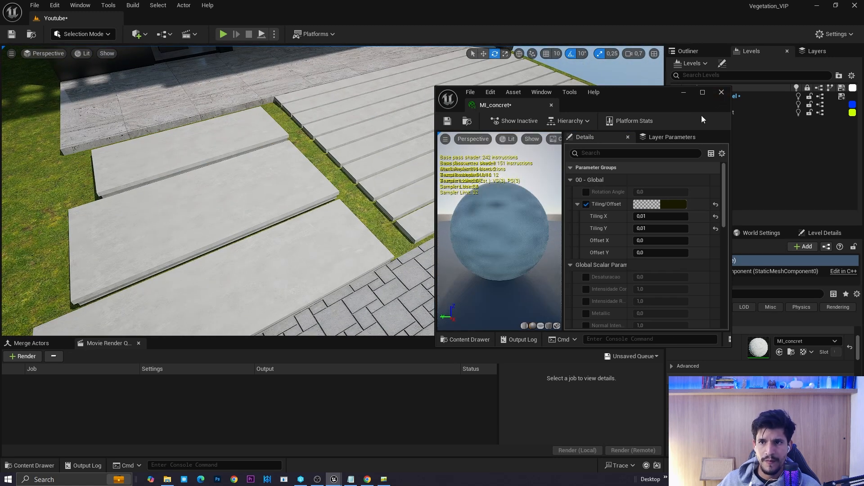
{"action": "left_click", "coordinate": [702, 92]}
{"action": "left_click_drag", "start_coordinate": [181, 181], "coordinate": [104, 216]}
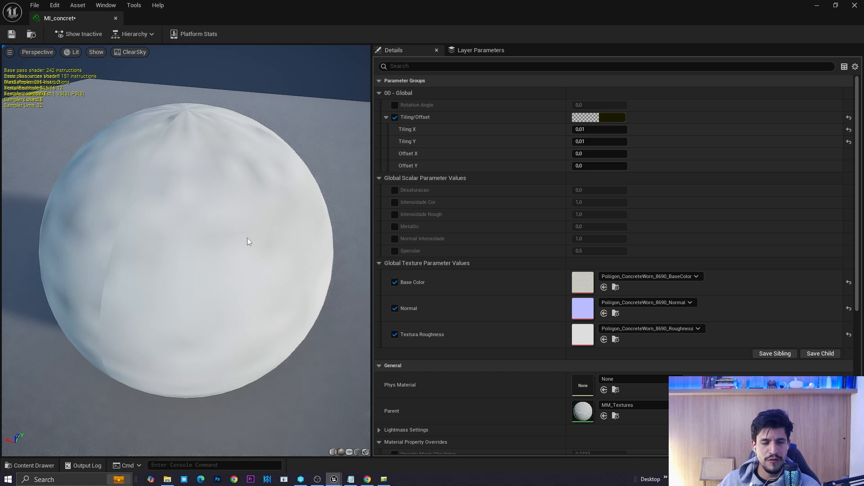
{"action": "left_click", "coordinate": [855, 6]}
Reopen MI_concret from the middle stepping slab's material slot and set Tiling X and Tiling Y to 1,0
{"action": "right_click_drag", "start_coordinate": [366, 213], "coordinate": [444, 221]}
{"action": "left_click", "coordinate": [366, 213]}
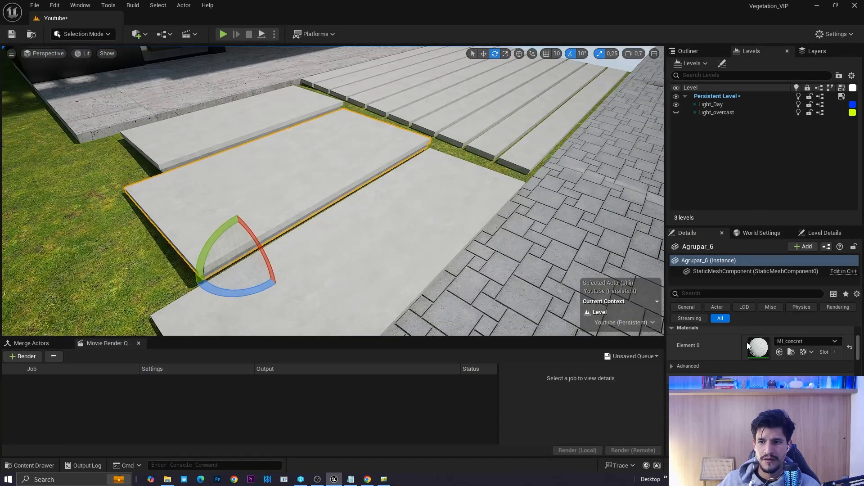
{"action": "double_click", "coordinate": [759, 347]}
{"action": "left_click", "coordinate": [605, 142]}
{"action": "type", "text": "1"}
{"action": "key", "text": "Return"}
{"action": "left_click", "coordinate": [824, 9]}
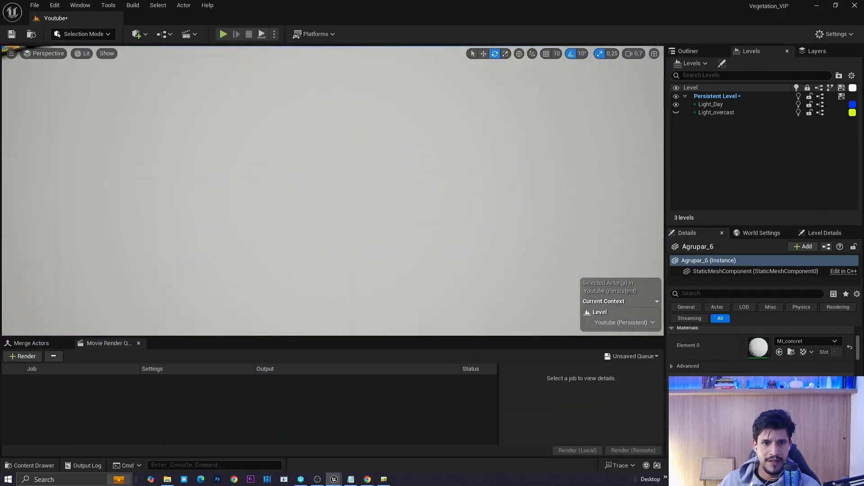
Switch the level editor from Selection mode to Modeling mode
{"action": "key", "text": "s"}
{"action": "right_click_drag", "start_coordinate": [377, 235], "coordinate": [359, 217]}
{"action": "scroll", "coordinate": [377, 235], "scroll_direction": "down", "scroll_amount": 1}
{"action": "key", "text": "g"}
{"action": "left_click", "coordinate": [83, 37]}
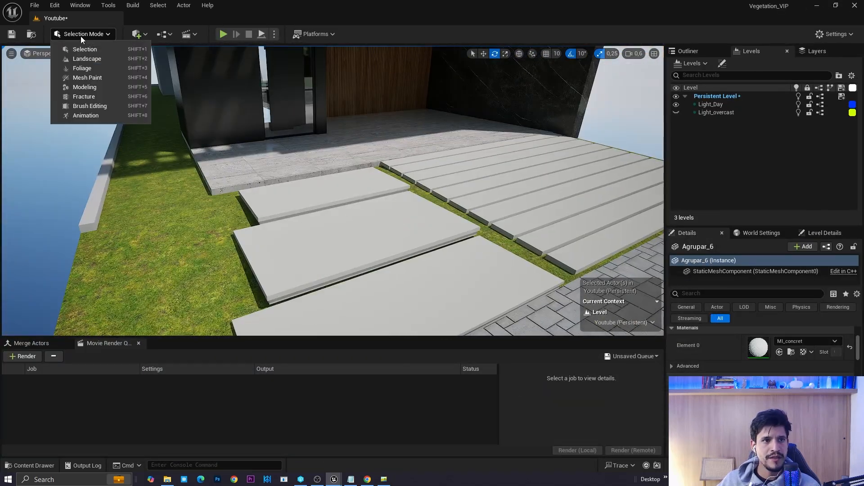
{"action": "left_click", "coordinate": [88, 87]}
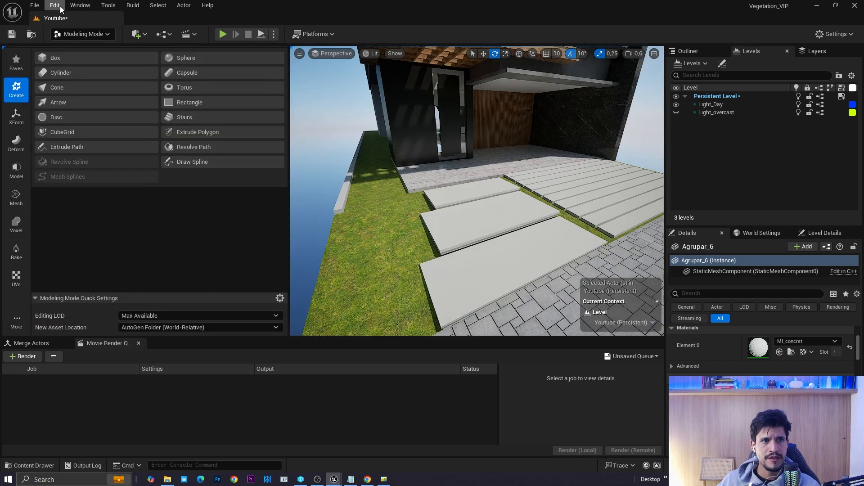
Search the plugin list for "modeling" and check the Modeling Tools Editor Mode plugin
{"action": "left_click", "coordinate": [55, 5]}
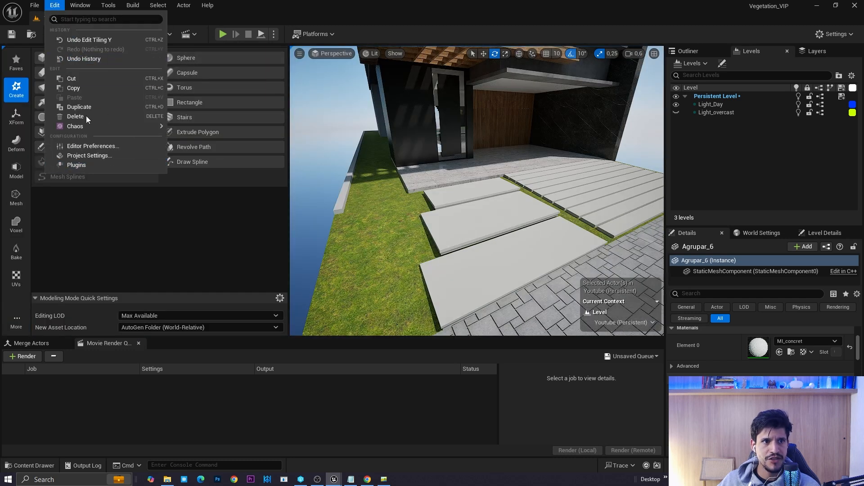
{"action": "left_click", "coordinate": [104, 165]}
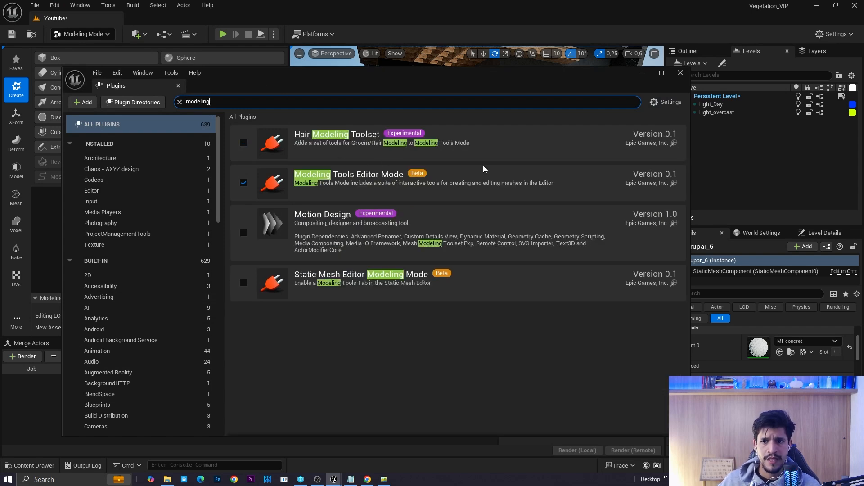
{"action": "left_click", "coordinate": [680, 72]}
Start Project UVs on the stepping slab nearest the sidewalk, with 100,0 for all three dimensions and Box as the projection type
{"action": "right_click_drag", "start_coordinate": [470, 224], "coordinate": [506, 232]}
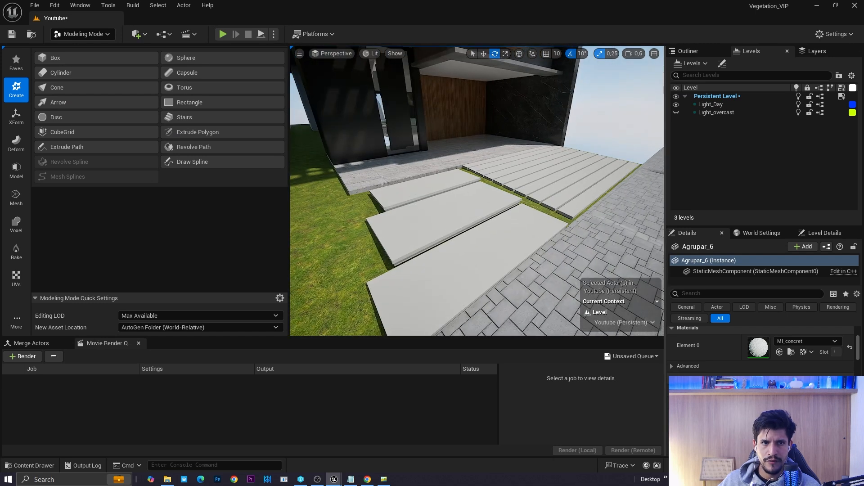
{"action": "left_click", "coordinate": [92, 36]}
{"action": "left_click", "coordinate": [88, 36]}
{"action": "left_click", "coordinate": [96, 85]}
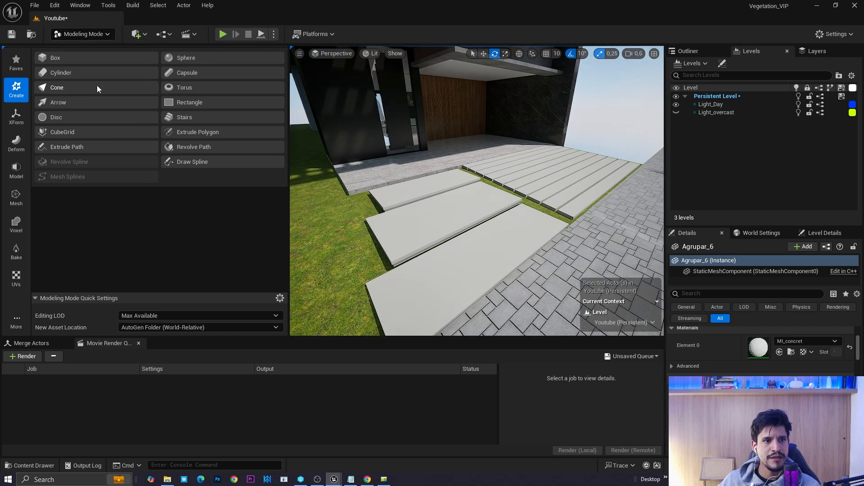
{"action": "left_click", "coordinate": [19, 280]}
{"action": "left_click", "coordinate": [450, 267]}
{"action": "right_click_drag", "start_coordinate": [451, 267], "coordinate": [453, 302]}
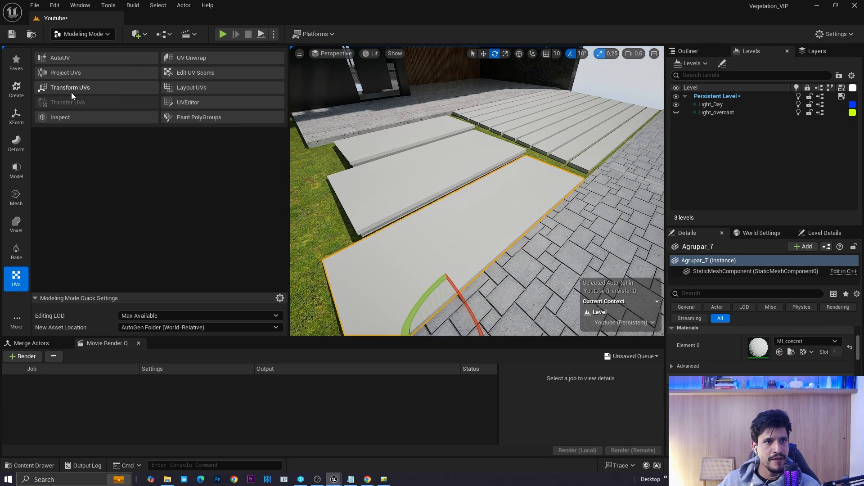
{"action": "left_click", "coordinate": [65, 74]}
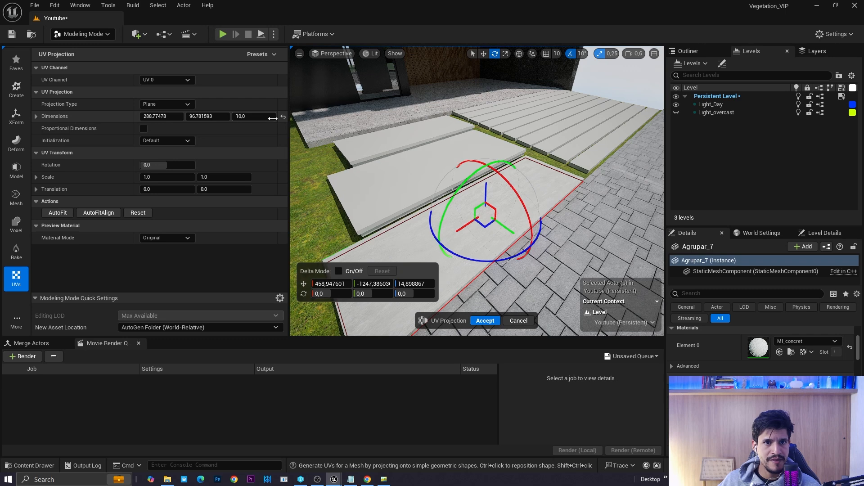
{"action": "left_click", "coordinate": [166, 104]}
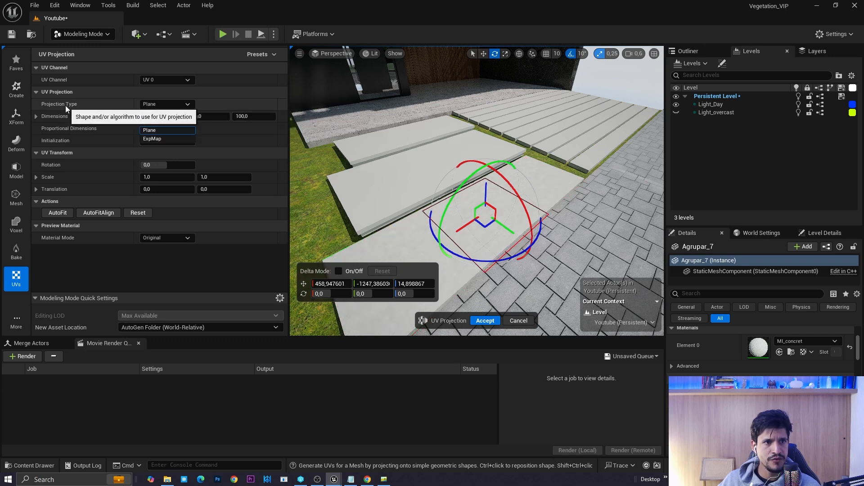
{"action": "left_click", "coordinate": [153, 113]}
Set the UV projection's initialization to Use Previous, check the slab's box projection and accept it
{"action": "right_click_drag", "start_coordinate": [364, 208], "coordinate": [427, 185]}
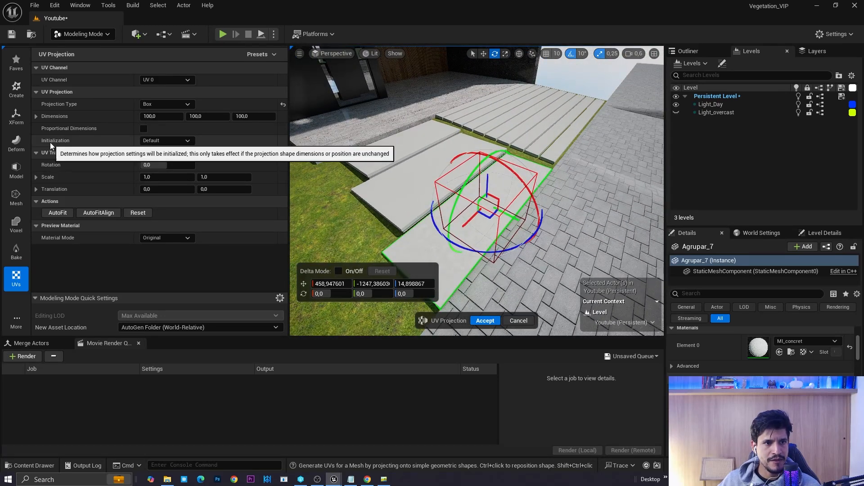
{"action": "left_click", "coordinate": [174, 140]}
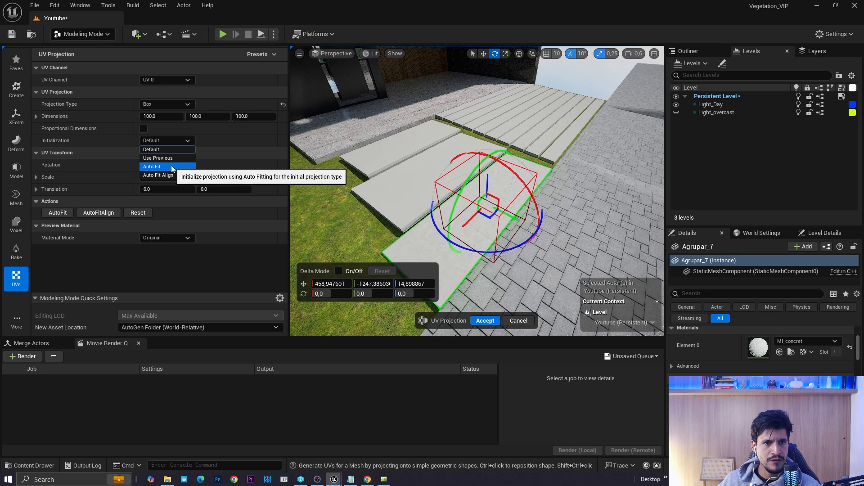
{"action": "left_click", "coordinate": [174, 159]}
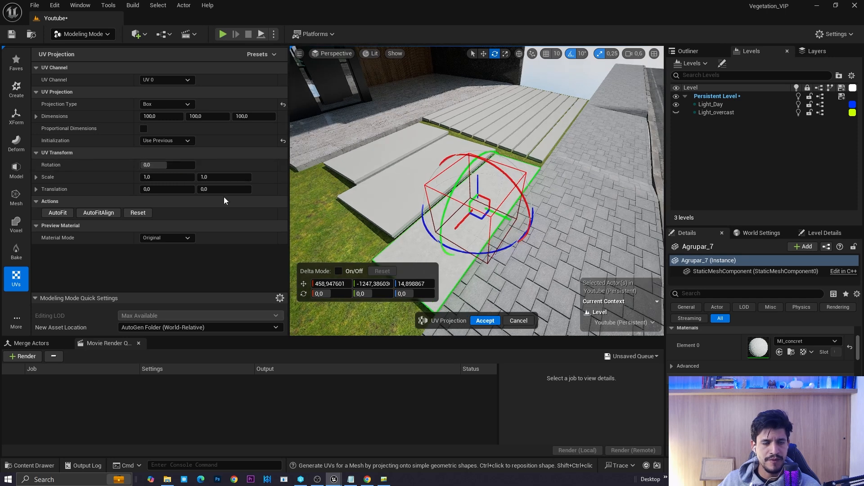
{"action": "right_click_drag", "start_coordinate": [387, 180], "coordinate": [370, 216]}
{"action": "key", "text": "w"}
{"action": "key", "text": "w"}
{"action": "key", "text": "d"}
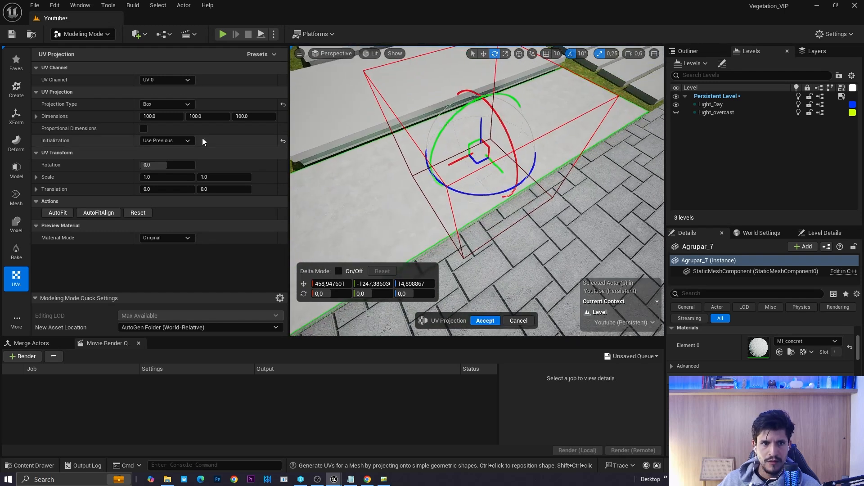
{"action": "right_click_drag", "start_coordinate": [432, 154], "coordinate": [381, 155]}
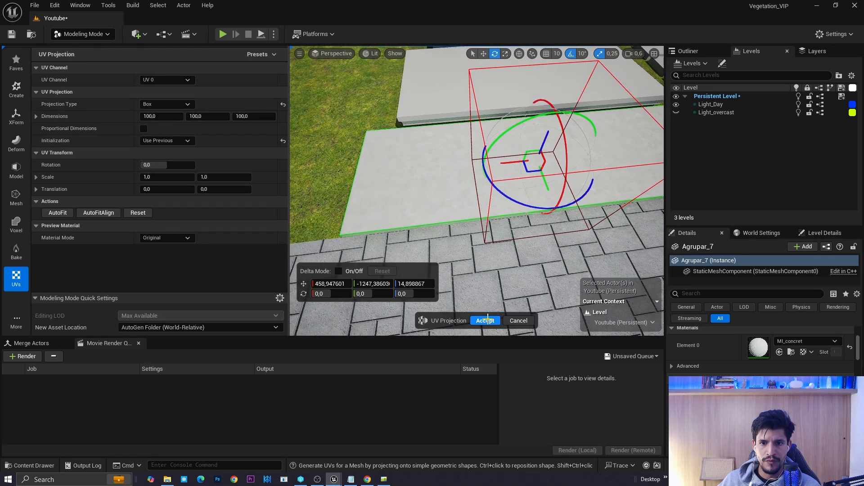
{"action": "left_click", "coordinate": [488, 319]}
Check the reprojected slab in the viewport, reopen MI_concret and set its Tiling X and Tiling Y to 0,35
{"action": "key", "text": "a"}
{"action": "right_click_drag", "start_coordinate": [454, 218], "coordinate": [419, 222]}
{"action": "key", "text": "g"}
{"action": "key", "text": "F11"}
{"action": "key", "text": "d"}
{"action": "key", "text": "F11"}
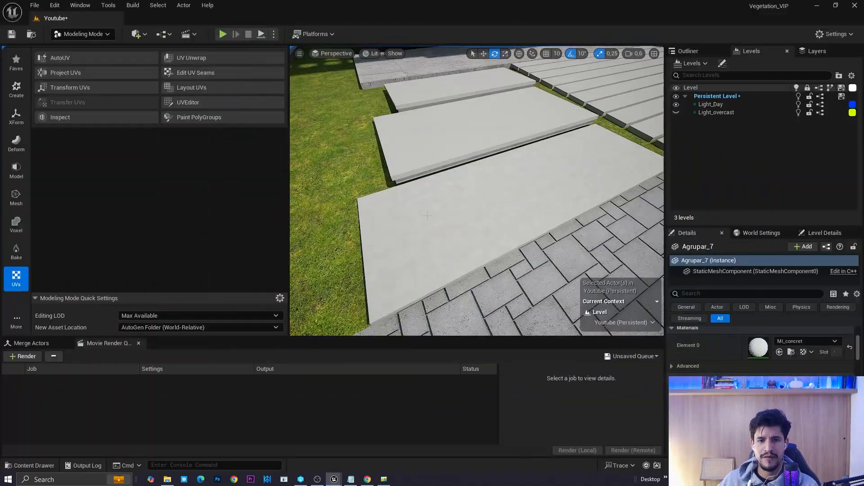
{"action": "key", "text": "ctrl+space"}
{"action": "double_click", "coordinate": [182, 292]}
{"action": "left_click", "coordinate": [598, 130]}
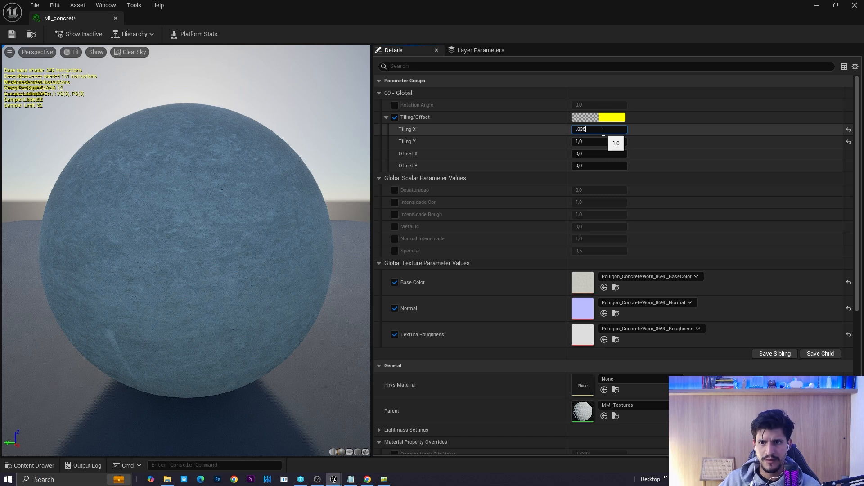
{"action": "key", "text": "Tab"}
{"action": "left_click", "coordinate": [603, 132]}
{"action": "type", "text": ".35"}
{"action": "key", "text": "Tab"}
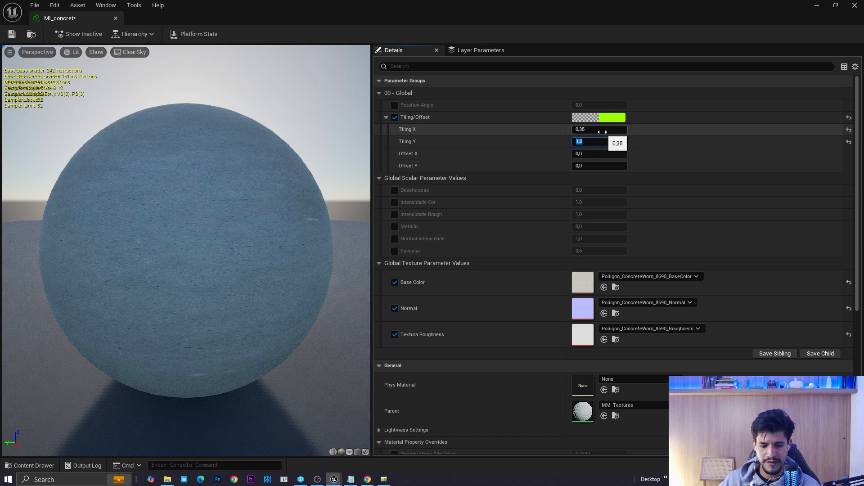
{"action": "key", "text": "Return"}
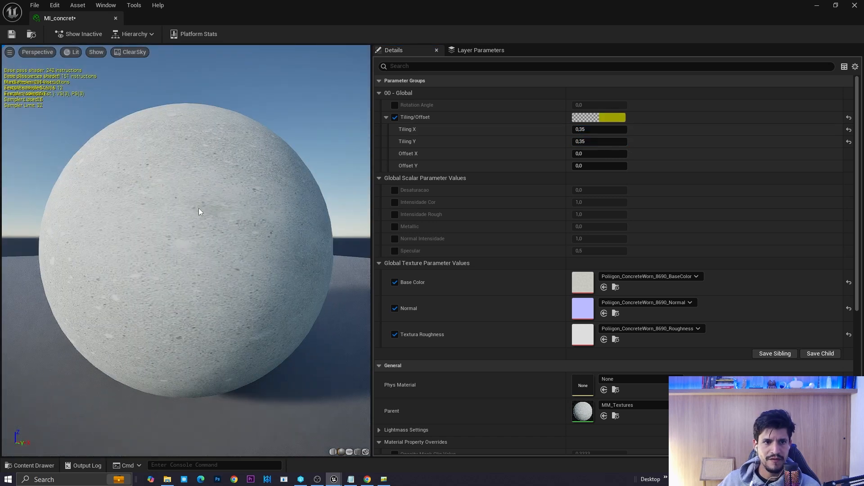
Shrink the MI_concret editor out of the way and apply the MI_concret material to the remaining slabs
{"action": "left_click", "coordinate": [836, 5]}
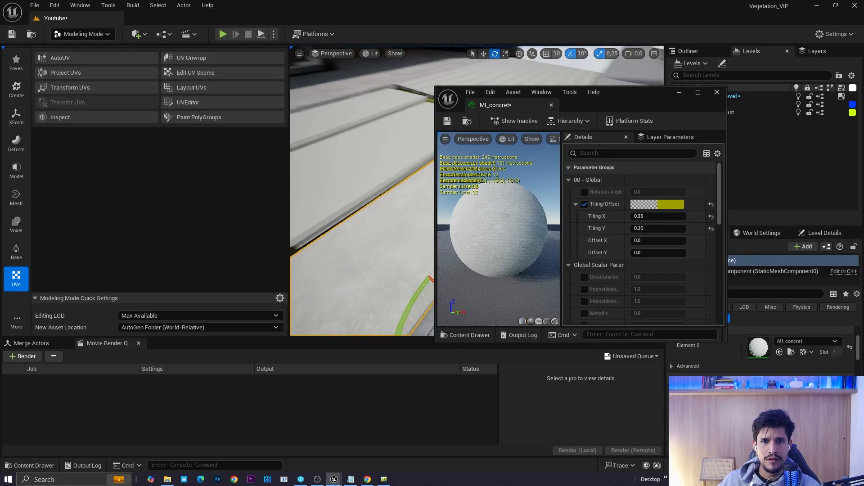
{"action": "left_click", "coordinate": [84, 34]}
{"action": "right_click_drag", "start_coordinate": [346, 275], "coordinate": [347, 277]}
{"action": "key", "text": "ctrl+space"}
{"action": "left_click_drag", "start_coordinate": [218, 271], "coordinate": [347, 189]}
{"action": "key", "text": "ctrl+space"}
{"action": "left_click_drag", "start_coordinate": [181, 289], "coordinate": [309, 119]}
{"action": "right_click_drag", "start_coordinate": [309, 119], "coordinate": [315, 126]}
{"action": "left_click_drag", "start_coordinate": [639, 101], "coordinate": [839, 208]}
{"action": "right_click_drag", "start_coordinate": [545, 198], "coordinate": [554, 203]}
{"action": "key", "text": "g"}
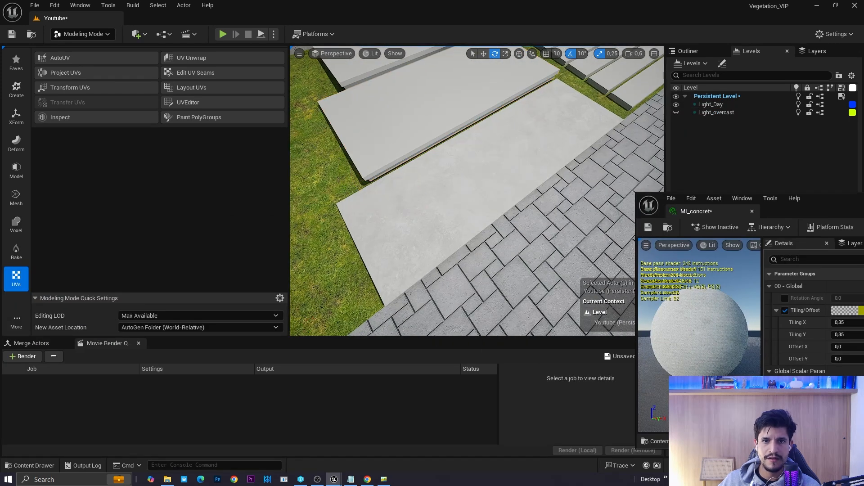
Box-project the UVs of the middle and farthest stepping slabs one by one, using the previous projection with 100,0 dimensions
{"action": "right_click_drag", "start_coordinate": [444, 162], "coordinate": [445, 158]}
{"action": "left_click", "coordinate": [444, 158]}
{"action": "left_click", "coordinate": [76, 76]}
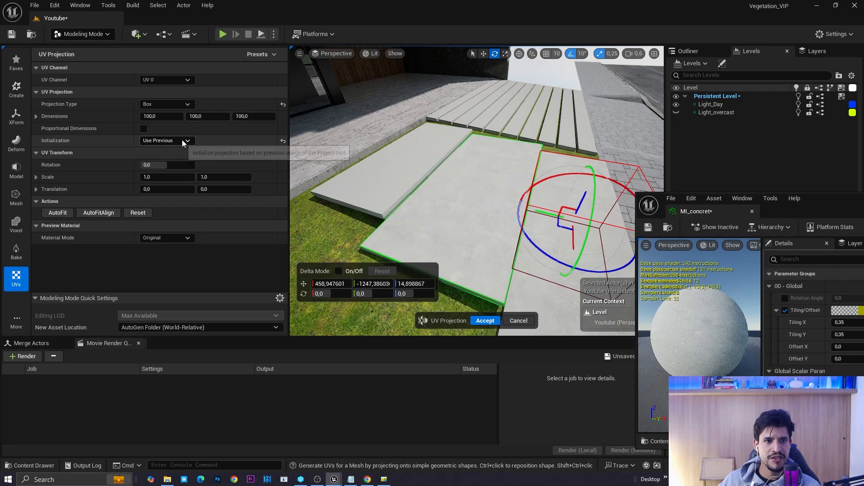
{"action": "left_click", "coordinate": [486, 320]}
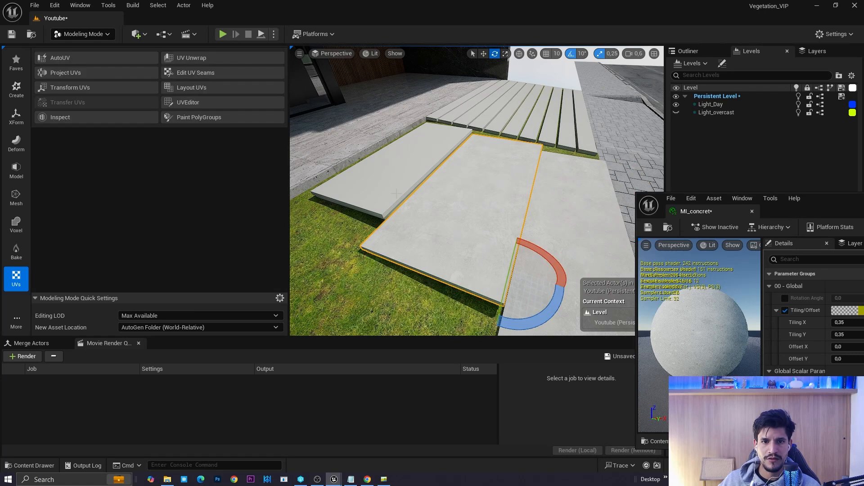
{"action": "left_click", "coordinate": [76, 74]}
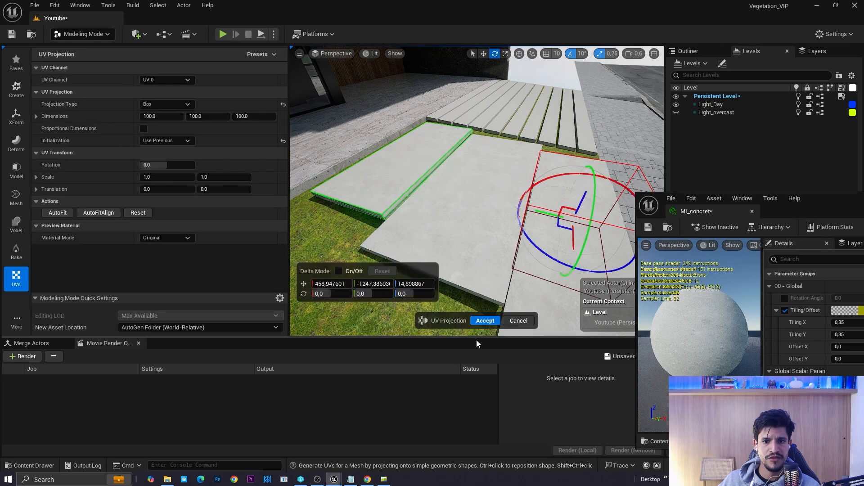
{"action": "left_click", "coordinate": [485, 321]}
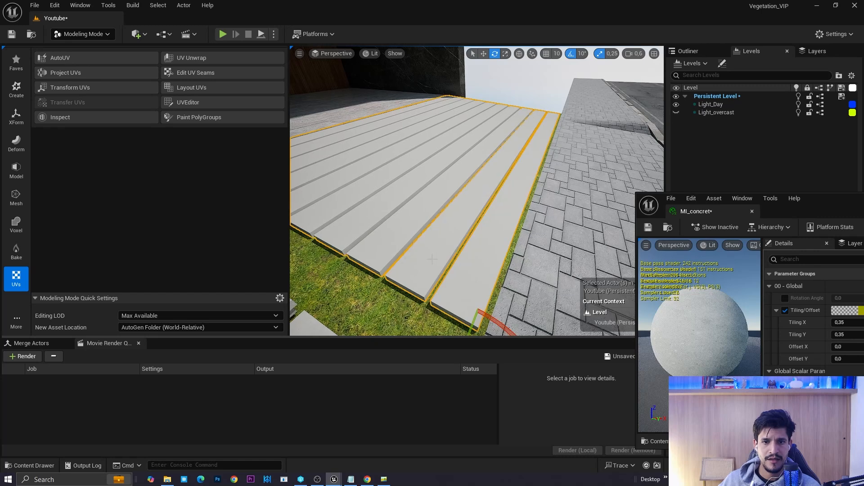
Box-project the UVs of all the long driveway slabs together with the previous projection settings and return to Selection Mode
{"action": "left_click", "coordinate": [116, 73]}
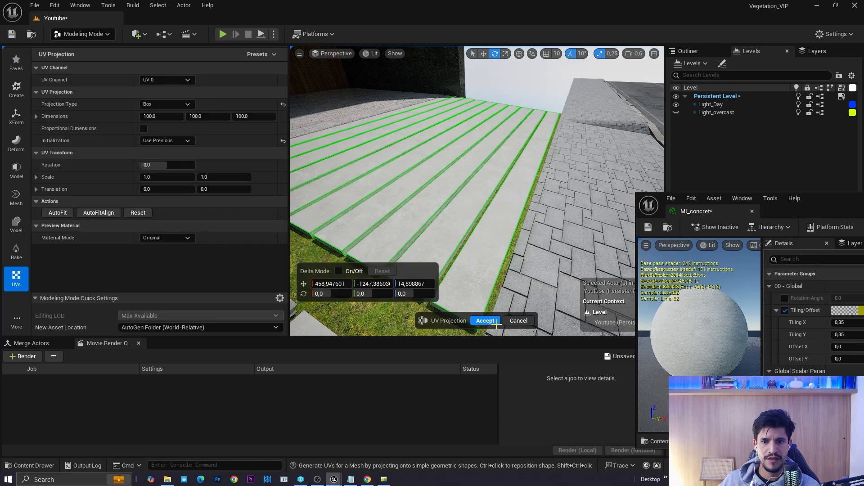
{"action": "left_click", "coordinate": [485, 320]}
{"action": "left_click", "coordinate": [94, 49]}
Enable Intensidade Rough in MI_concret, try 0,1, set it to 0.3 and close the material editor
{"action": "right_click_drag", "start_coordinate": [252, 162], "coordinate": [360, 180]}
{"action": "left_click_drag", "start_coordinate": [802, 207], "coordinate": [583, 179]}
{"action": "scroll", "coordinate": [609, 319], "scroll_direction": "down", "scroll_amount": 3}
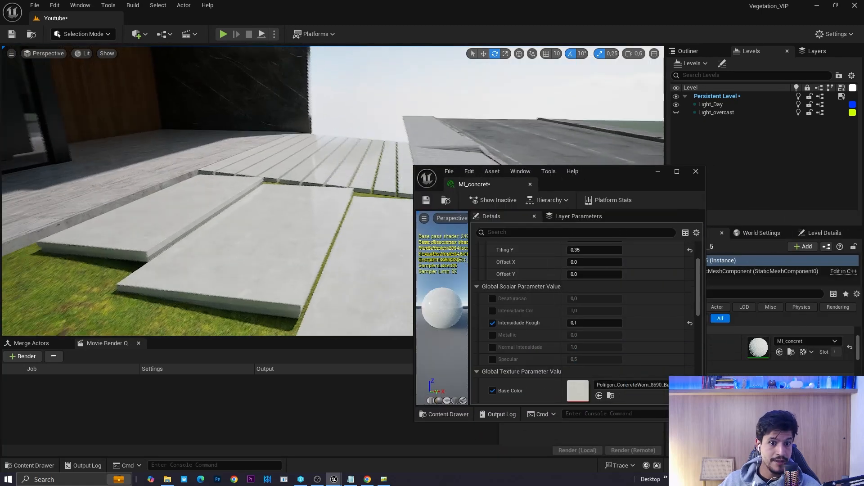
{"action": "right_click_drag", "start_coordinate": [207, 189], "coordinate": [214, 178]}
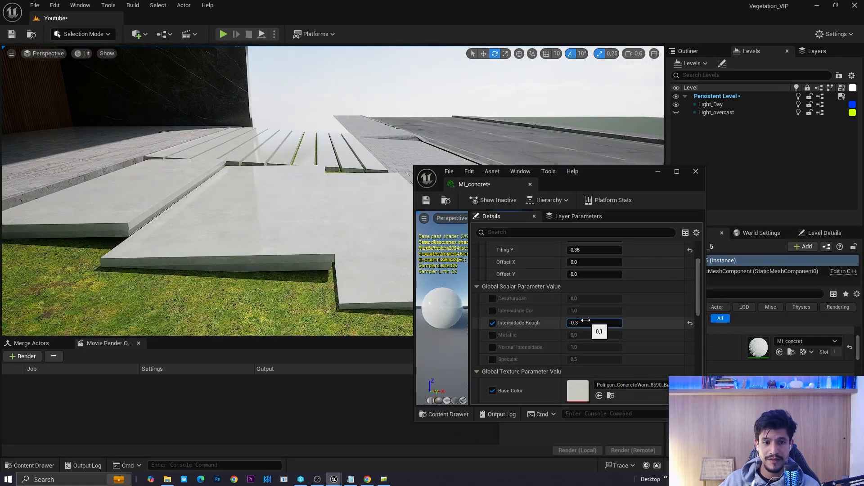
{"action": "right_click_drag", "start_coordinate": [275, 220], "coordinate": [230, 230]}
{"action": "scroll", "coordinate": [288, 223], "scroll_direction": "up", "scroll_amount": 1}
{"action": "scroll", "coordinate": [297, 225], "scroll_direction": "down", "scroll_amount": 1}
{"action": "scroll", "coordinate": [252, 225], "scroll_direction": "up", "scroll_amount": 1}
{"action": "left_click", "coordinate": [703, 172]}
Examine the porch floor, slabs, house front, sidewalk and street materials from close up and from across the road
{"action": "right_click_drag", "start_coordinate": [540, 194], "coordinate": [595, 184]}
{"action": "left_click", "coordinate": [383, 216]}
{"action": "right_click_drag", "start_coordinate": [383, 216], "coordinate": [382, 203]}
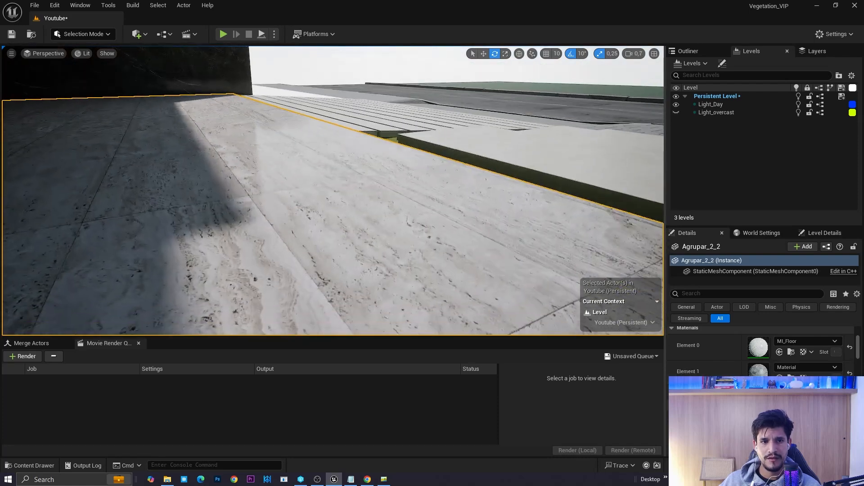
{"action": "right_click_drag", "start_coordinate": [296, 186], "coordinate": [174, 149]}
{"action": "scroll", "coordinate": [265, 174], "scroll_direction": "up", "scroll_amount": 4}
{"action": "right_click_drag", "start_coordinate": [430, 207], "coordinate": [431, 210]}
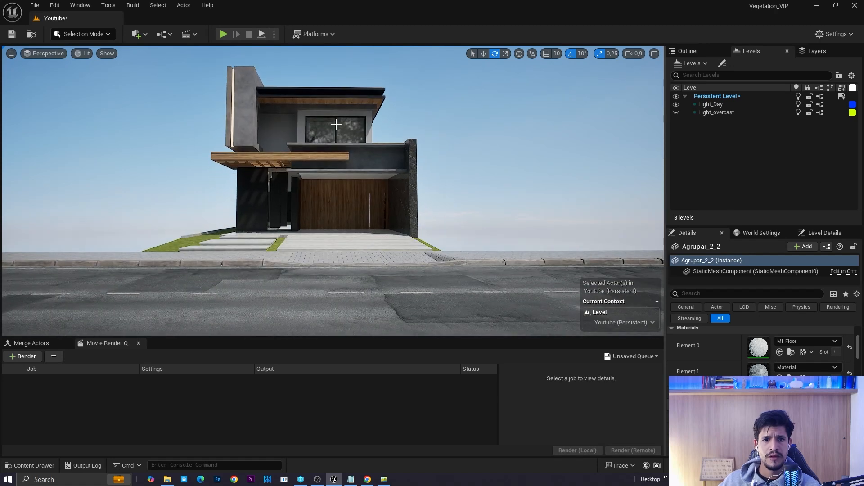
{"action": "right_click_drag", "start_coordinate": [326, 189], "coordinate": [336, 254]}
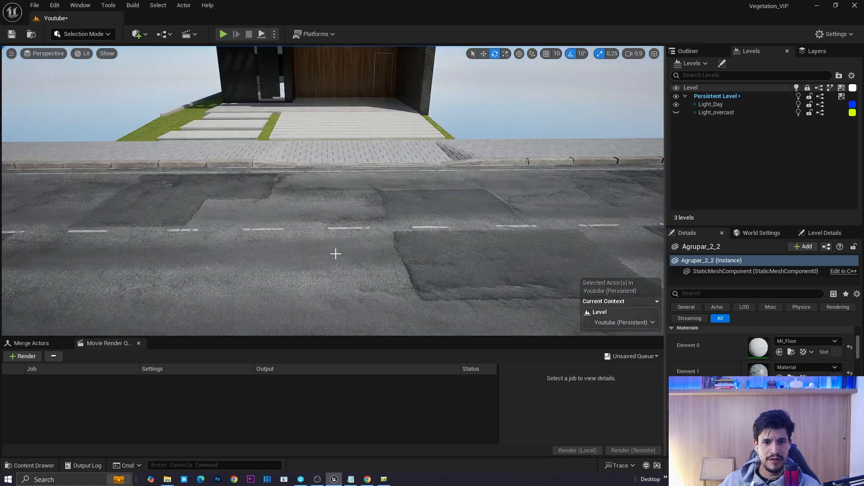
{"action": "left_click", "coordinate": [329, 156]}
{"action": "mouse_move", "coordinate": [329, 156]}
{"action": "right_mouse_down"}
{"action": "mouse_move", "coordinate": [325, 132]}
{"action": "mouse_move", "coordinate": [328, 156]}
{"action": "mouse_move", "coordinate": [355, 122]}
{"action": "mouse_move", "coordinate": [359, 143]}
{"action": "mouse_move", "coordinate": [335, 138]}
{"action": "mouse_move", "coordinate": [310, 159]}
{"action": "mouse_move", "coordinate": [335, 155]}
{"action": "right_mouse_up"}
{"action": "left_click", "coordinate": [329, 178]}
{"action": "left_click", "coordinate": [328, 161]}
{"action": "left_click", "coordinate": [354, 136]}
{"action": "key", "text": "g"}
Save all modified assets and the level, and view the finished slabs from the sidewalk
{"action": "key", "text": "ctrl+space"}
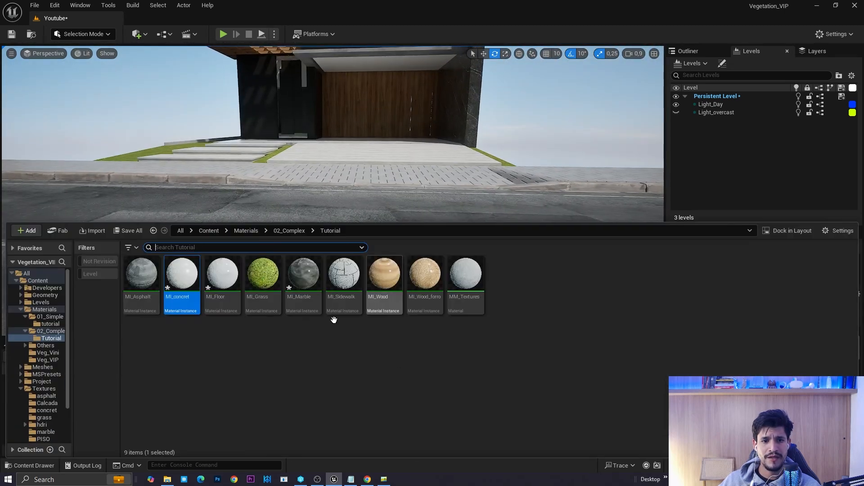
{"action": "left_click", "coordinate": [134, 231]}
{"action": "left_click", "coordinate": [514, 342]}
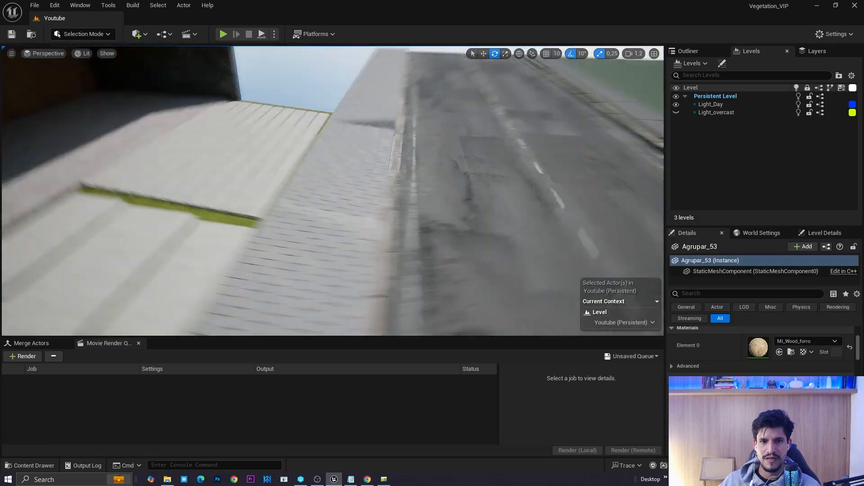
{"action": "scroll", "coordinate": [425, 132], "scroll_direction": "down", "scroll_amount": 3}
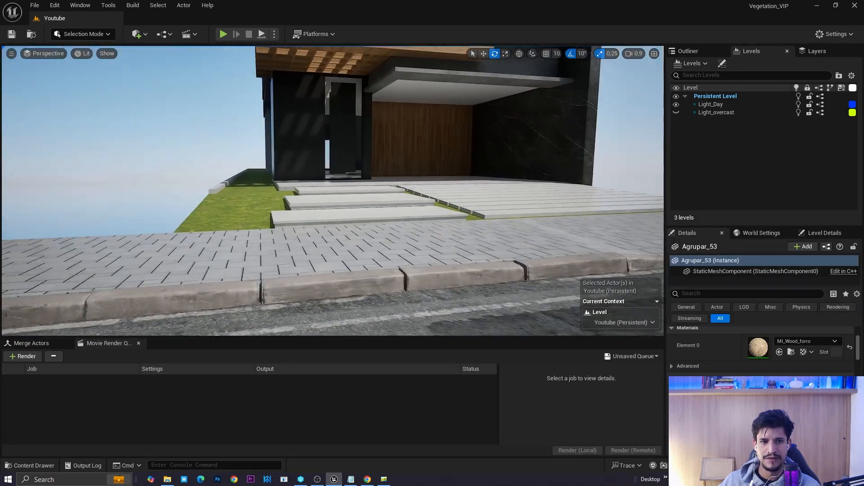